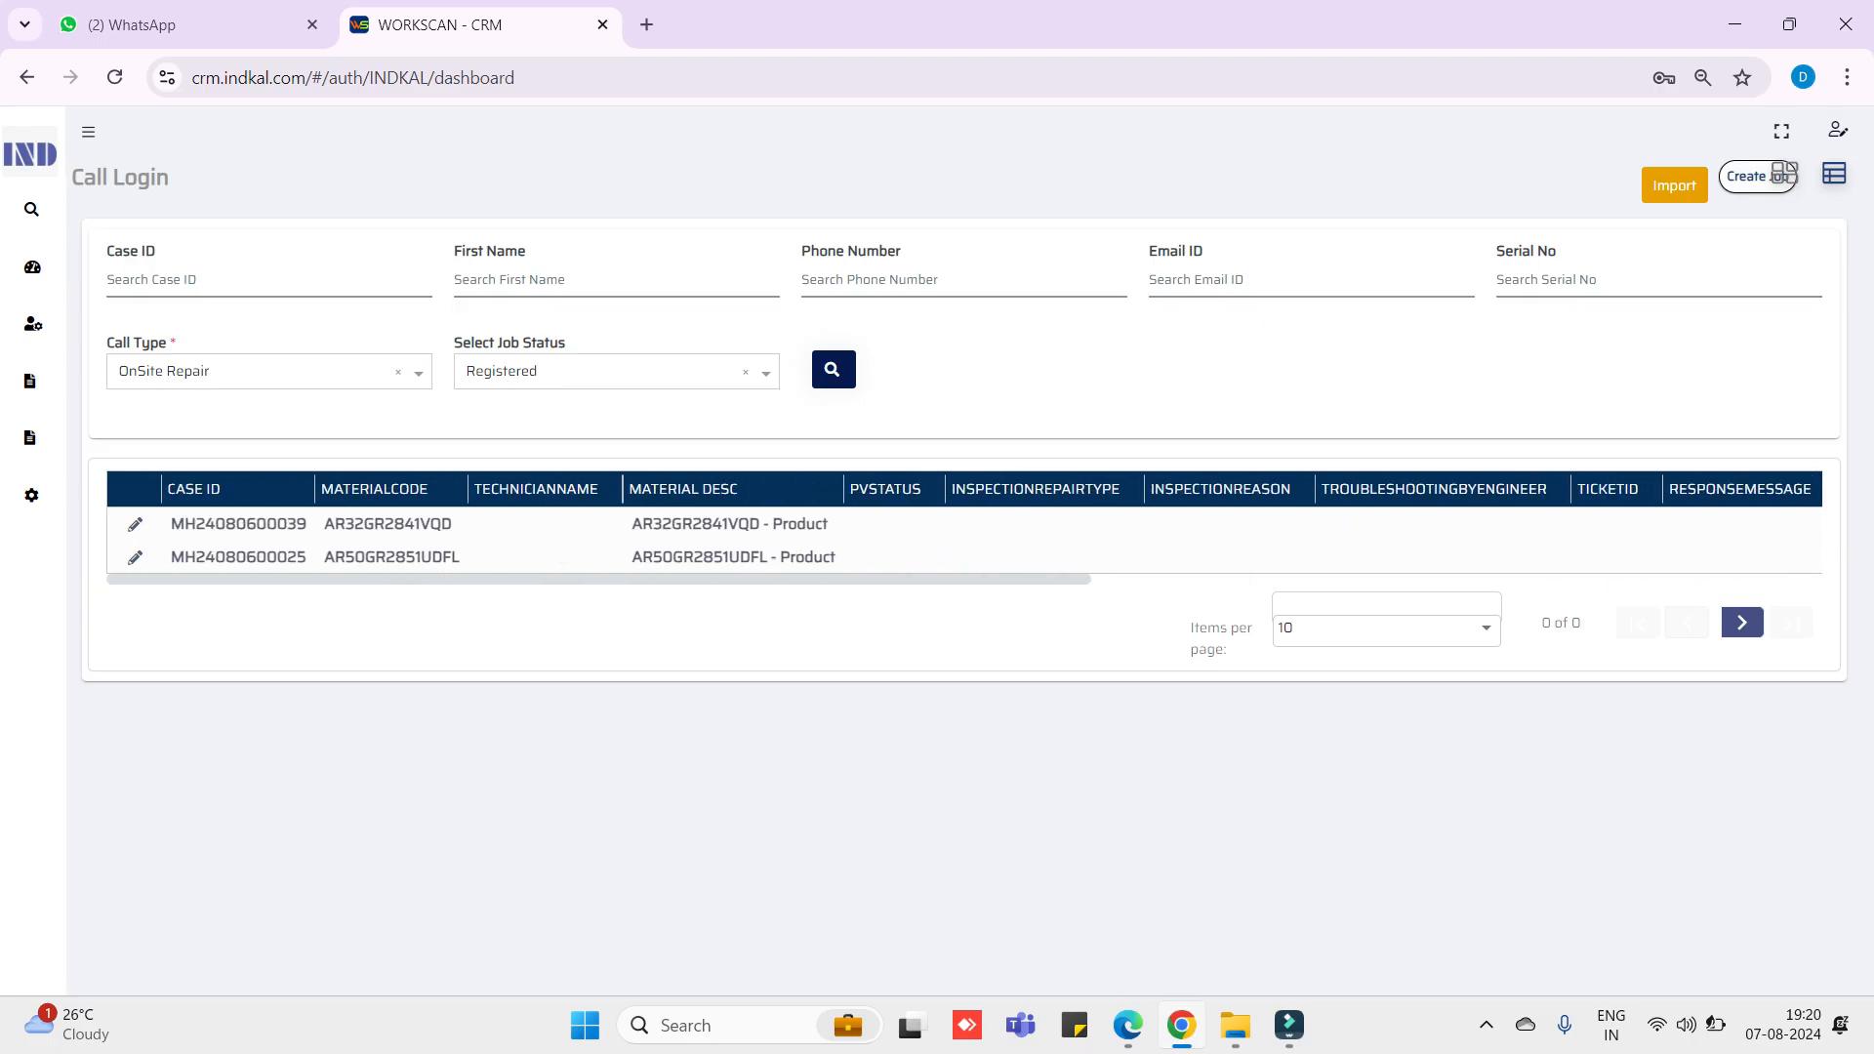
- From the Dashboard, list the two Registered OnSite Repair cases via their status tile
click(35, 267)
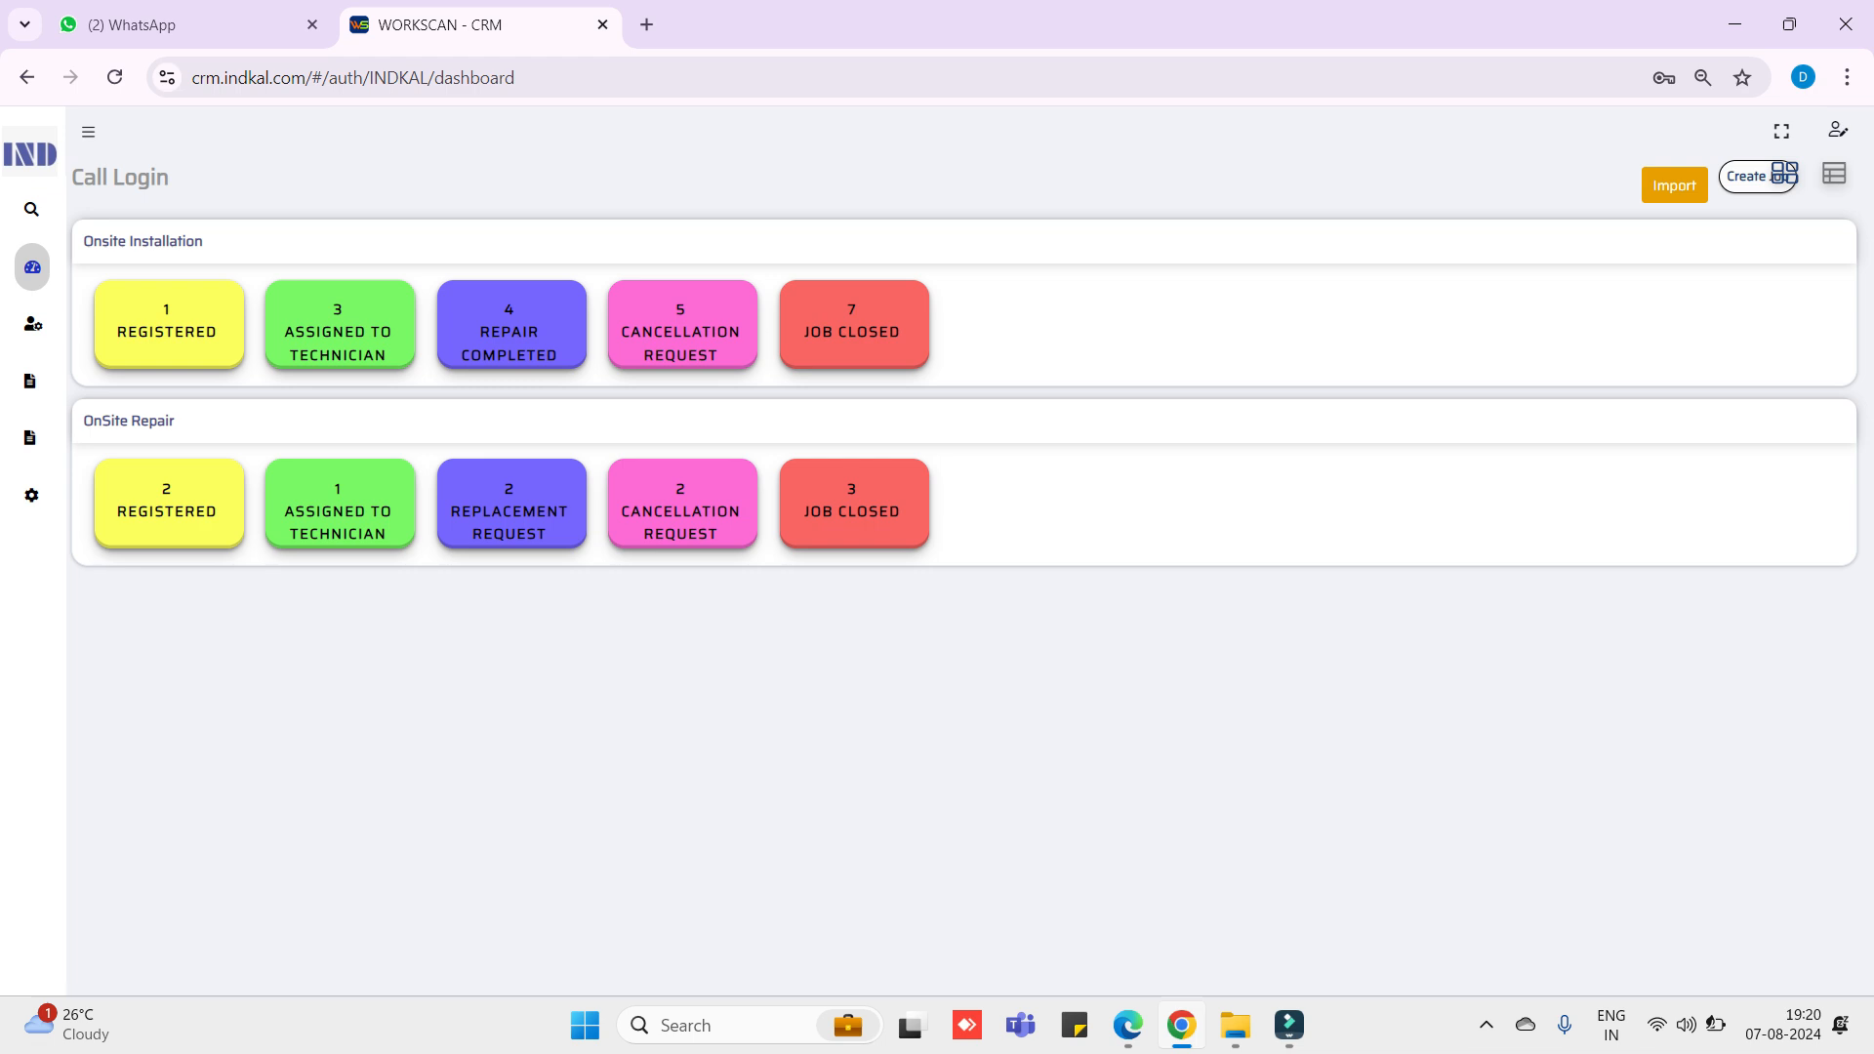
click(169, 503)
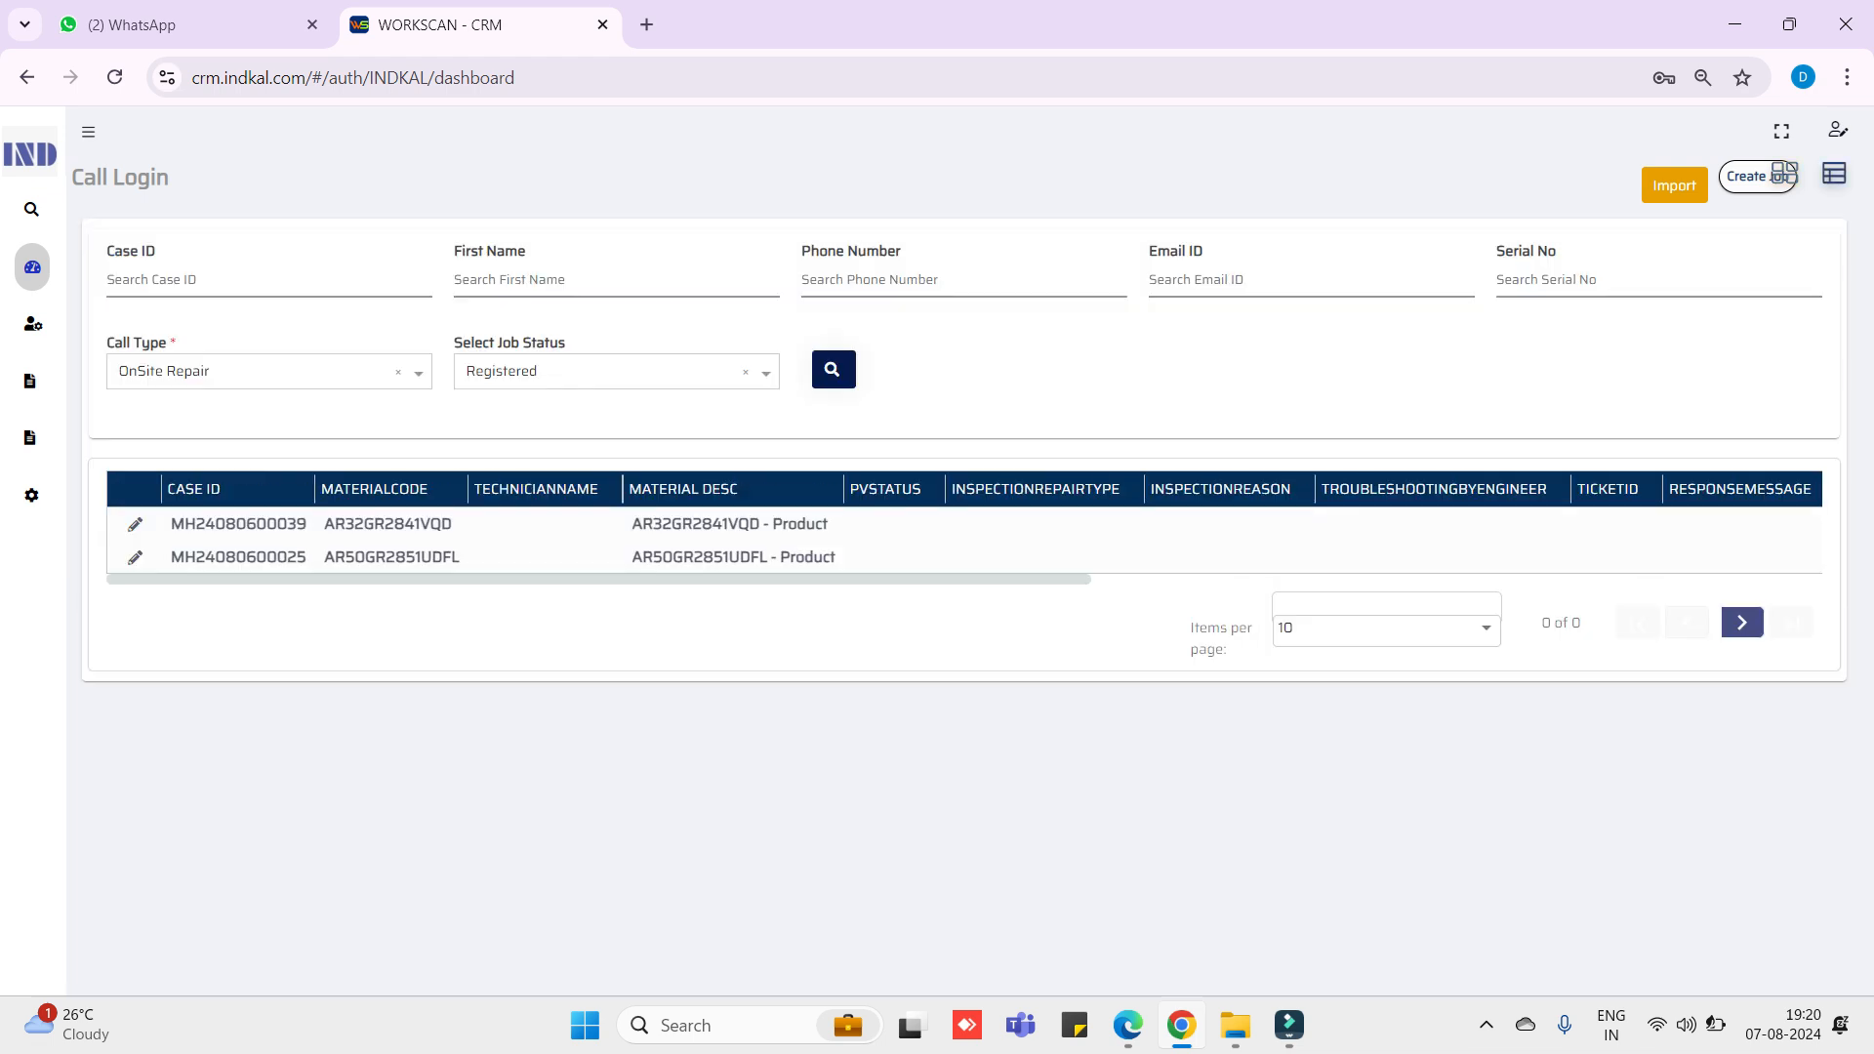
scroll(964, 527, right, 10)
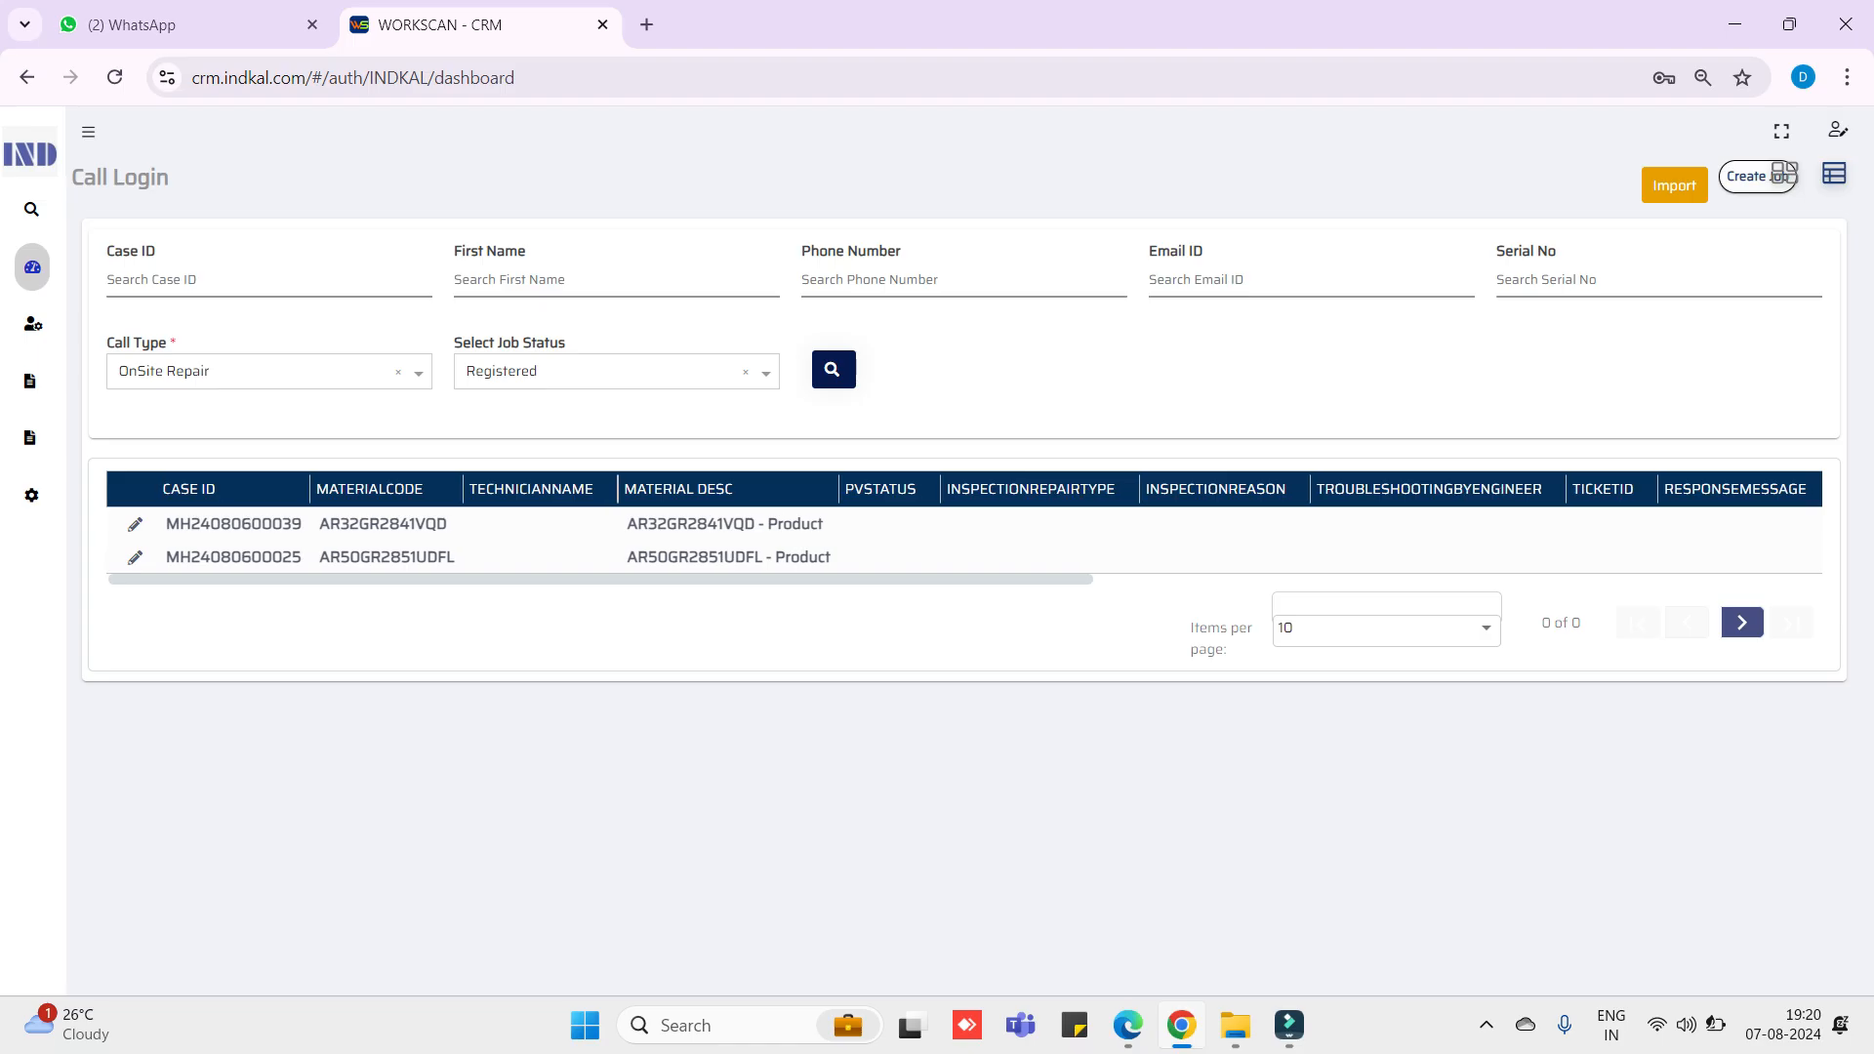
scroll(964, 527, left, 10)
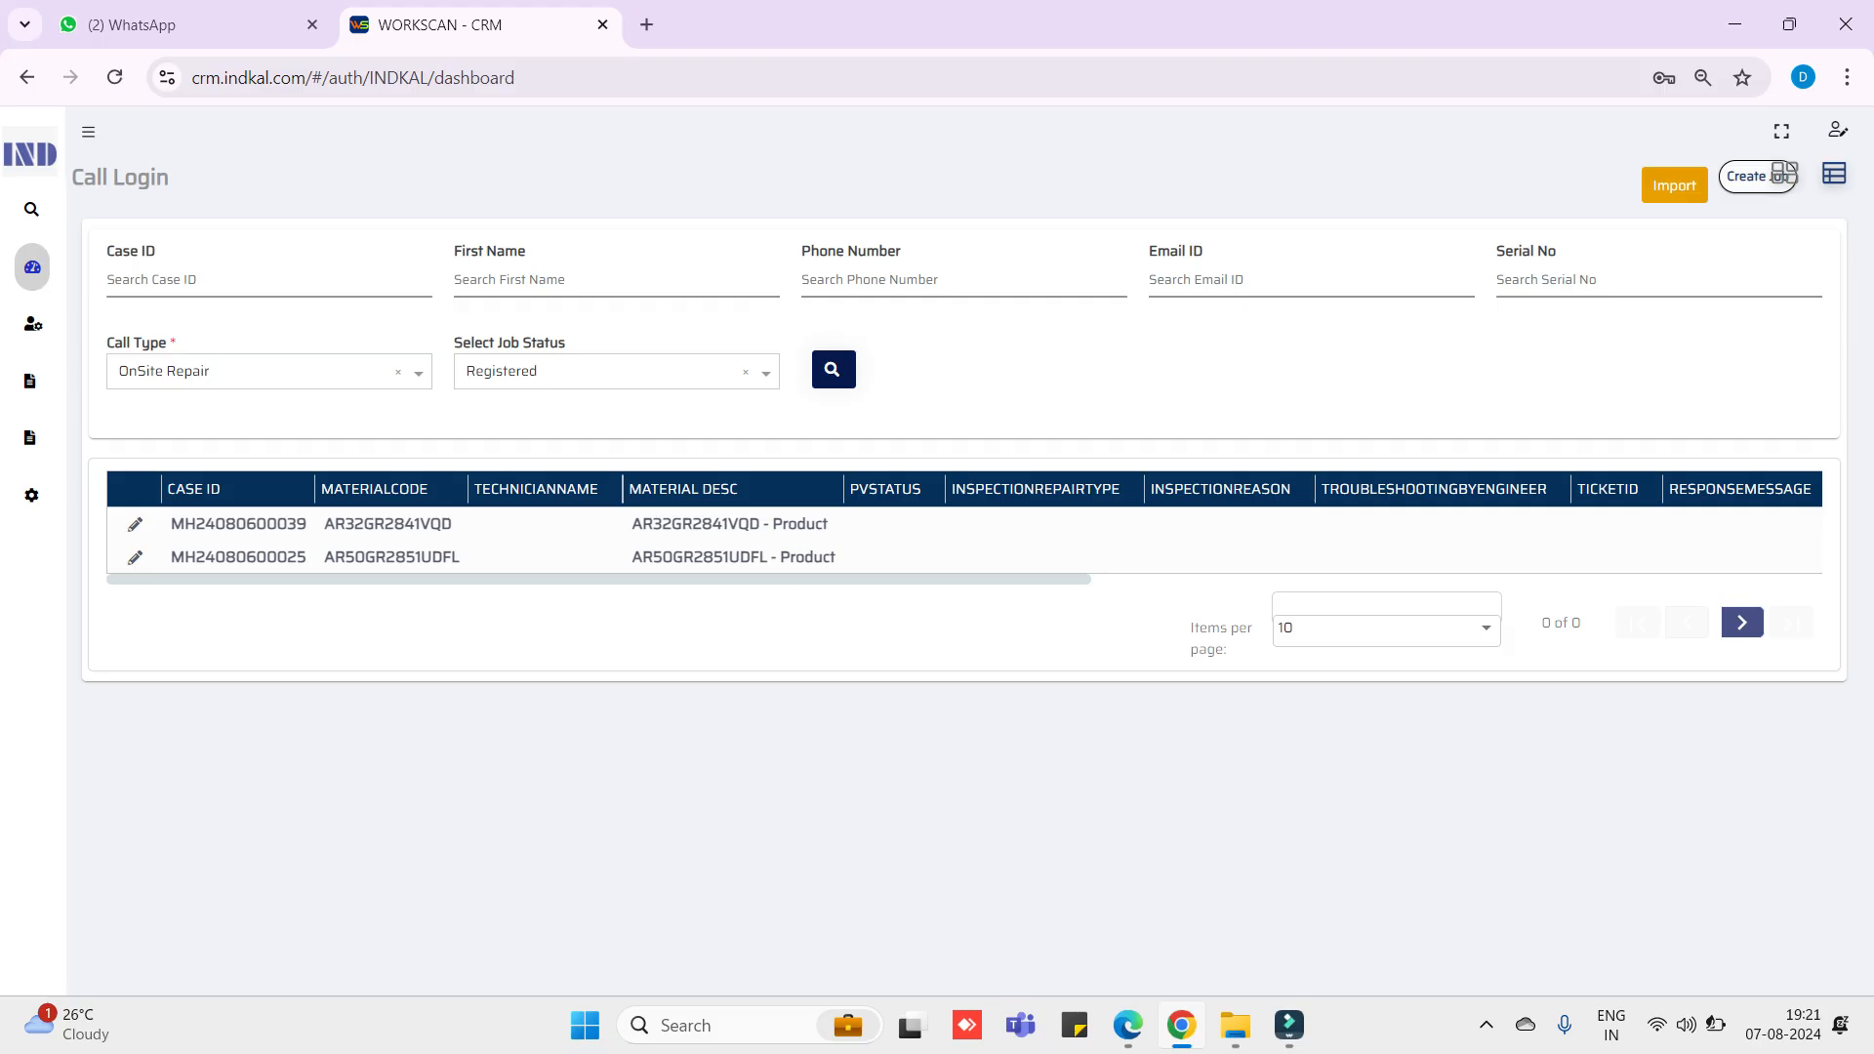
- Download the second Registered case's service report PDF, then go back to the Call Login list
double_click(238, 557)
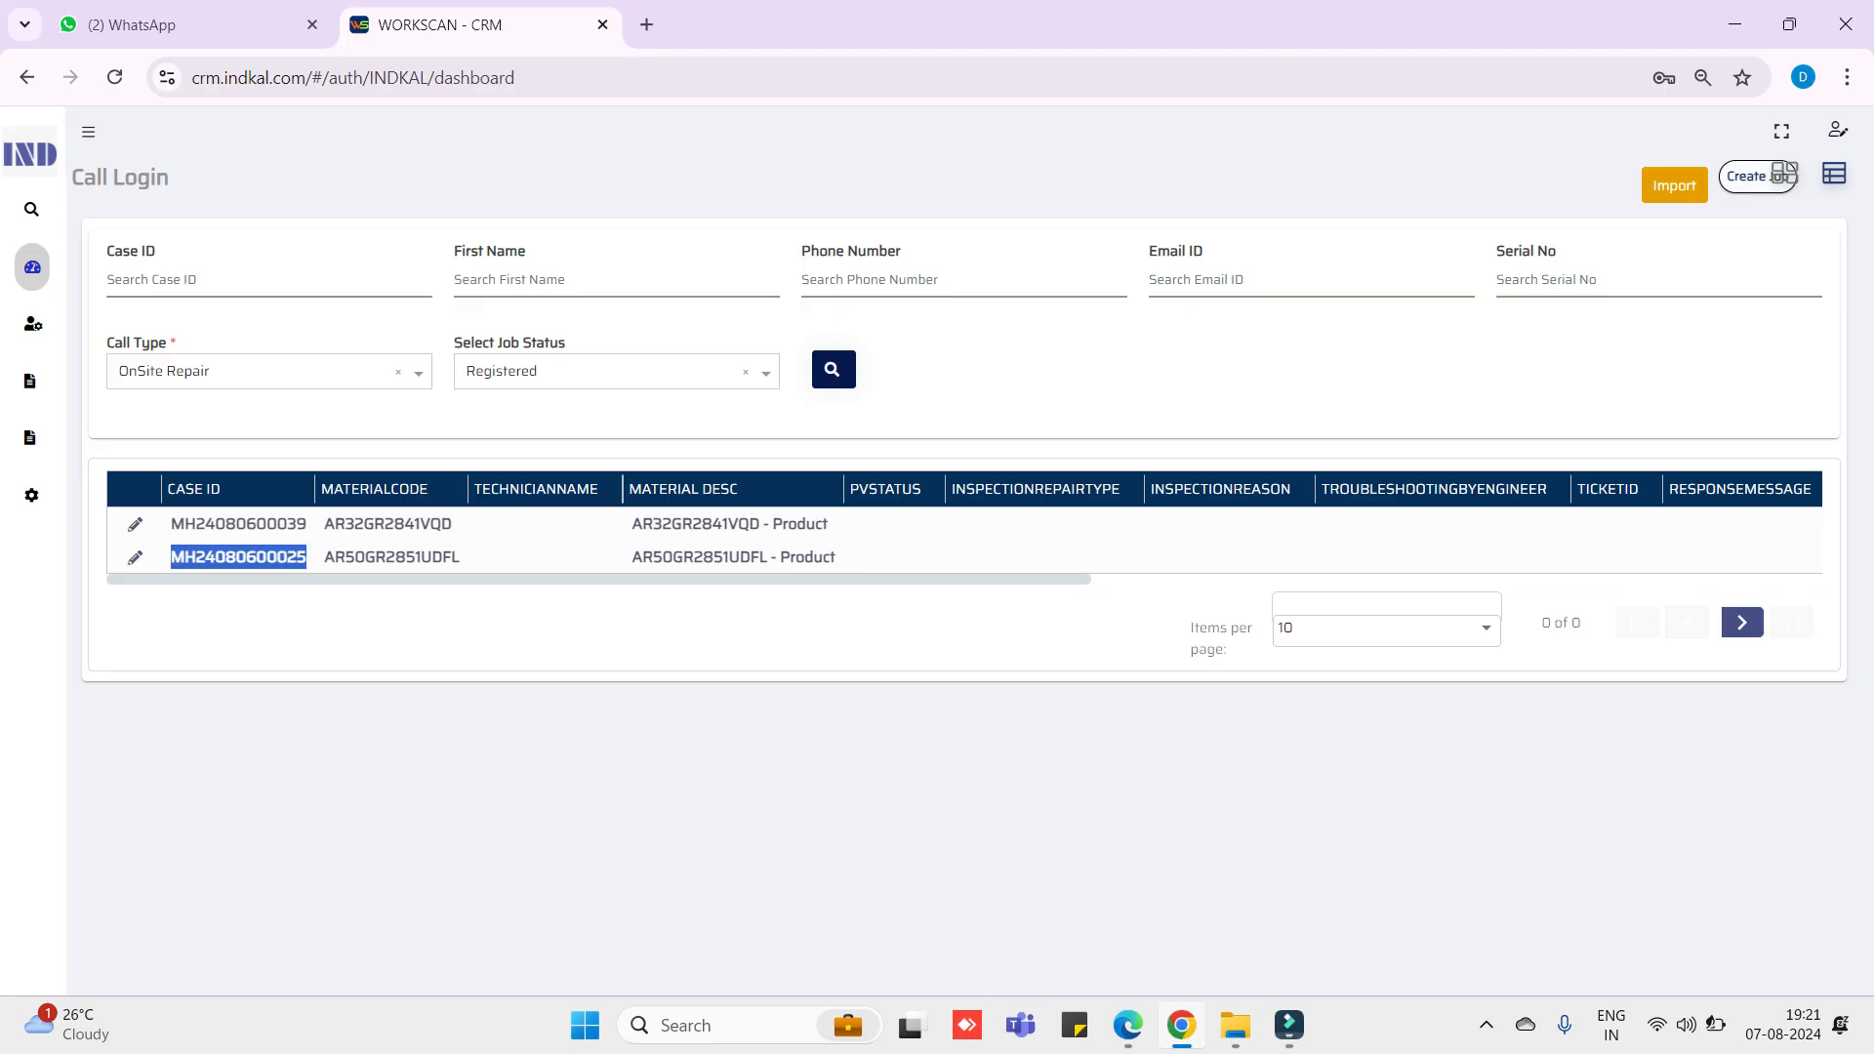
scroll(965, 532, right, 9)
scroll(964, 532, left, 9)
click(135, 557)
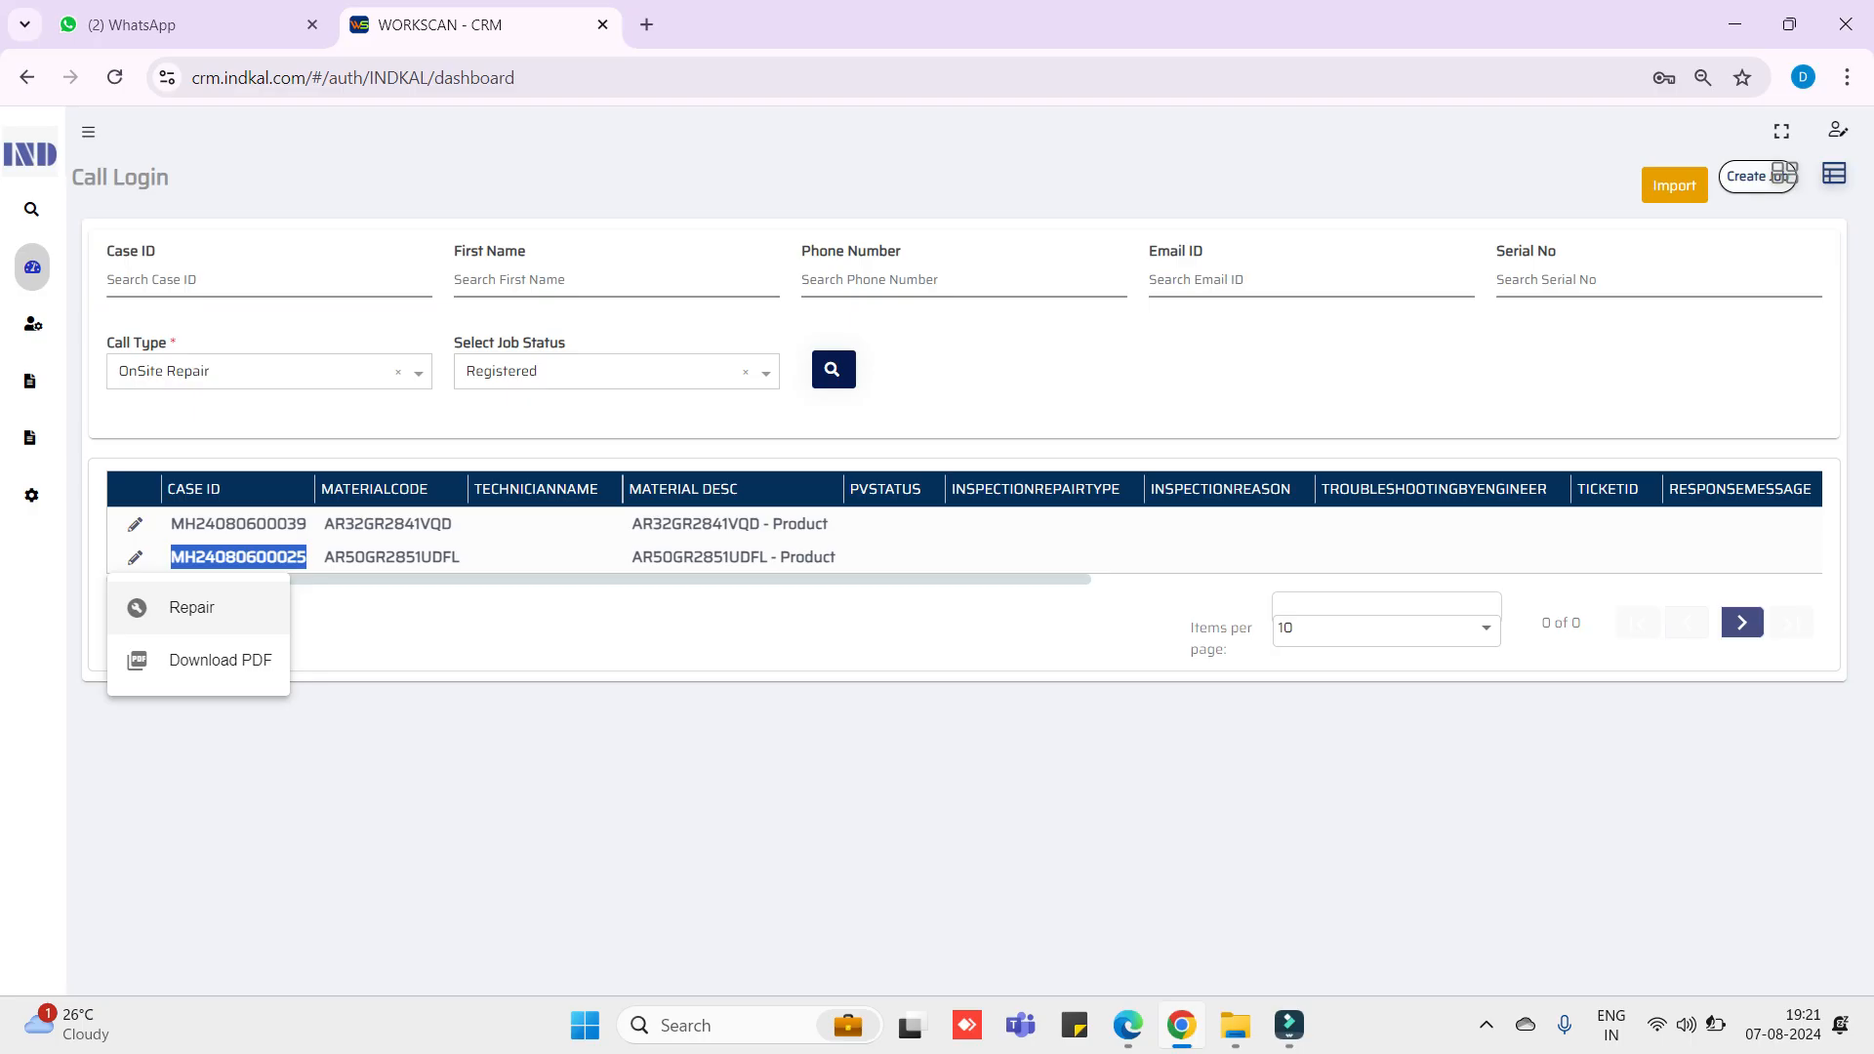
click(219, 660)
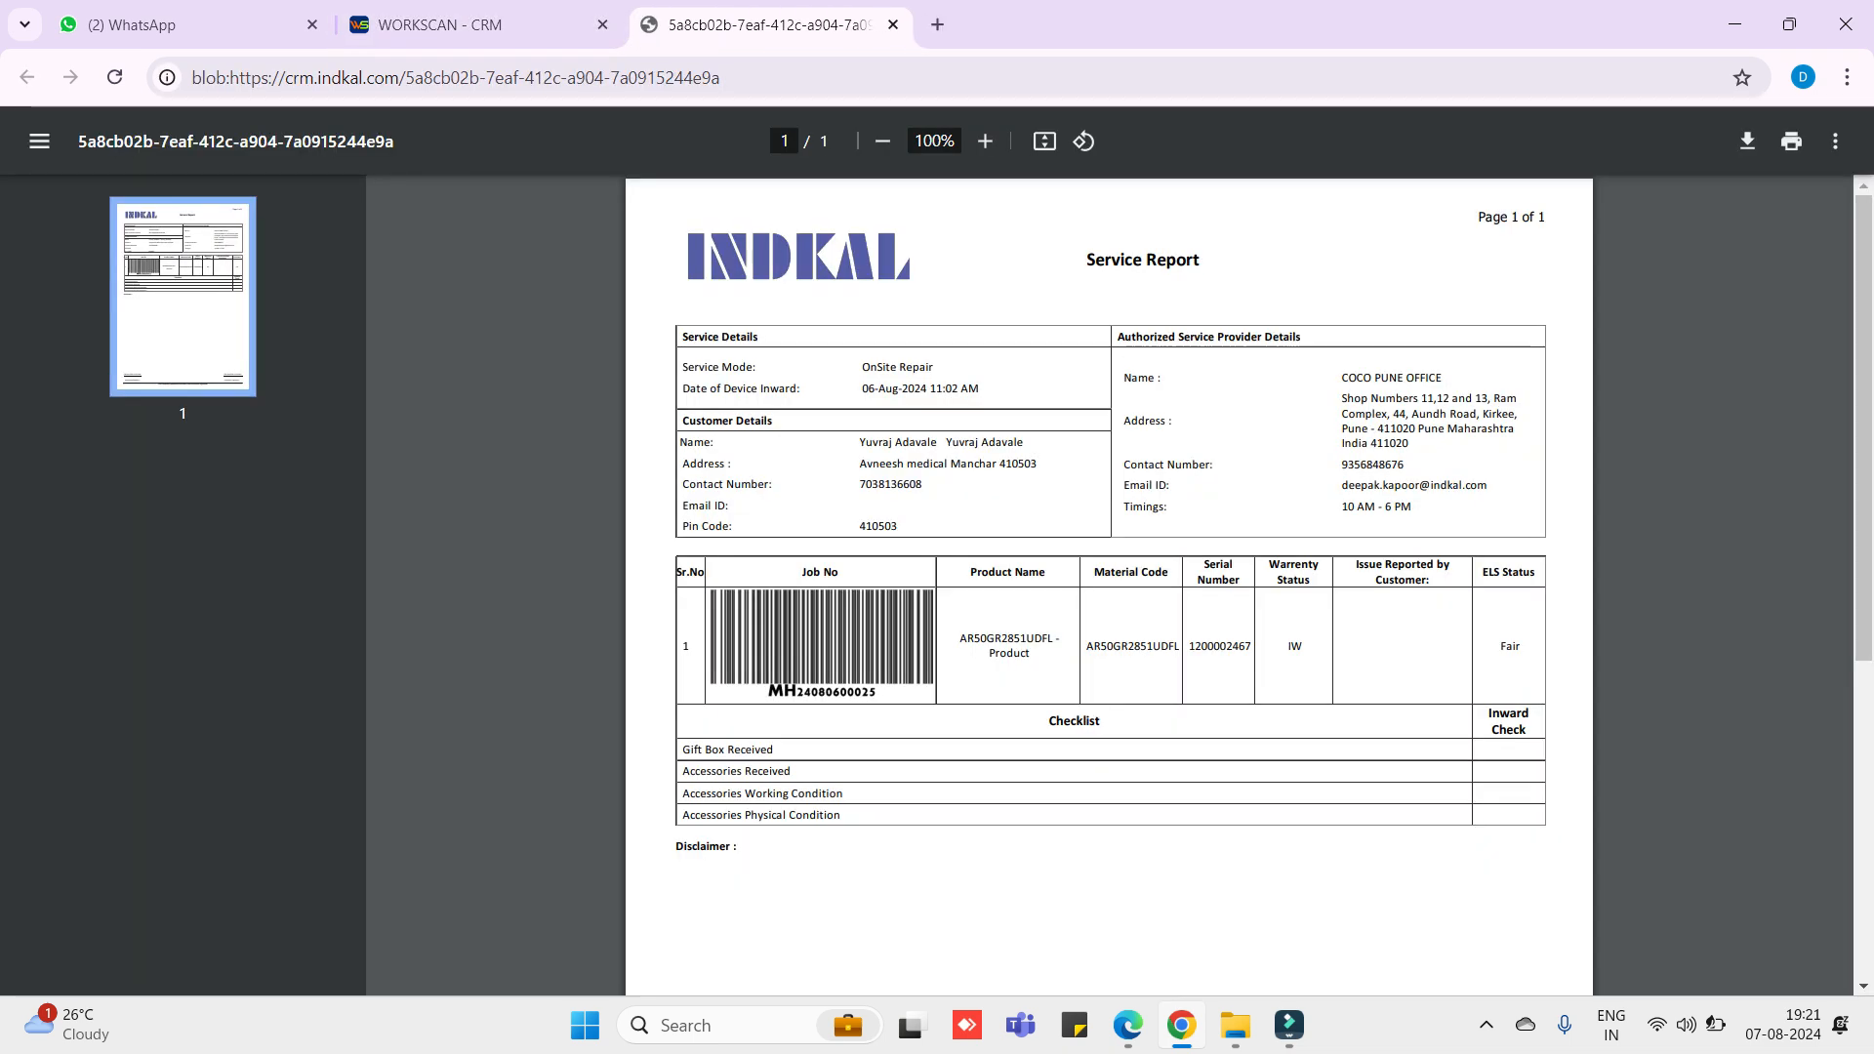
click(479, 26)
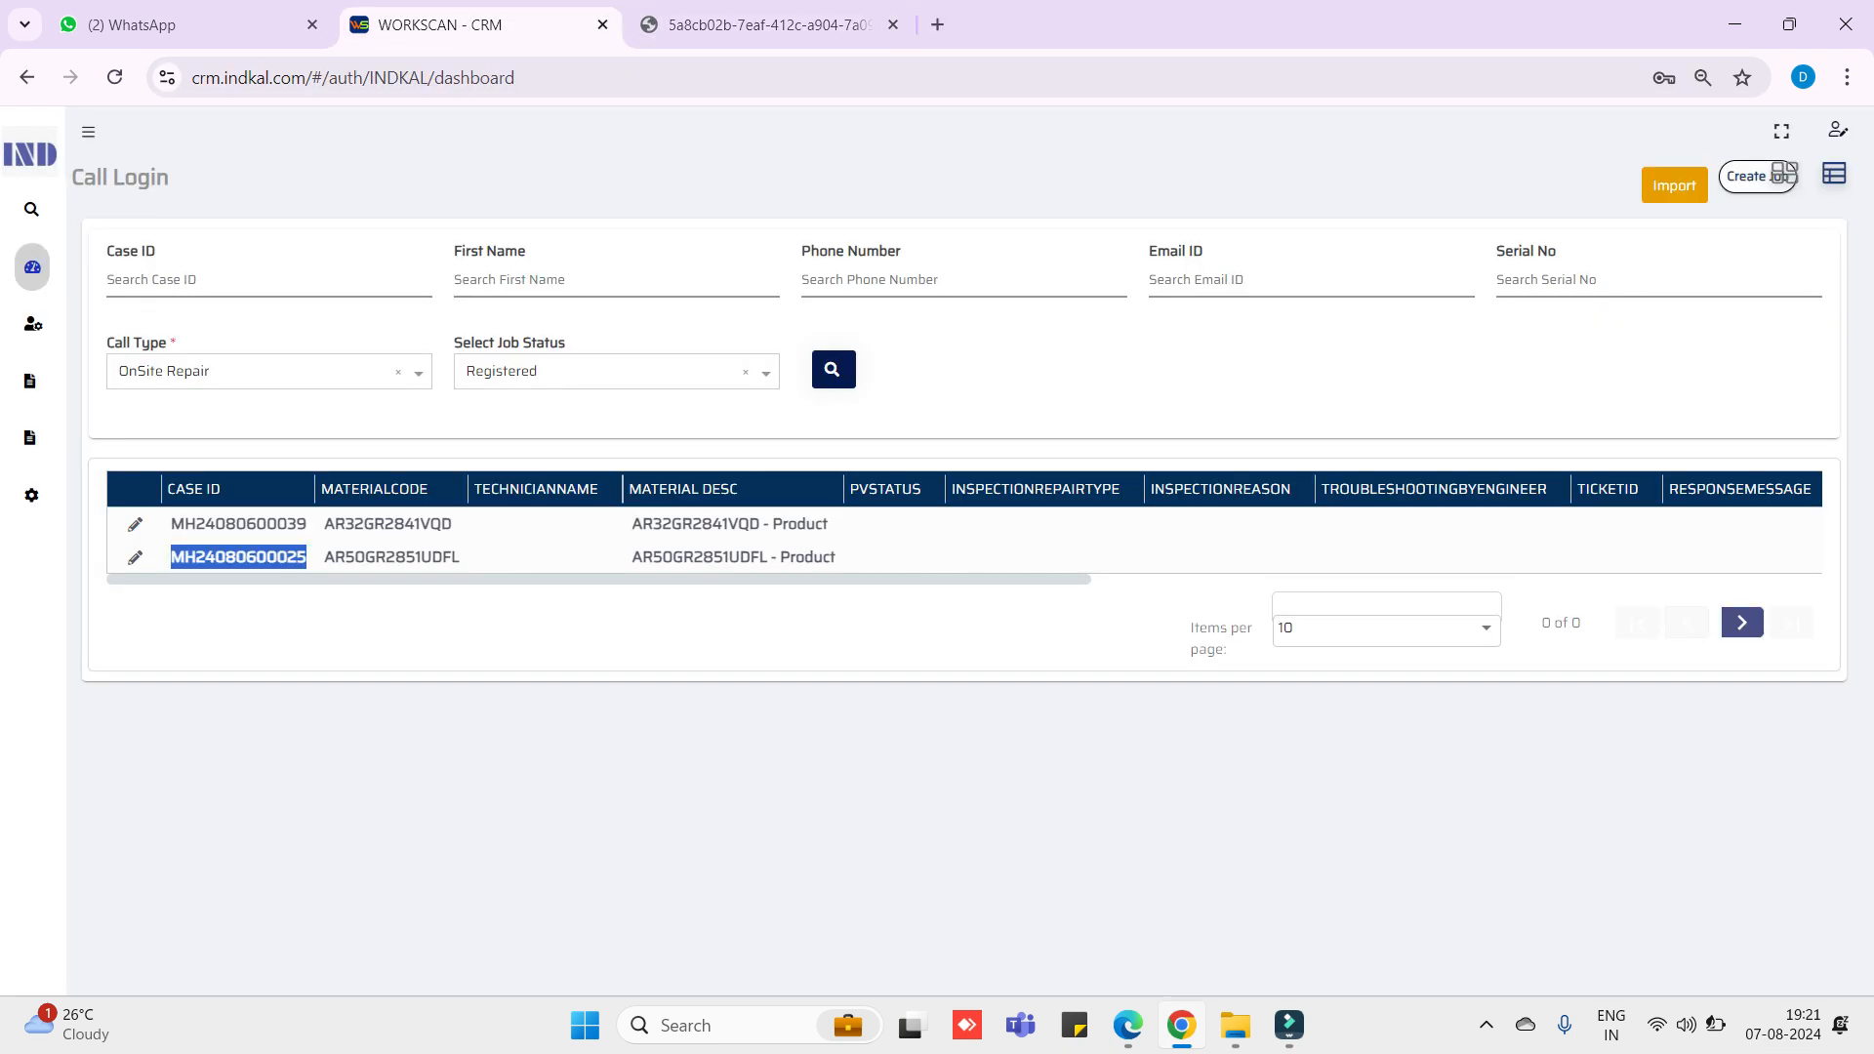
- On the second case's Repair page, add an appointment dated 7 August 2024 in the 4-6 slot
click(135, 557)
click(185, 605)
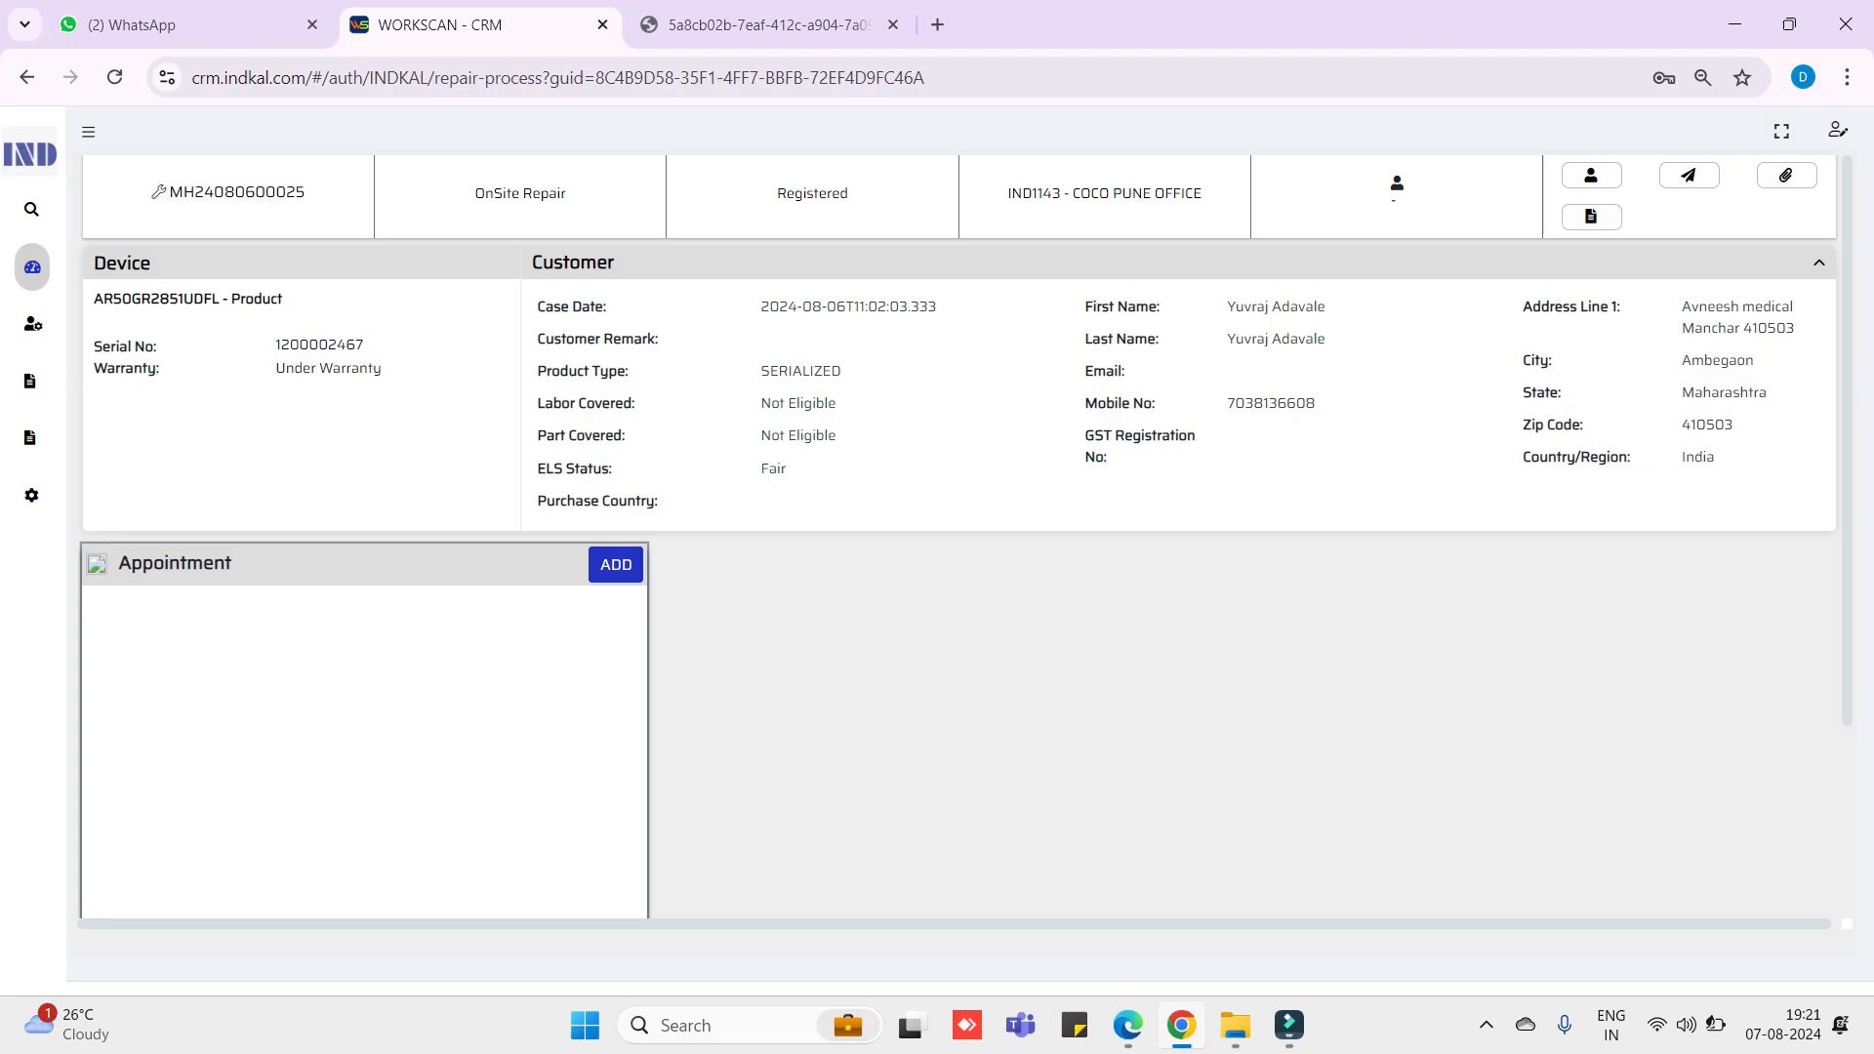
click(616, 565)
click(511, 670)
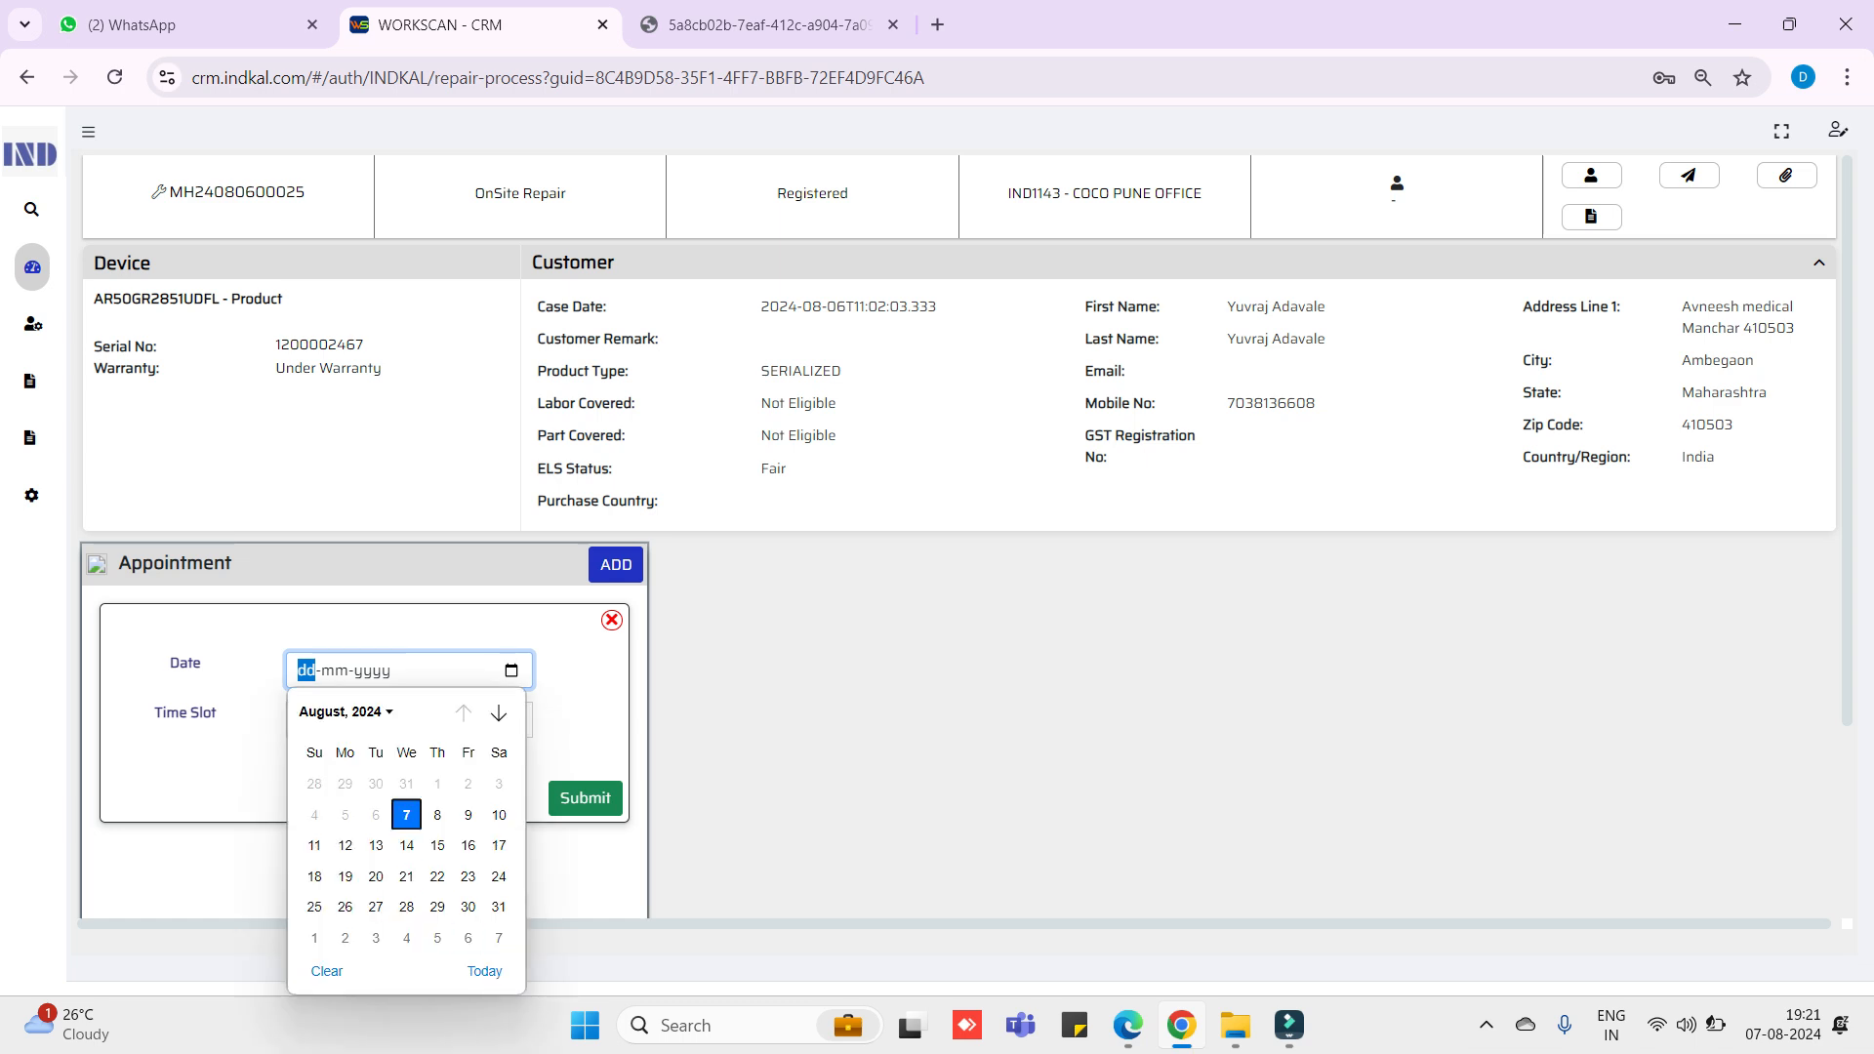
click(406, 814)
click(409, 719)
click(409, 873)
click(585, 797)
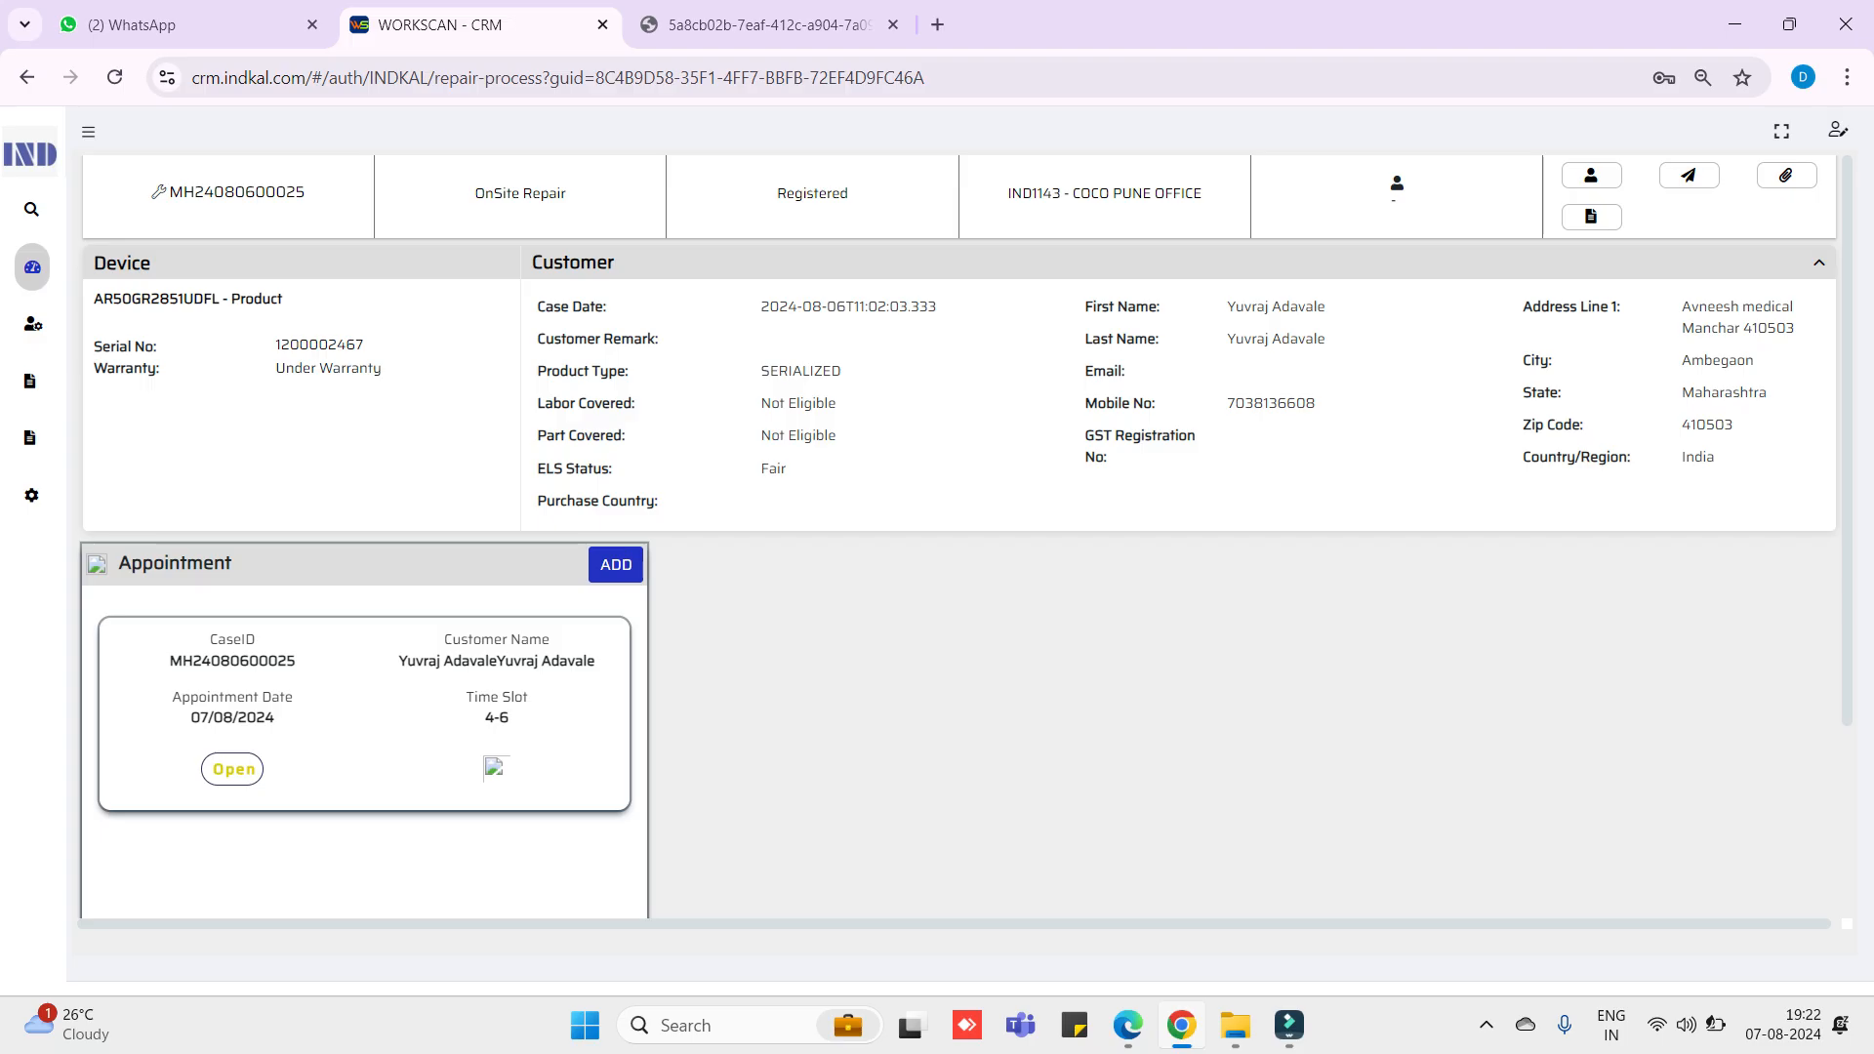
- Assign a technician from the dropdown with the remark 'S/W issue case'
click(1590, 175)
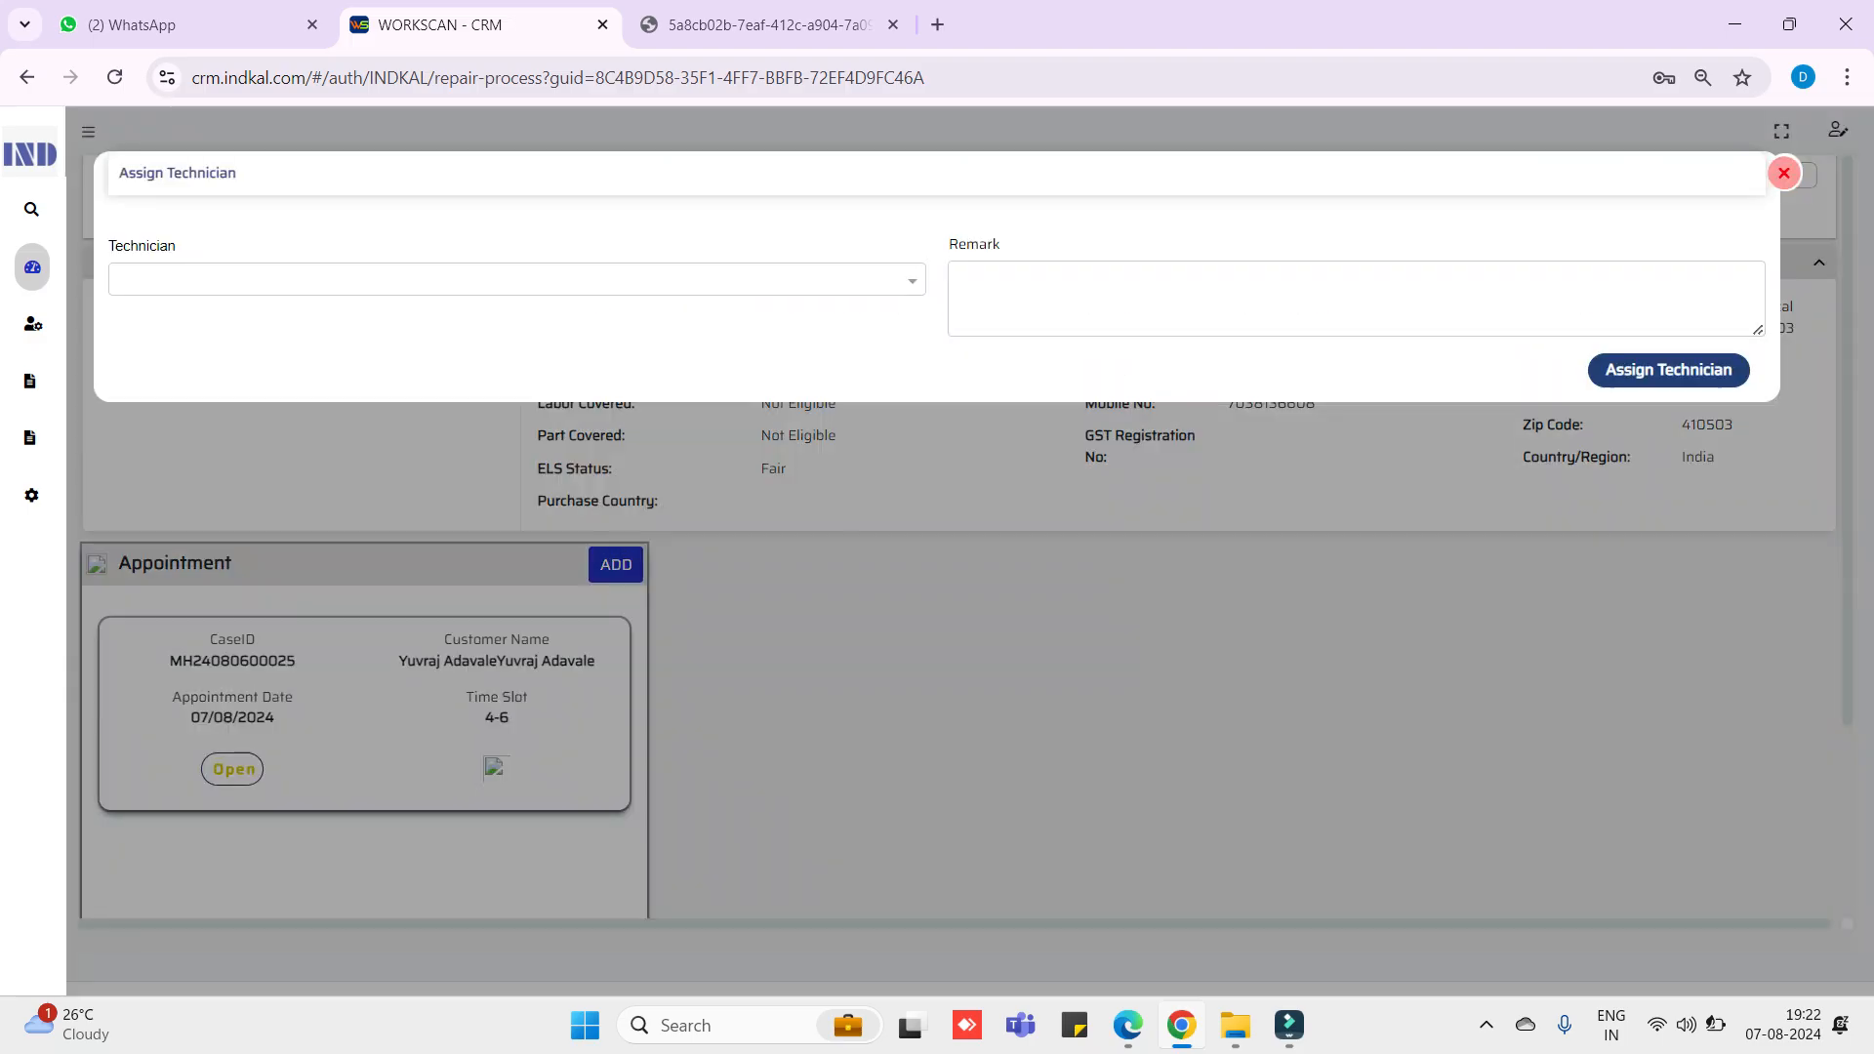
click(516, 280)
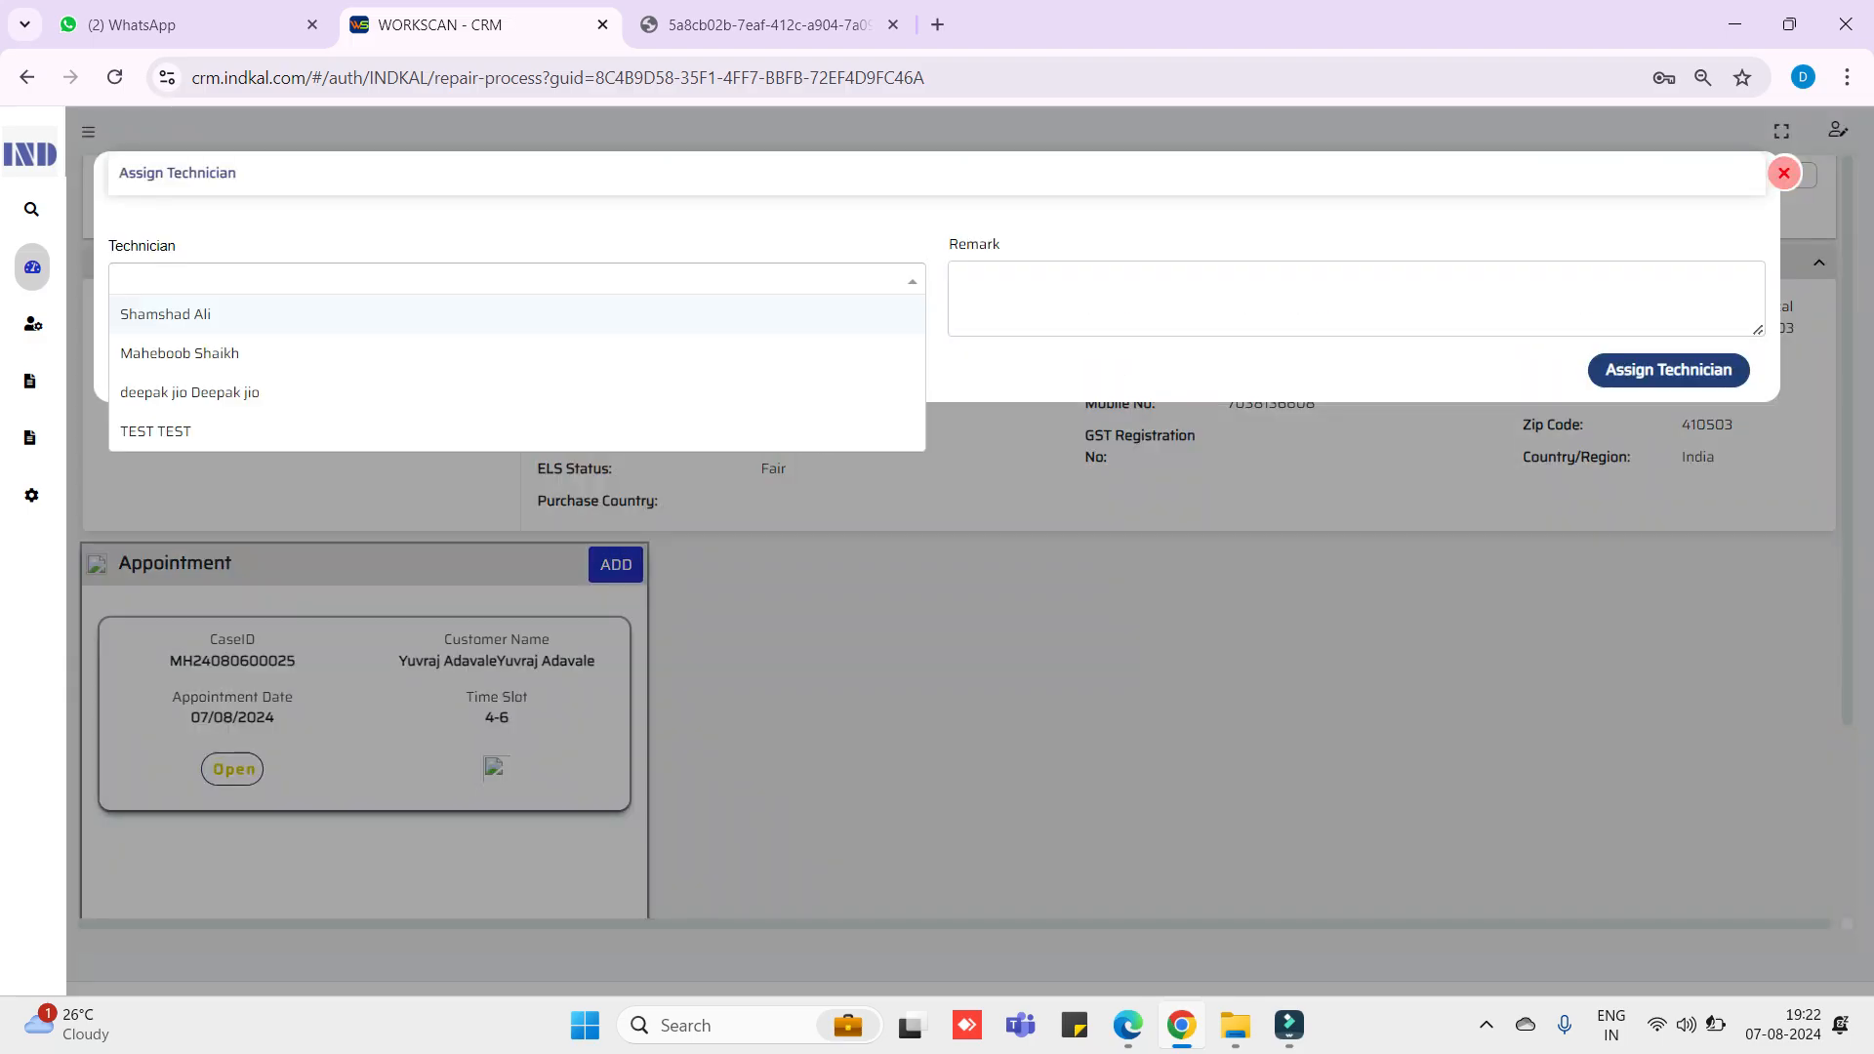
click(516, 353)
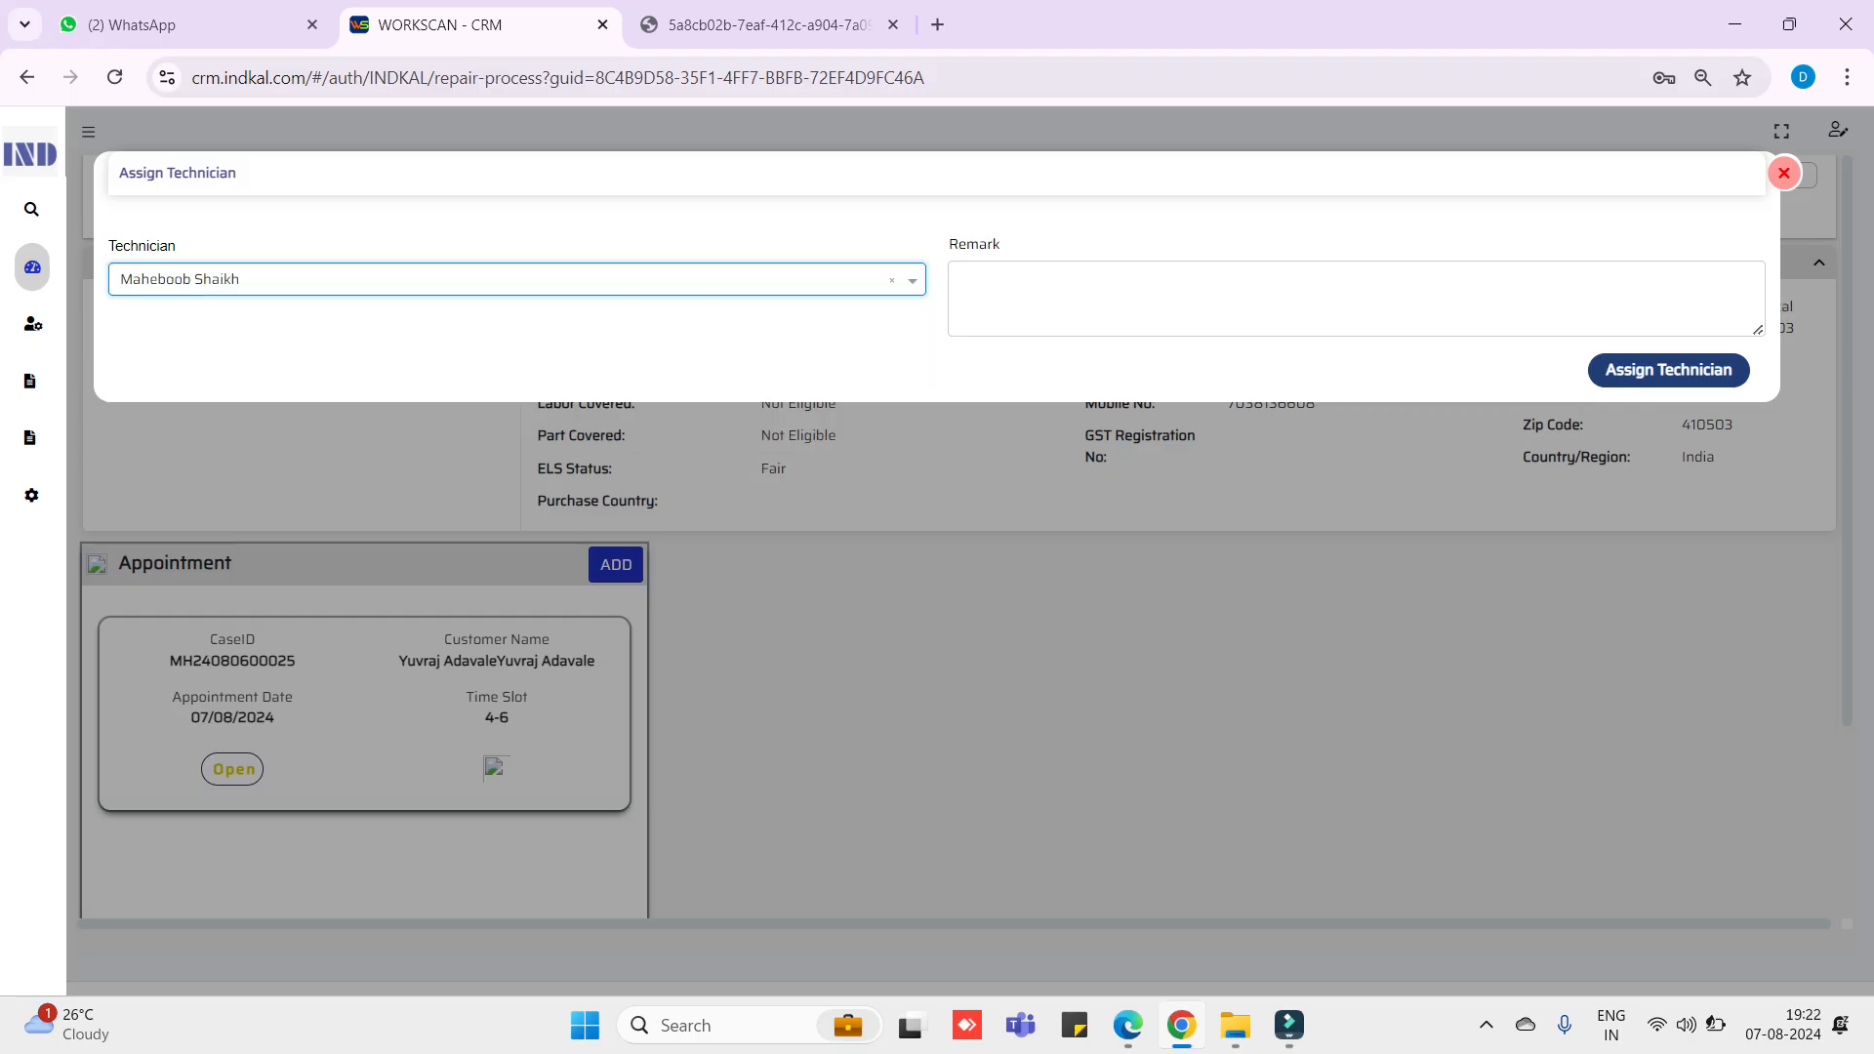
click(1355, 300)
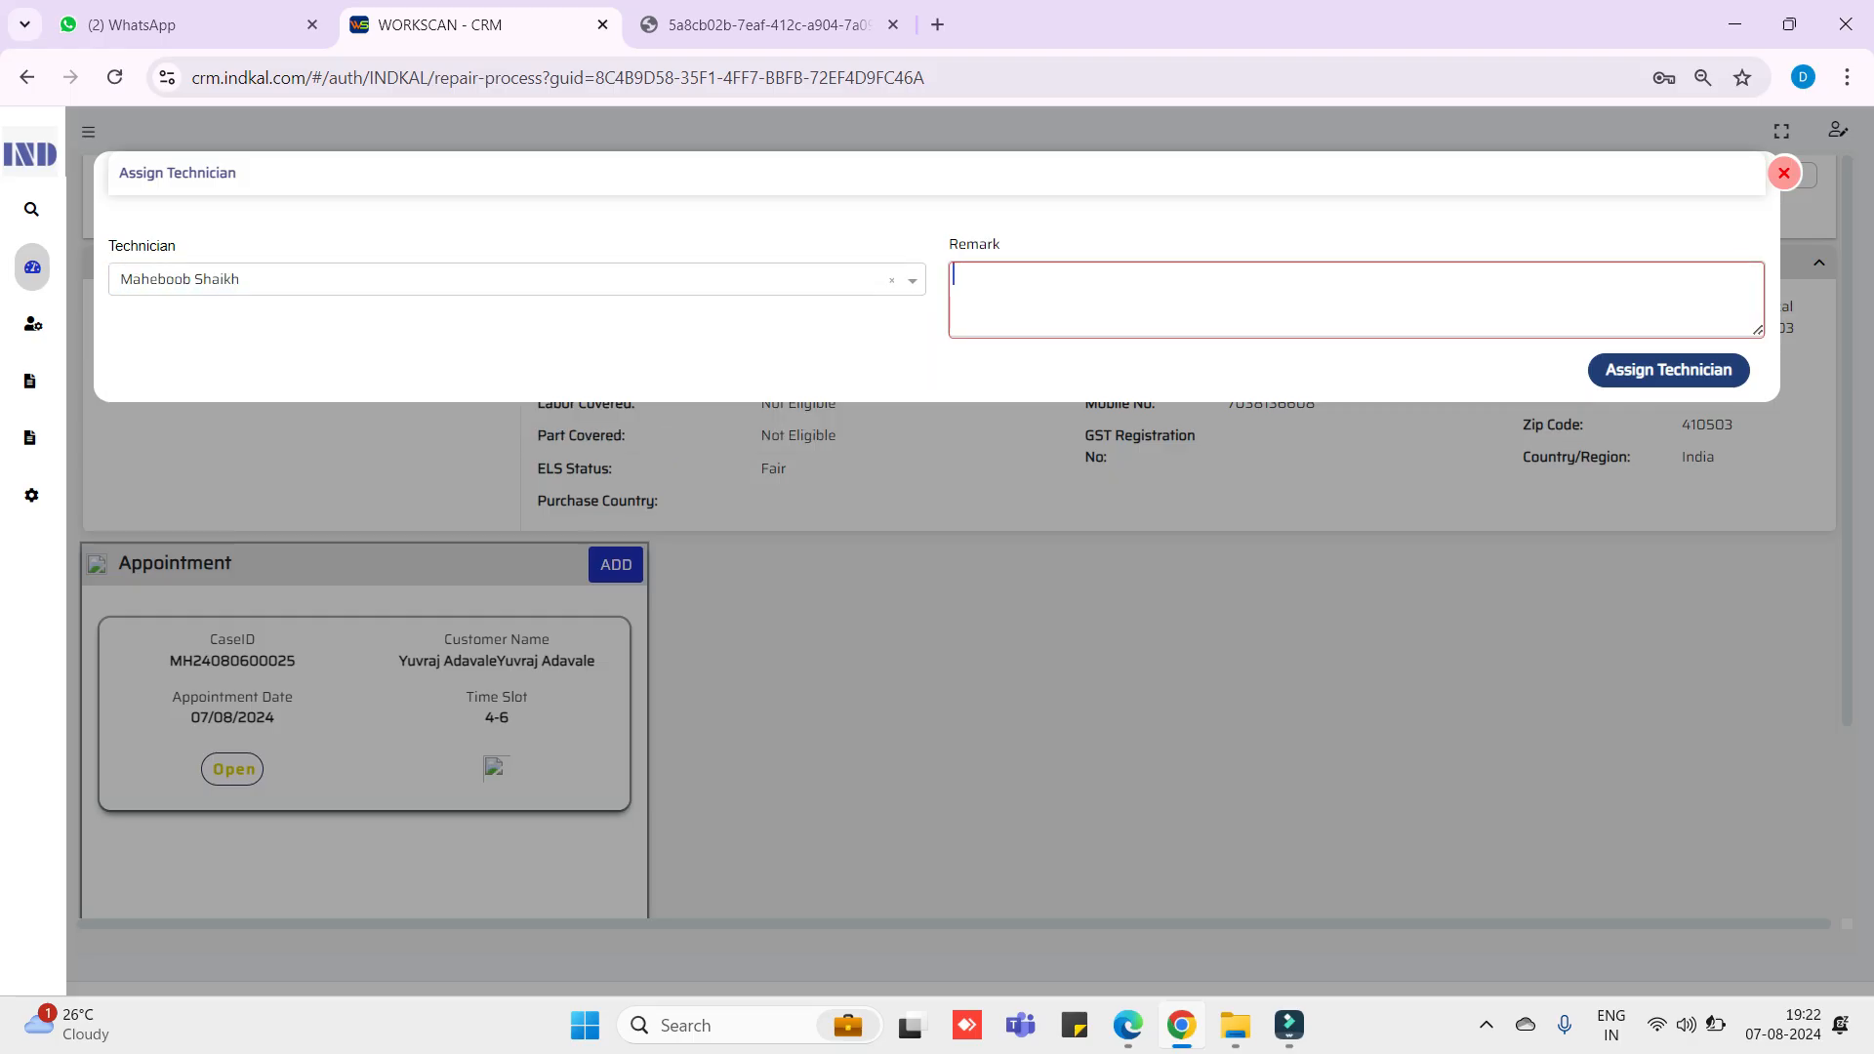
text(S/W issue case)
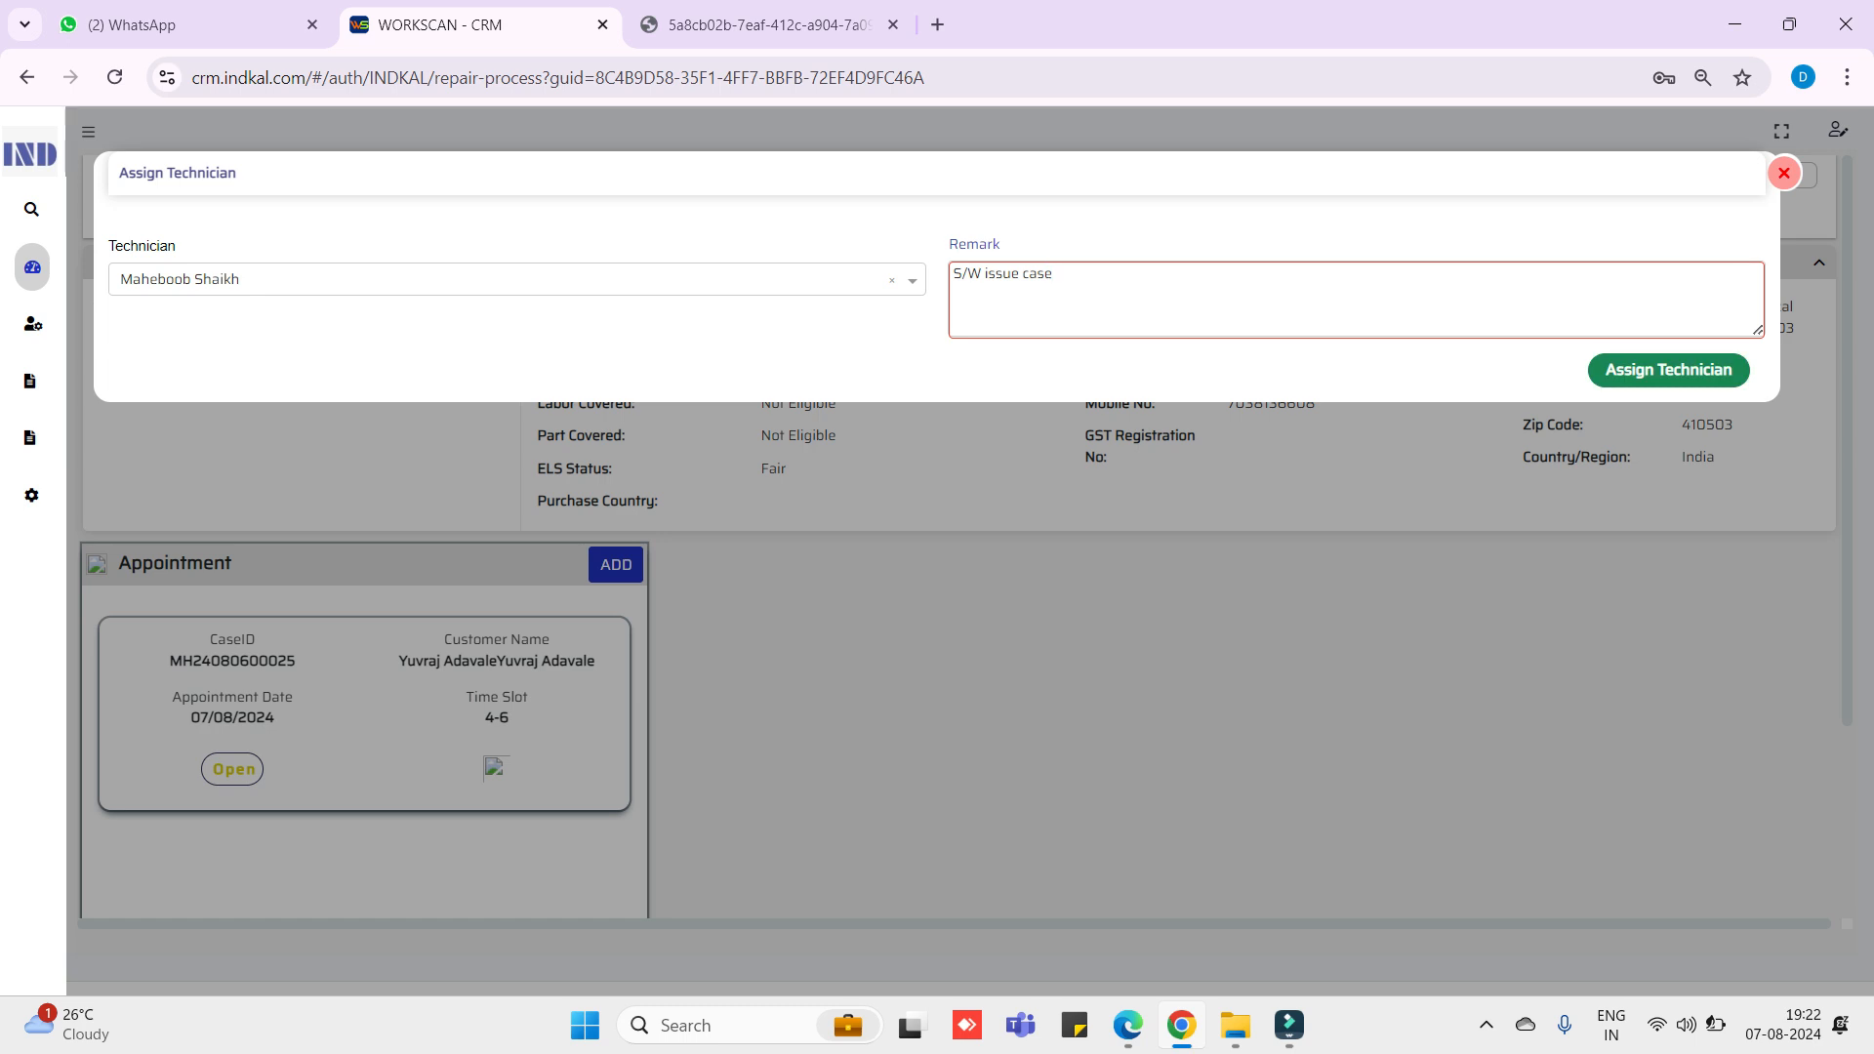
click(1667, 371)
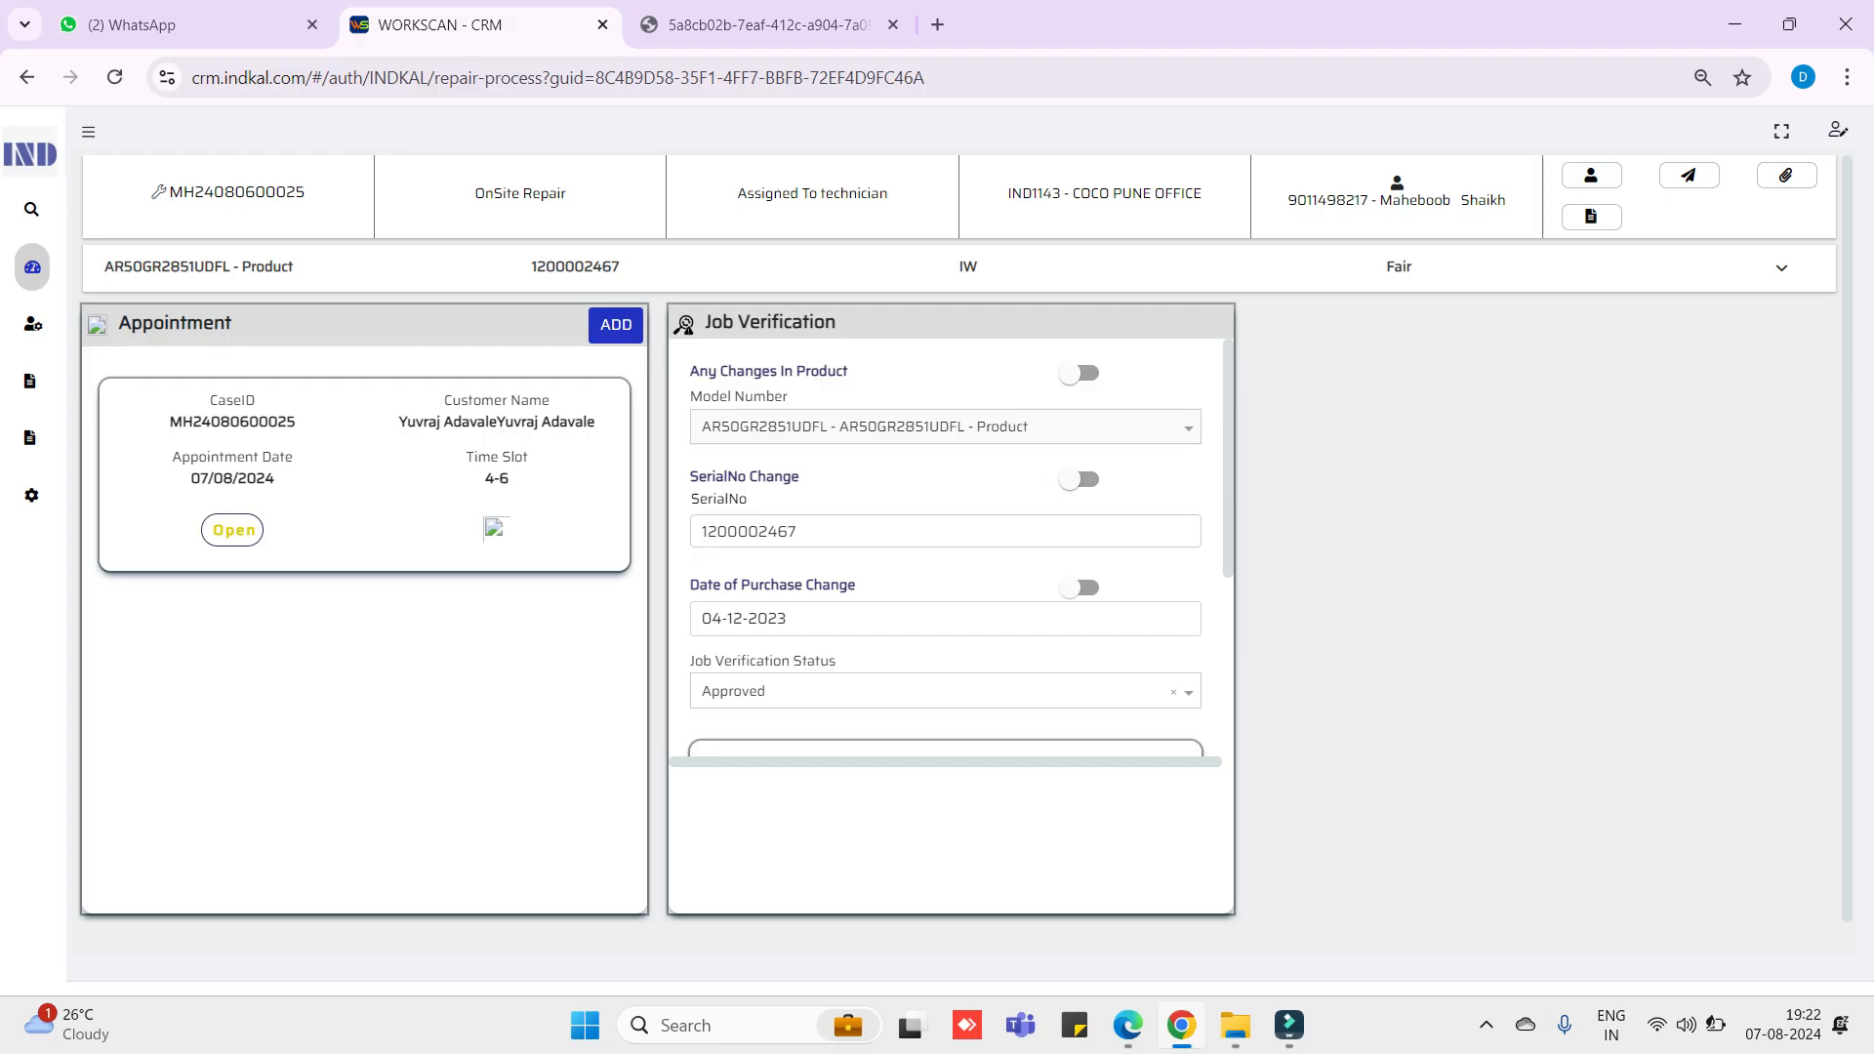
click(1074, 372)
click(1081, 373)
click(878, 531)
key(ctrl+a)
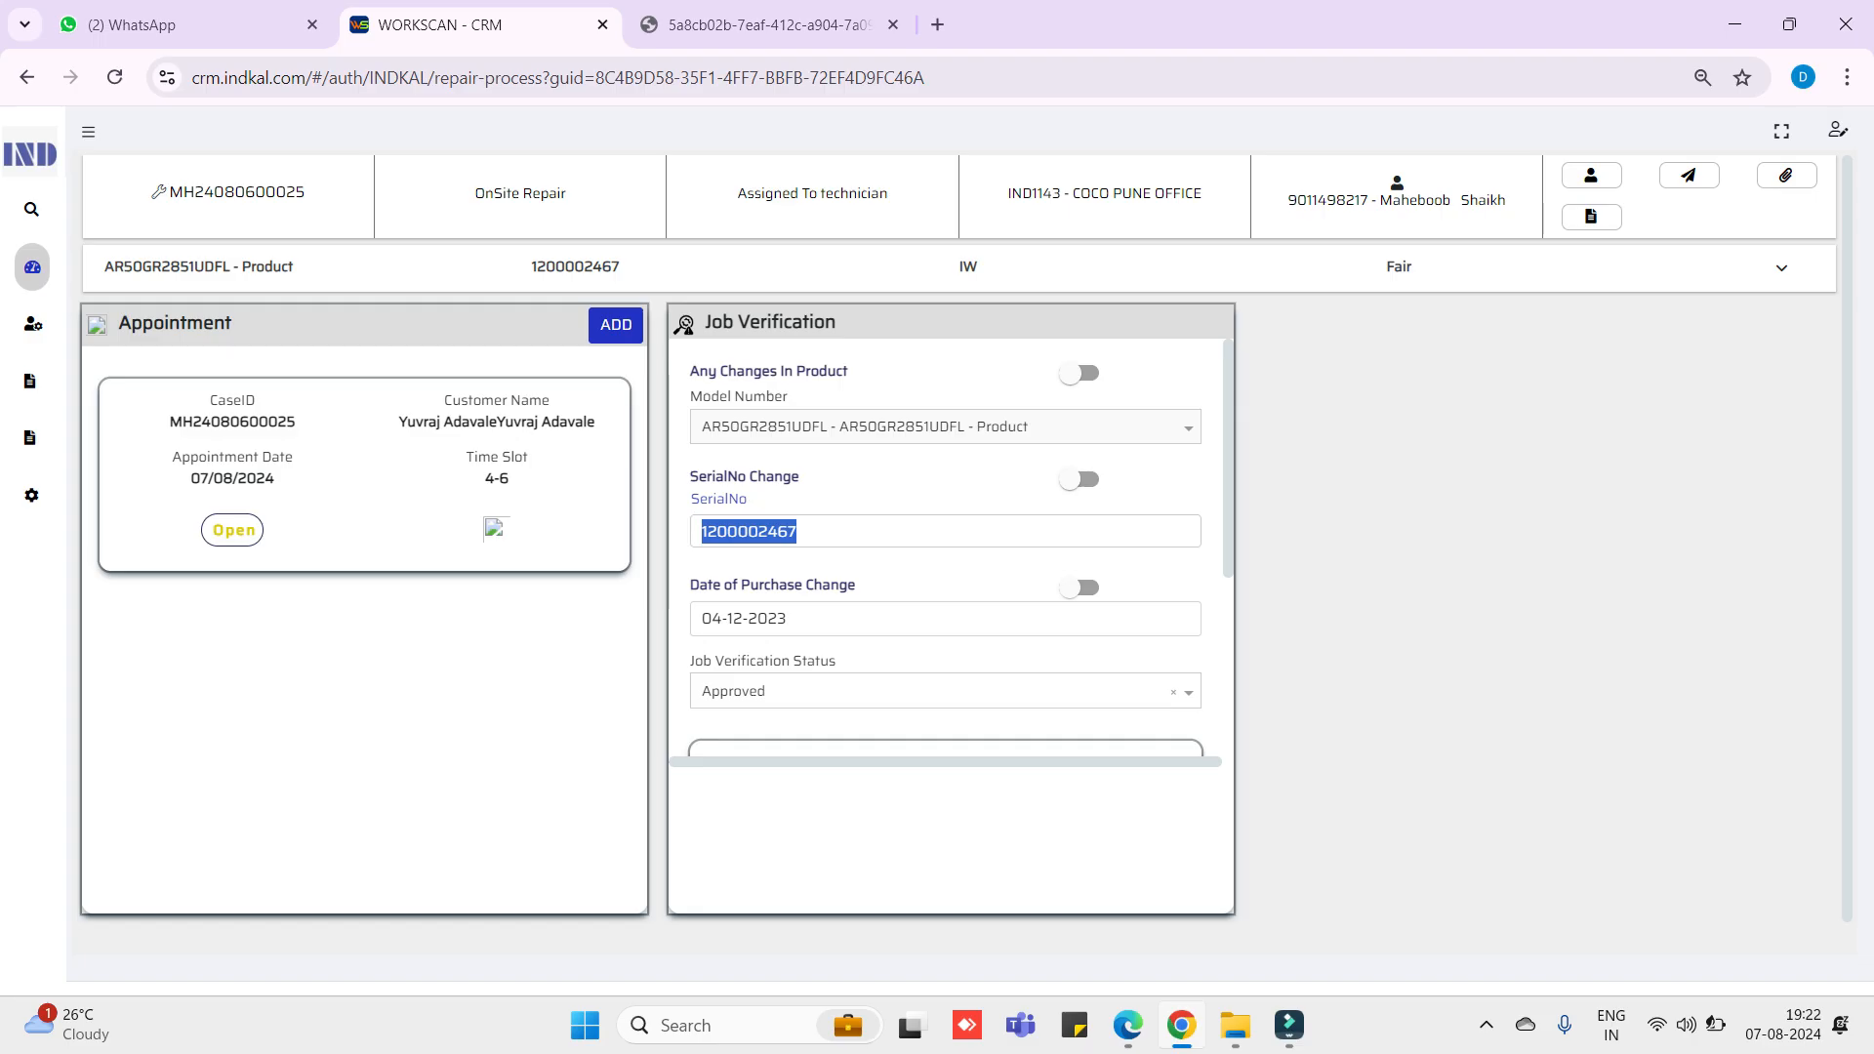
click(1071, 479)
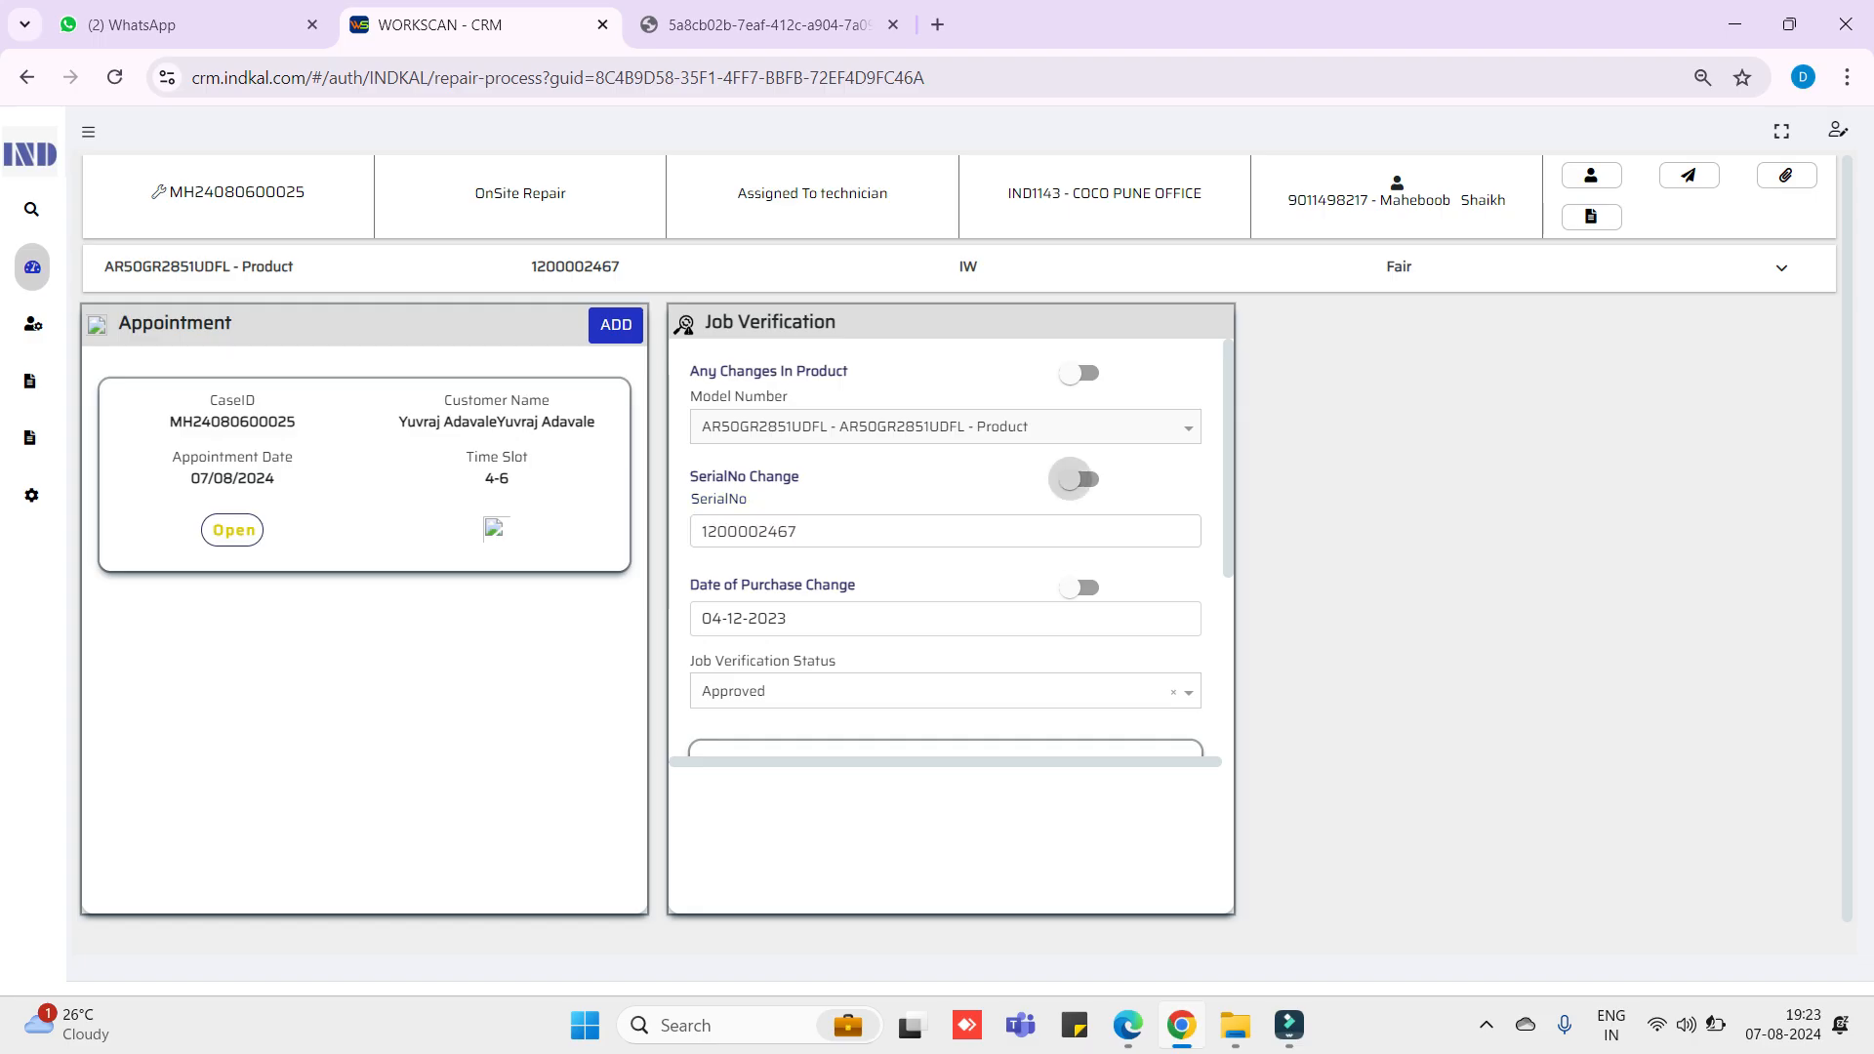
double_click(771, 531)
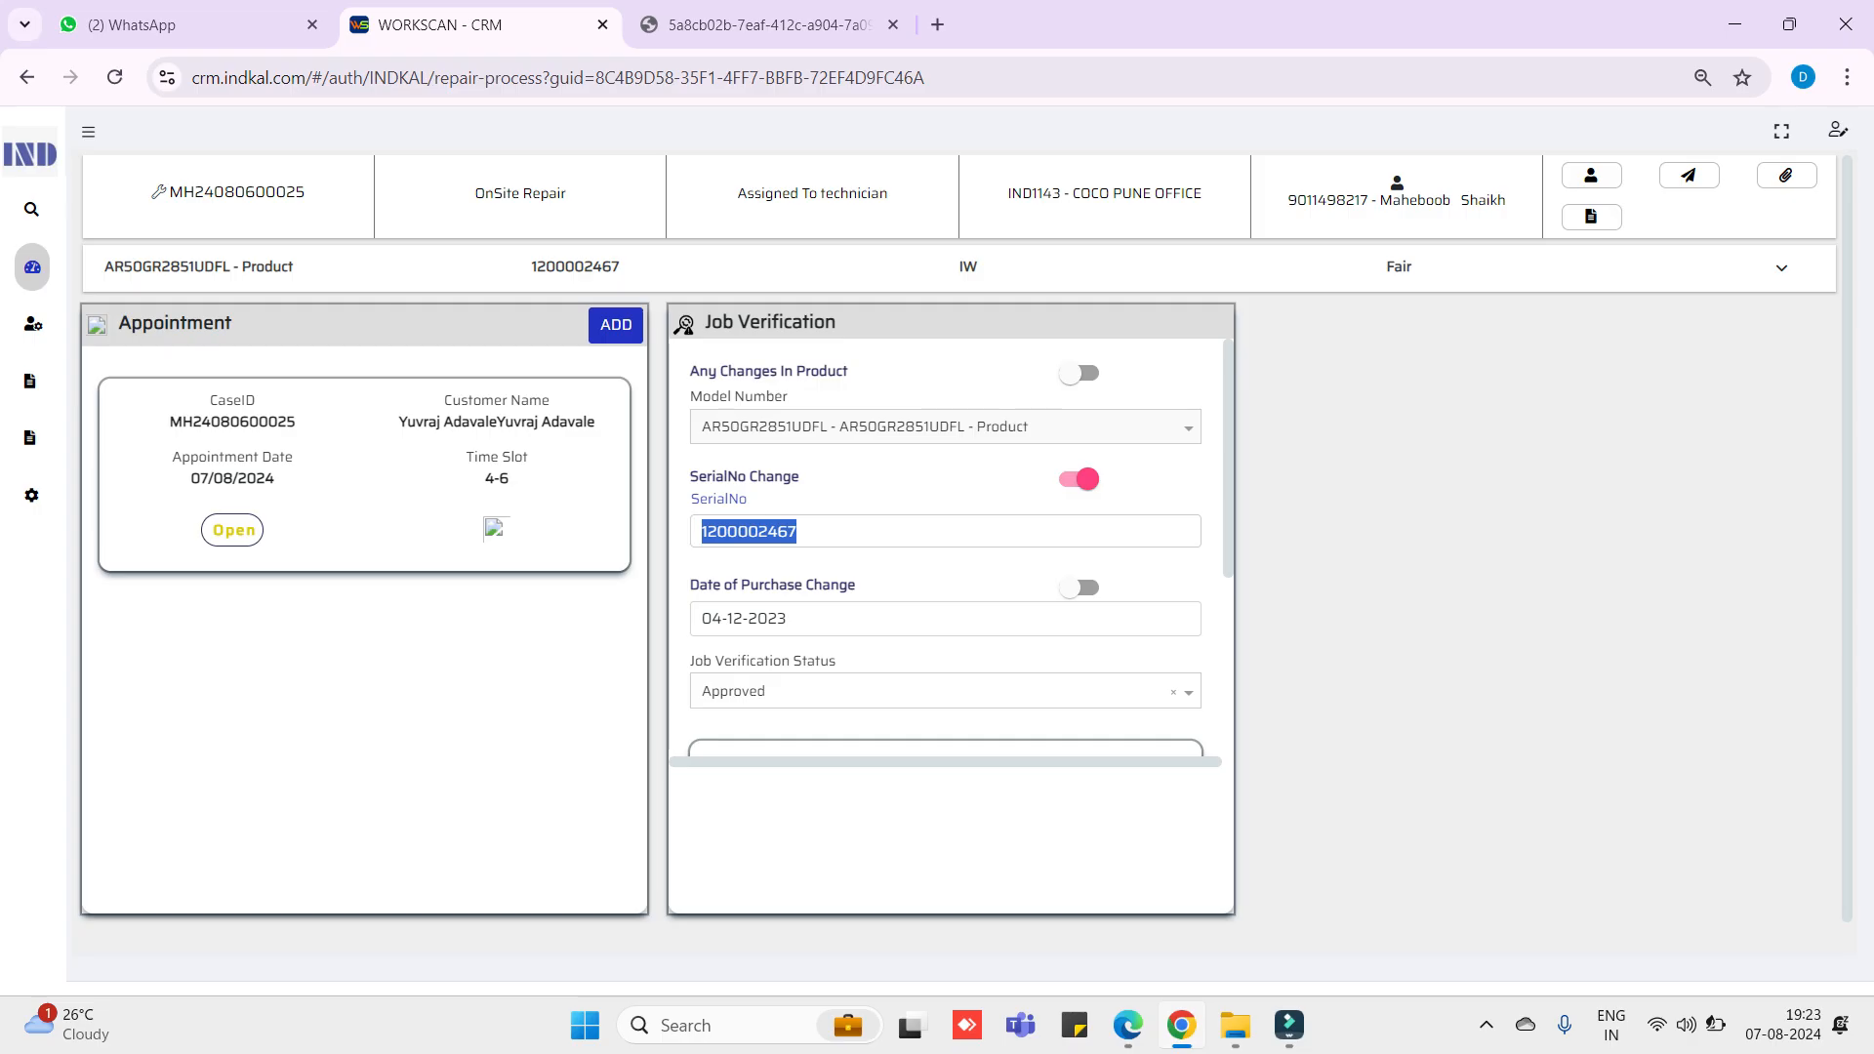
key(BackSpace)
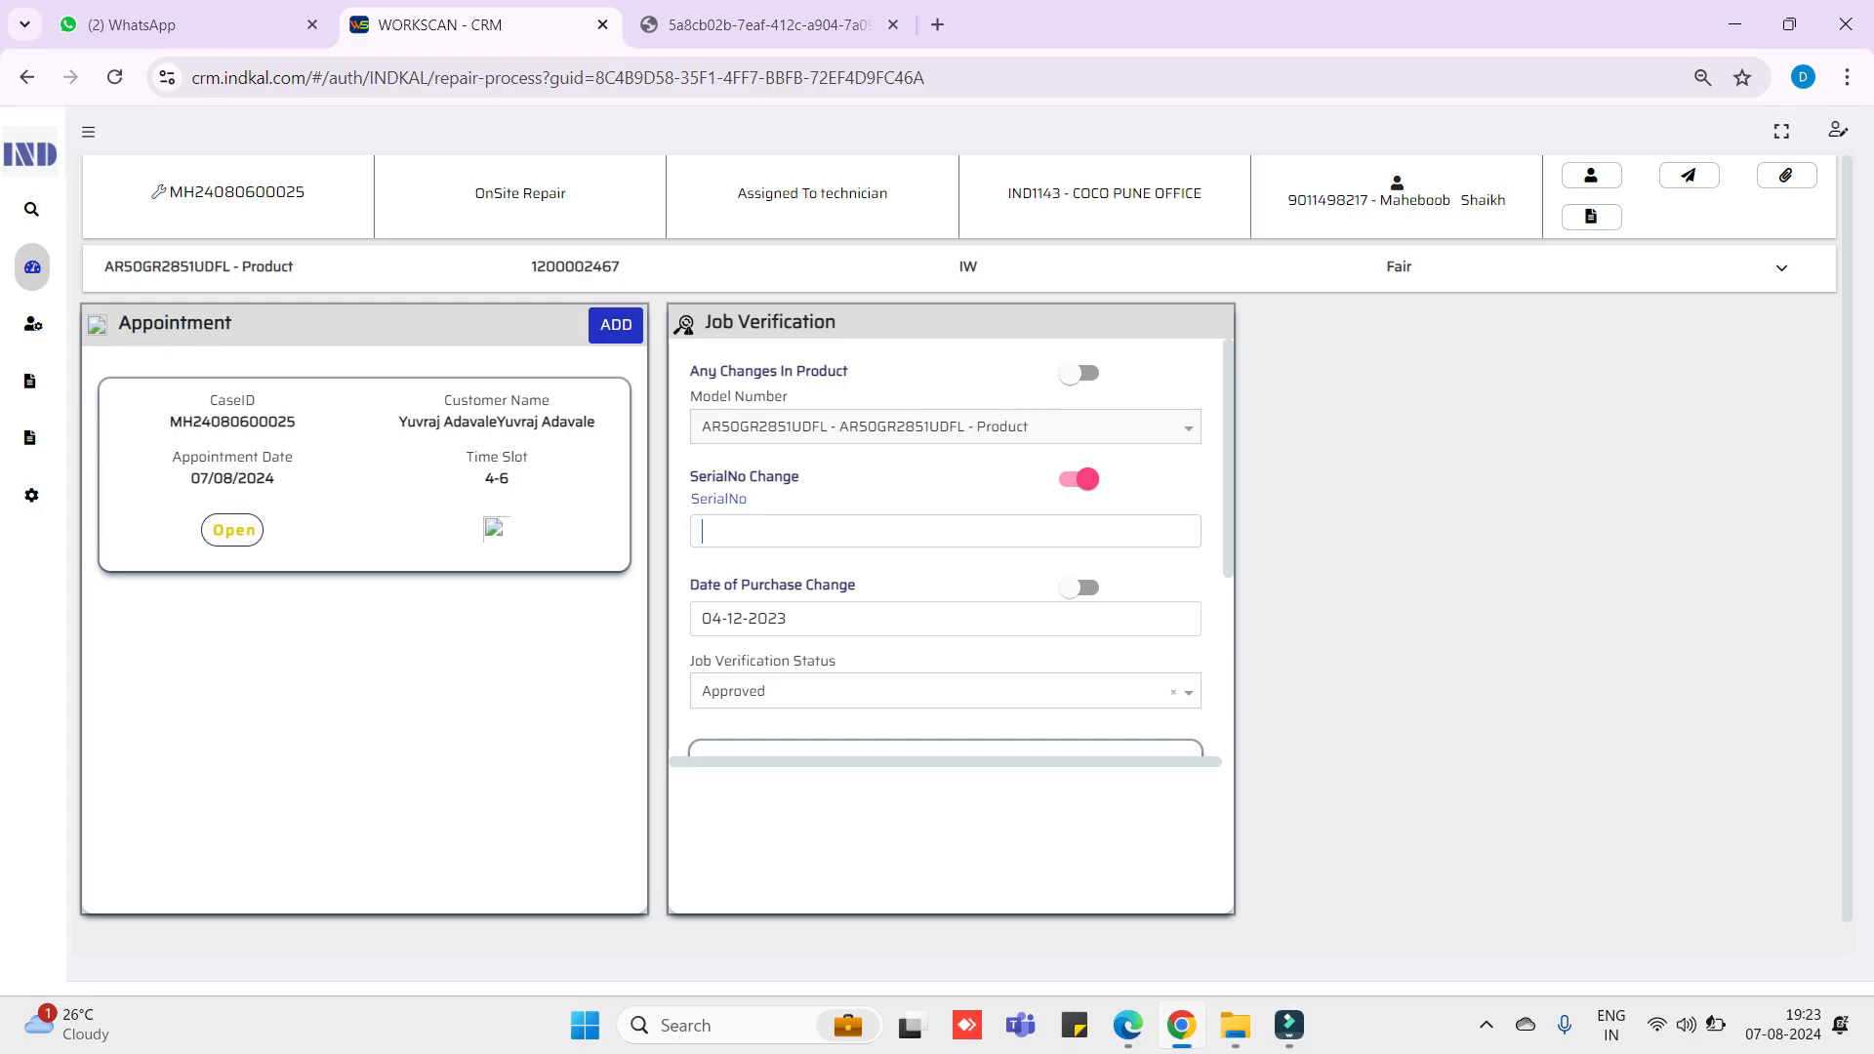
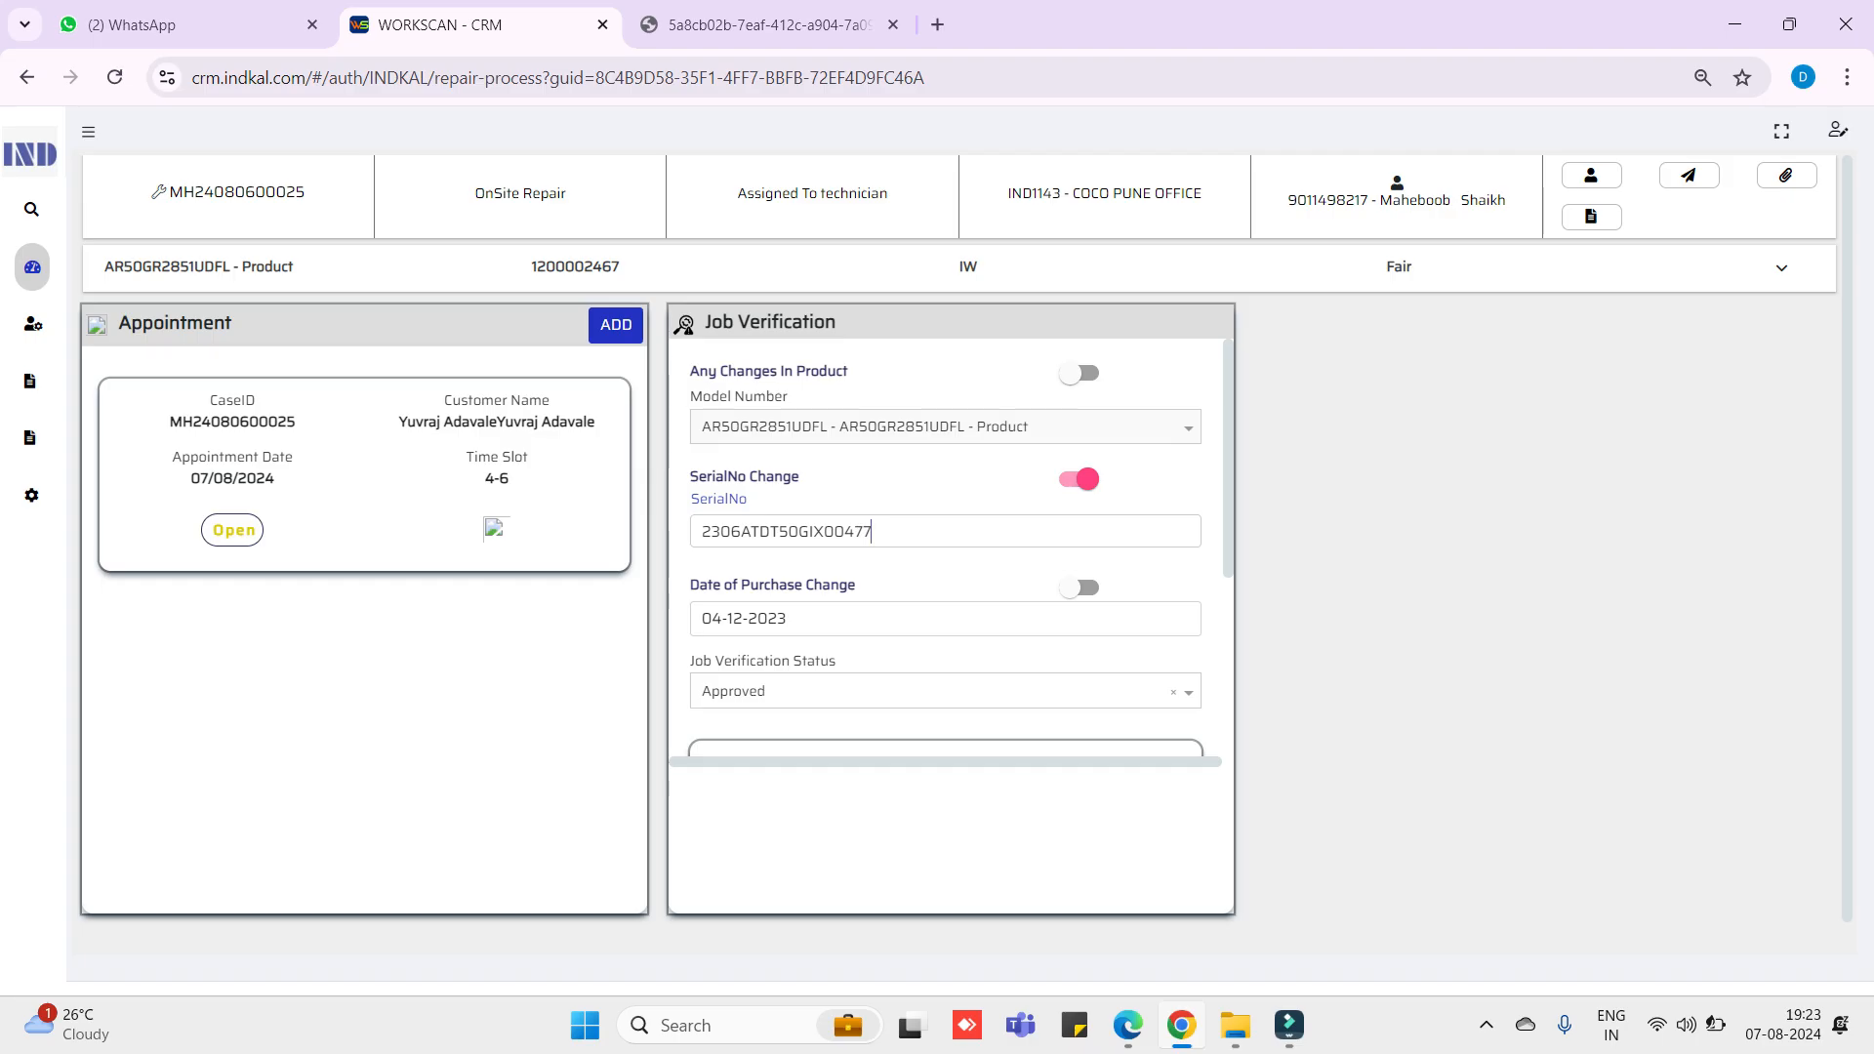
scroll(946, 546, down, 1)
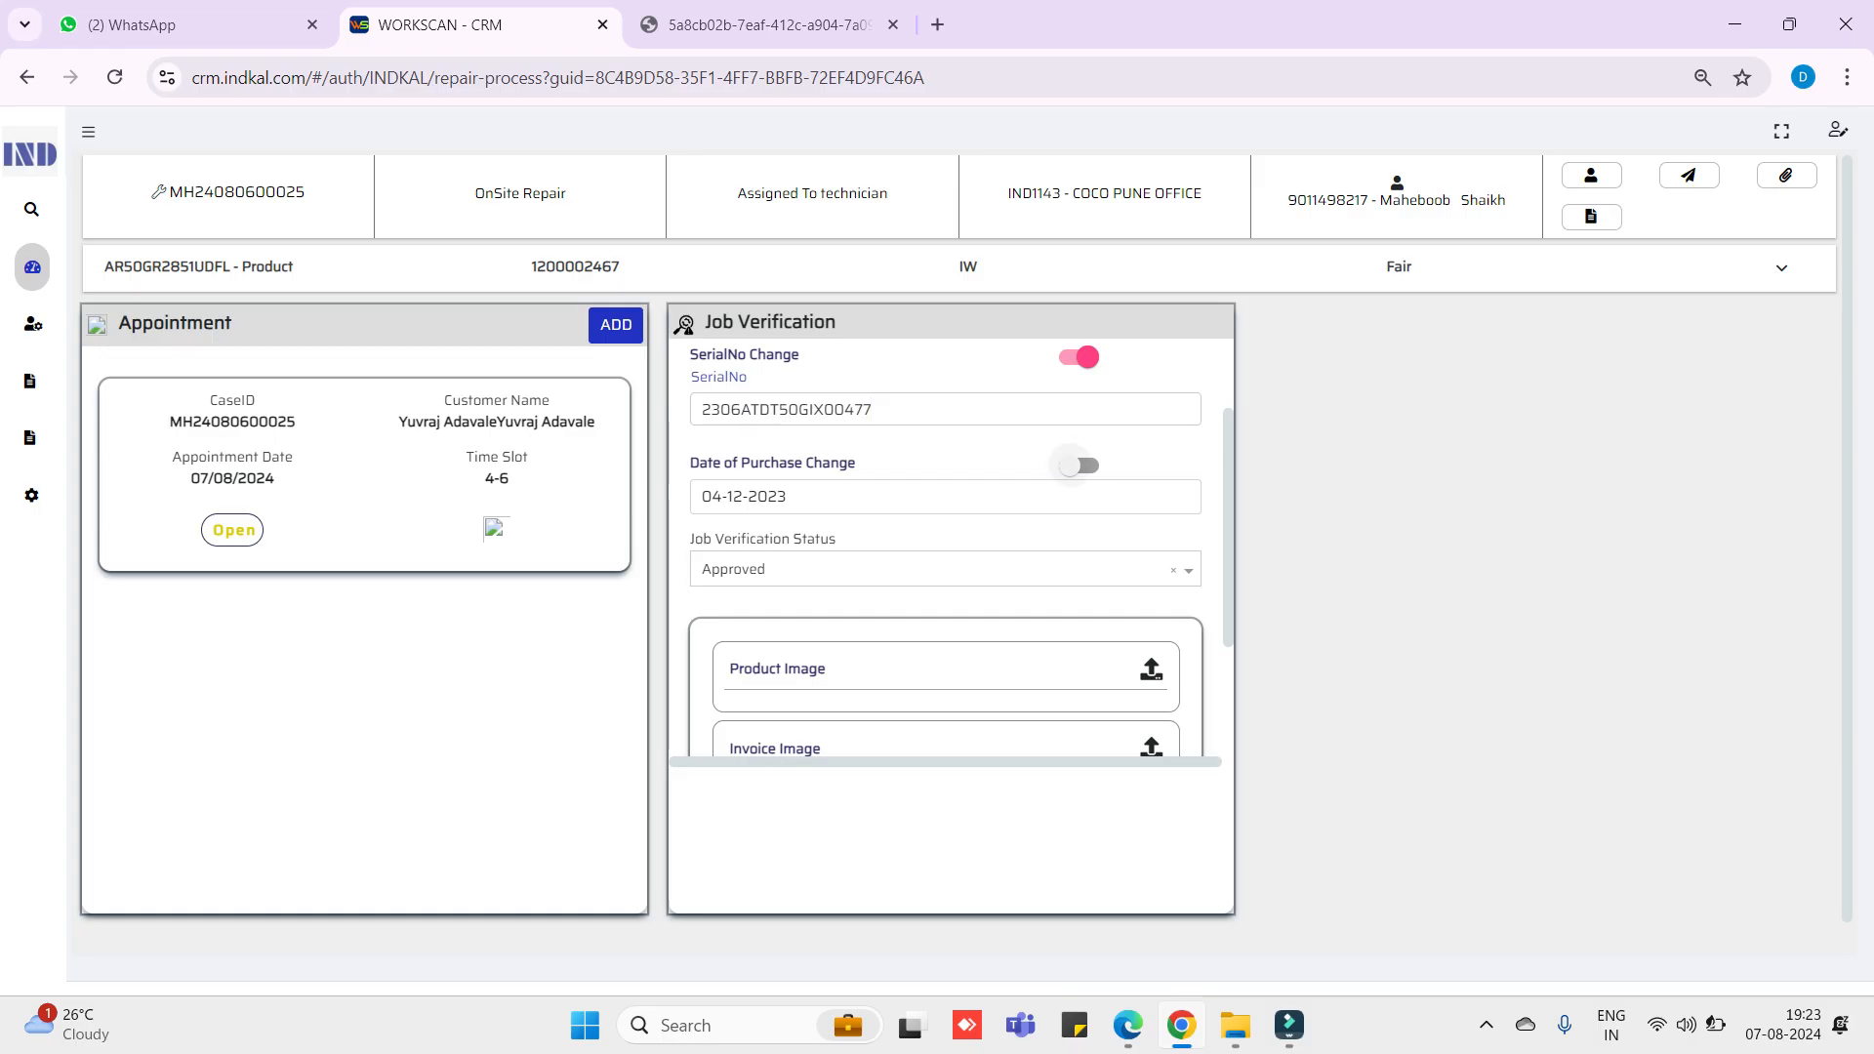
click(711, 496)
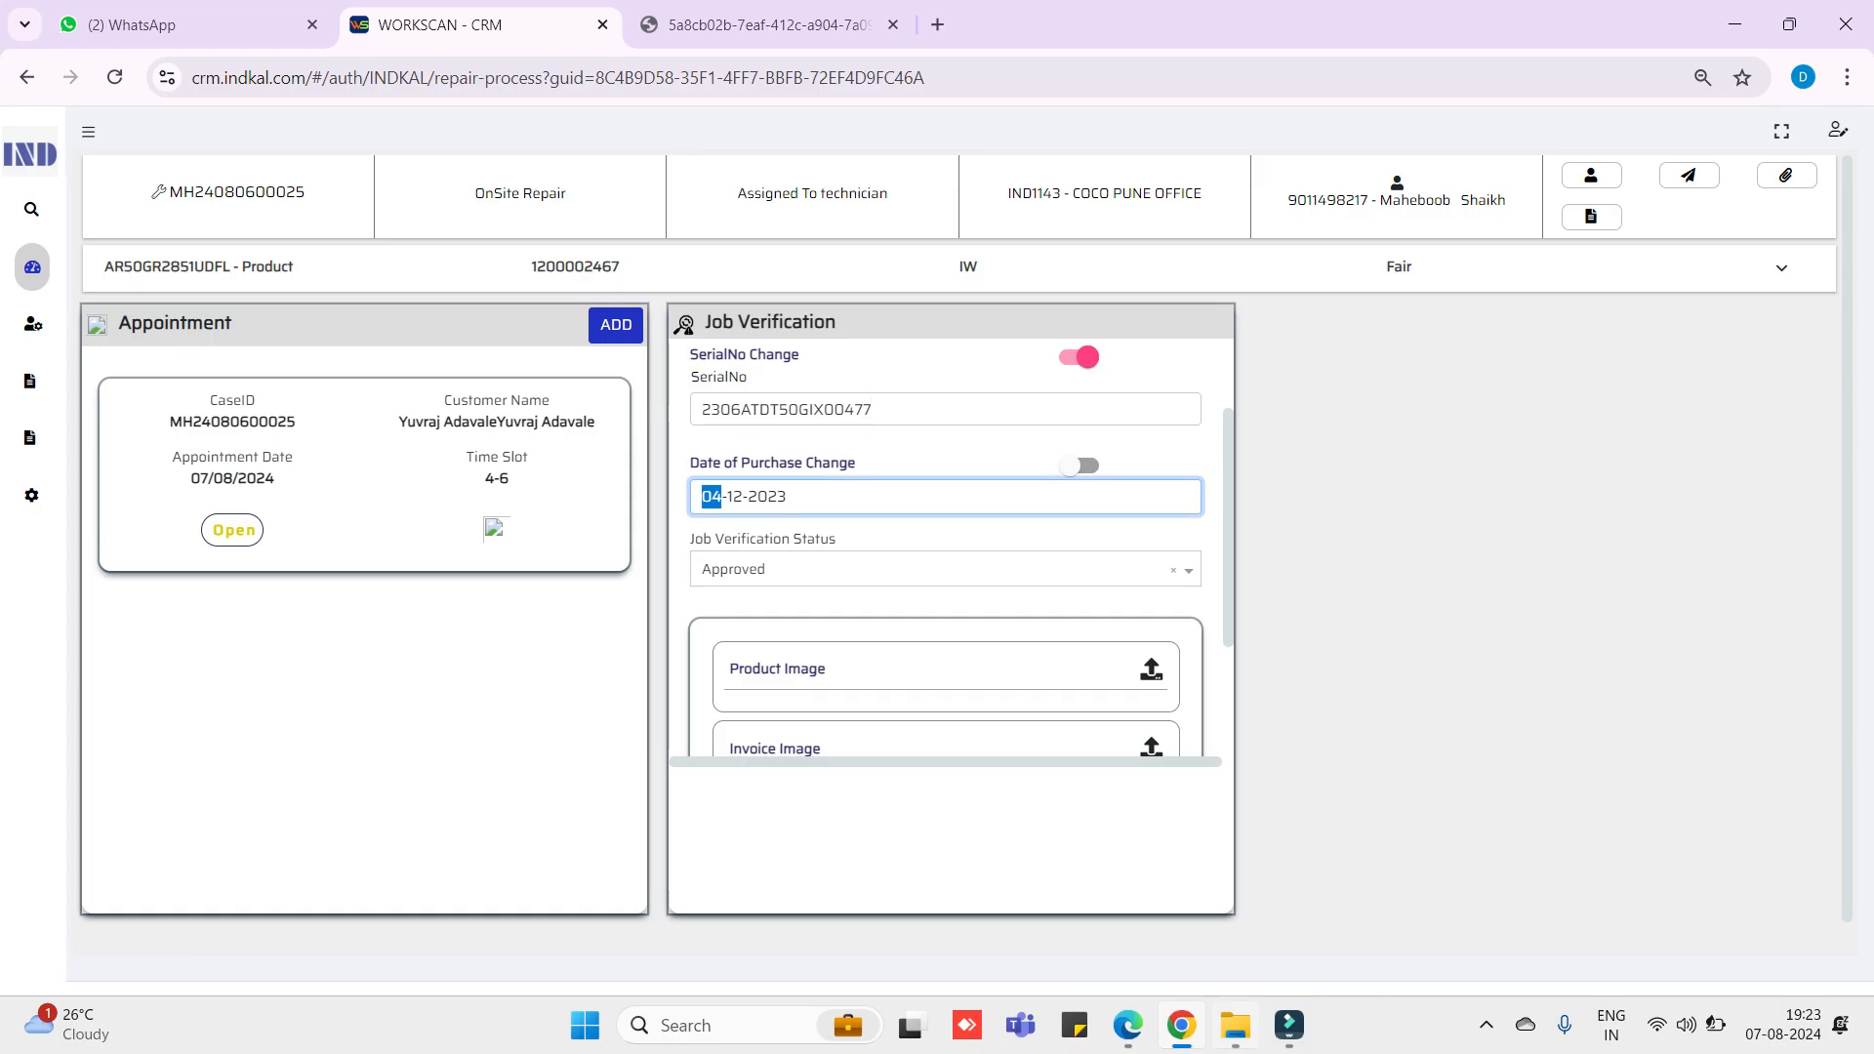
- In File Explorer, open New Volume (D:) > CALLS > Aug 2024 > 7th Aug > the case folder
click(1235, 1025)
click(1276, 70)
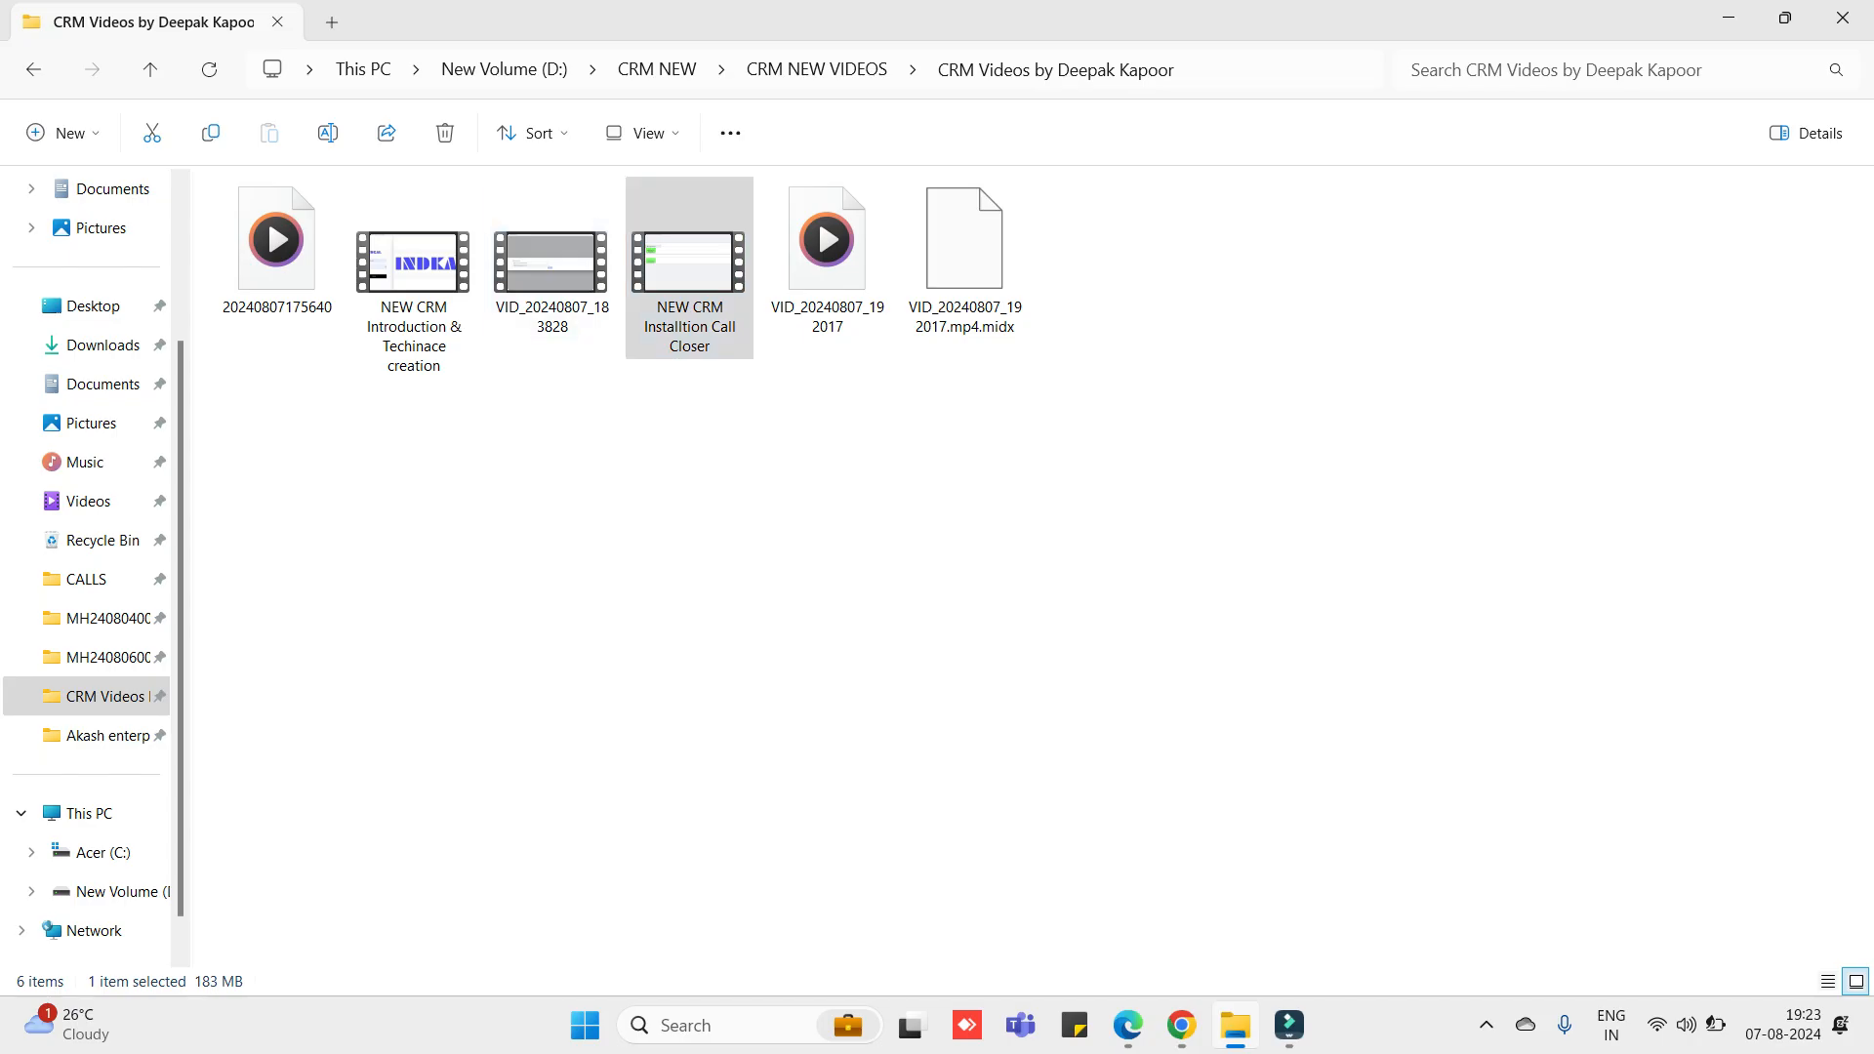
click(1103, 546)
click(503, 70)
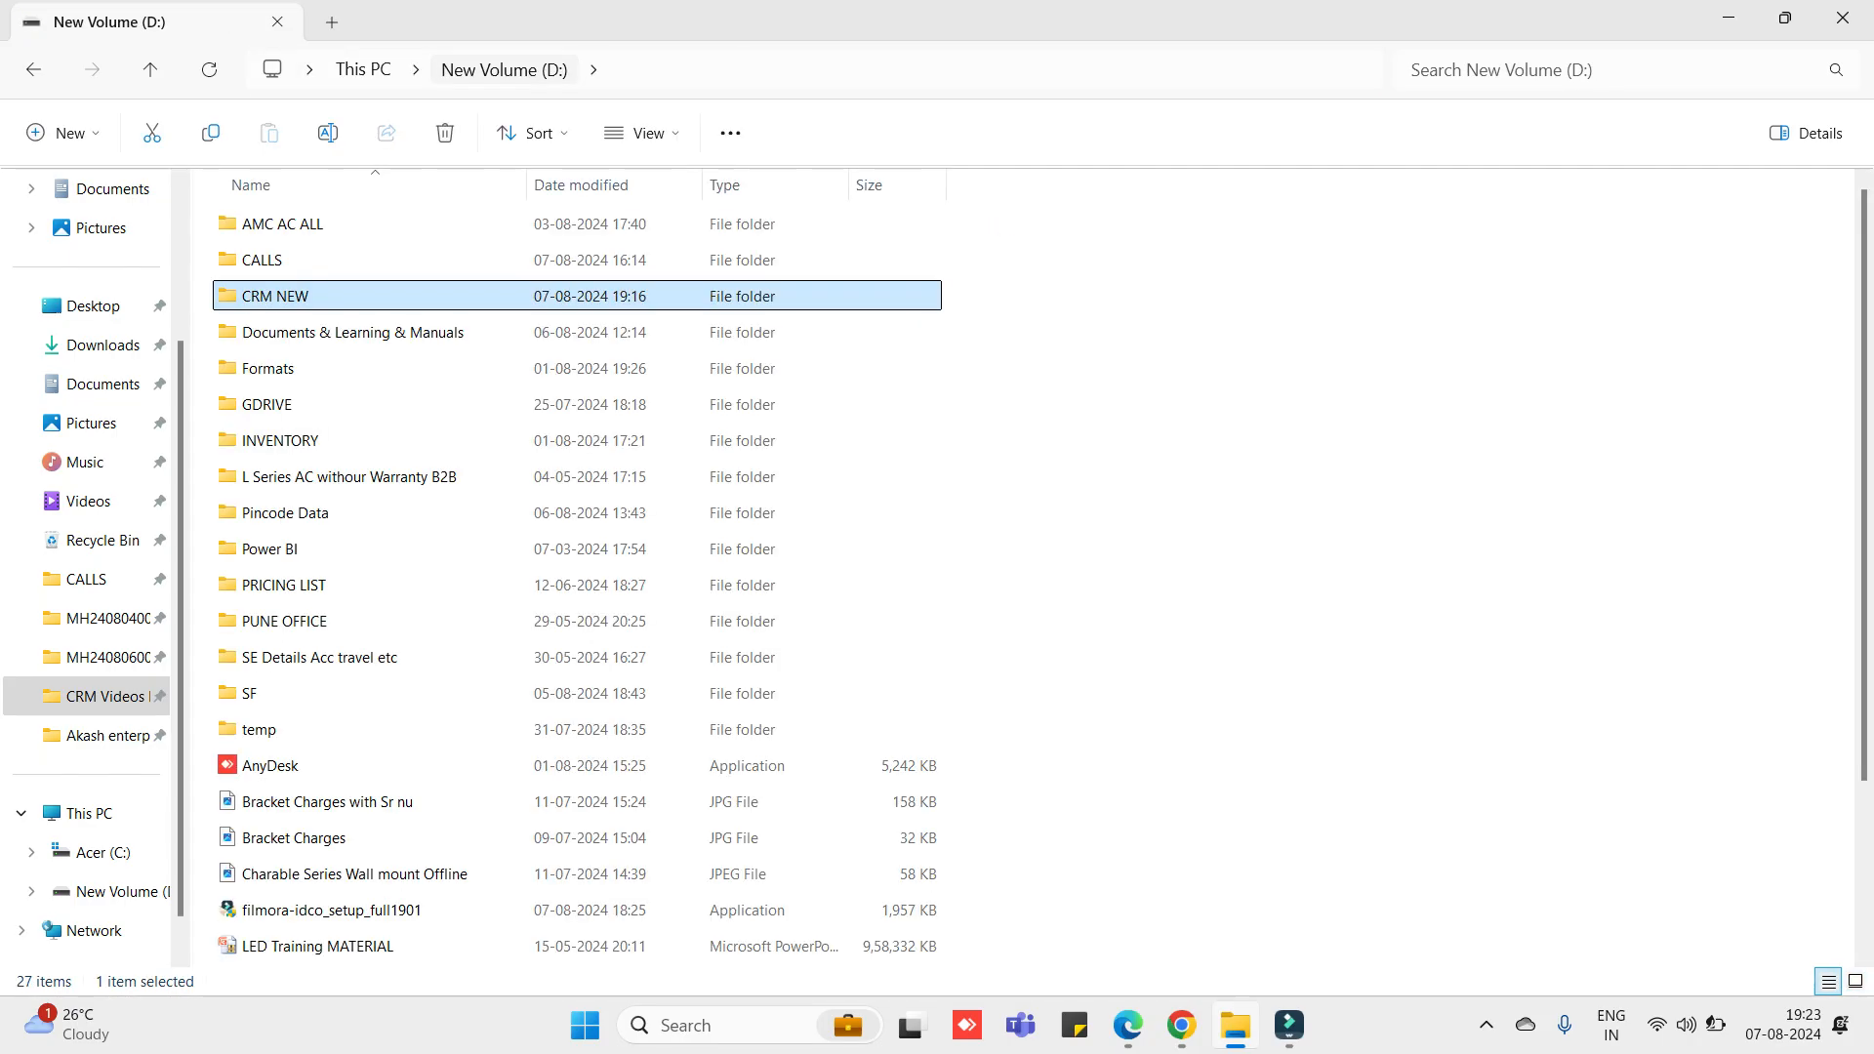
double_click(292, 260)
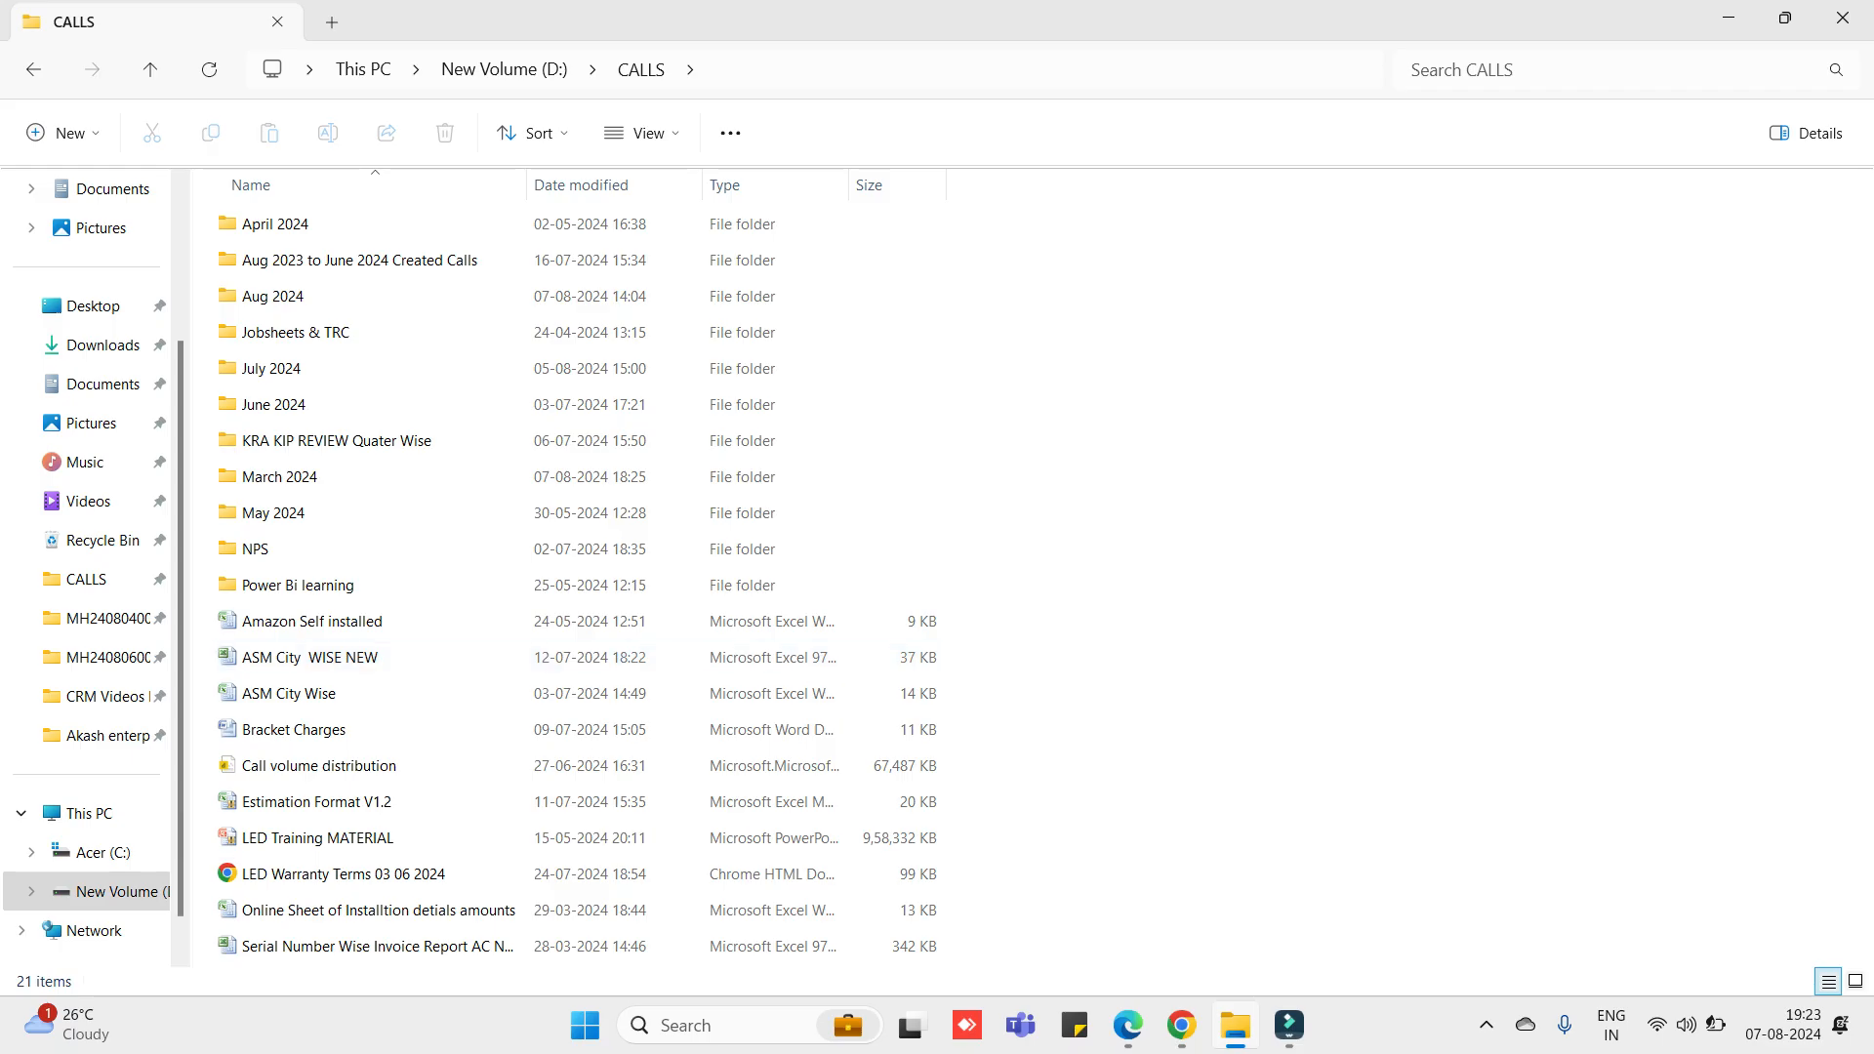
double_click(283, 296)
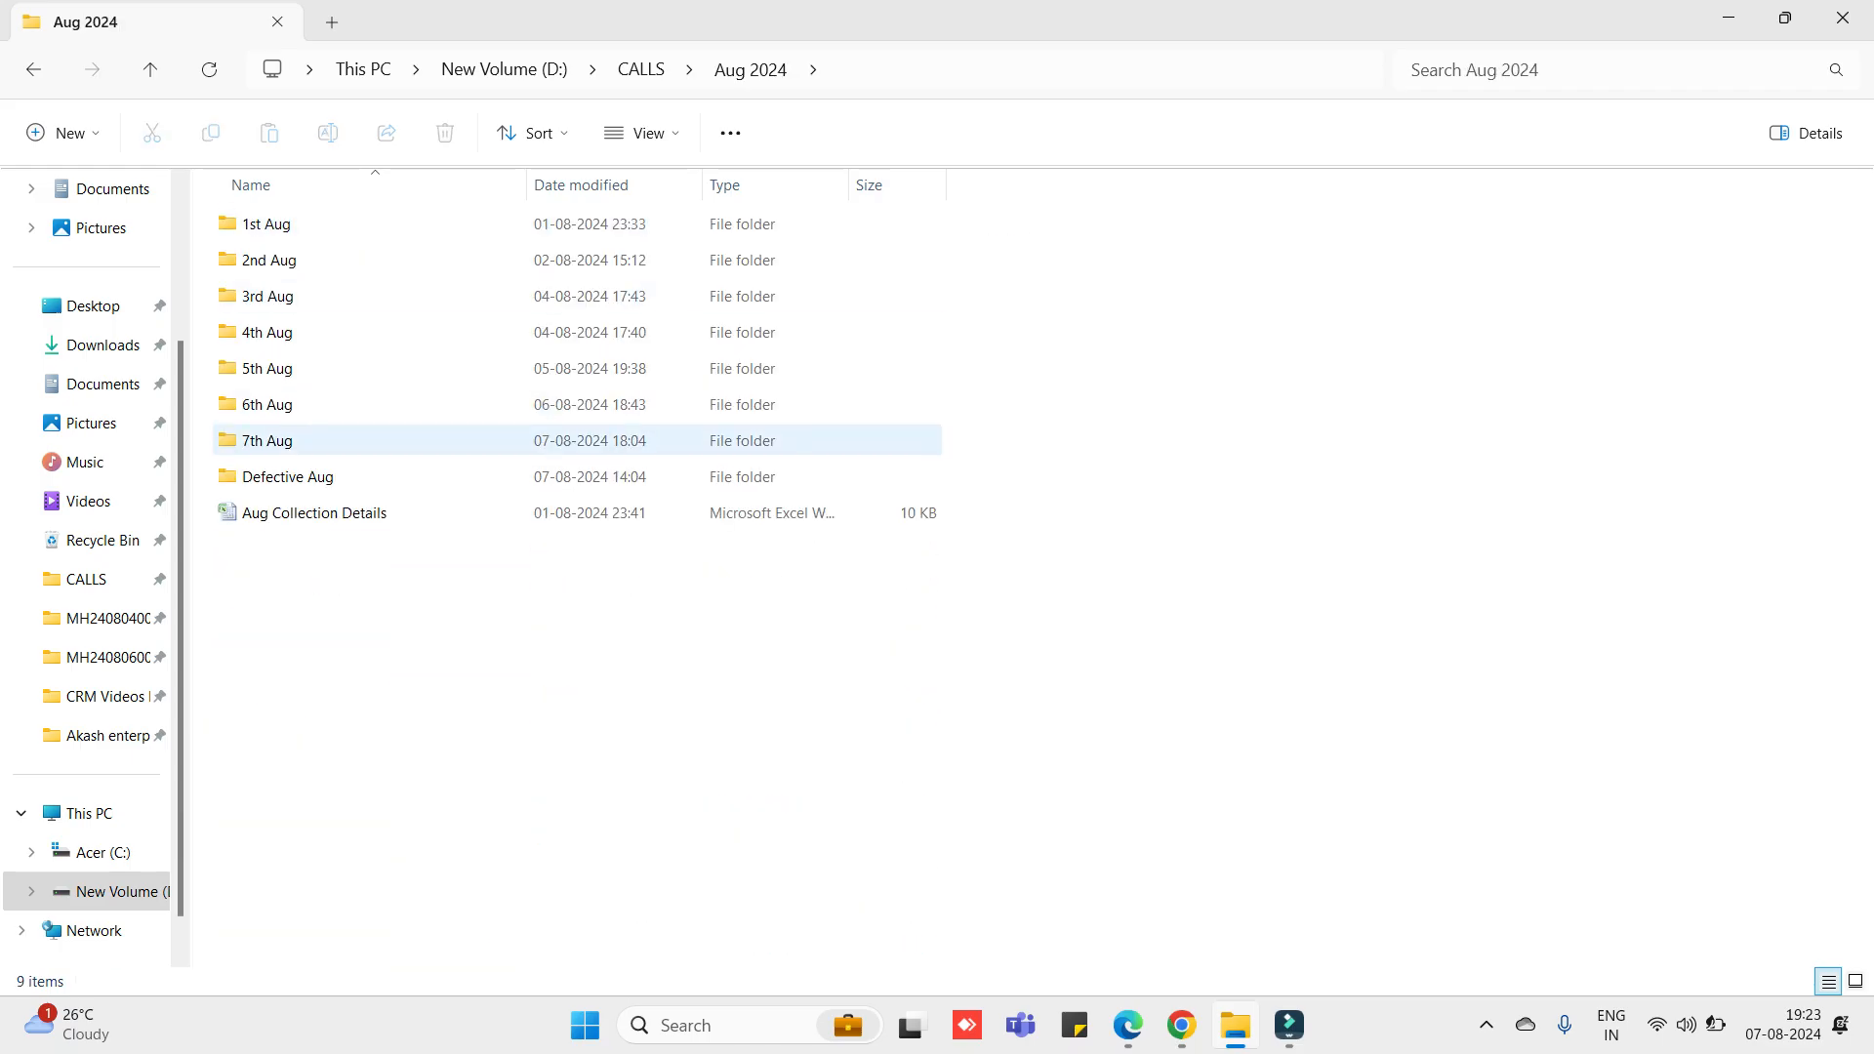
double_click(283, 440)
double_click(293, 332)
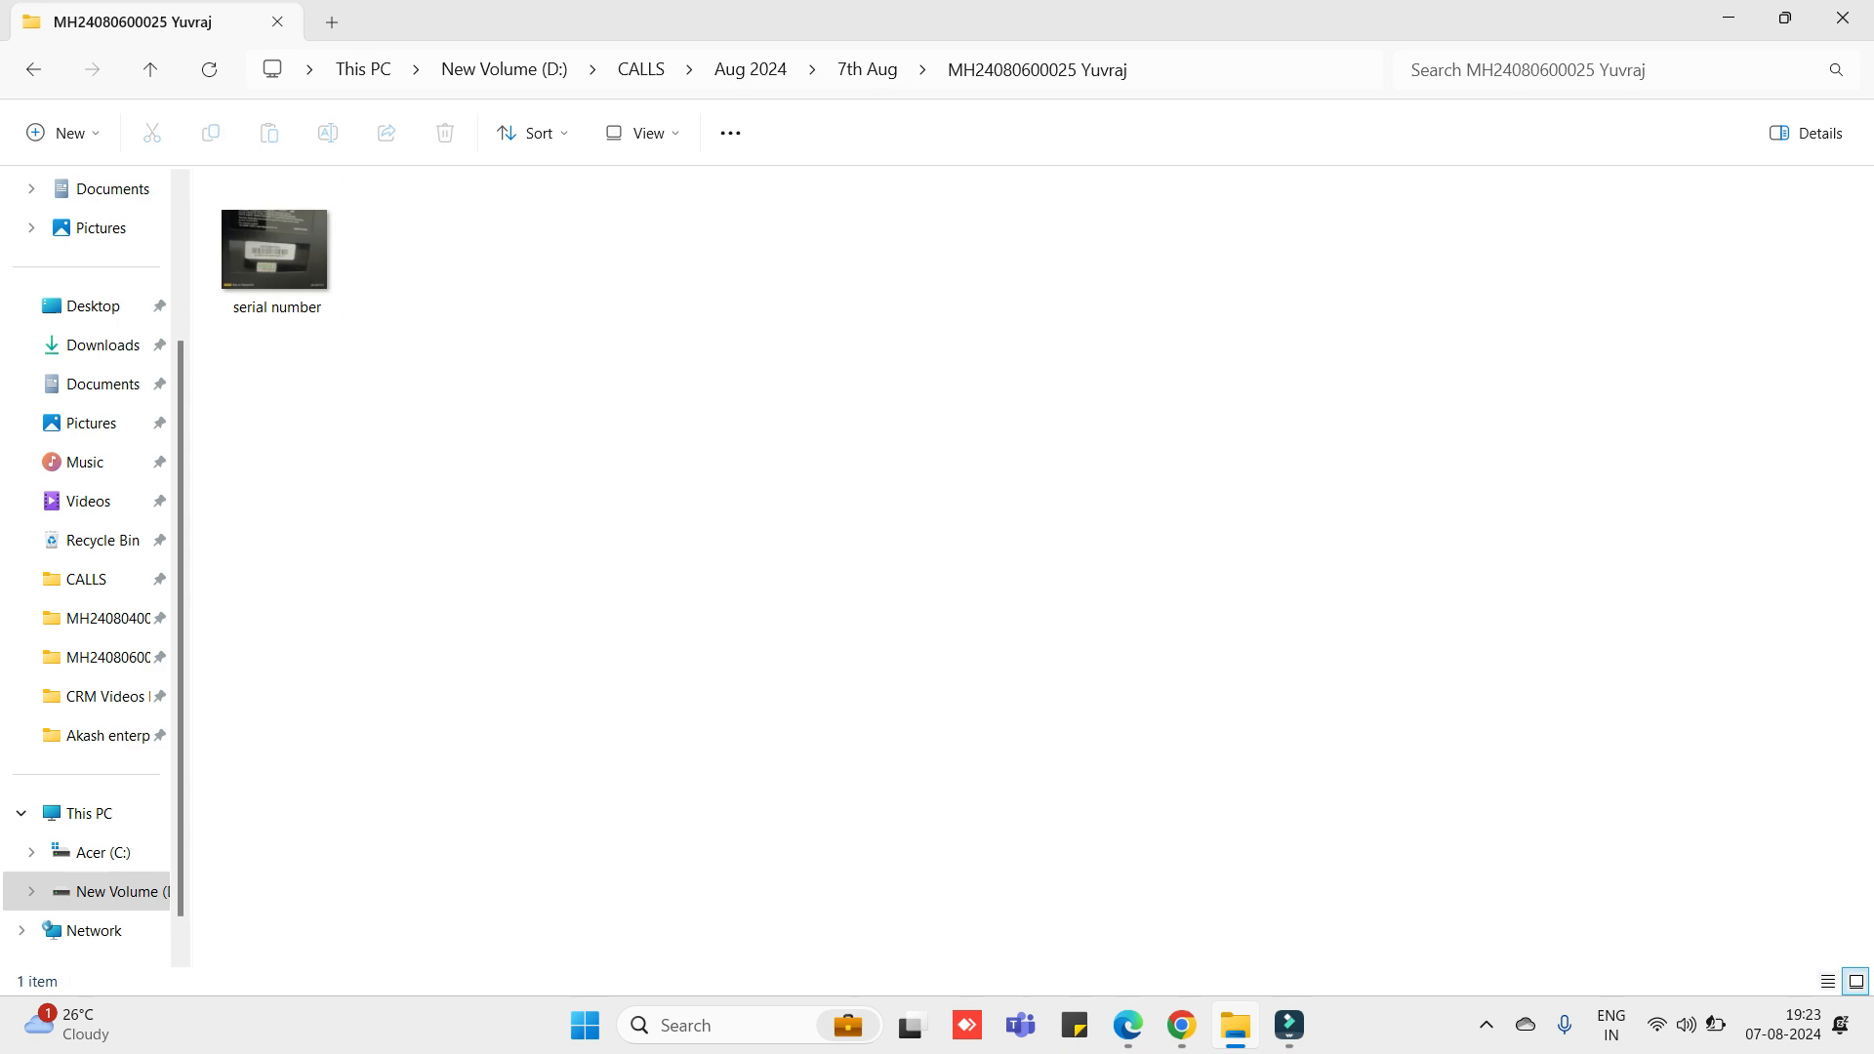
- Switch to WhatsApp Web in the browser and start a chat search
click(1181, 1024)
click(132, 24)
click(214, 231)
text(mahe)
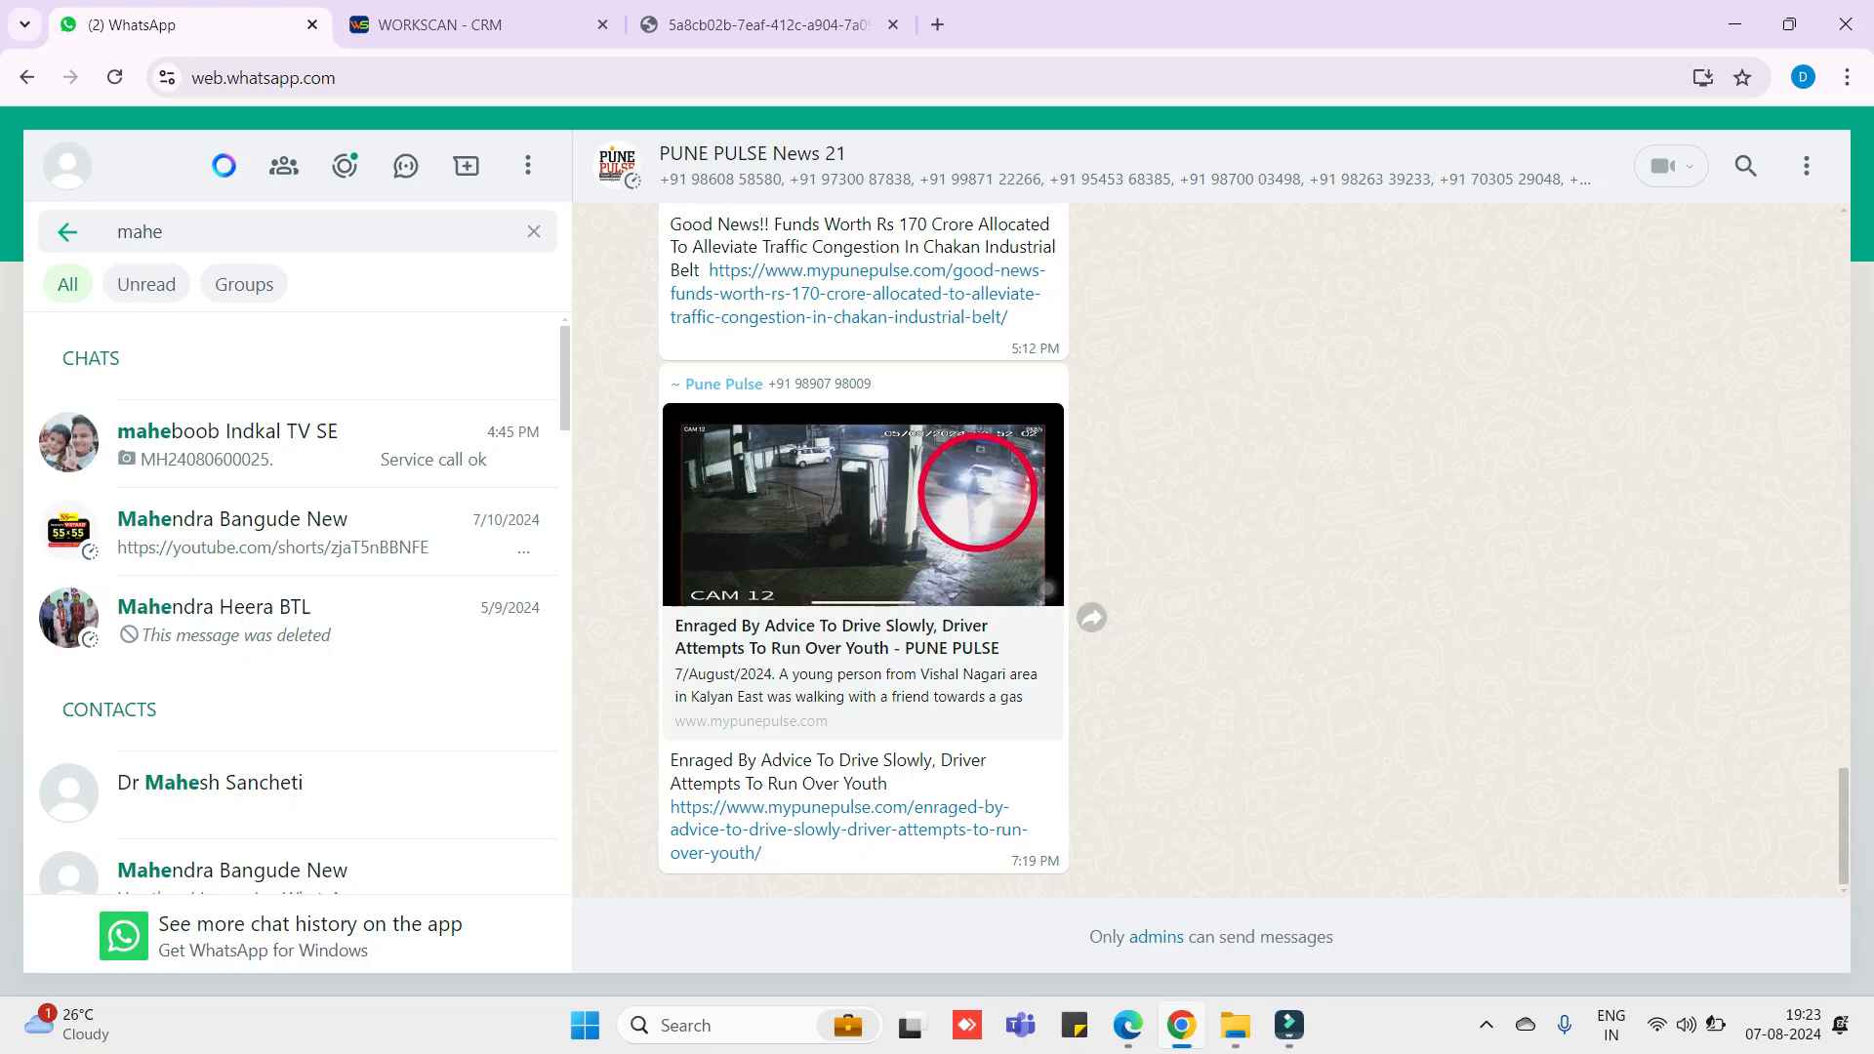
key(Return)
click(799, 609)
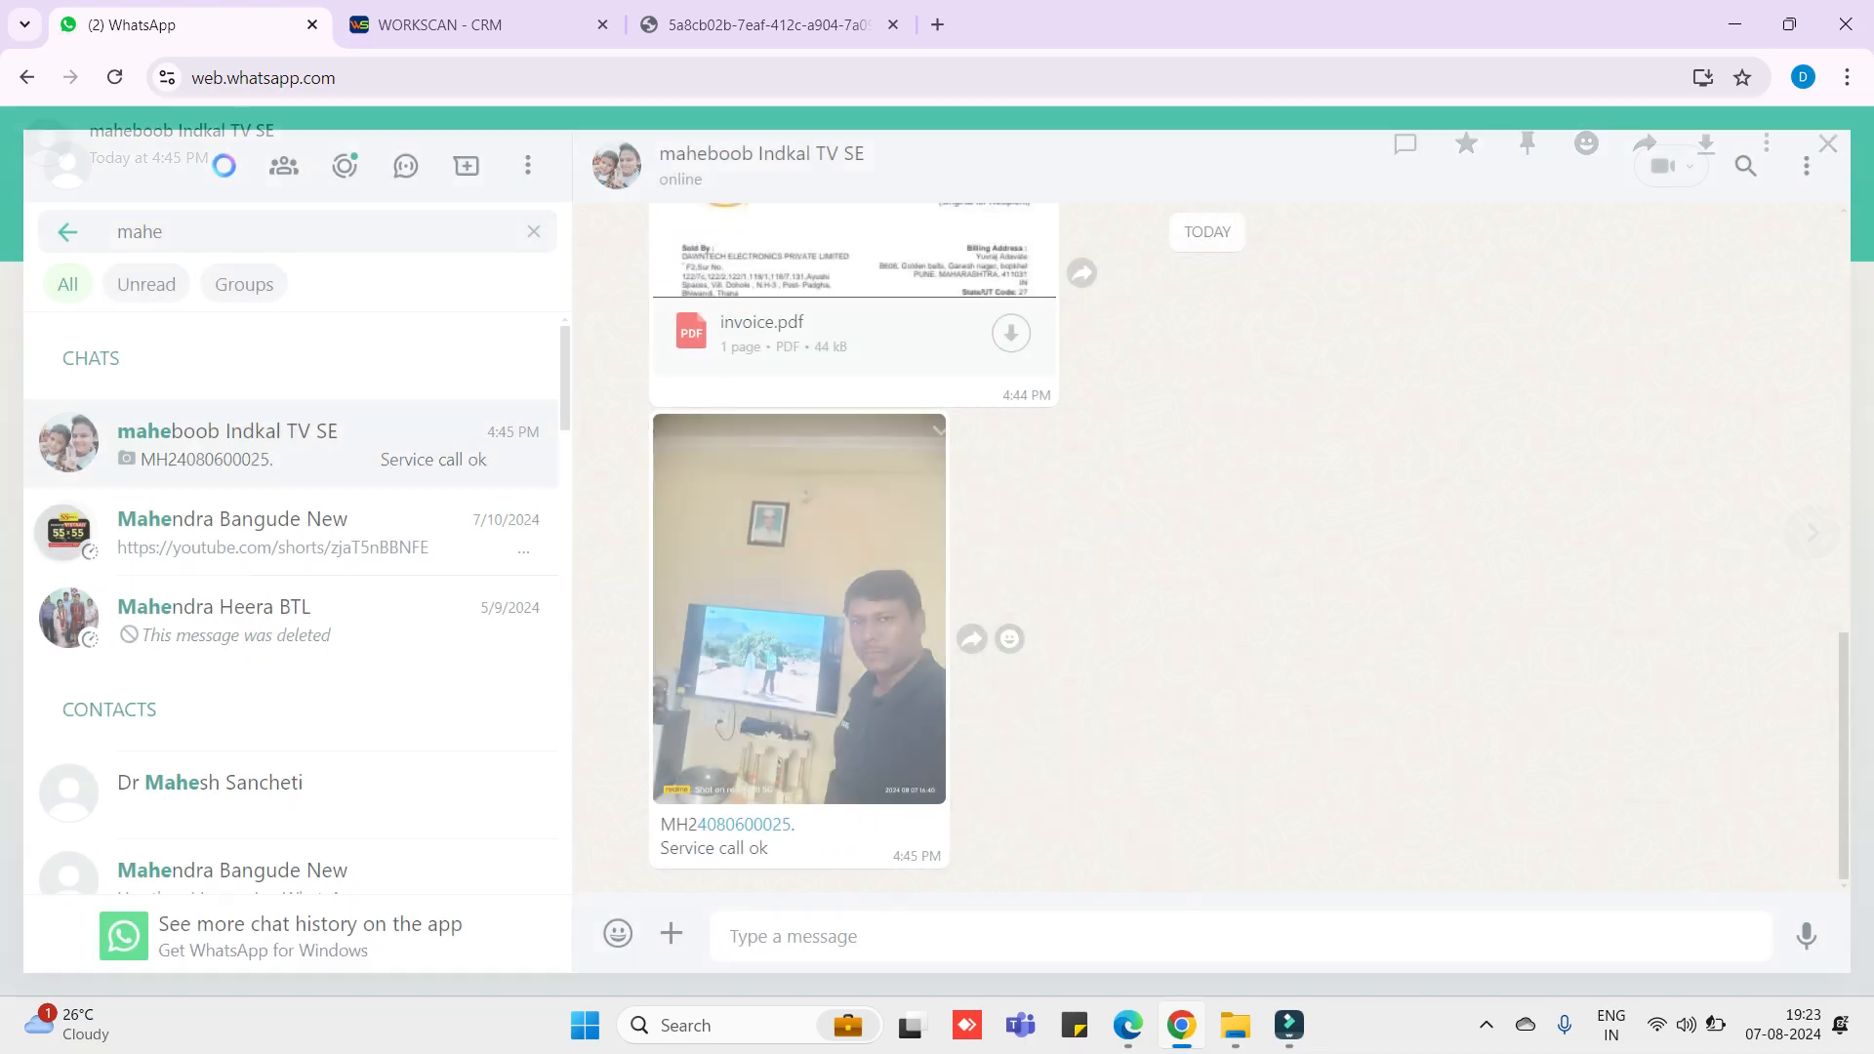
click(1705, 144)
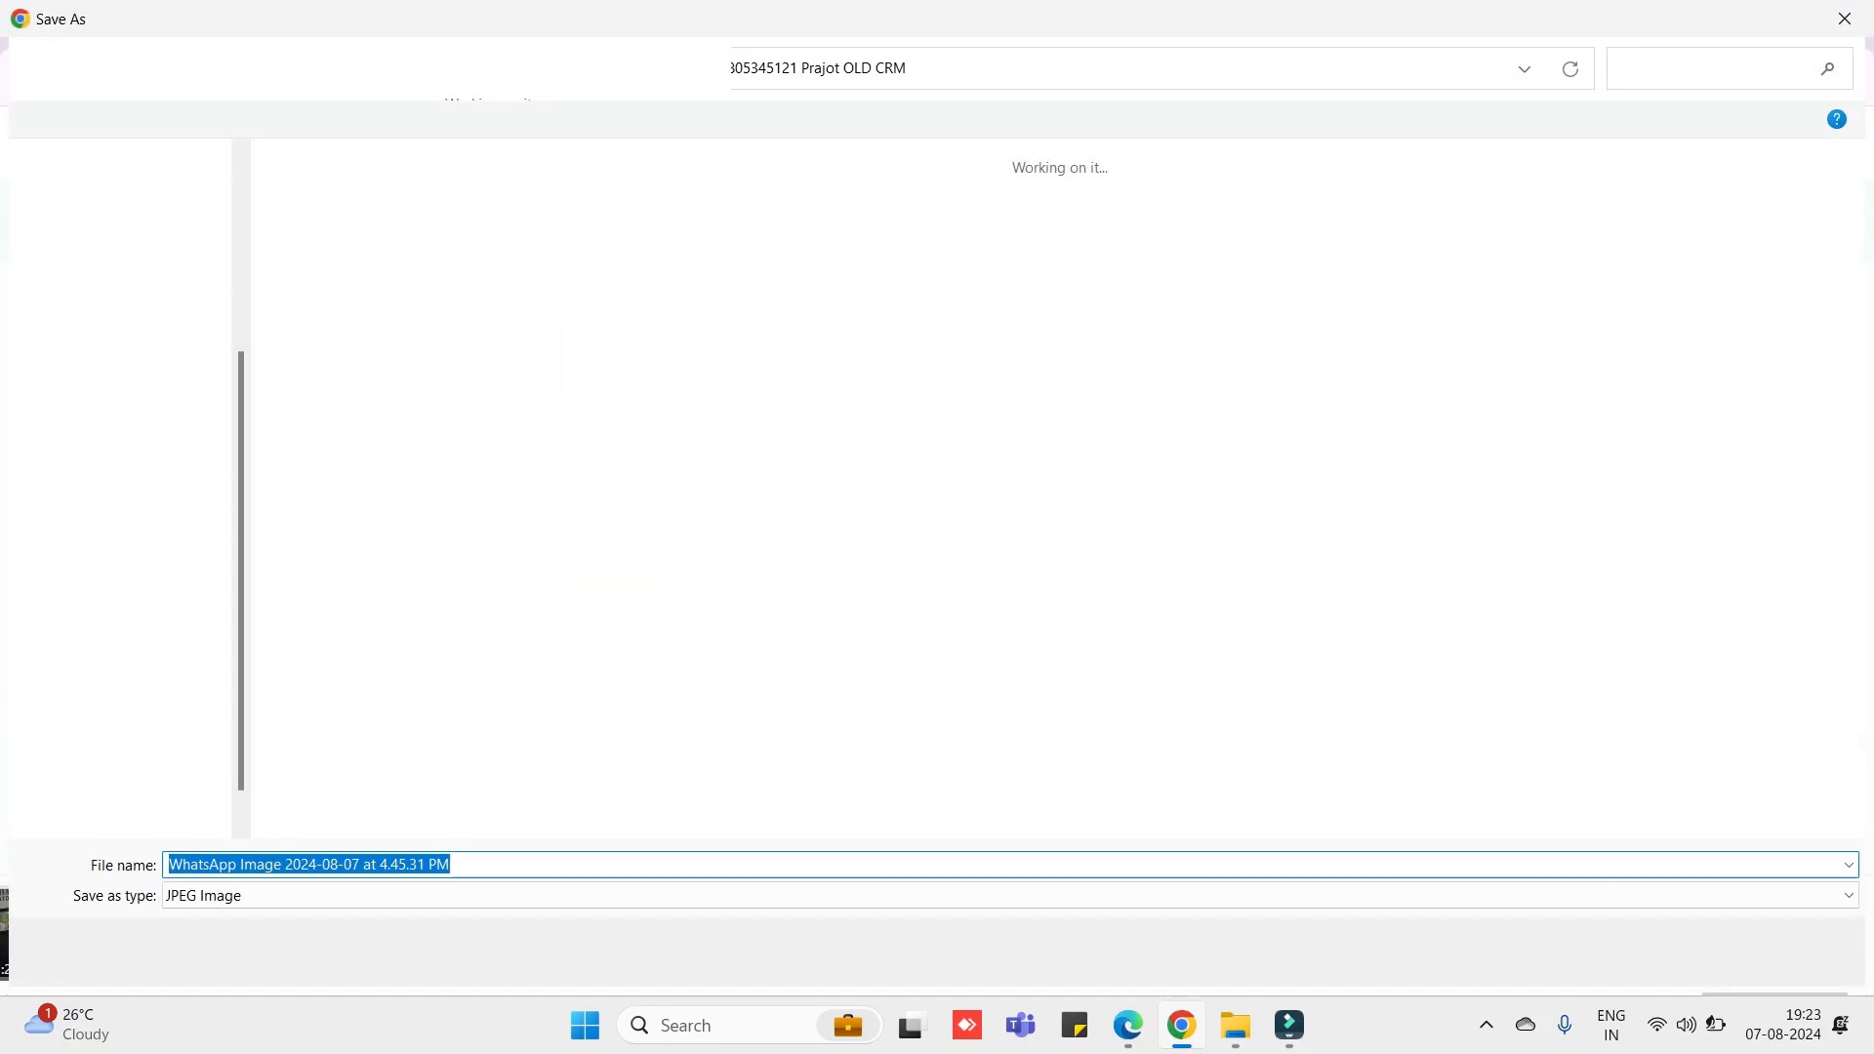
text(unti image)
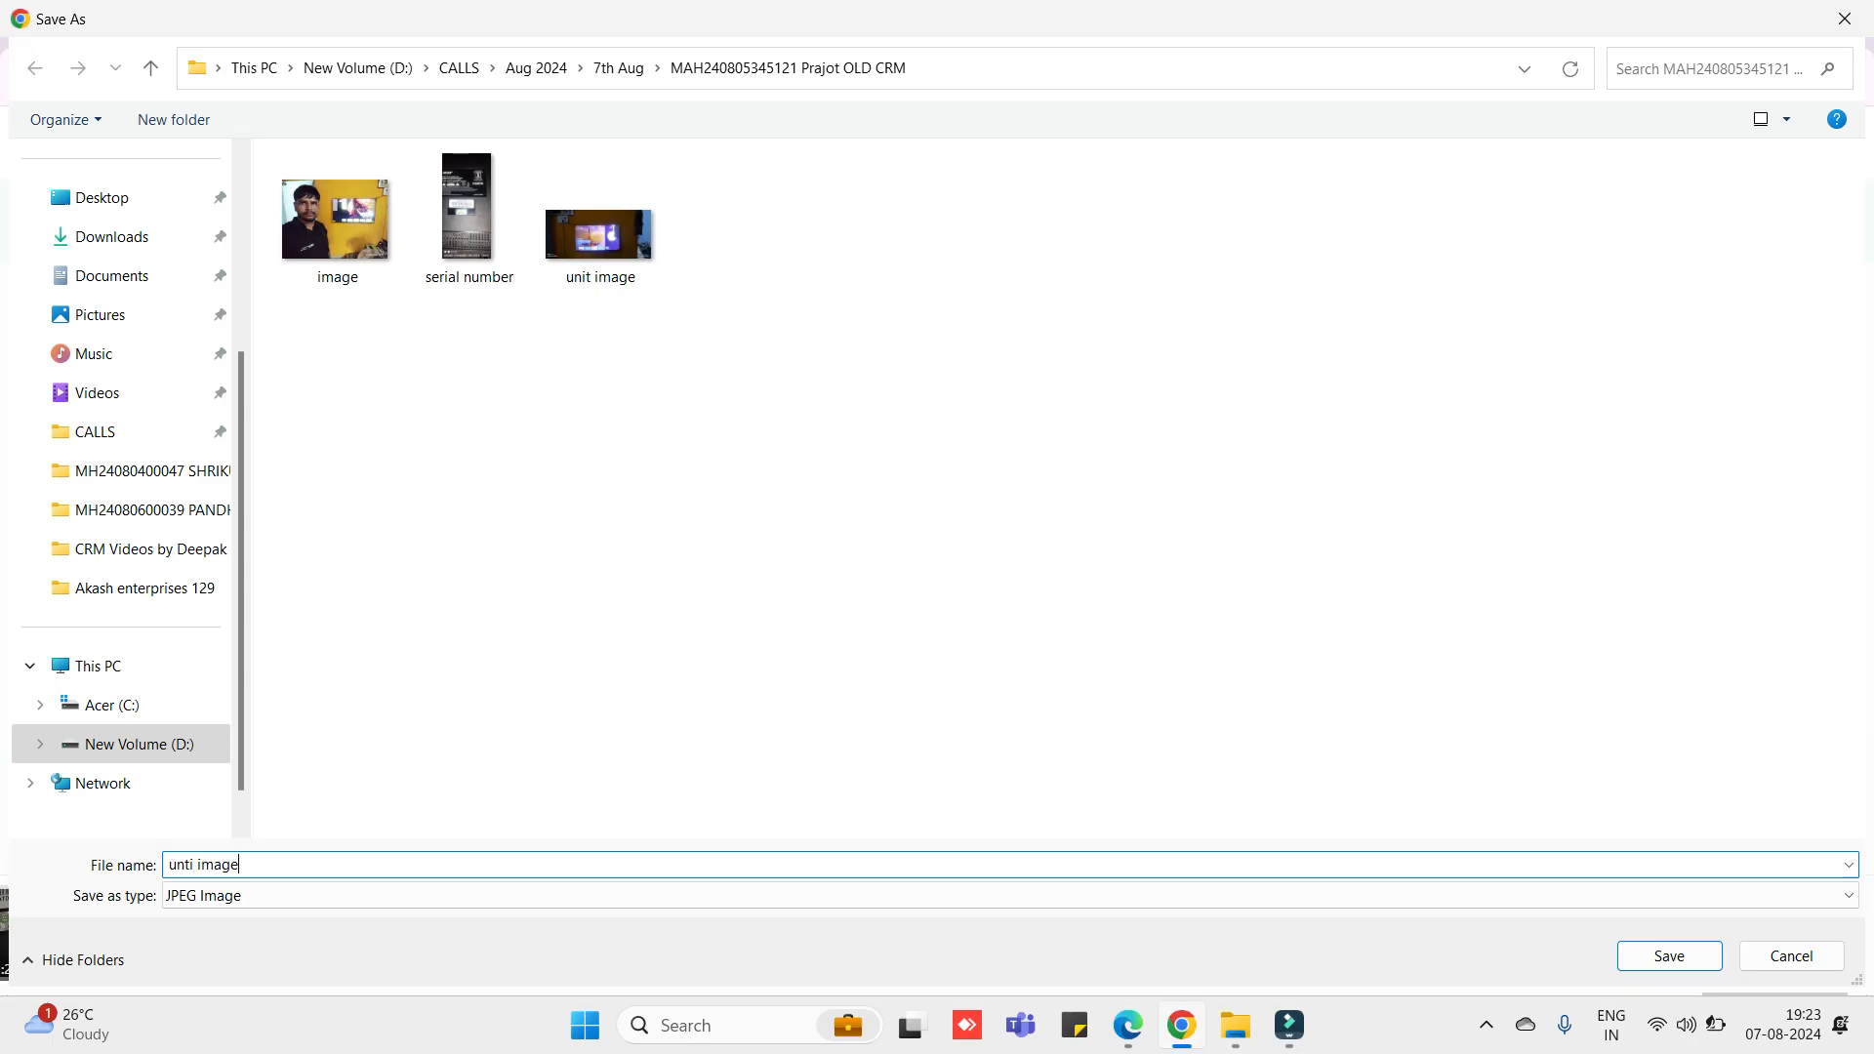
click(618, 67)
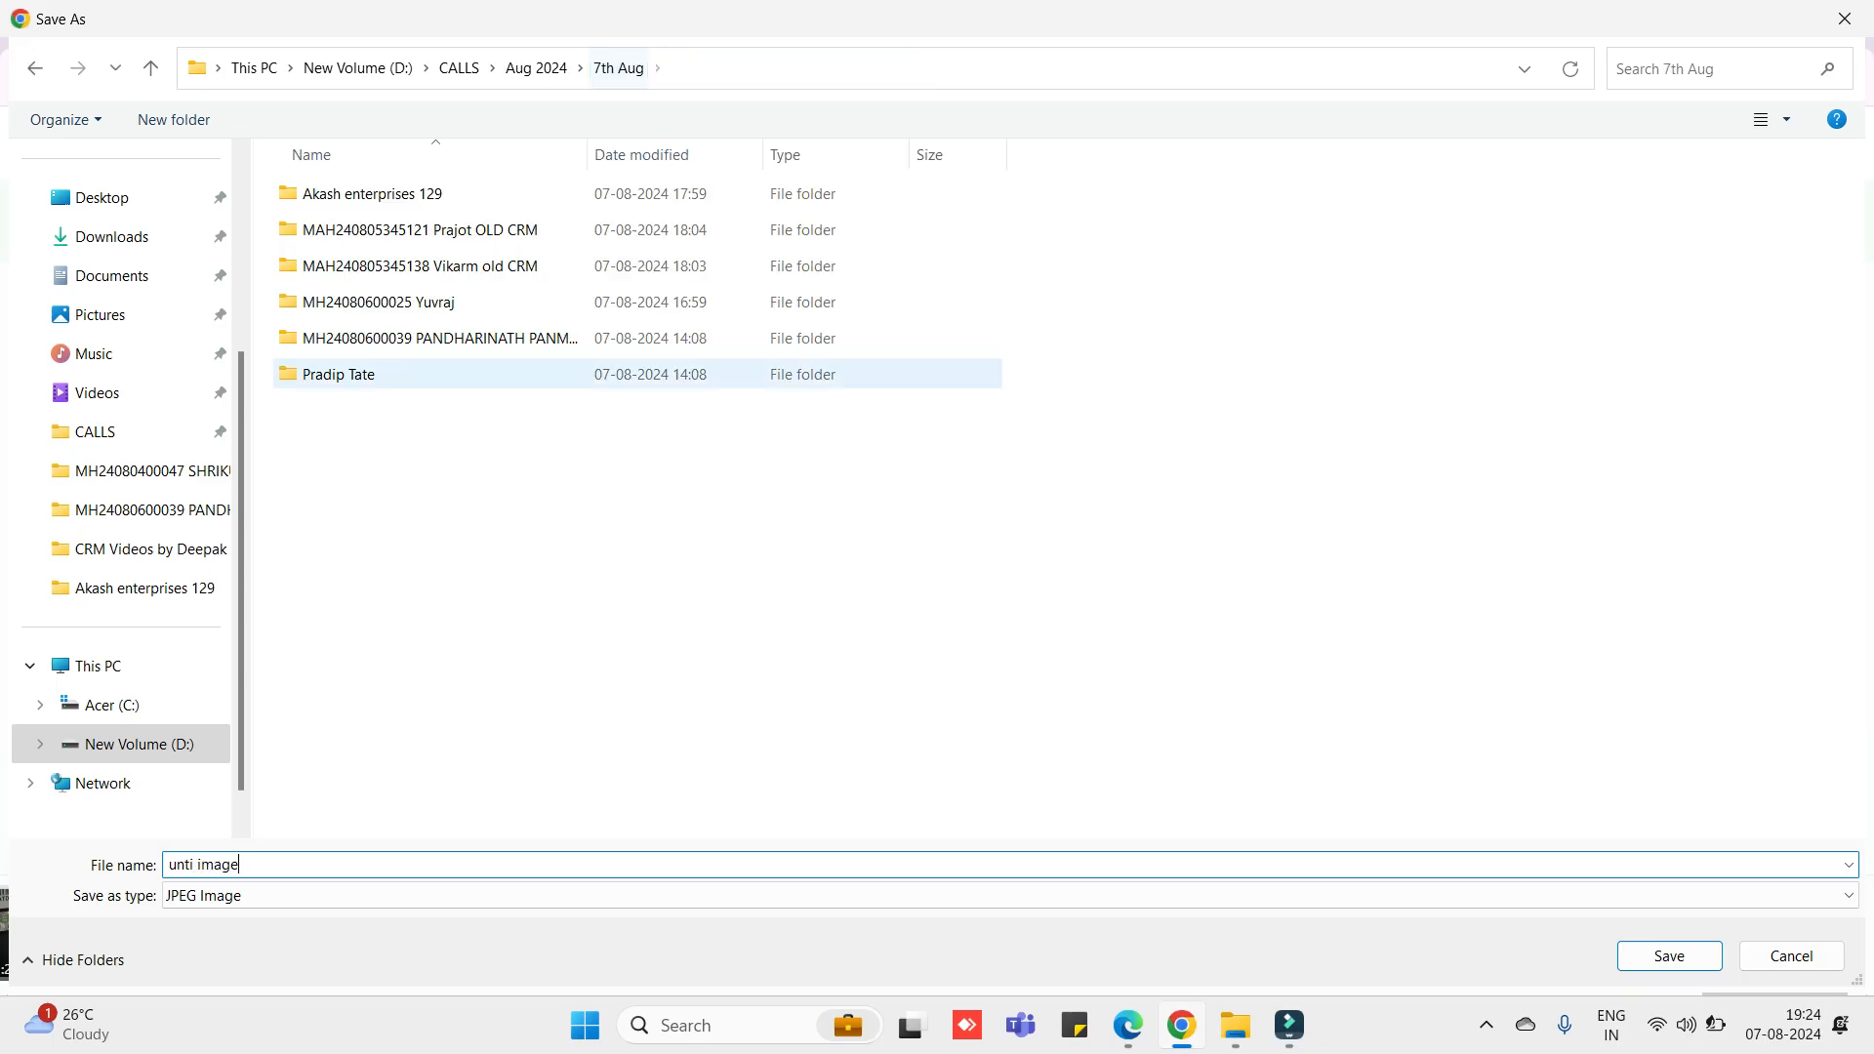
double_click(379, 303)
key(Return)
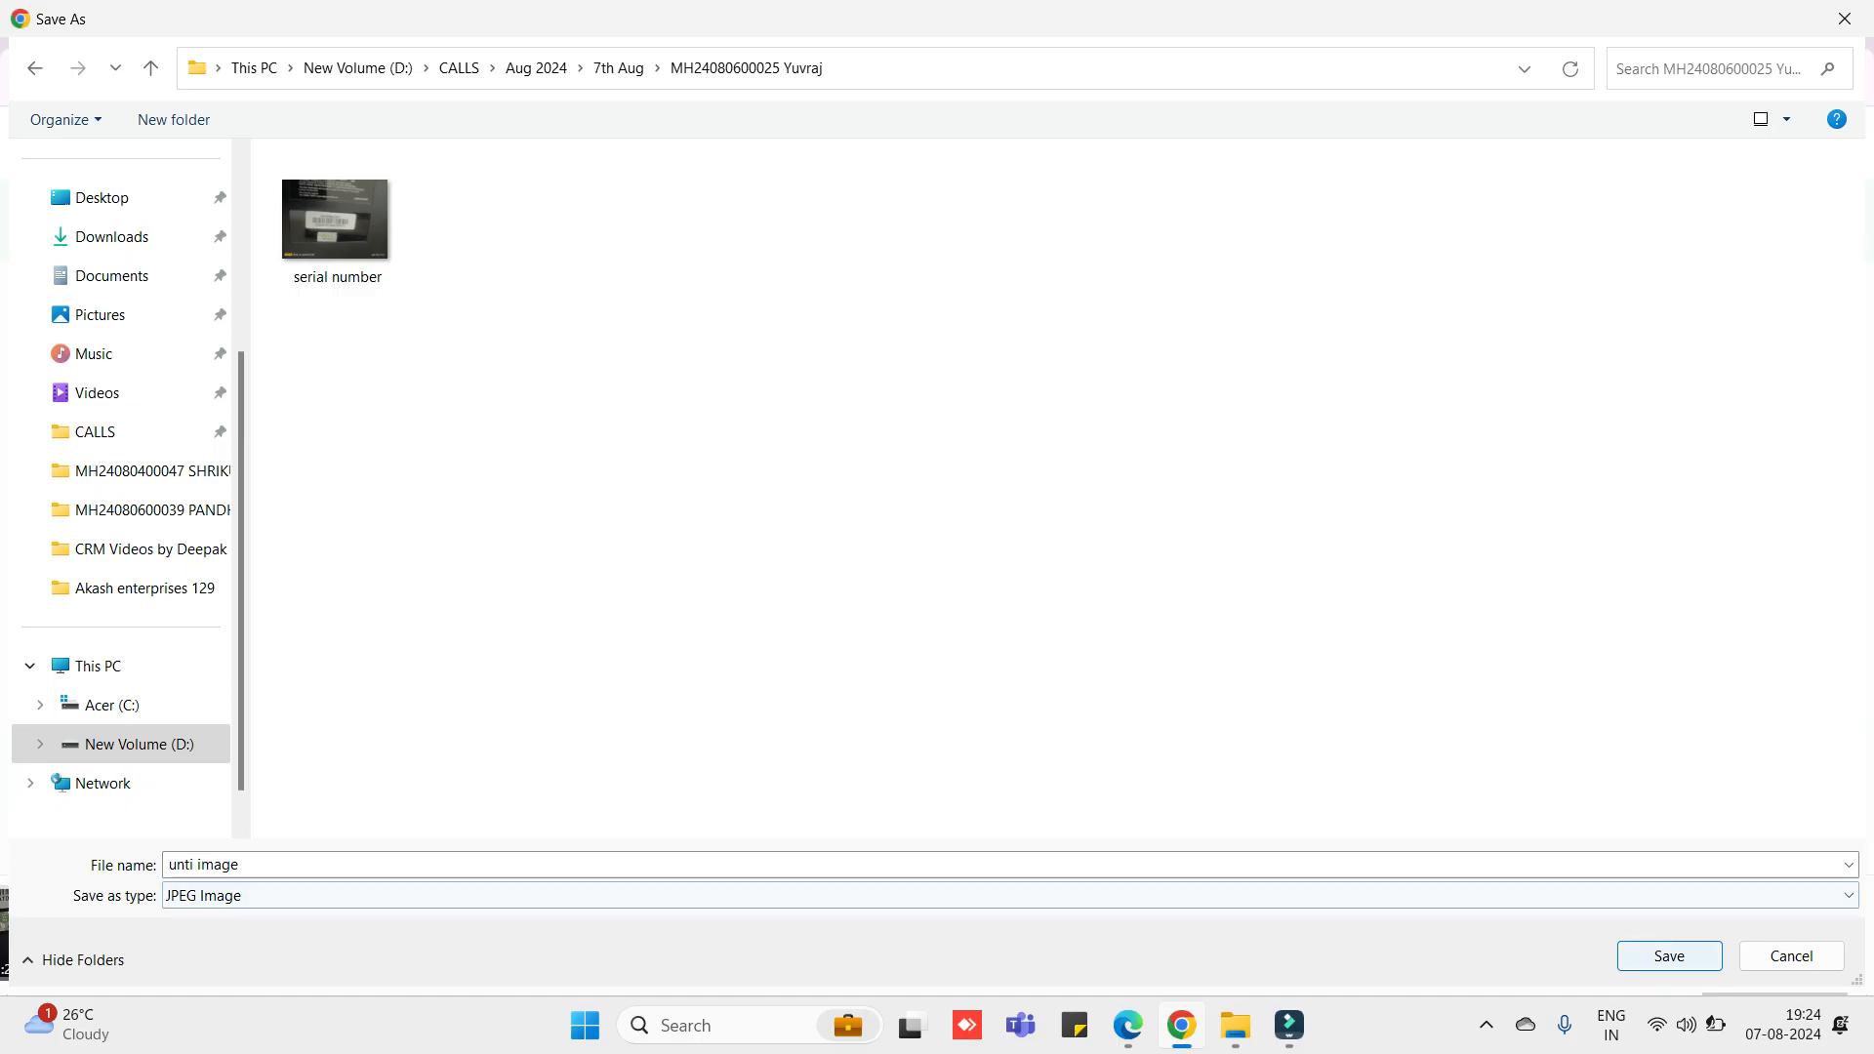
key(Escape)
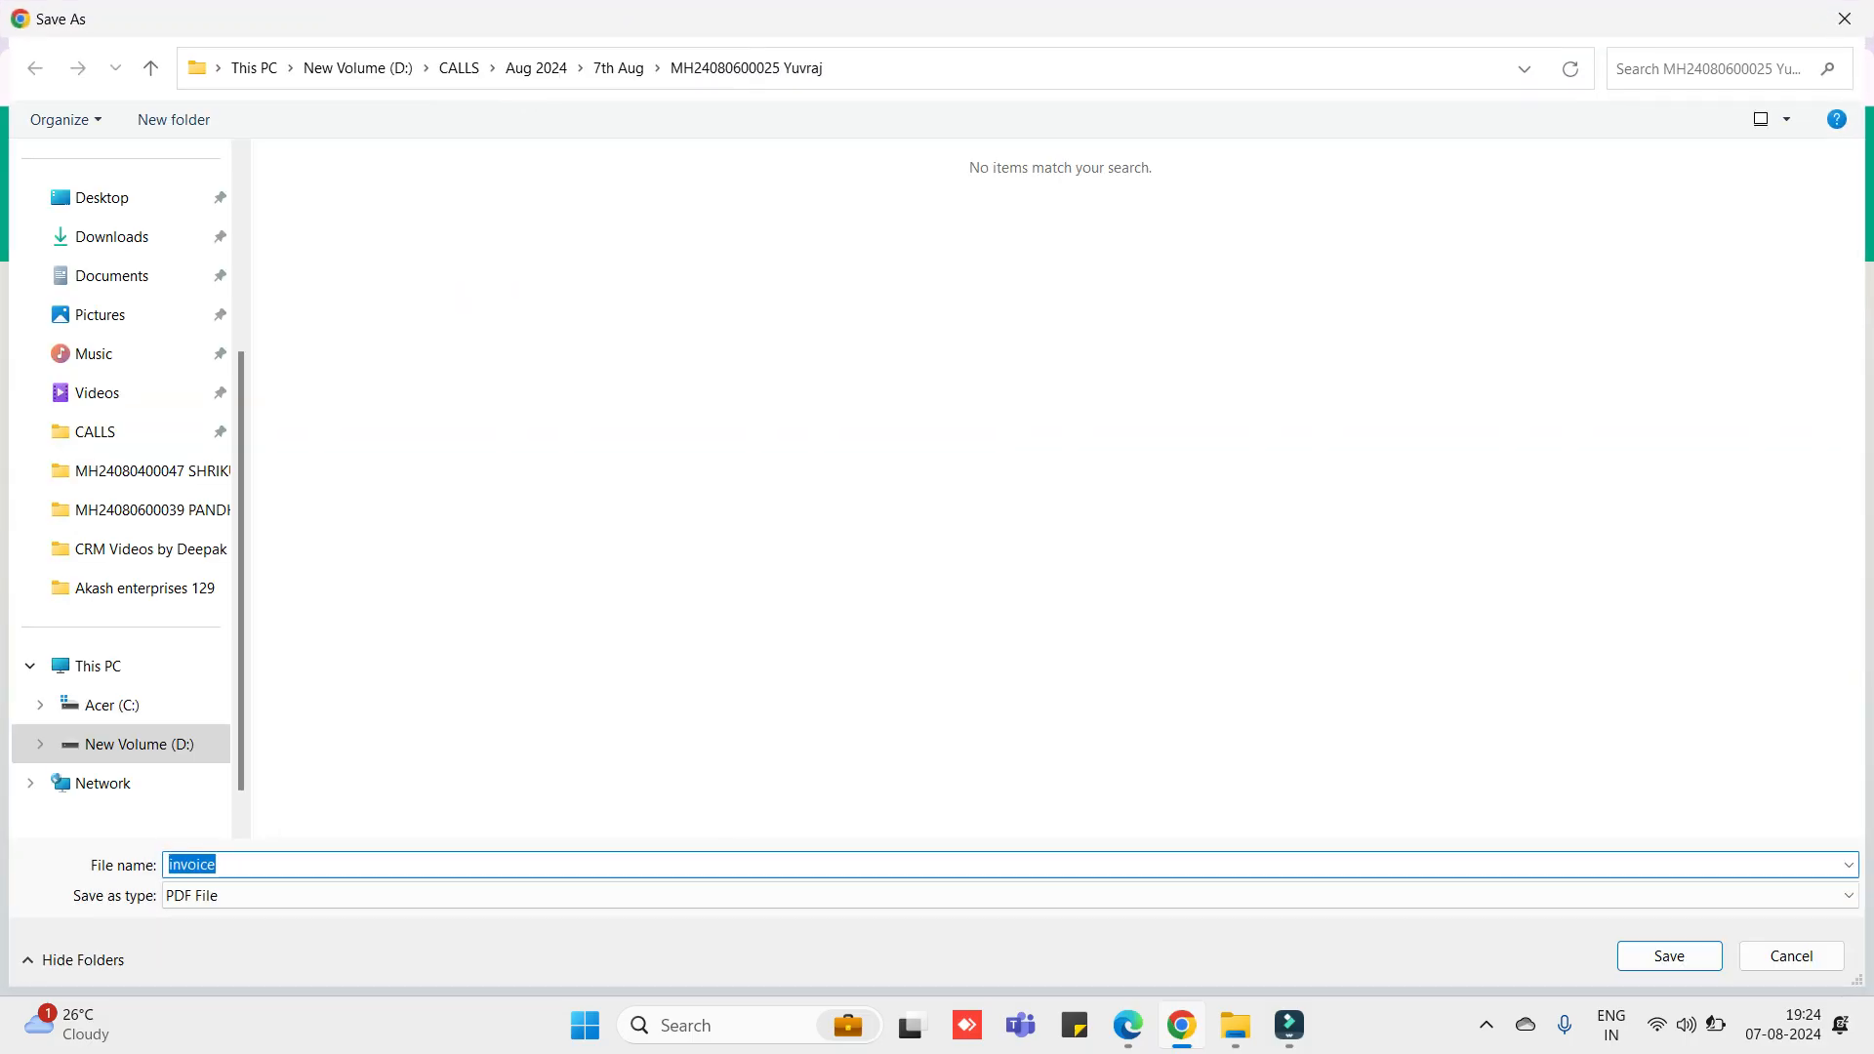
- Save invoice.pdf to the case folder, open it from downloads, and return to the CRM
key(Return)
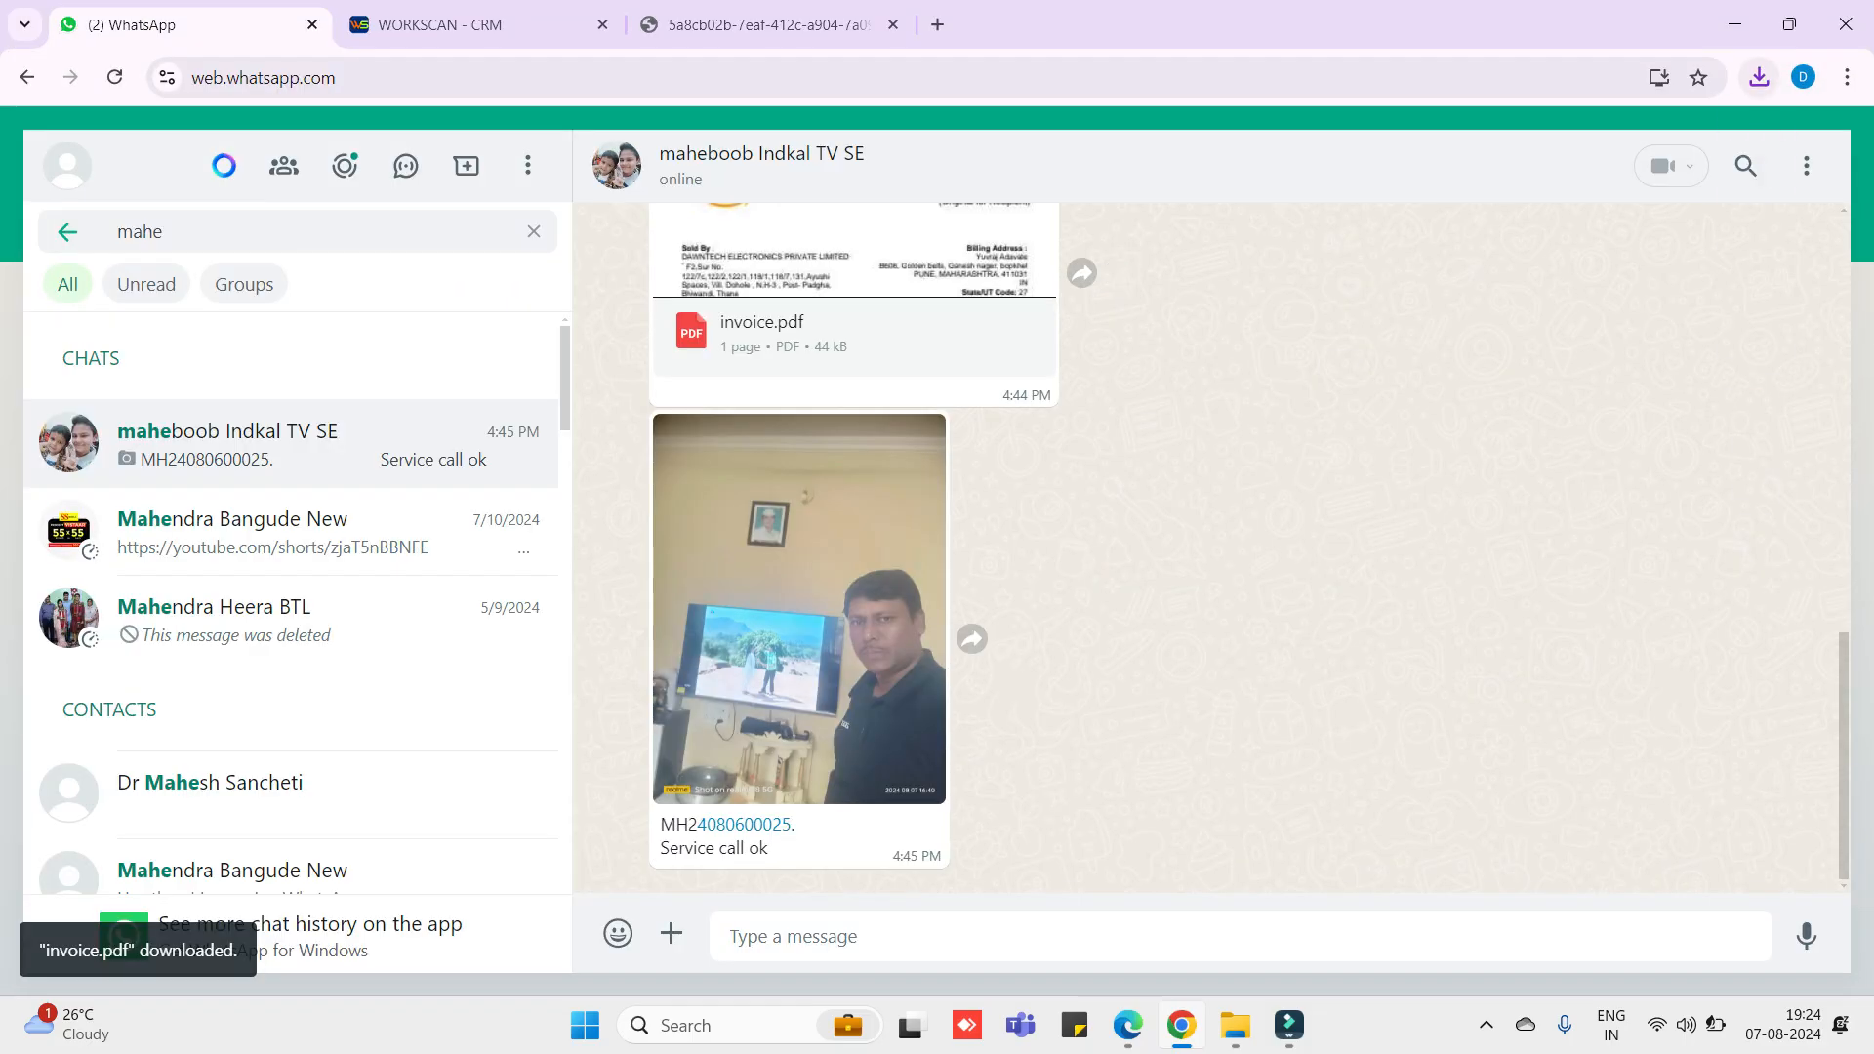
click(1759, 77)
click(1522, 188)
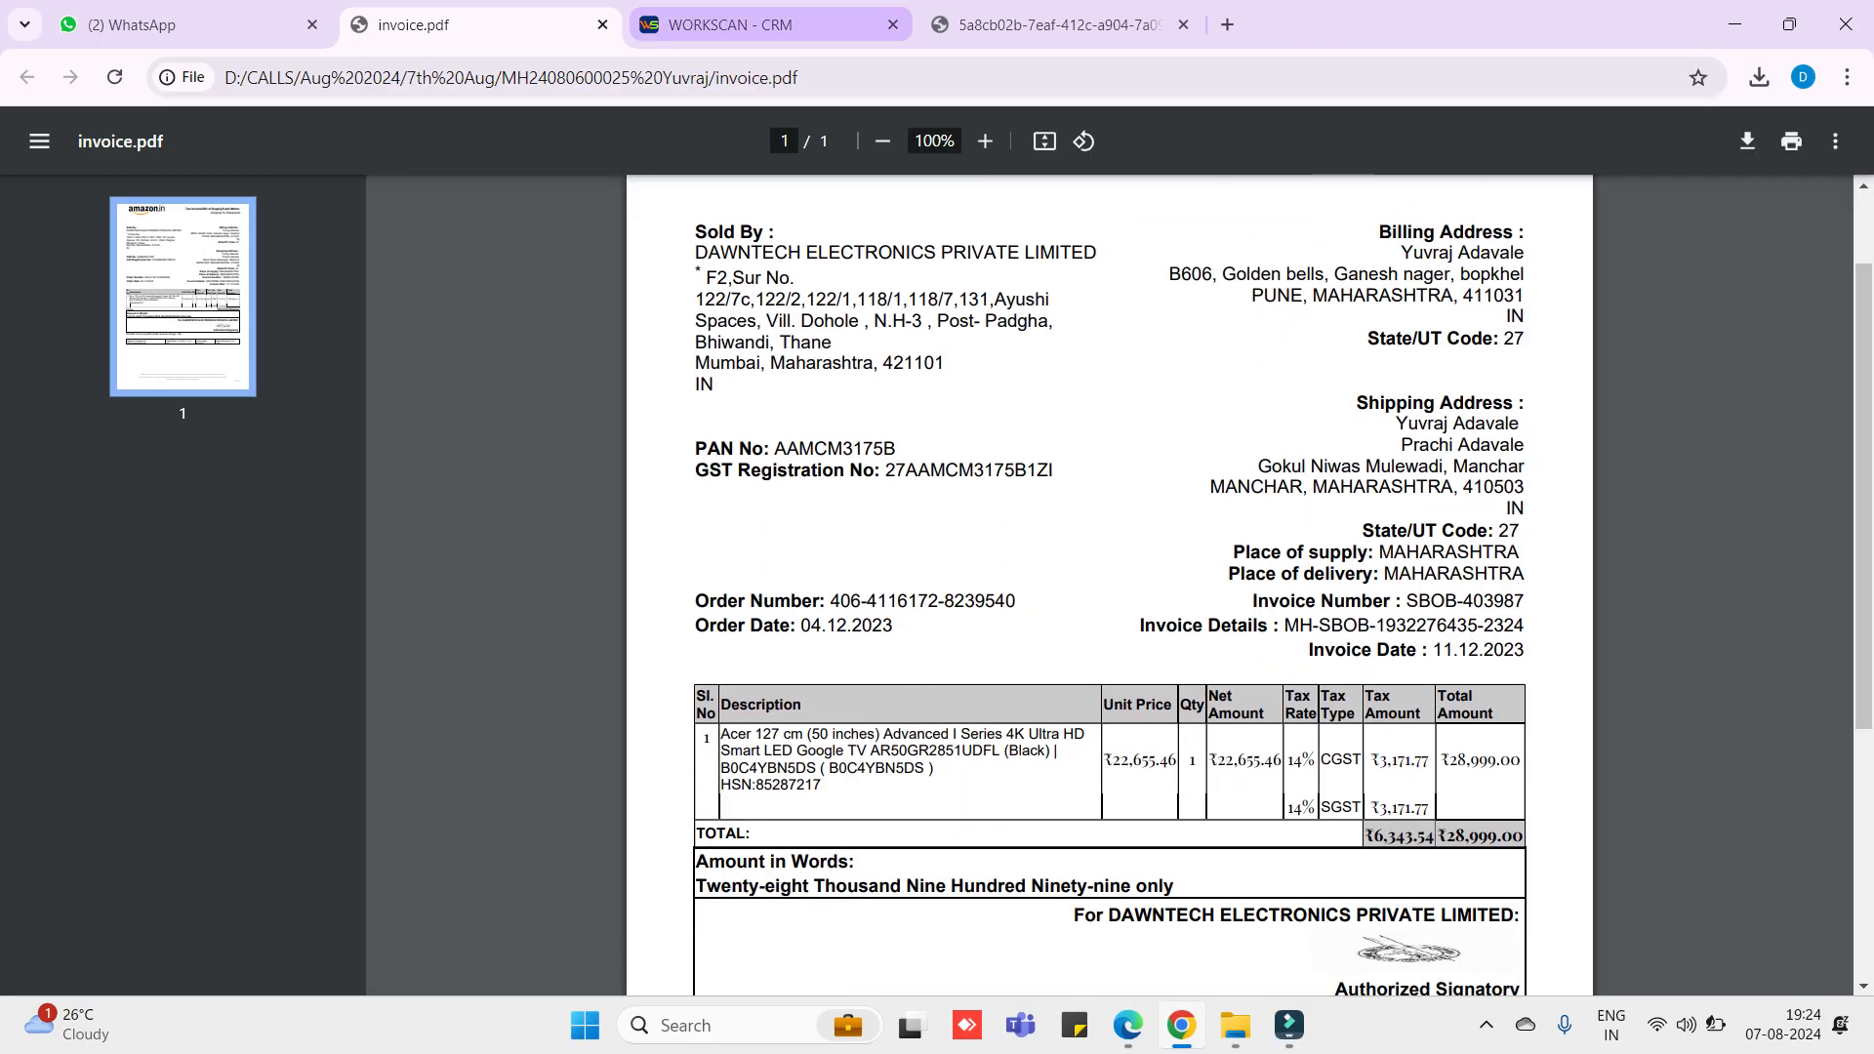
click(727, 24)
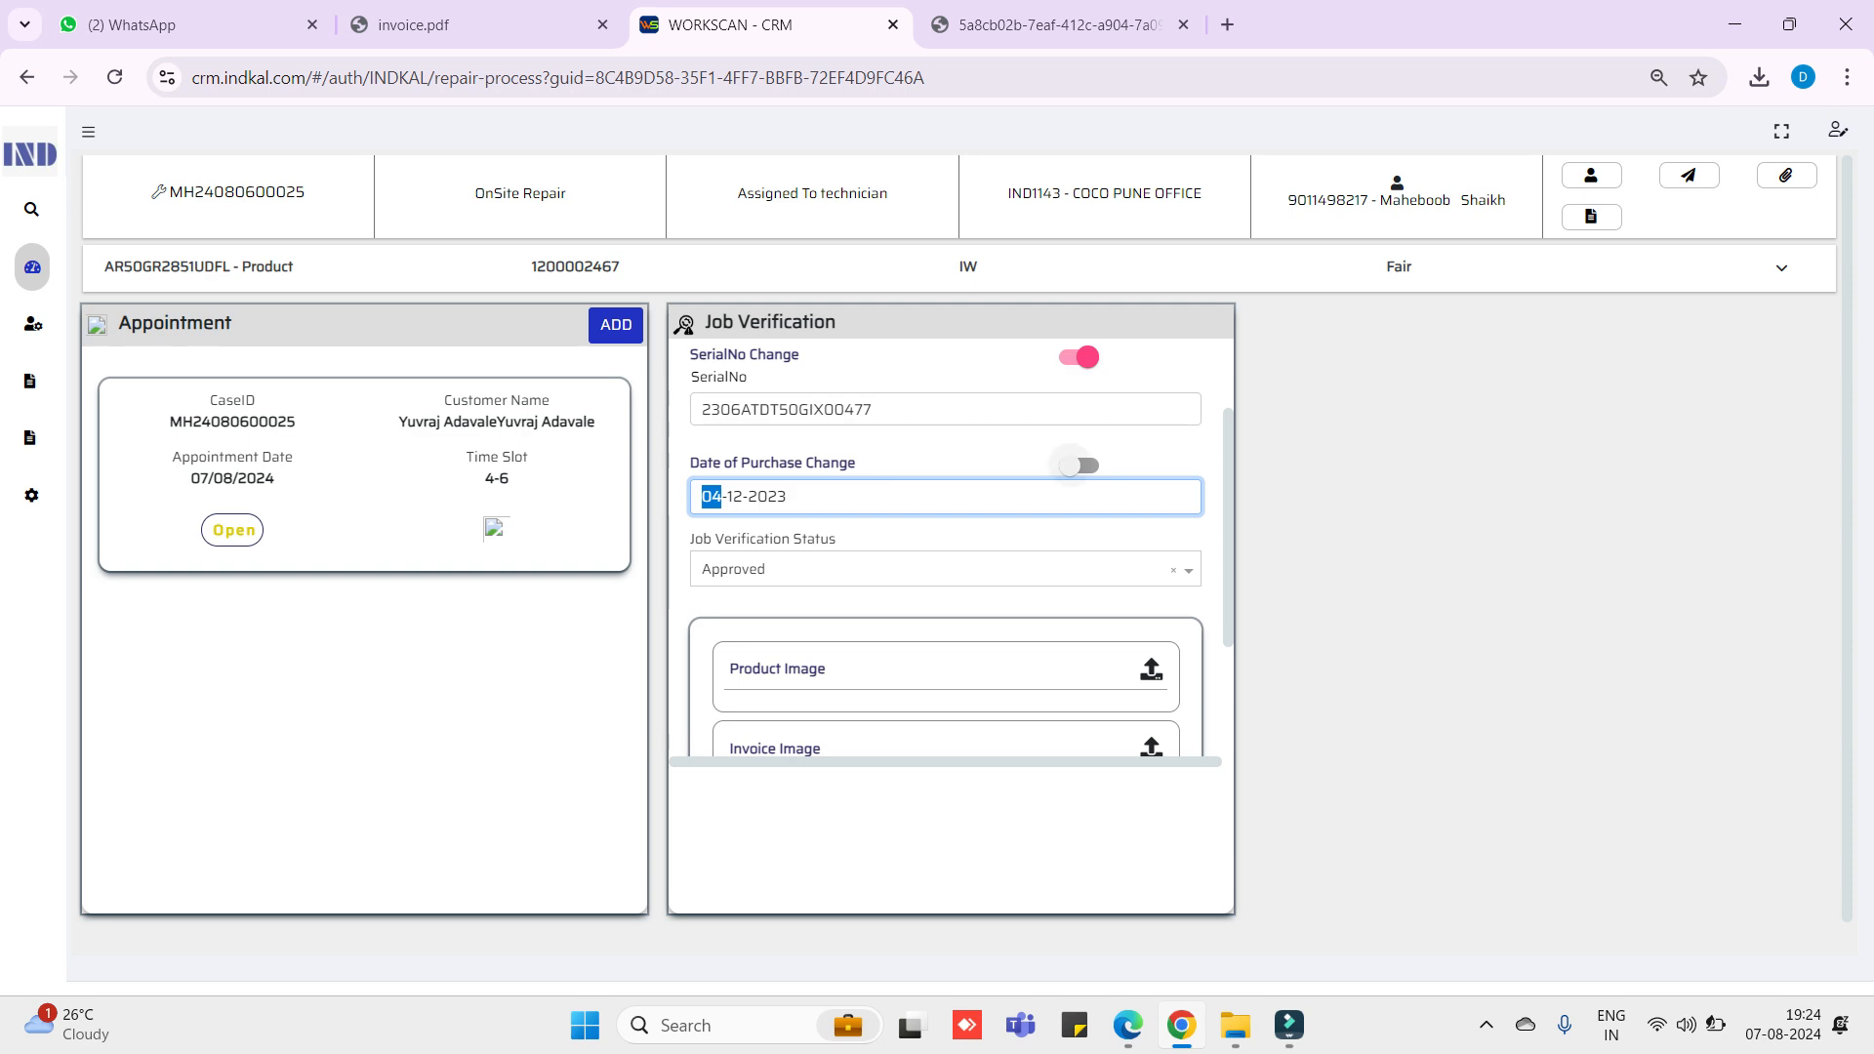
- Enable Date of Purchase Change, set it to 11-12-2023, and keep verification status Approved
click(1077, 465)
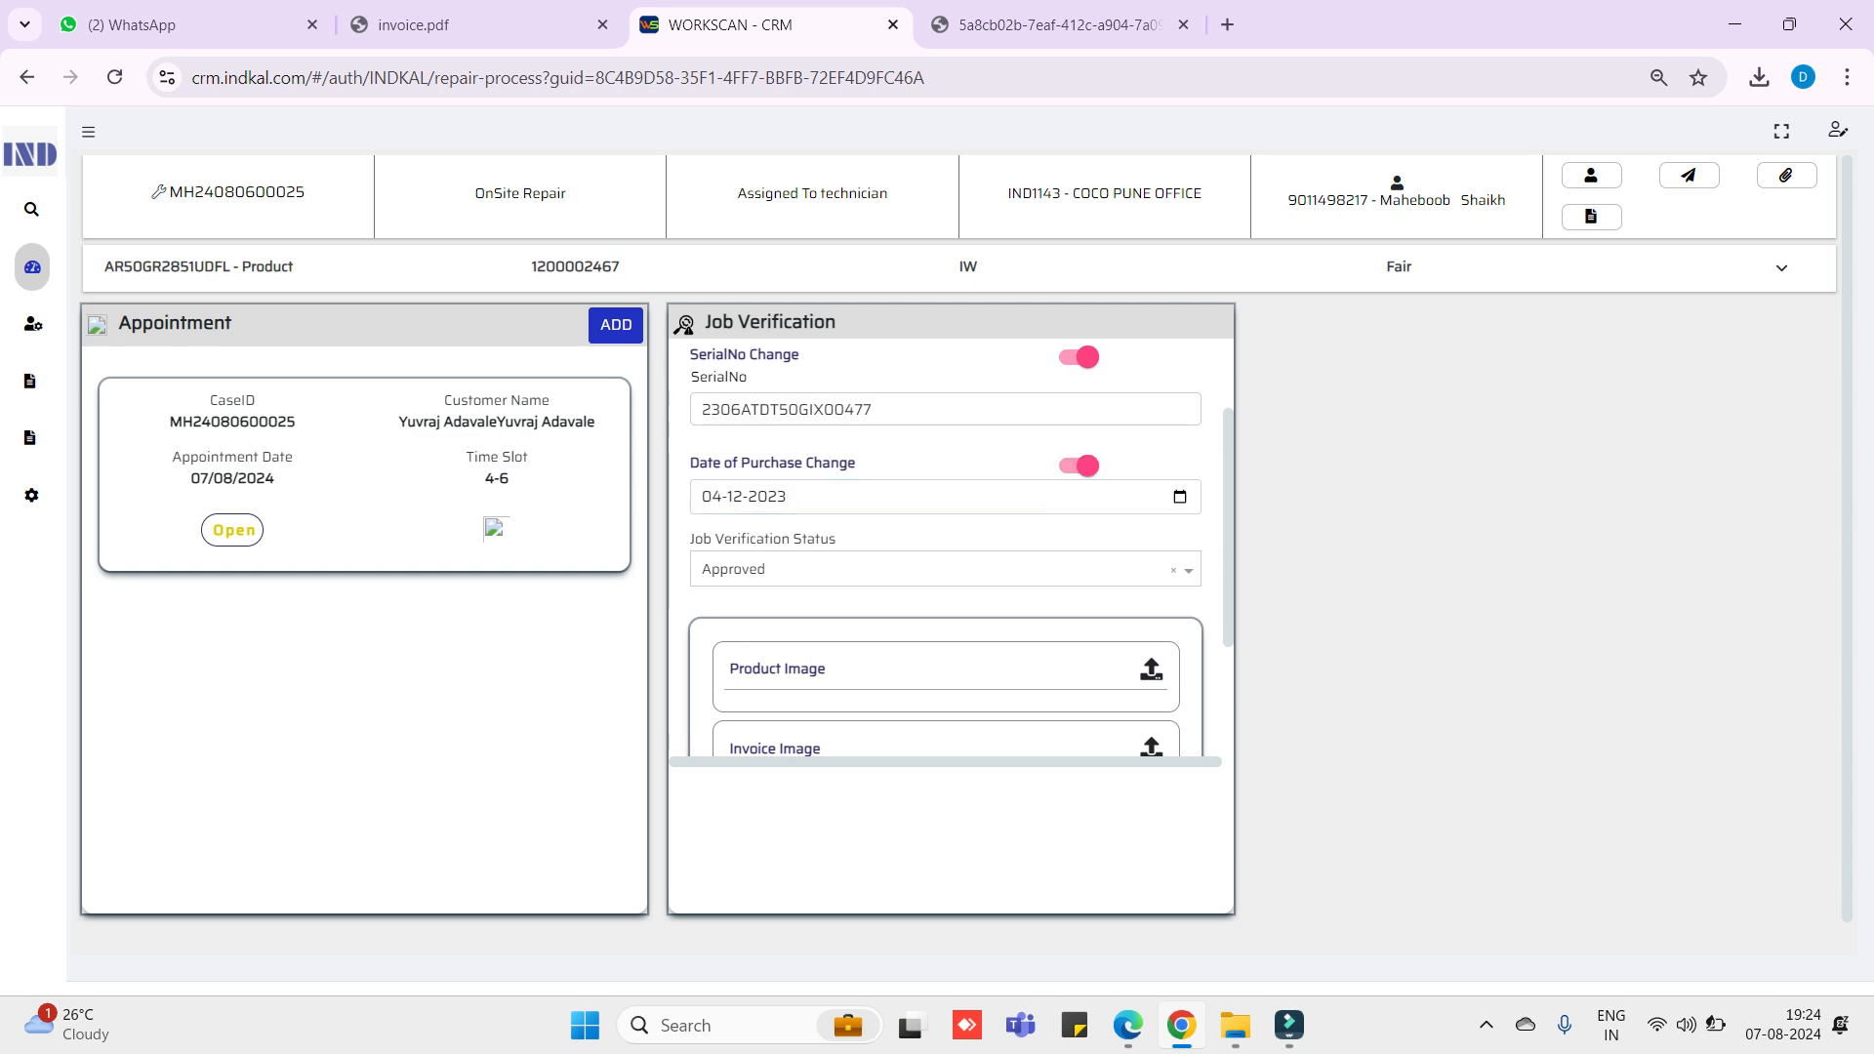
click(1180, 497)
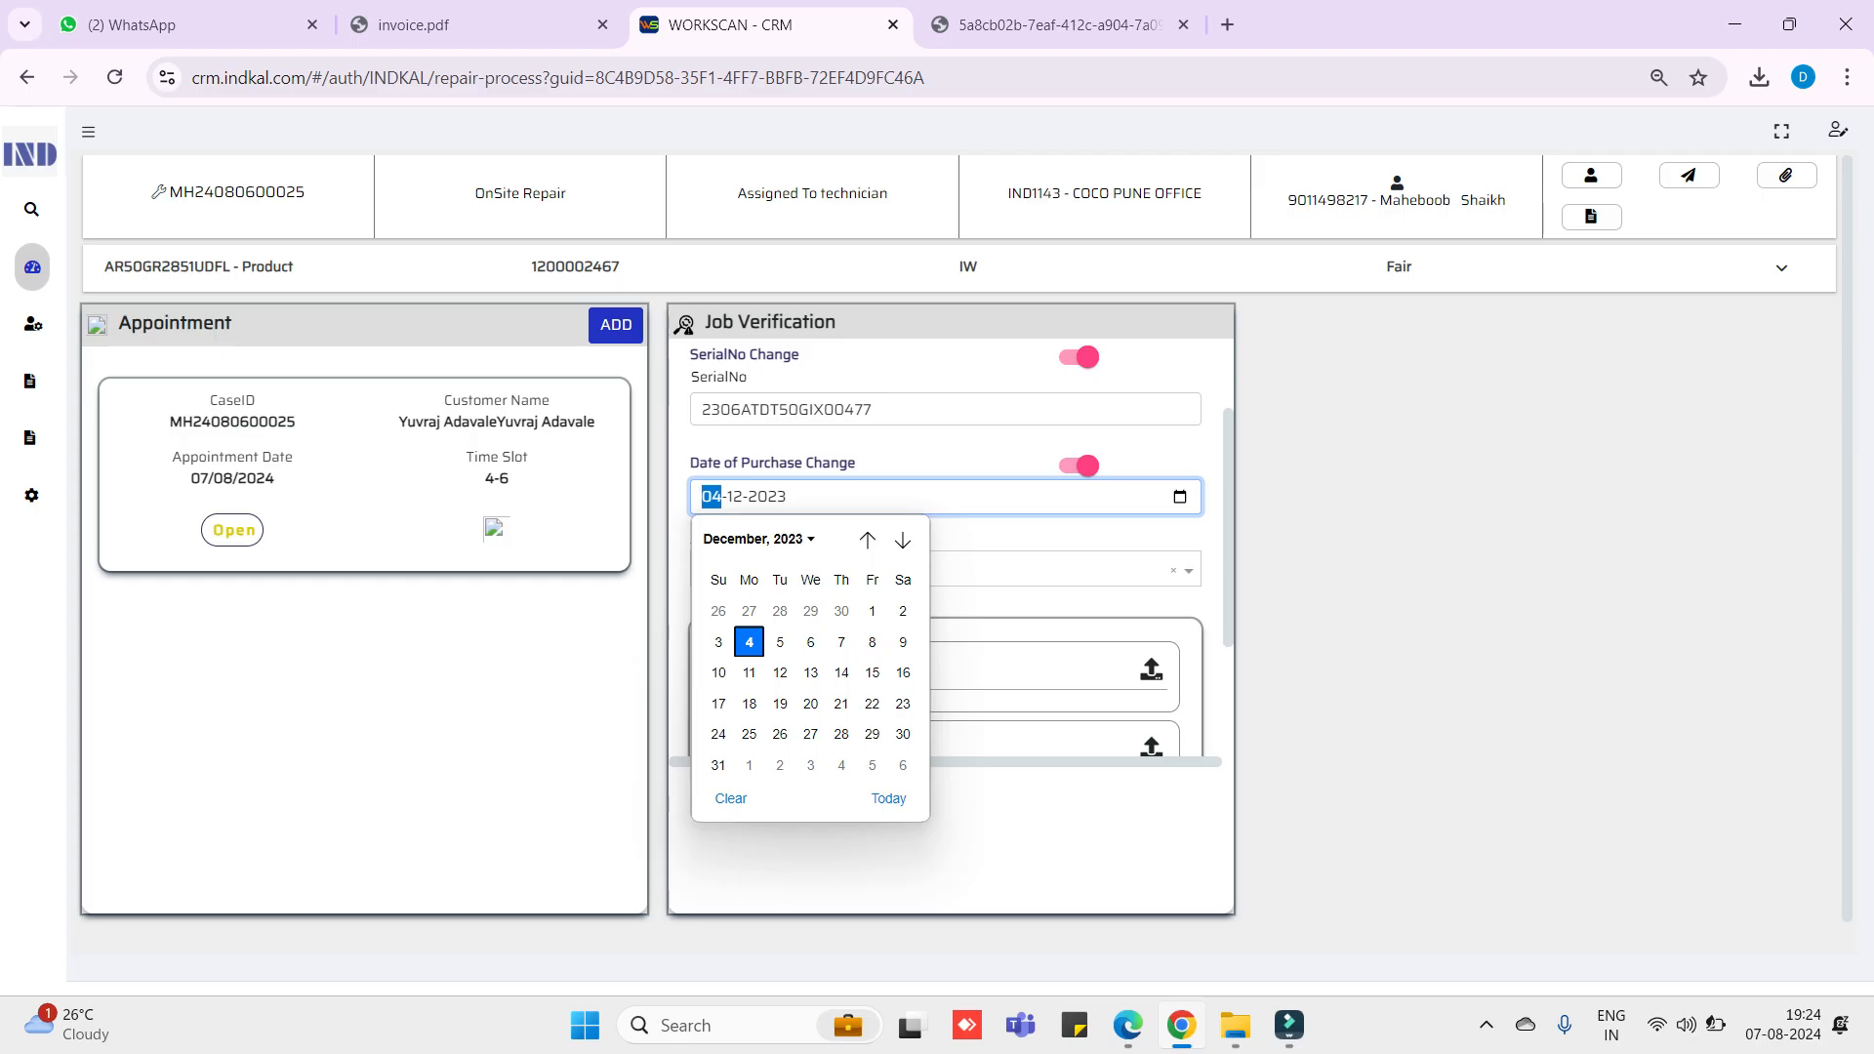
click(748, 673)
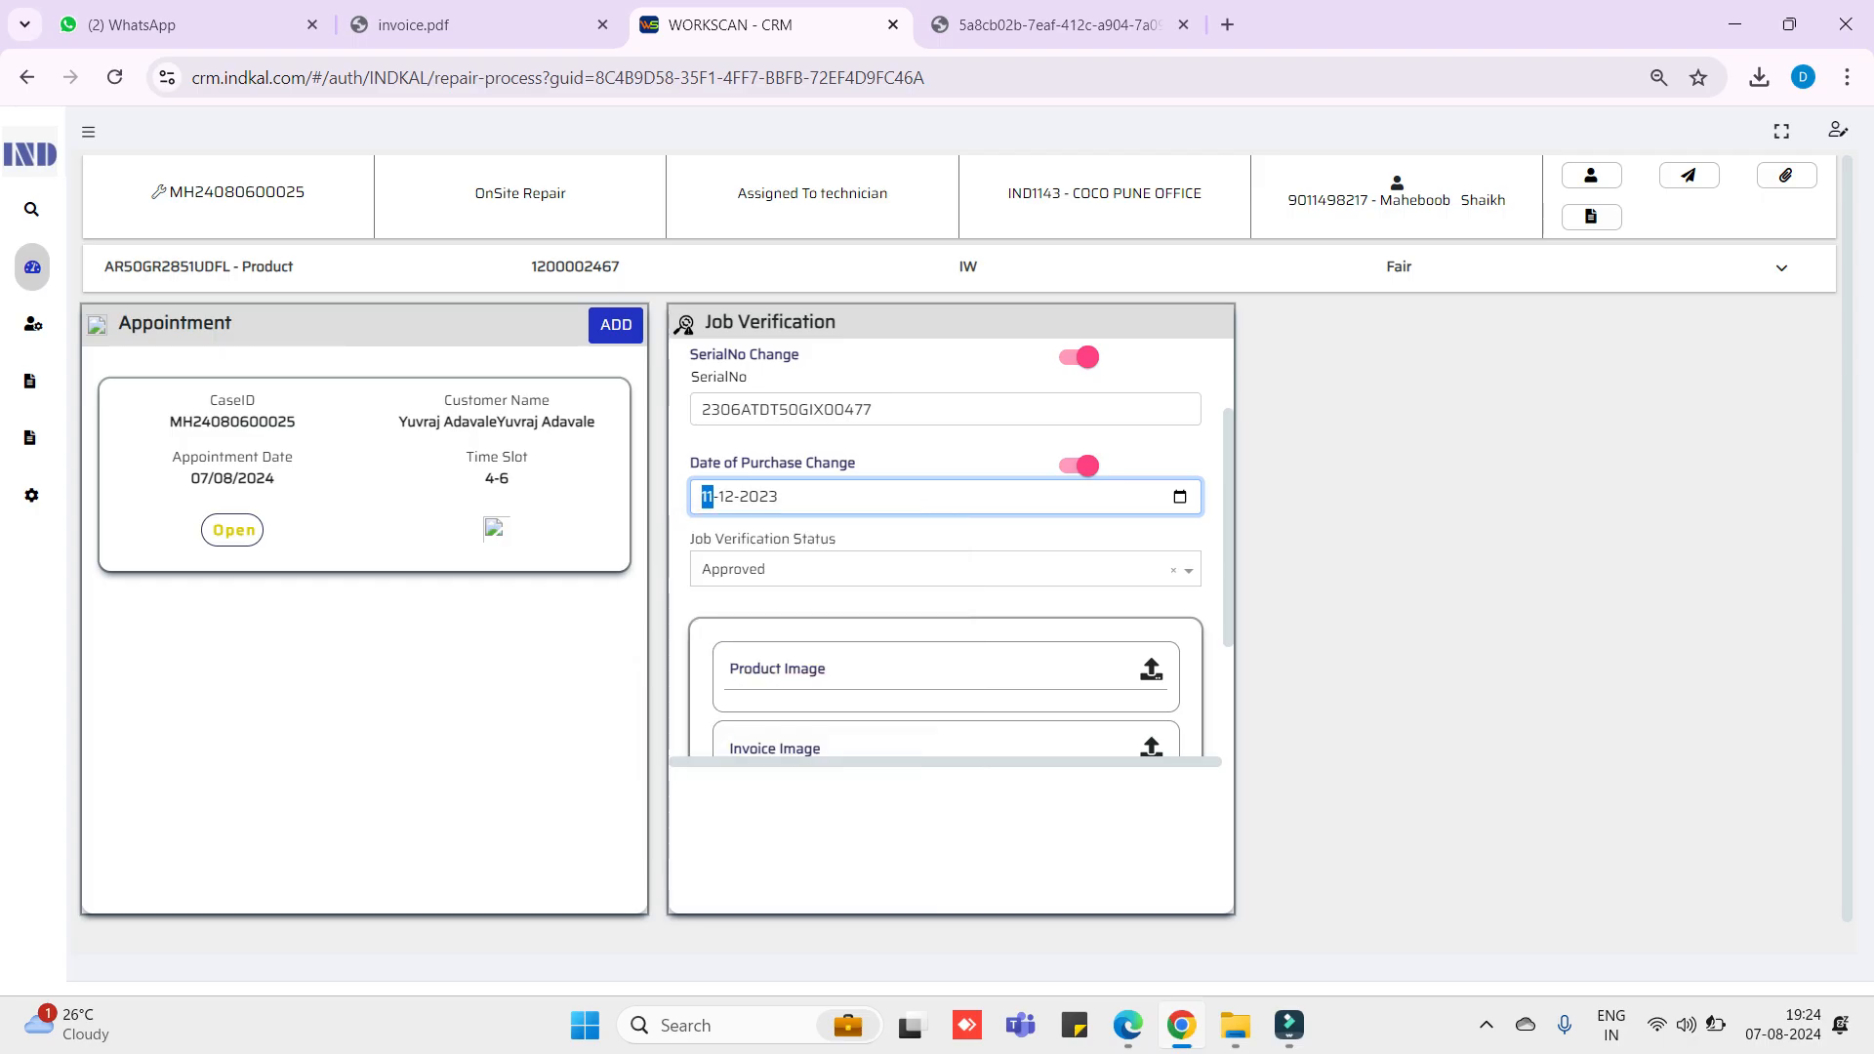
scroll(947, 546, down, 1)
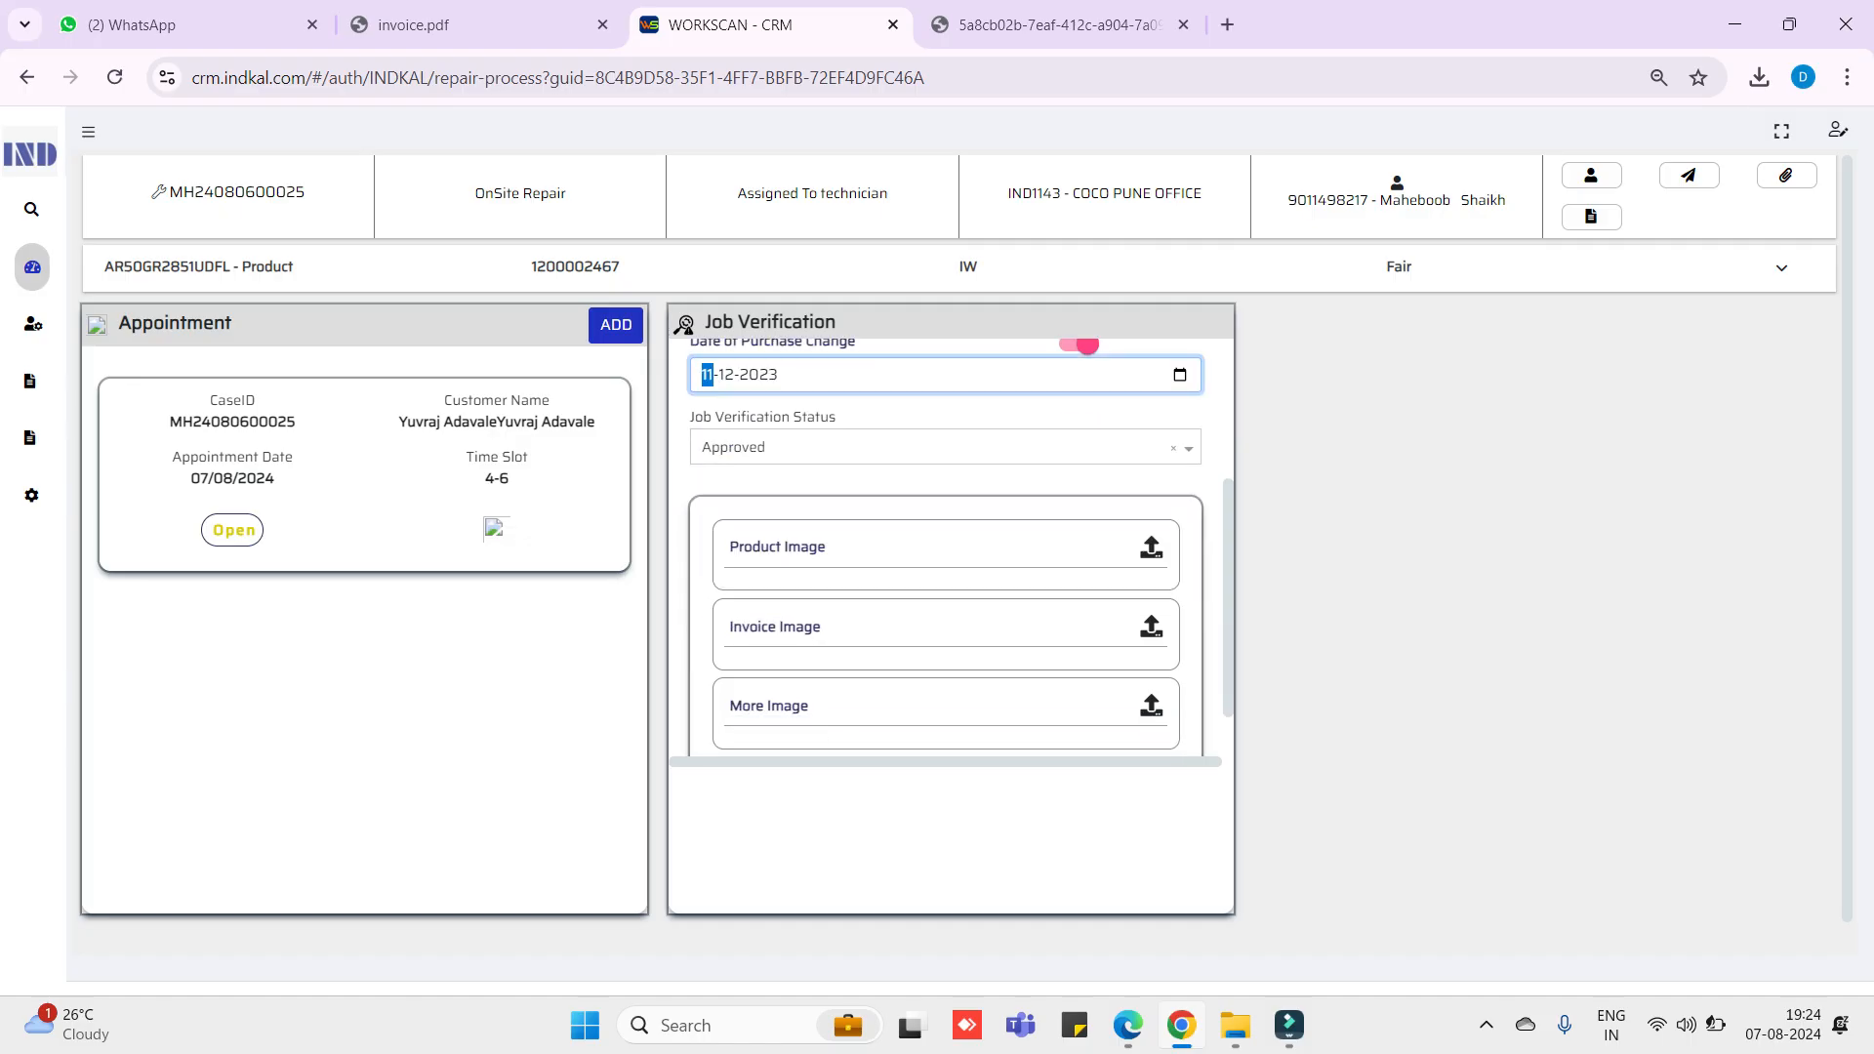
click(945, 447)
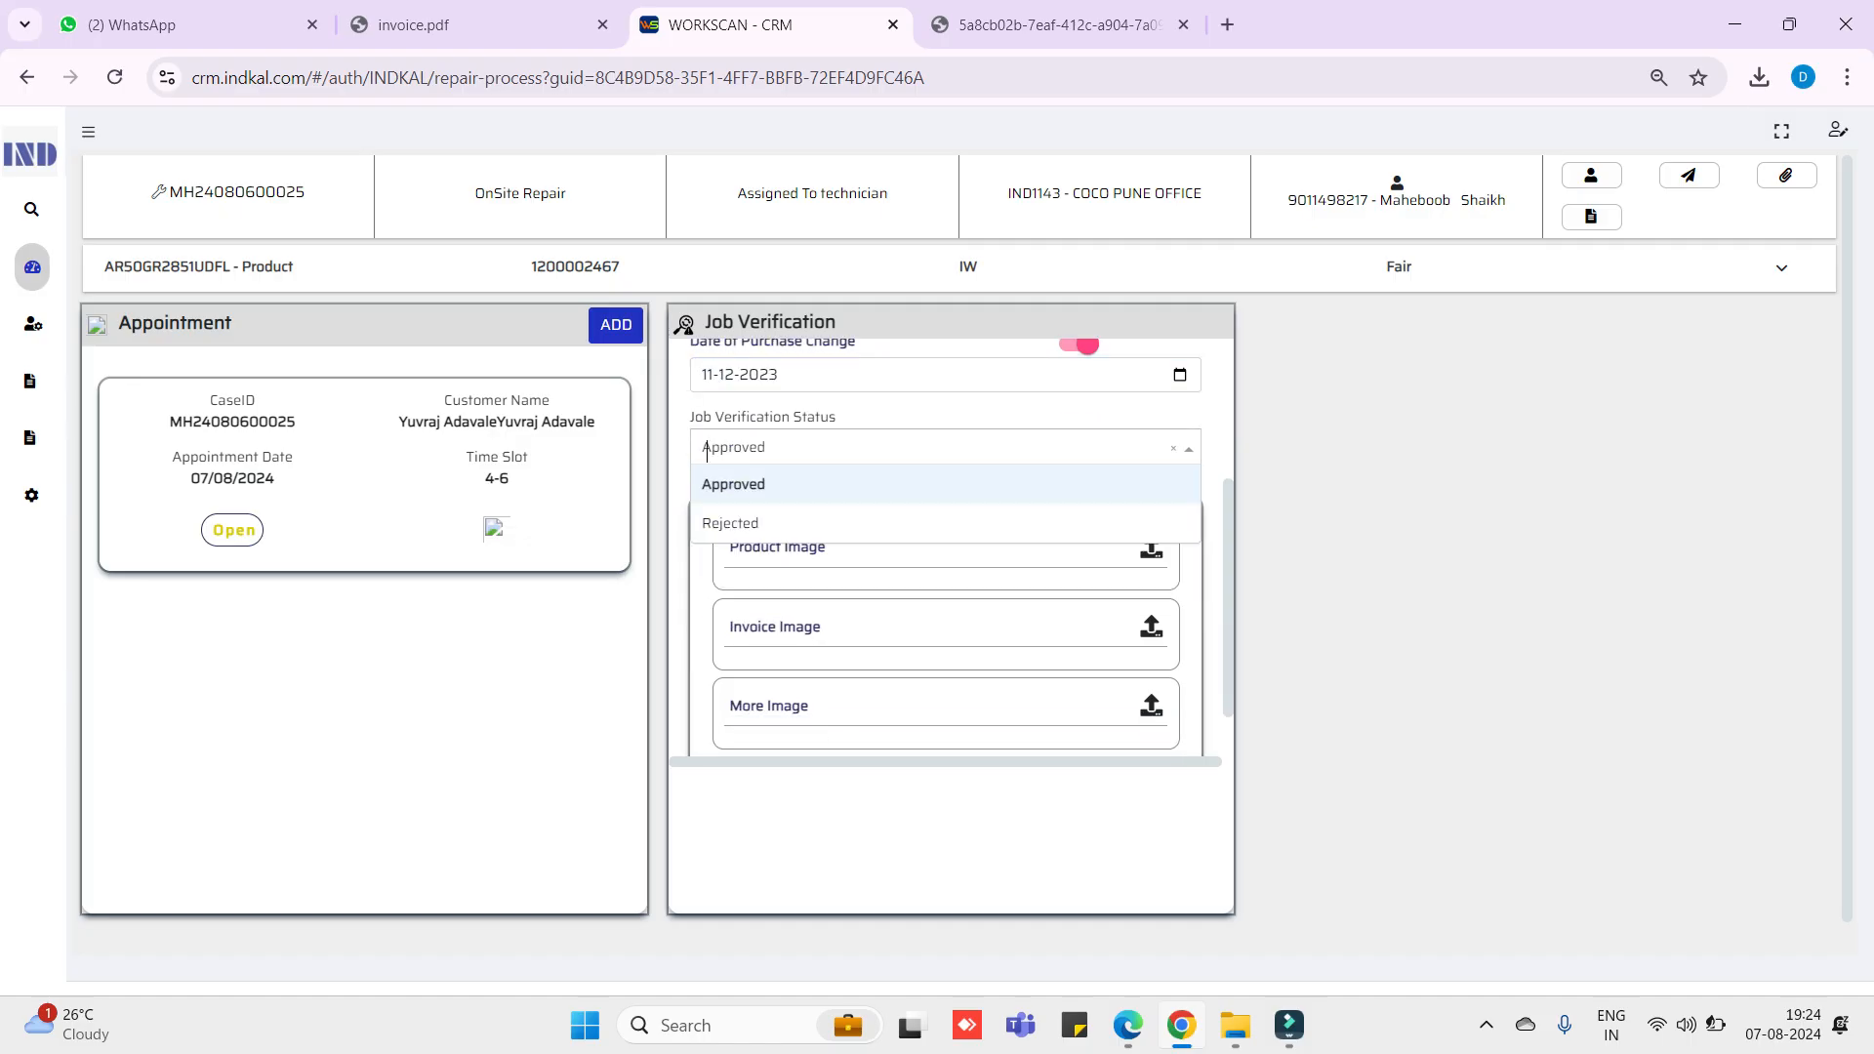
click(945, 484)
scroll(944, 546, down, 1)
scroll(945, 547, up, 1)
scroll(944, 547, down, 1)
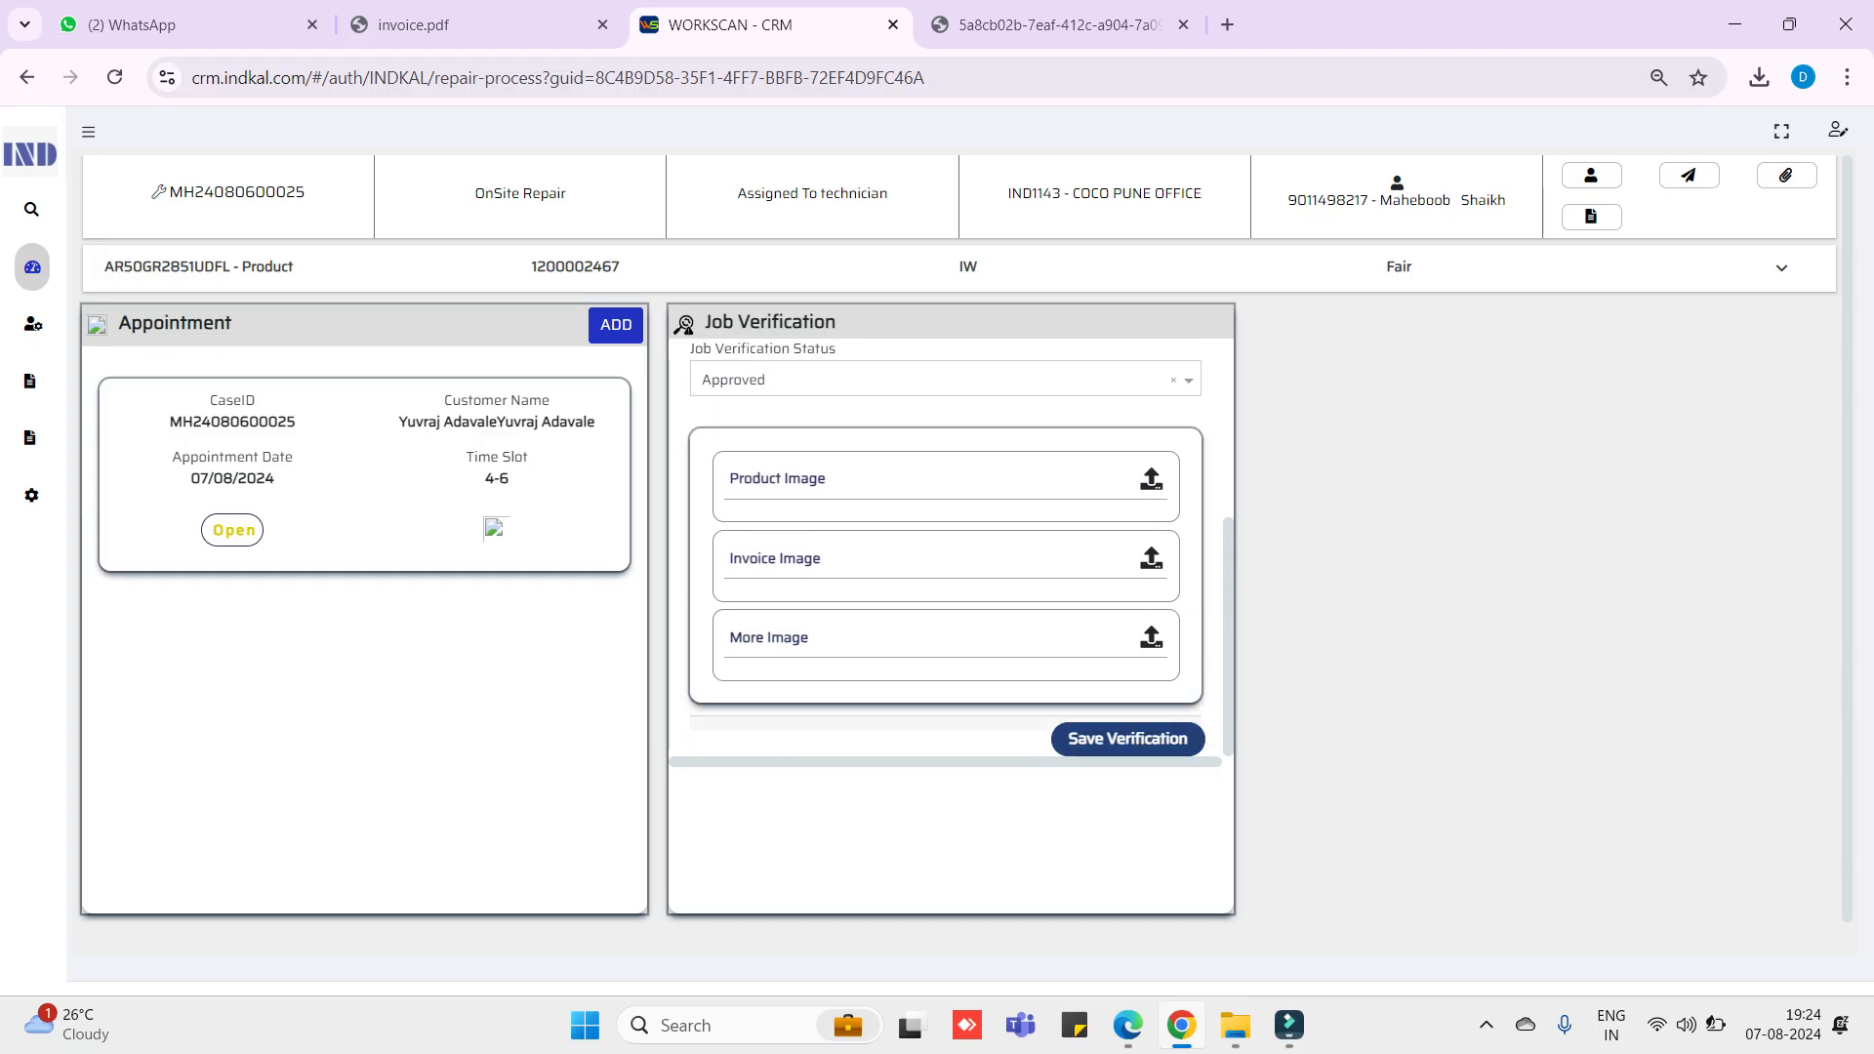
click(1151, 479)
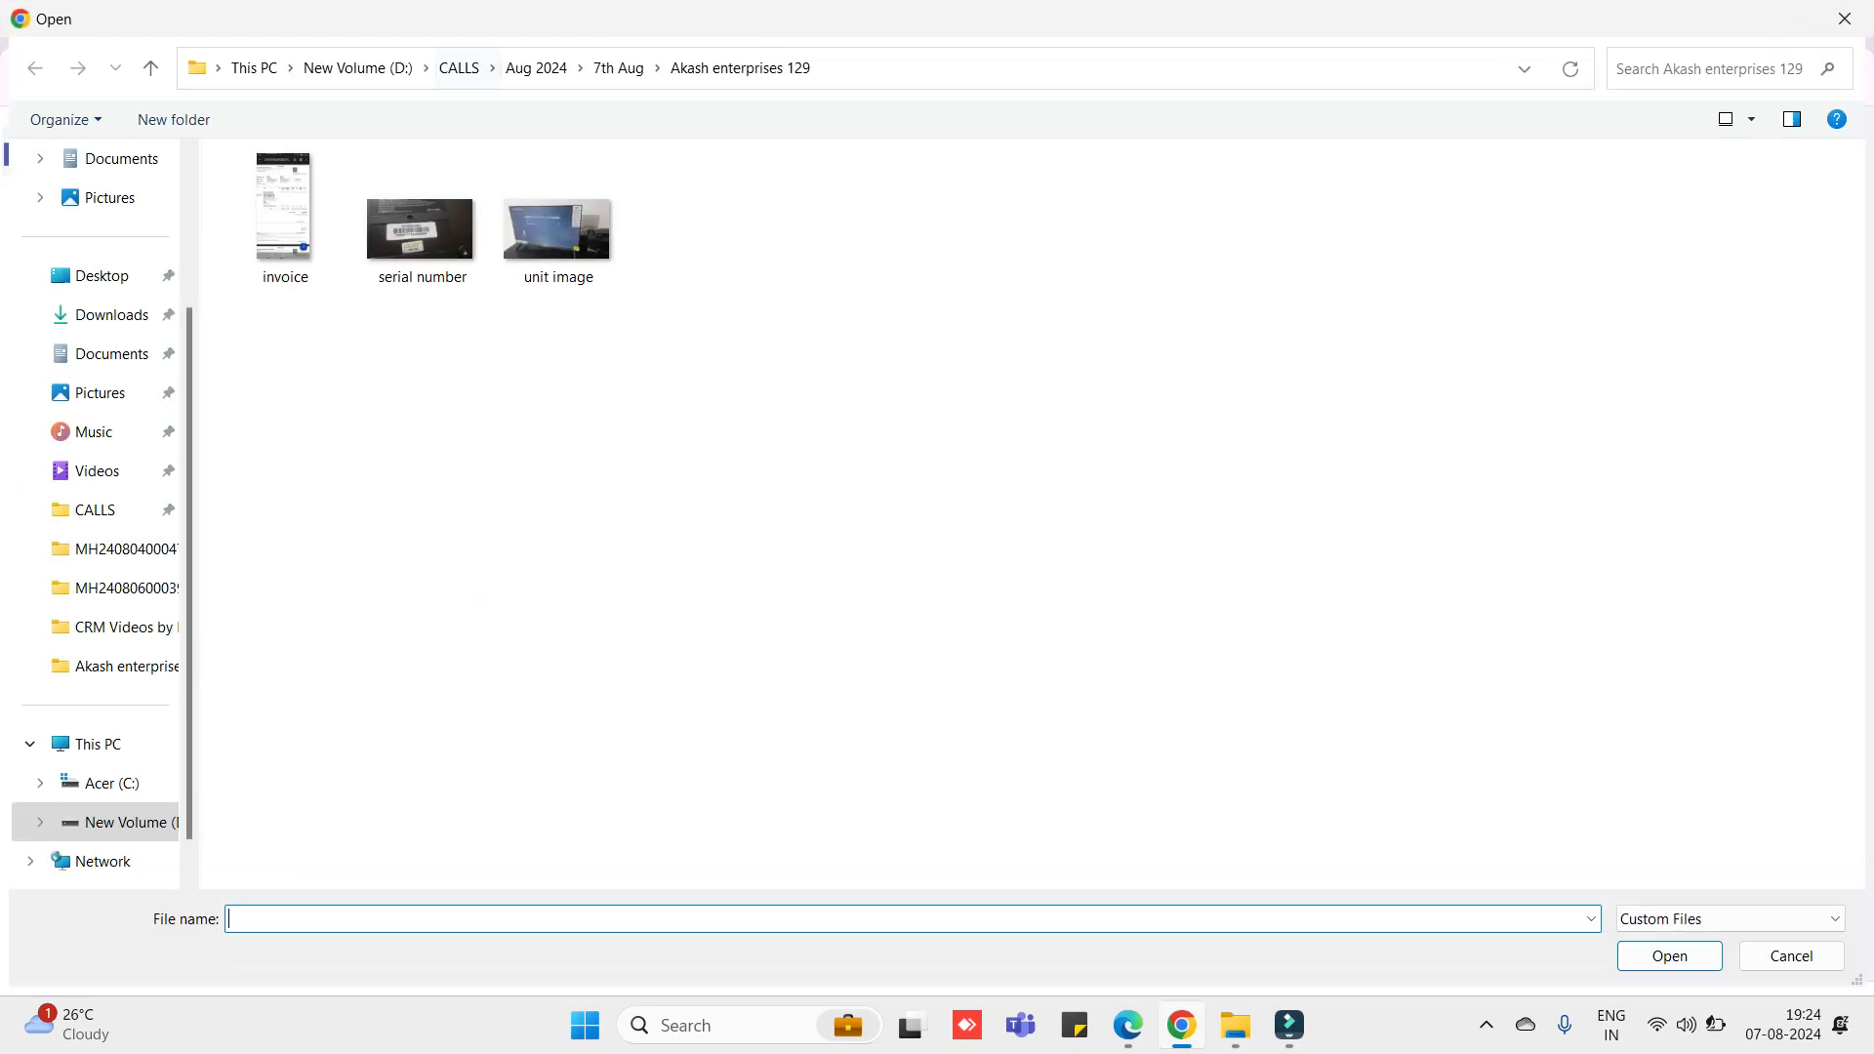
click(619, 67)
double_click(293, 301)
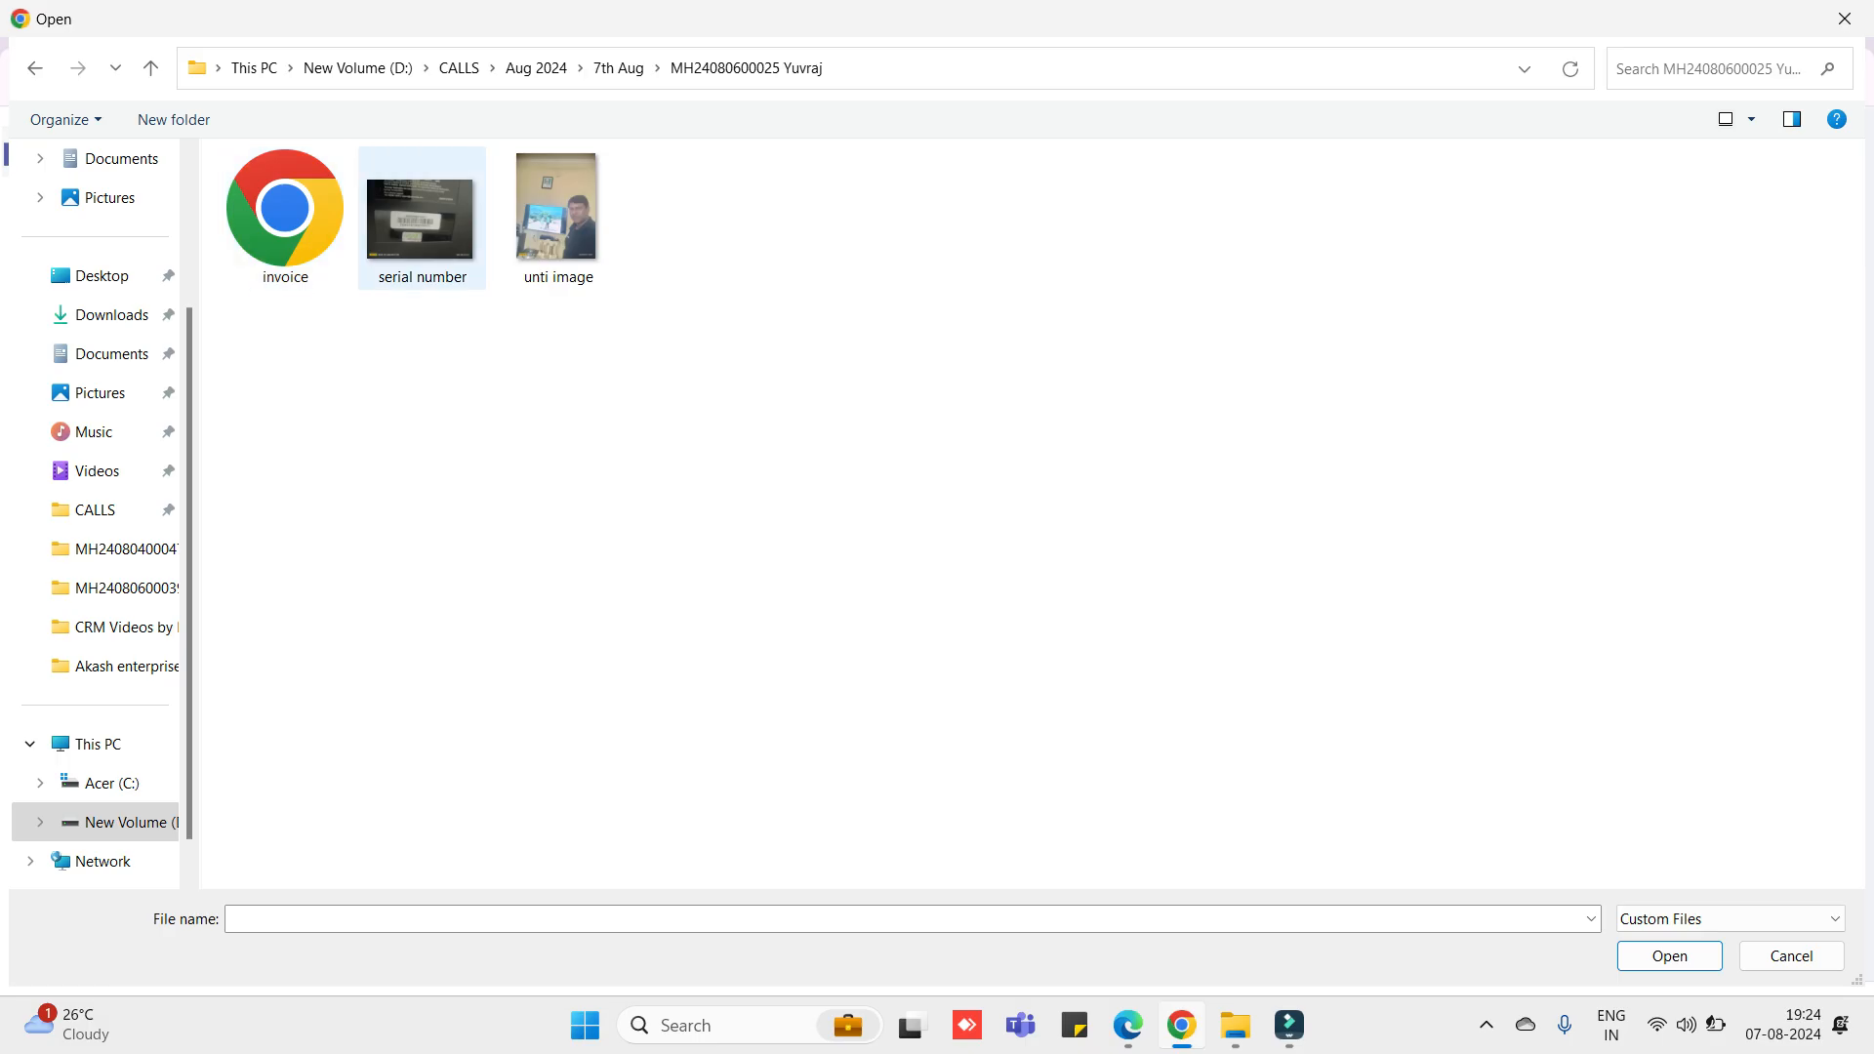
double_click(420, 218)
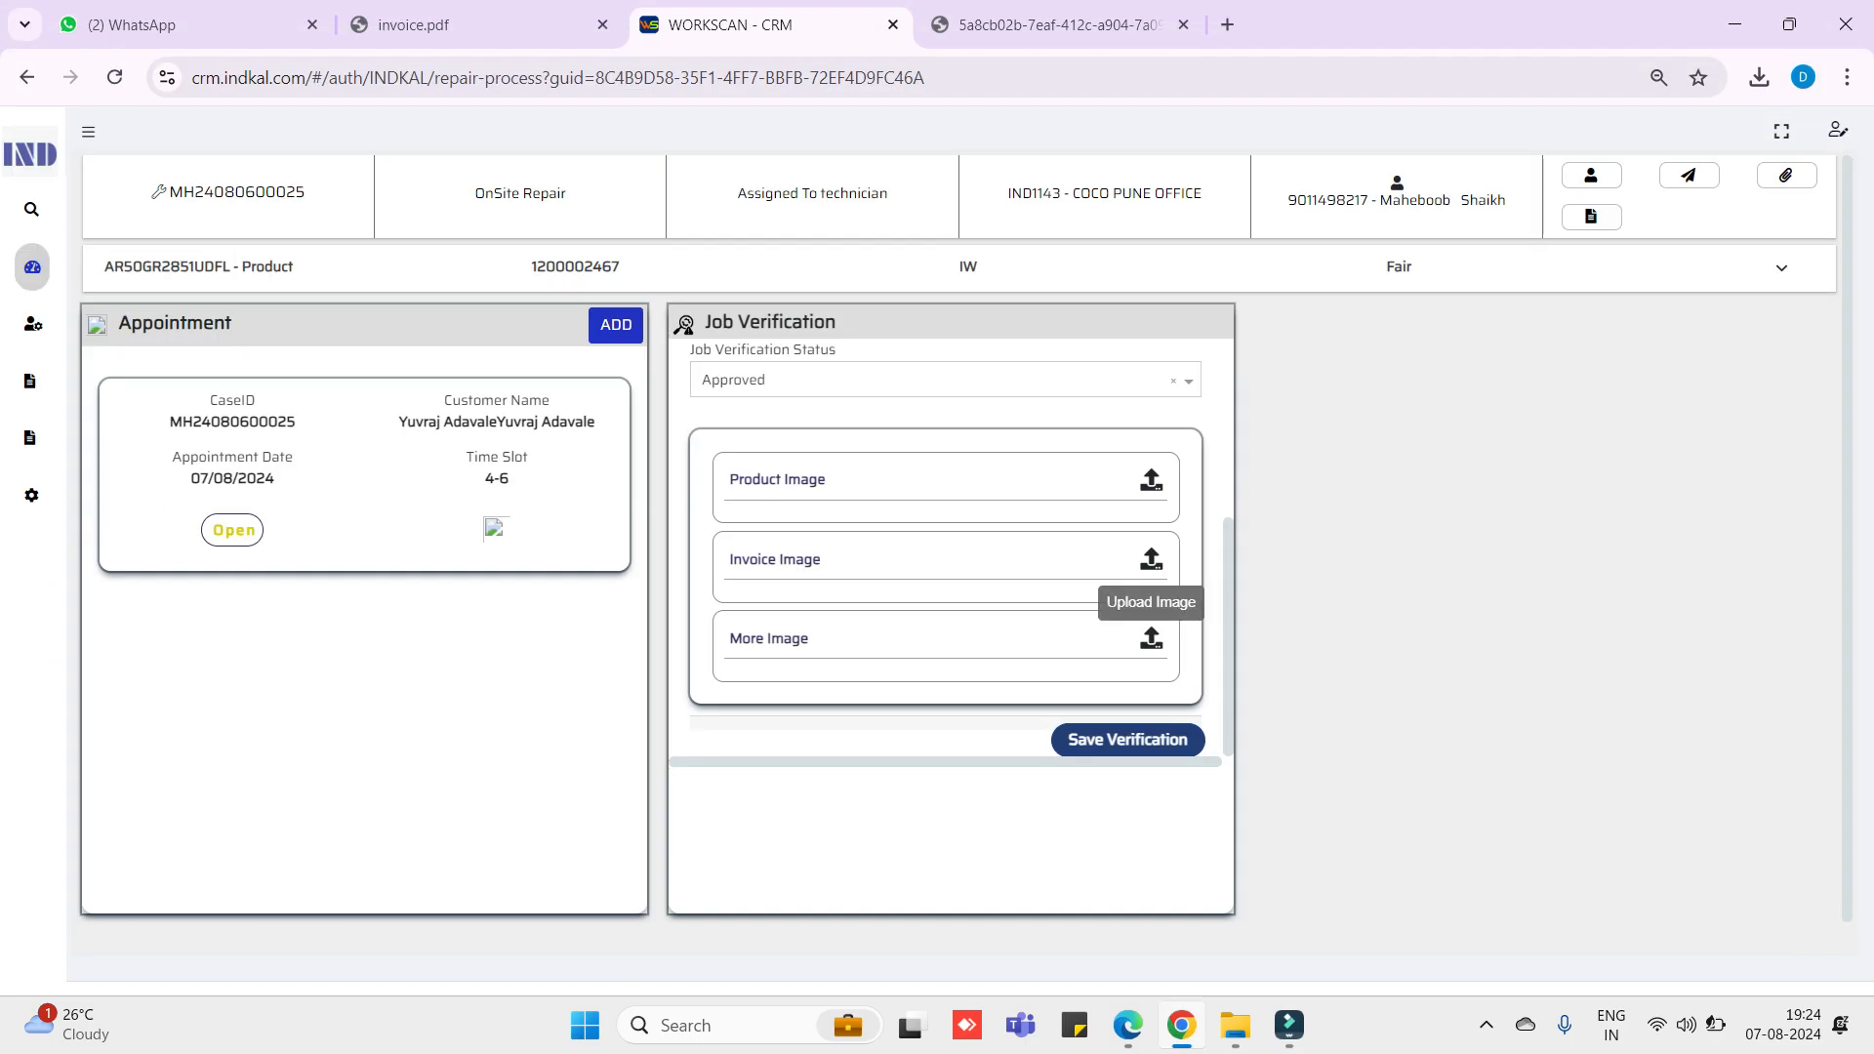
scroll(1034, 605, down, 1)
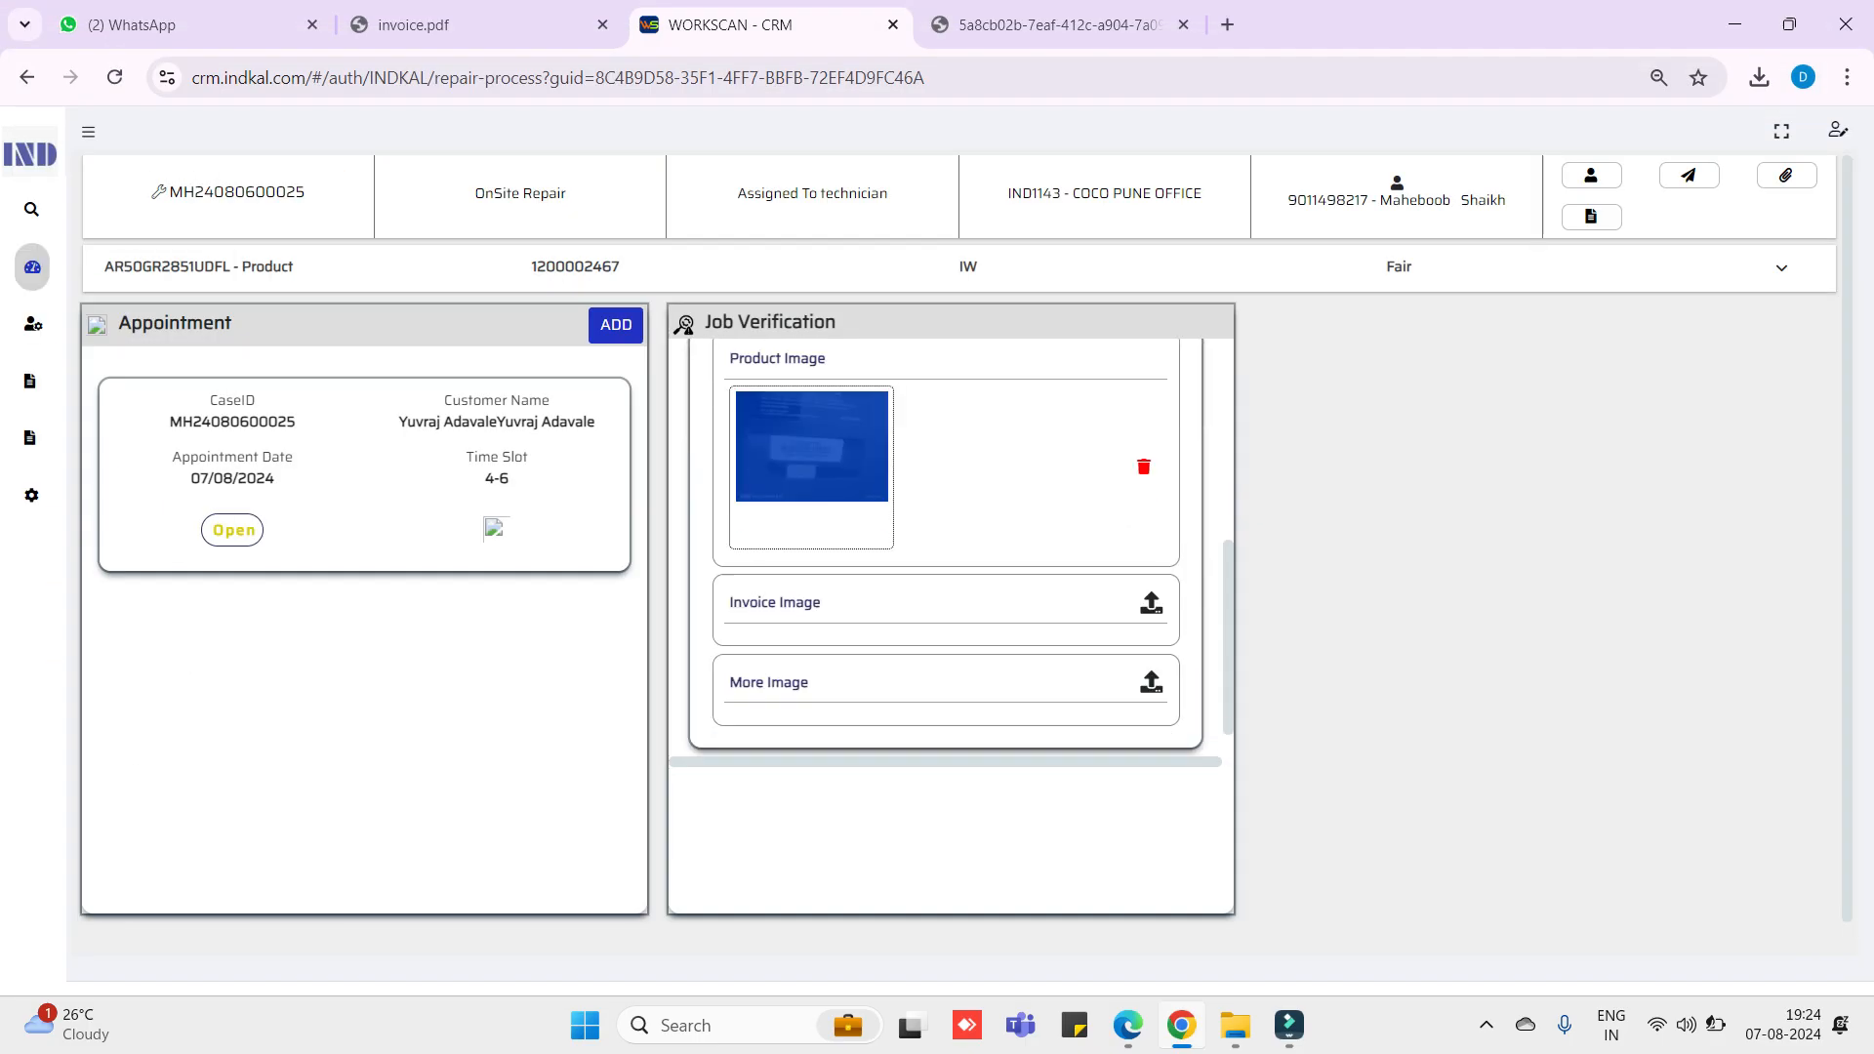
- Attach the invoice as the Invoice Image and 'unti image' under More Image
click(1151, 602)
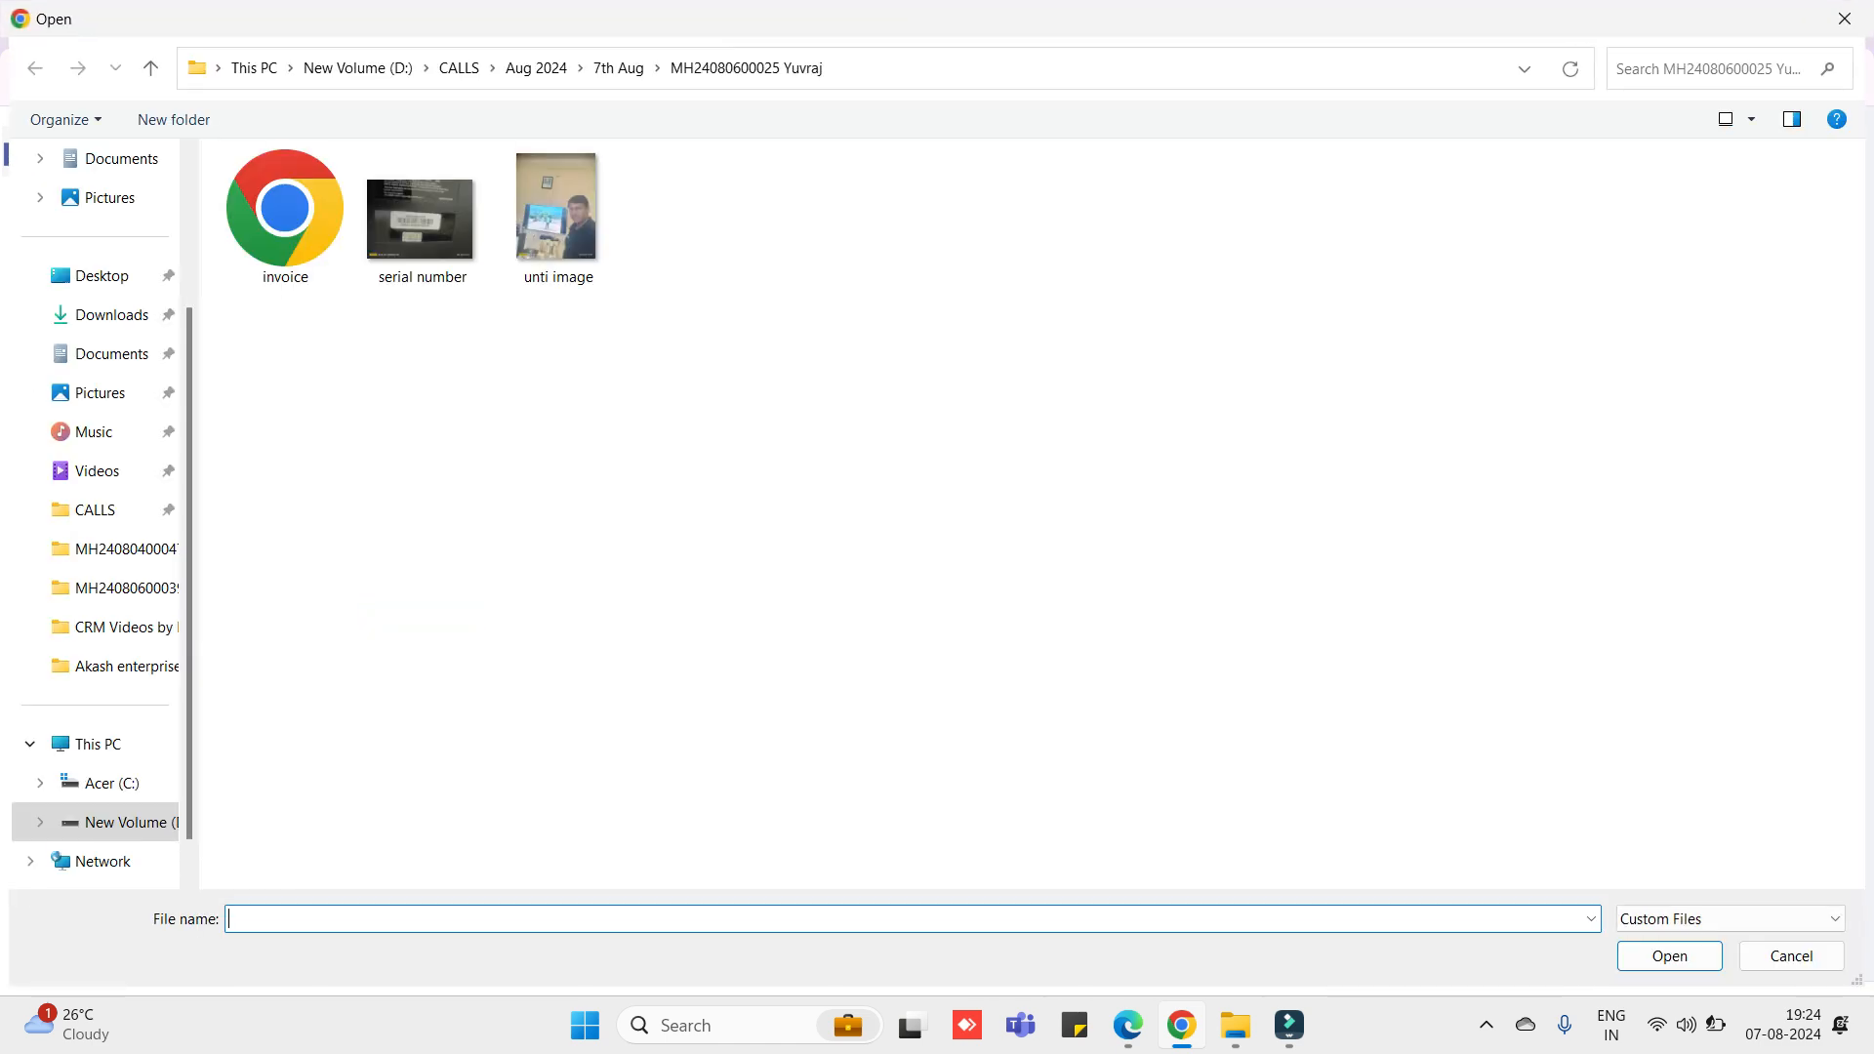
click(285, 215)
key(Return)
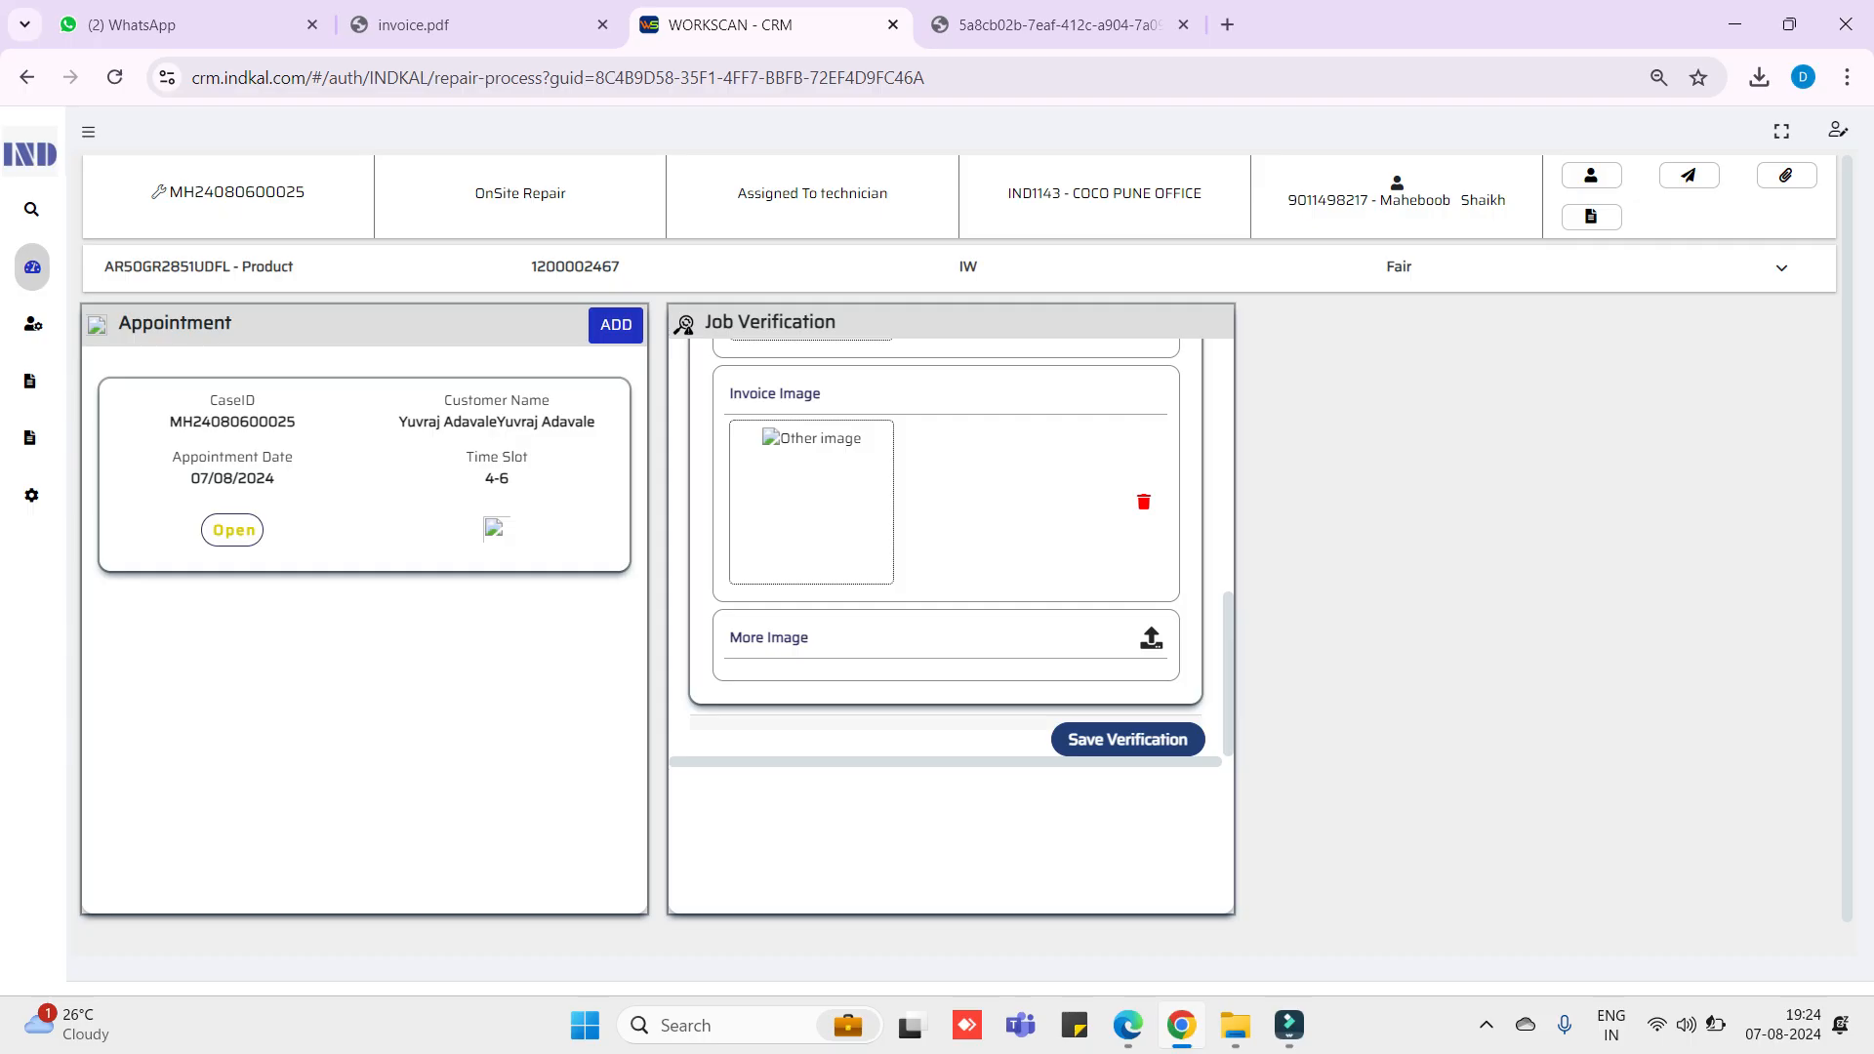
click(1151, 639)
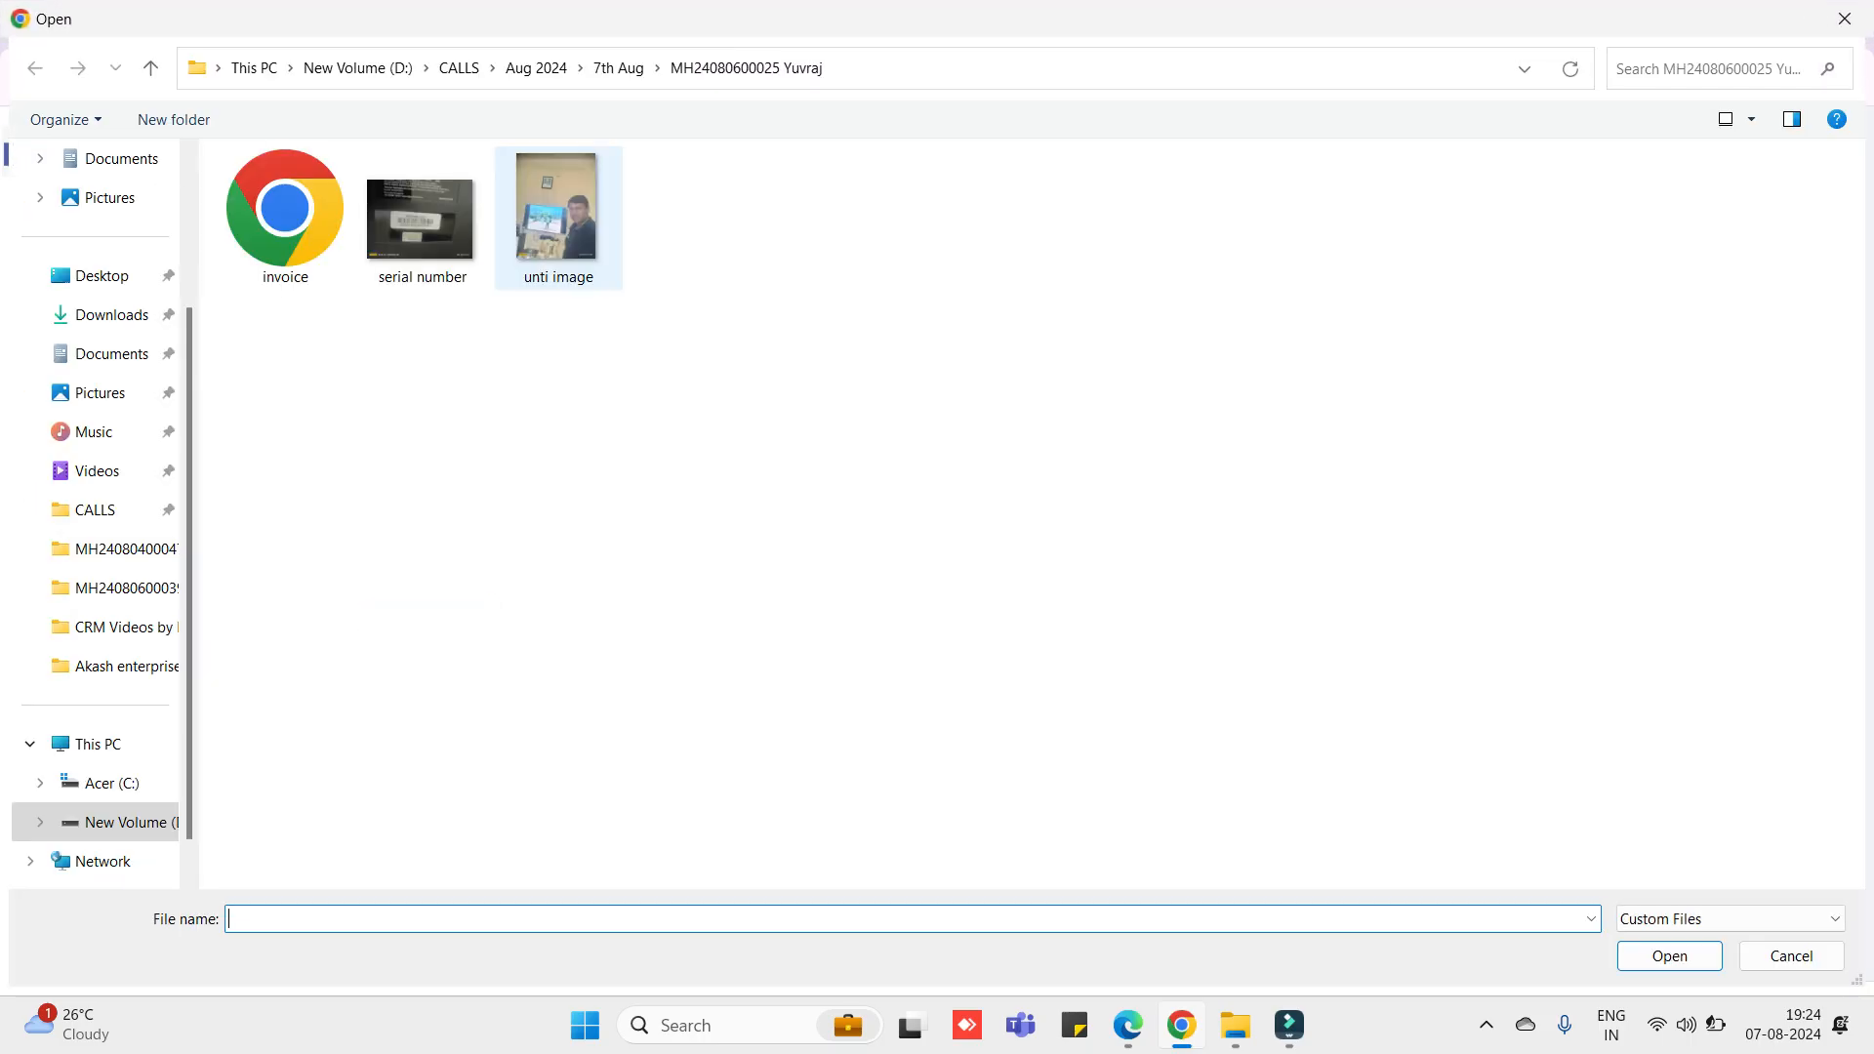
double_click(558, 217)
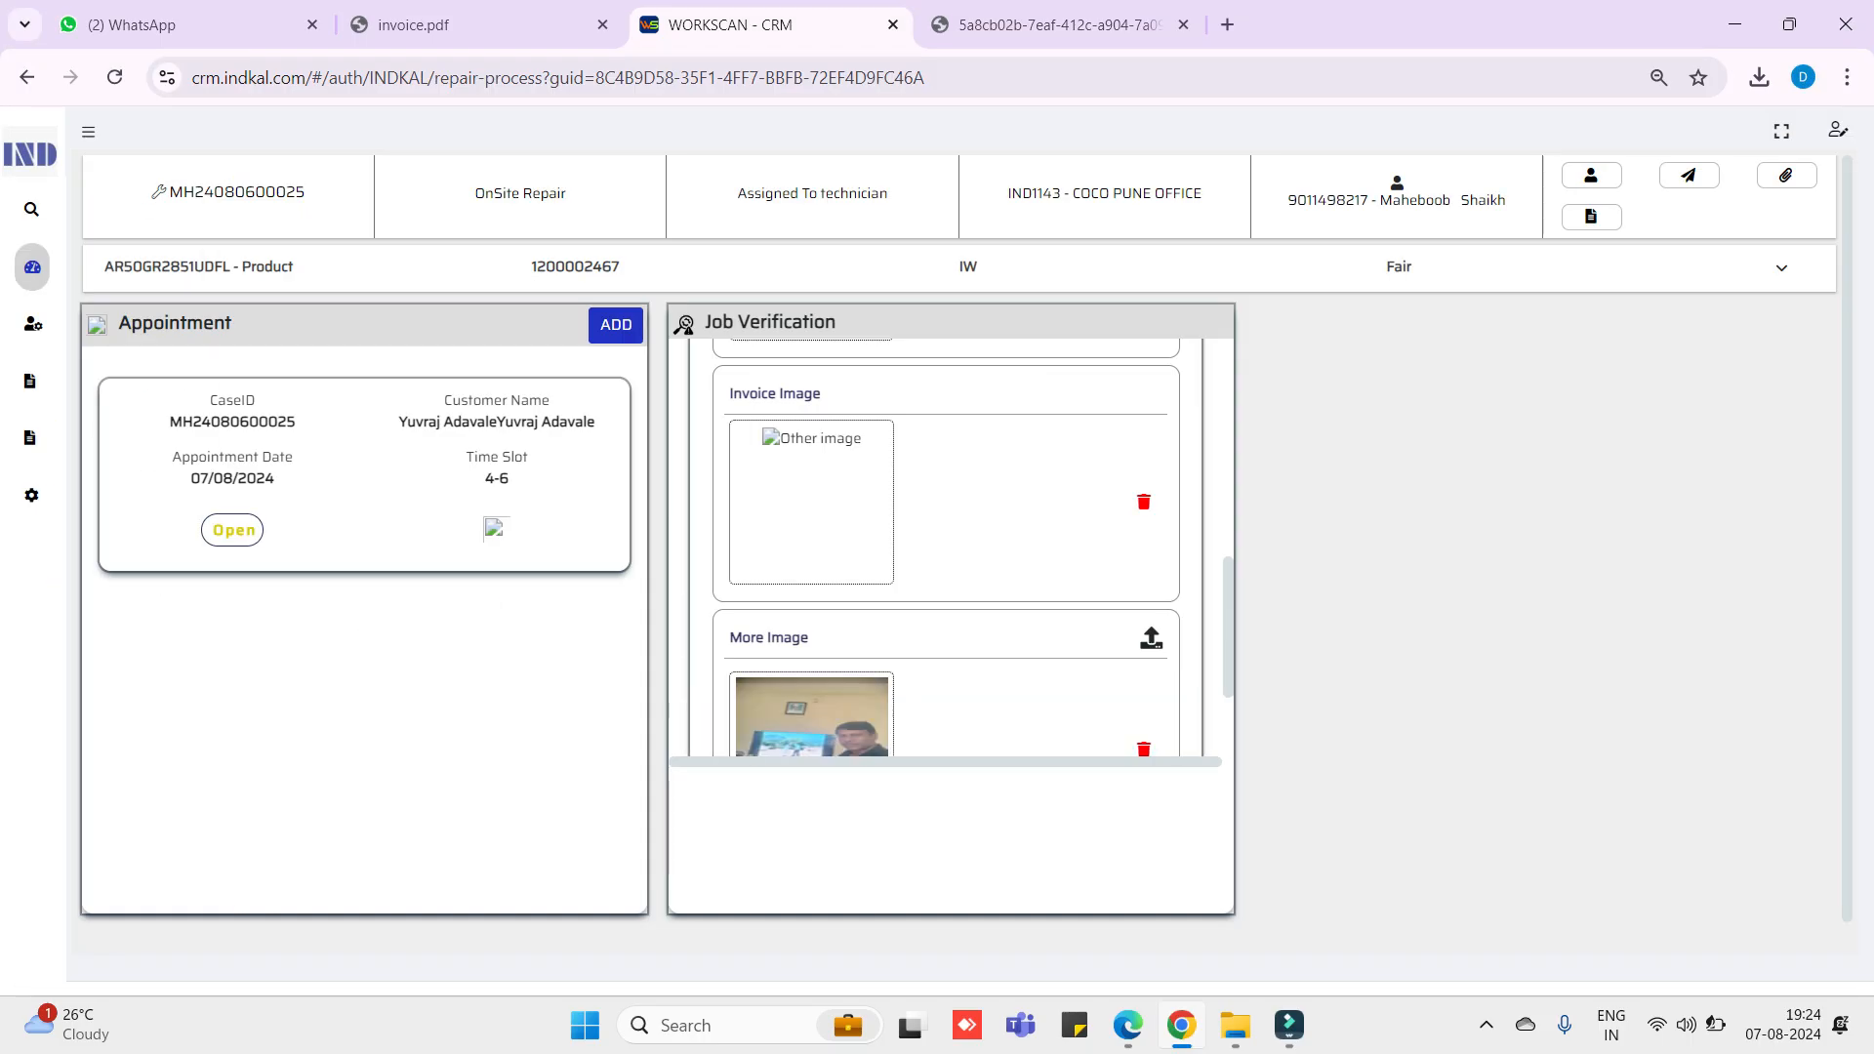
scroll(946, 546, down, 2)
scroll(945, 546, up, 4)
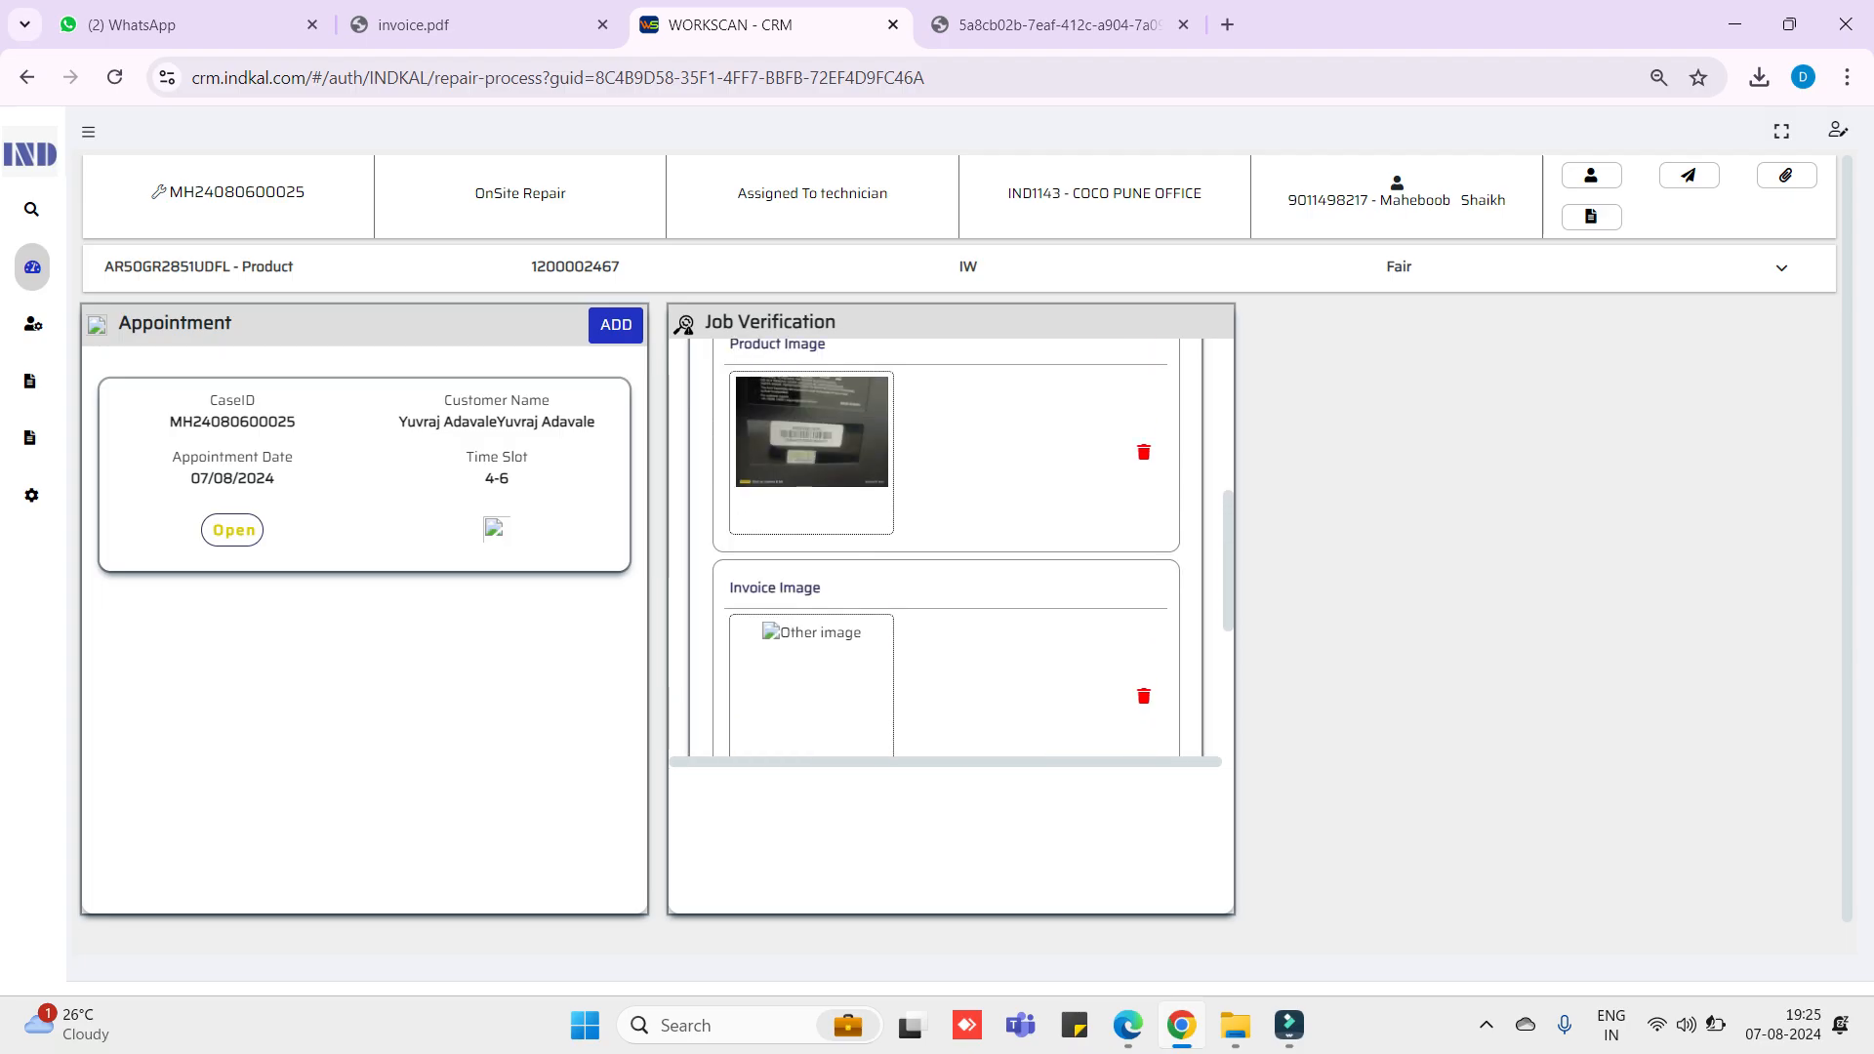
scroll(945, 547, down, 3)
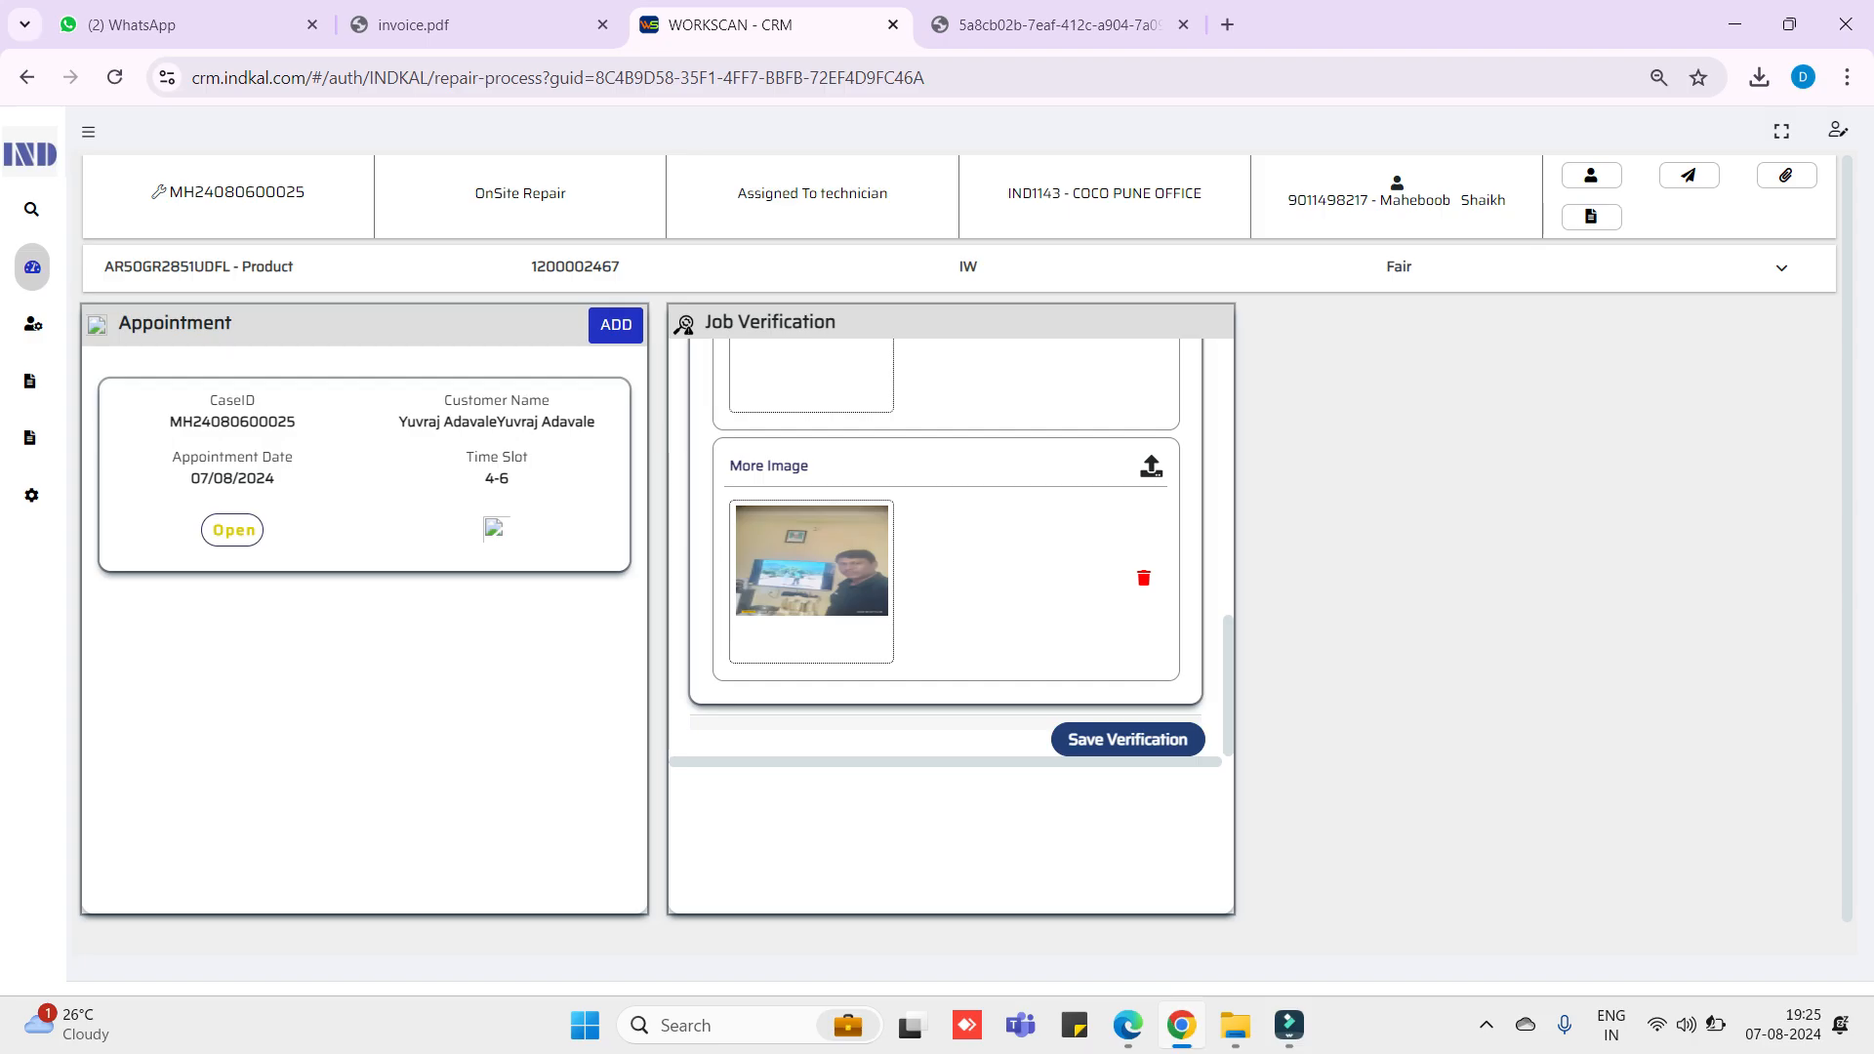
scroll(945, 546, up, 3)
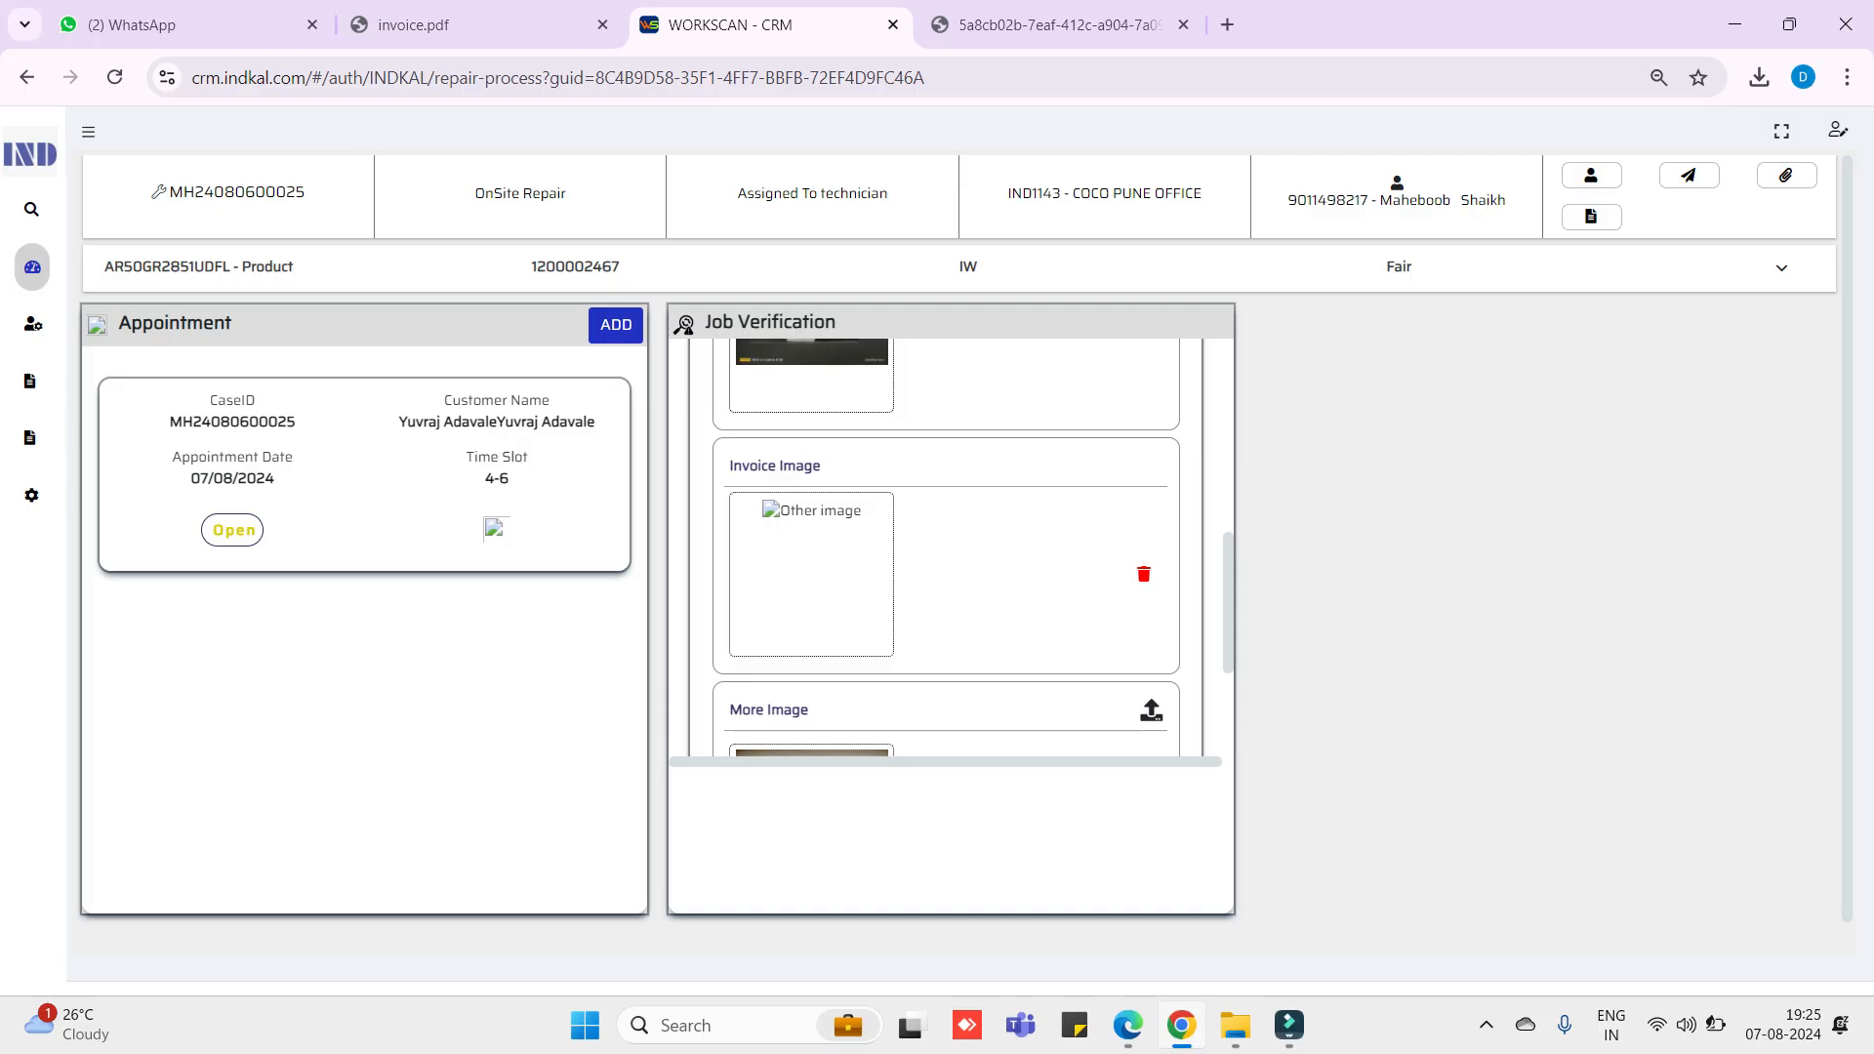
- Open the uploaded Invoice Image in a new tab, view it, and return to the case page
right_click(766, 514)
click(867, 574)
click(1058, 26)
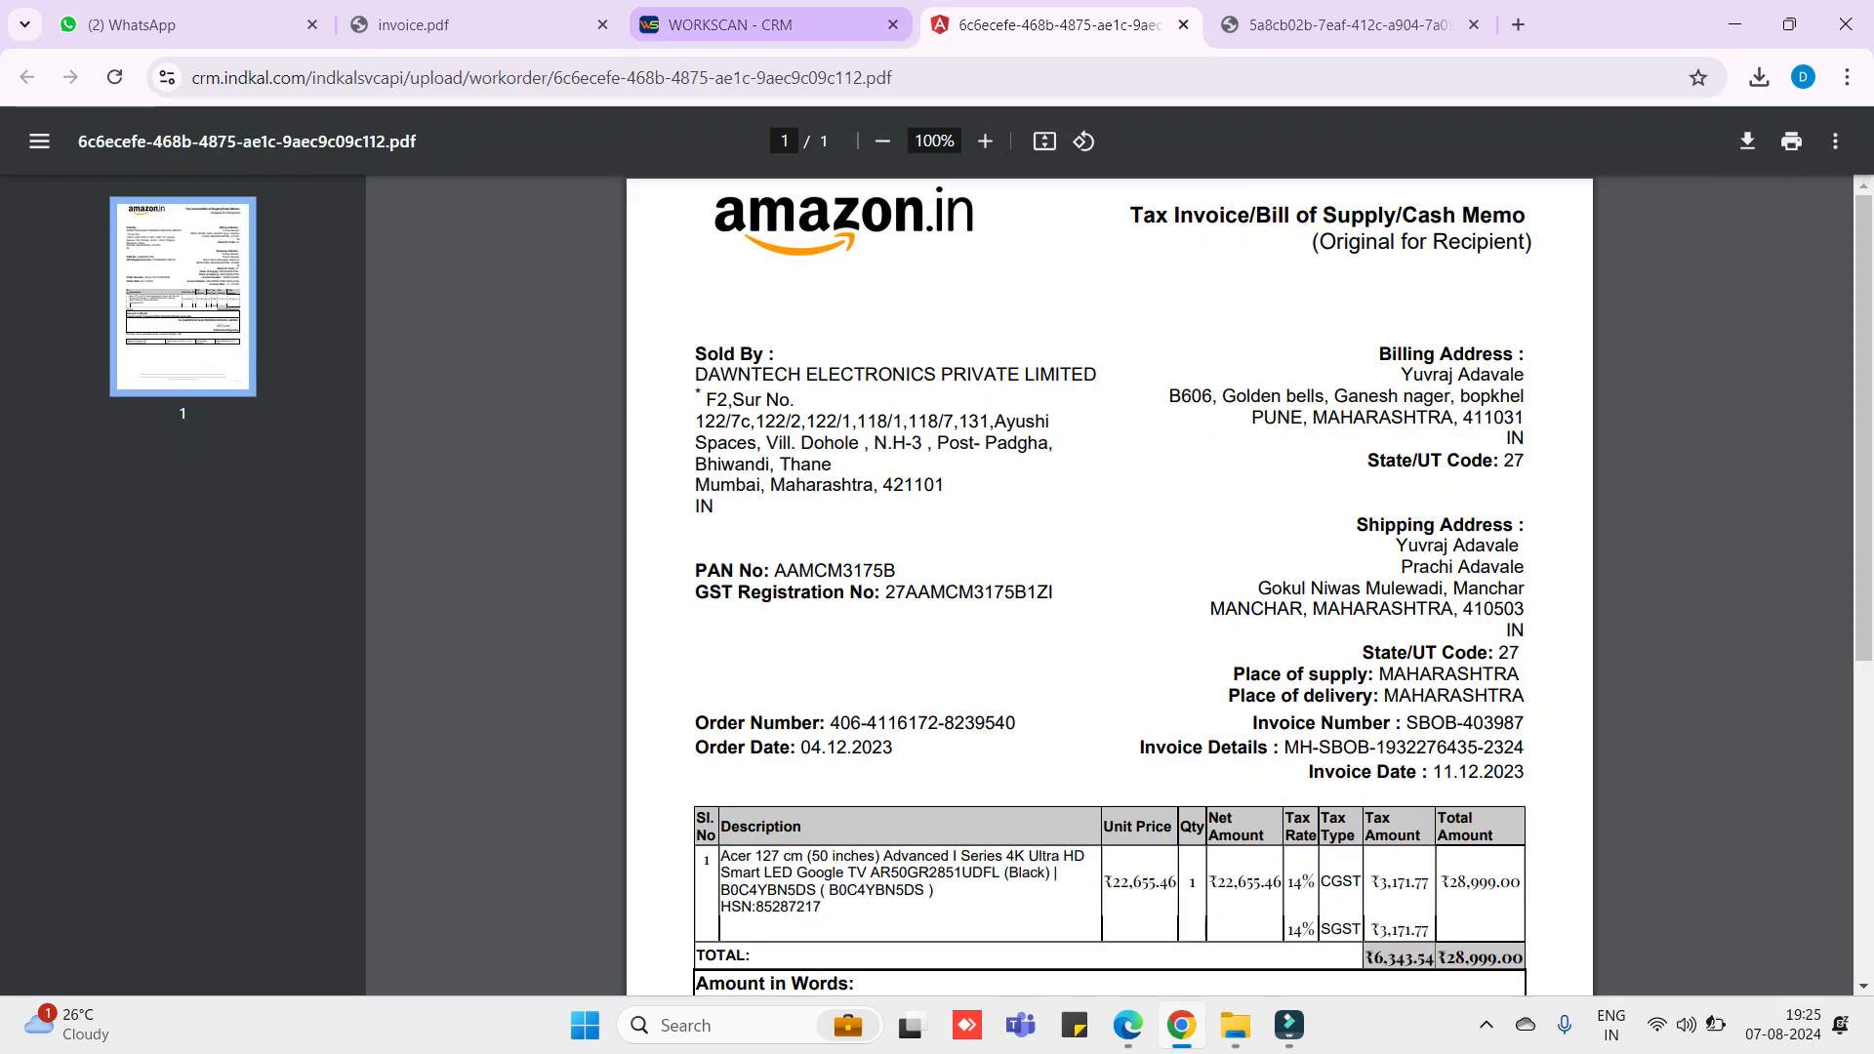
click(766, 24)
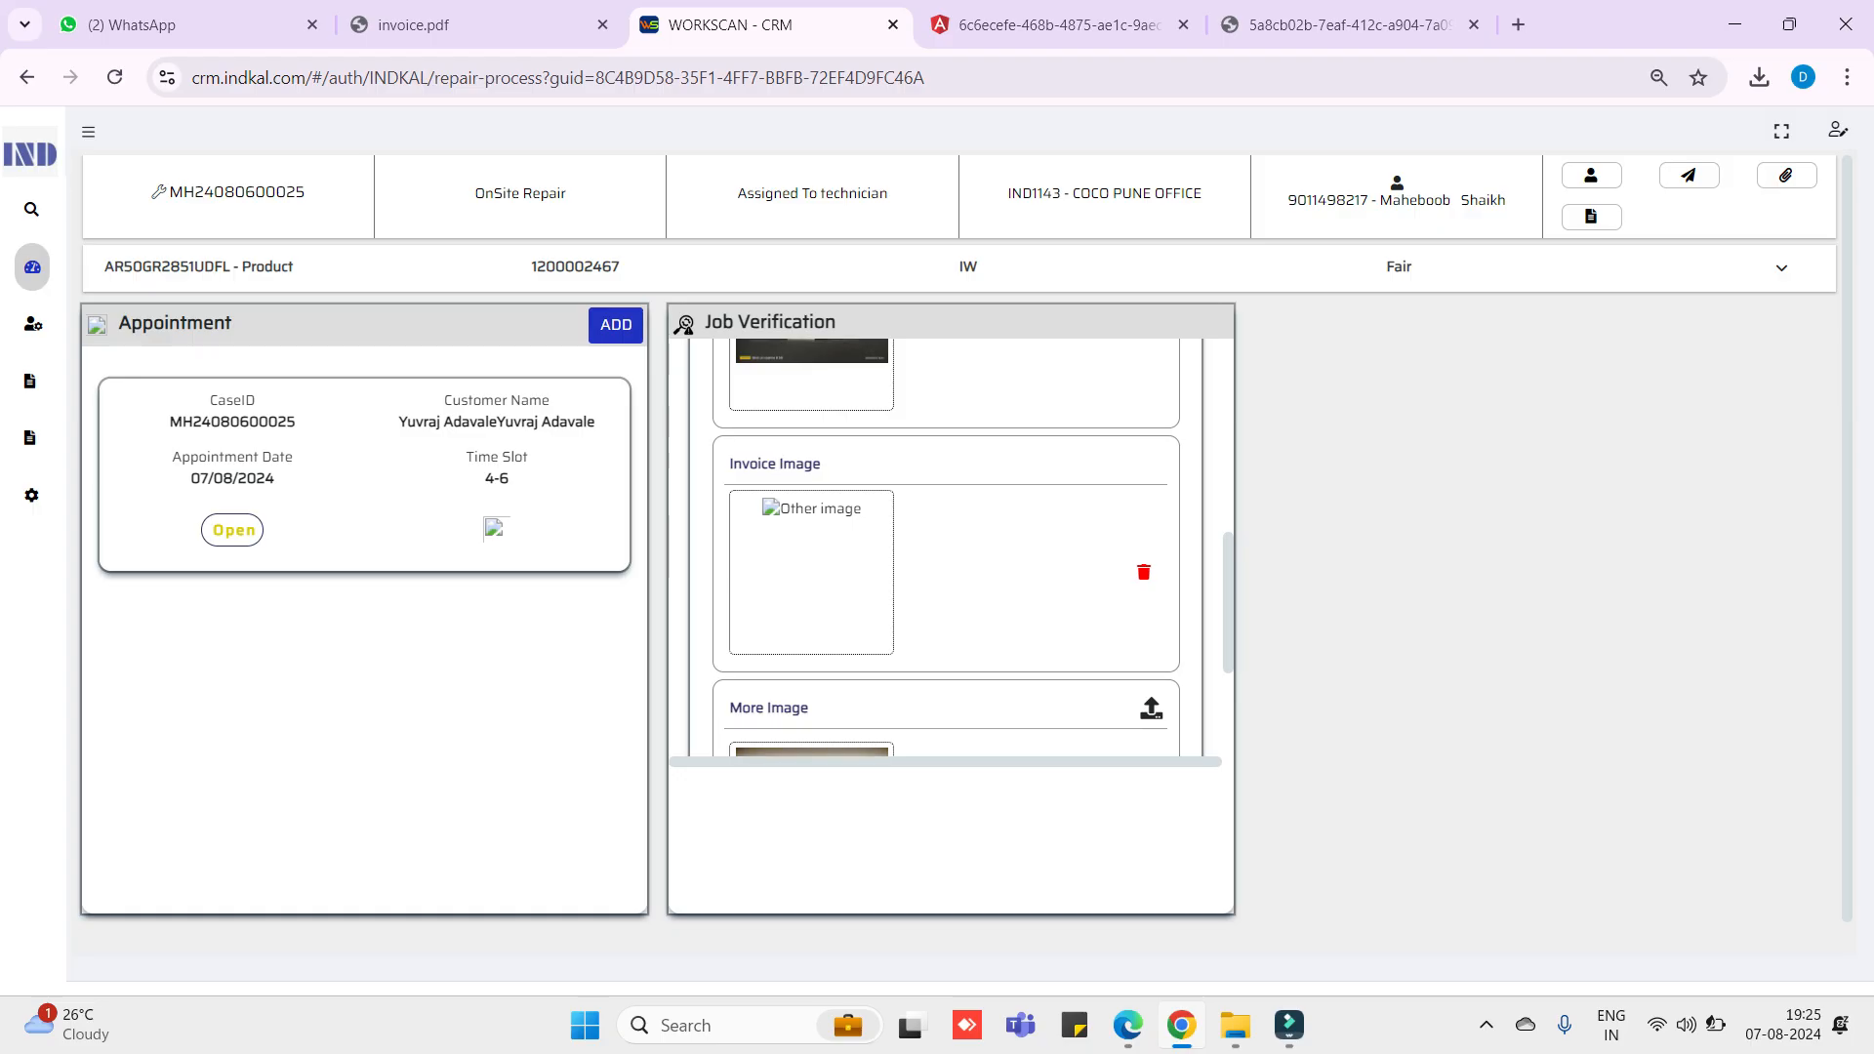
scroll(947, 546, down, 3)
scroll(946, 547, up, 4)
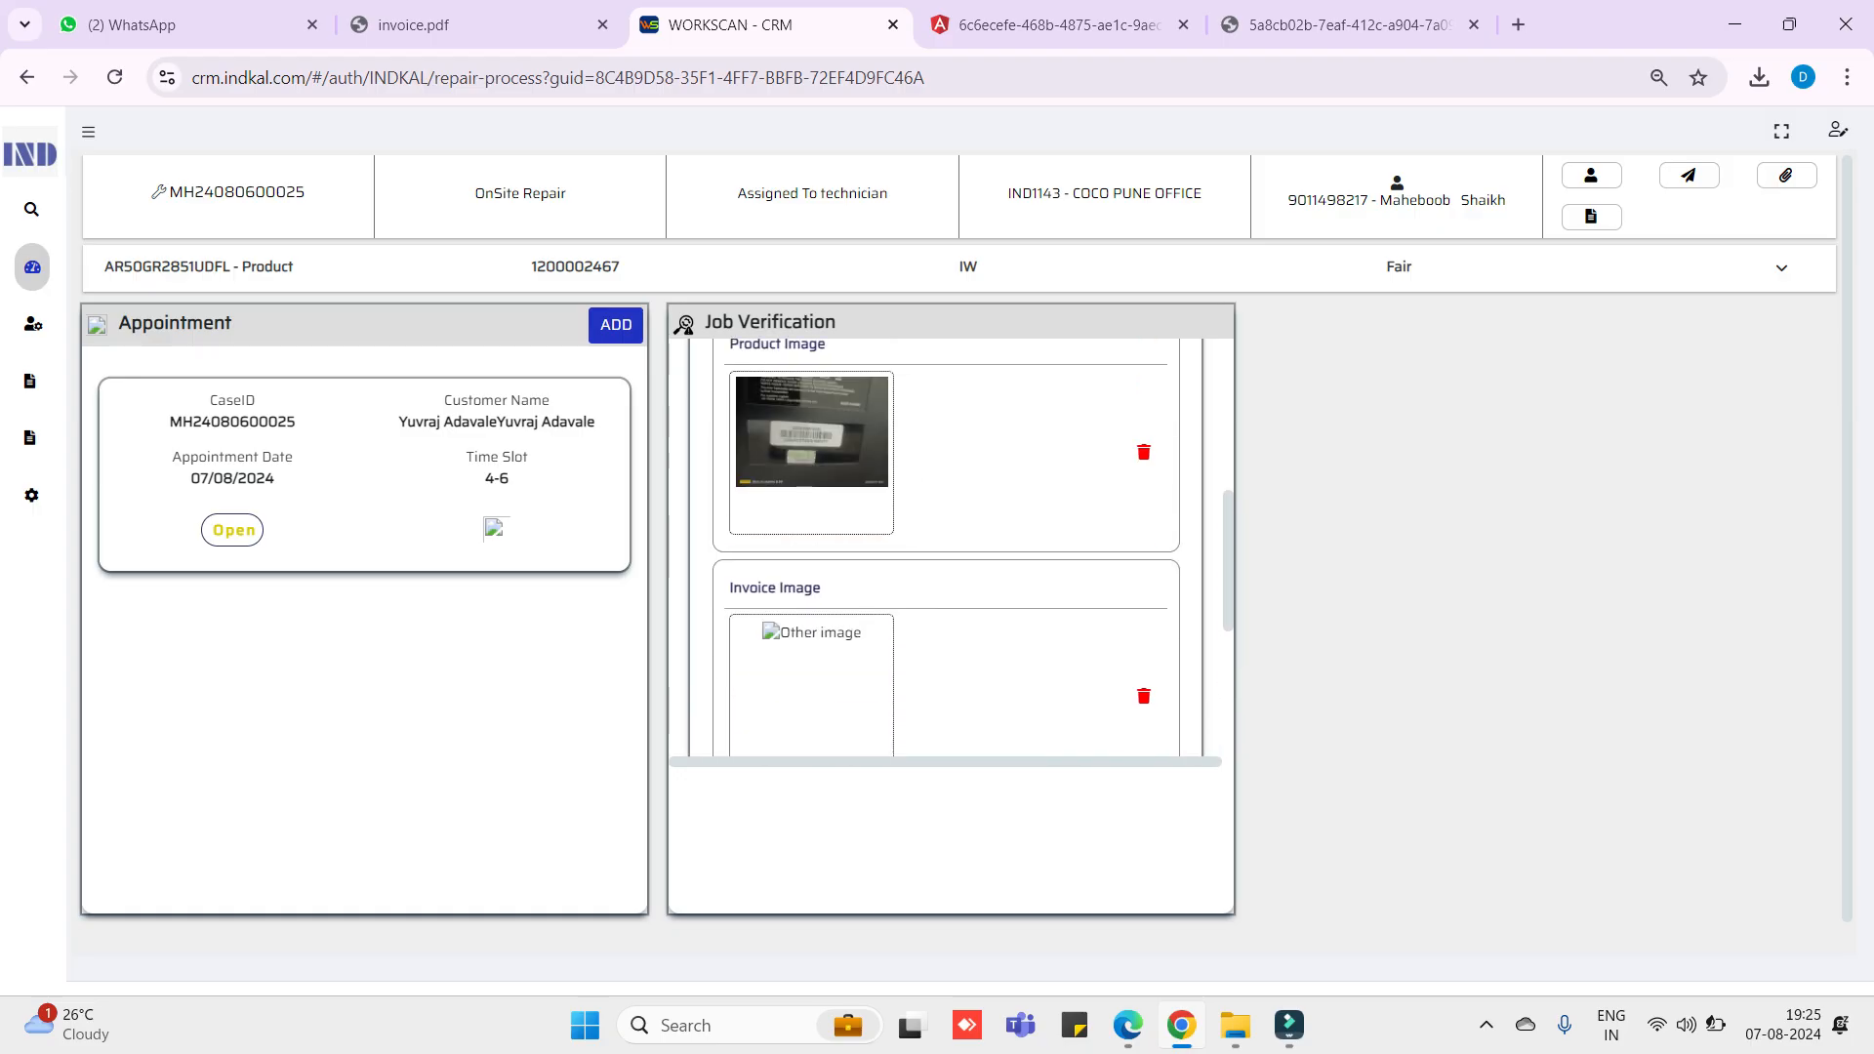
- Reopen the invoice image in a new tab, then close the extra invoice tabs
right_click(814, 623)
click(898, 683)
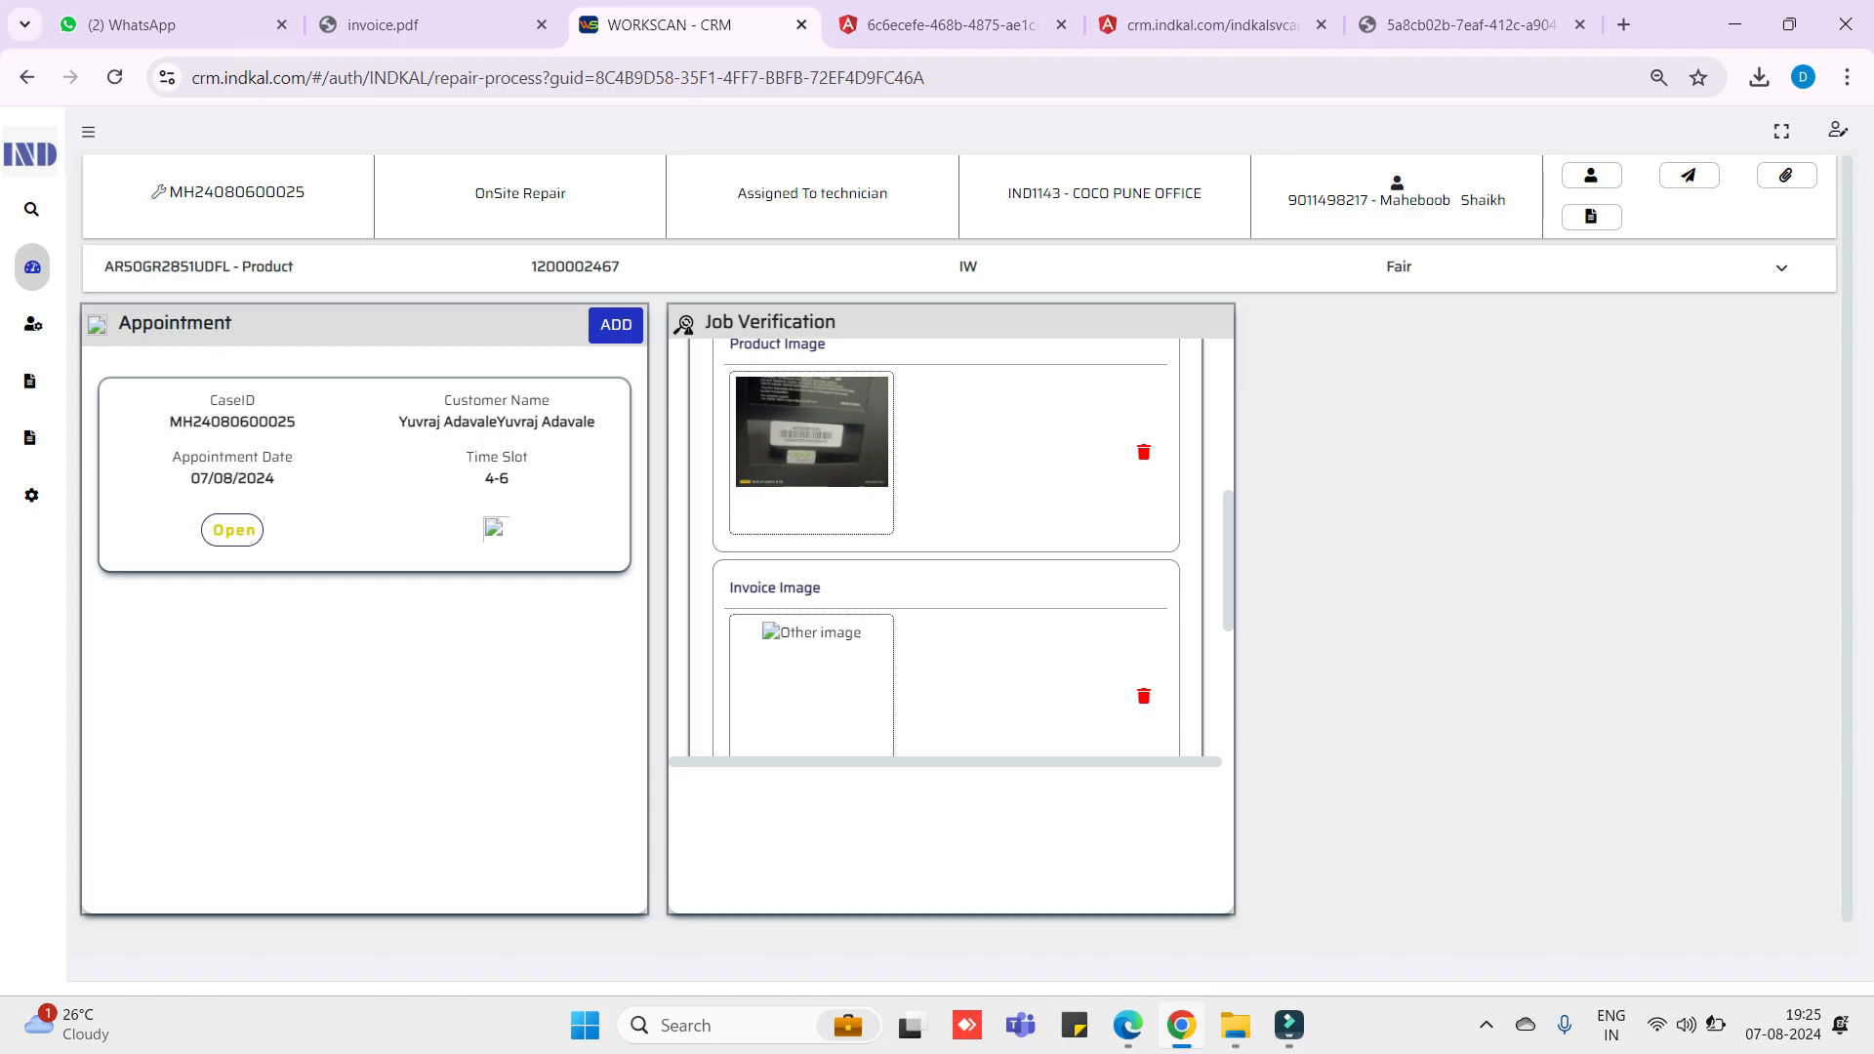
click(1202, 25)
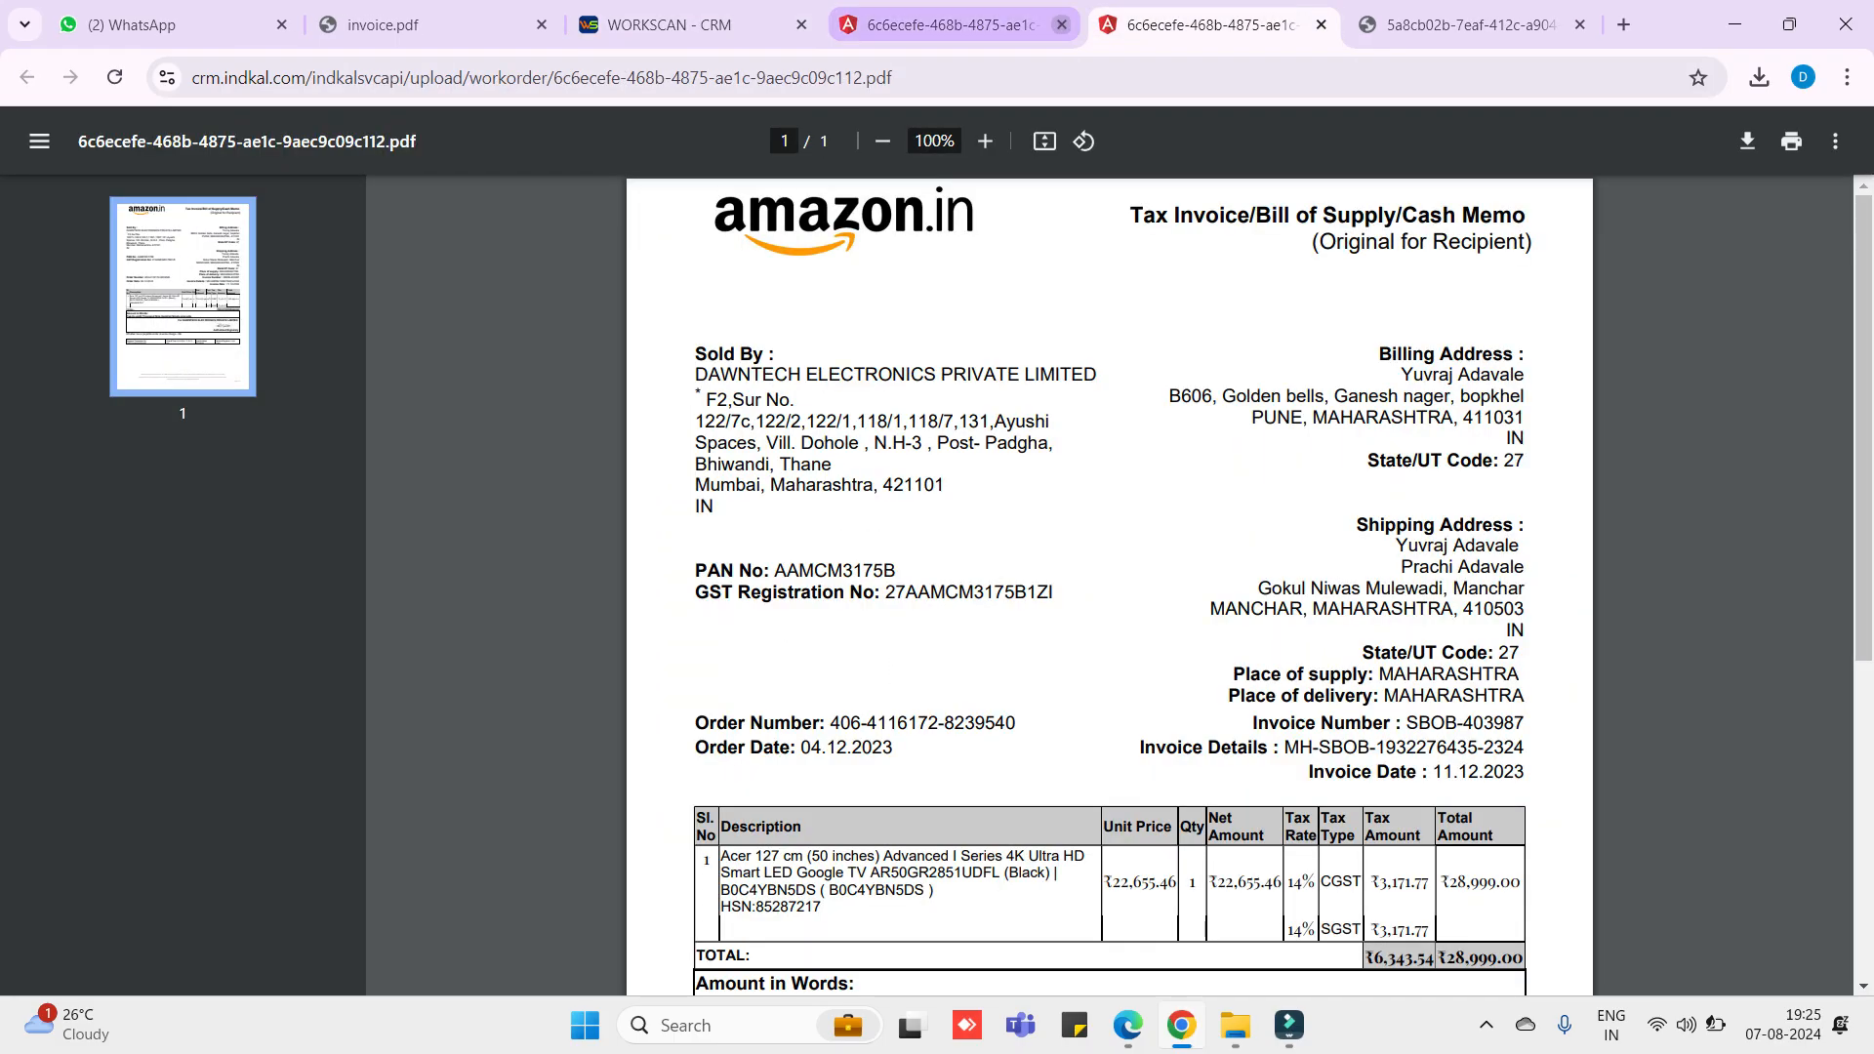
click(1061, 24)
click(1062, 25)
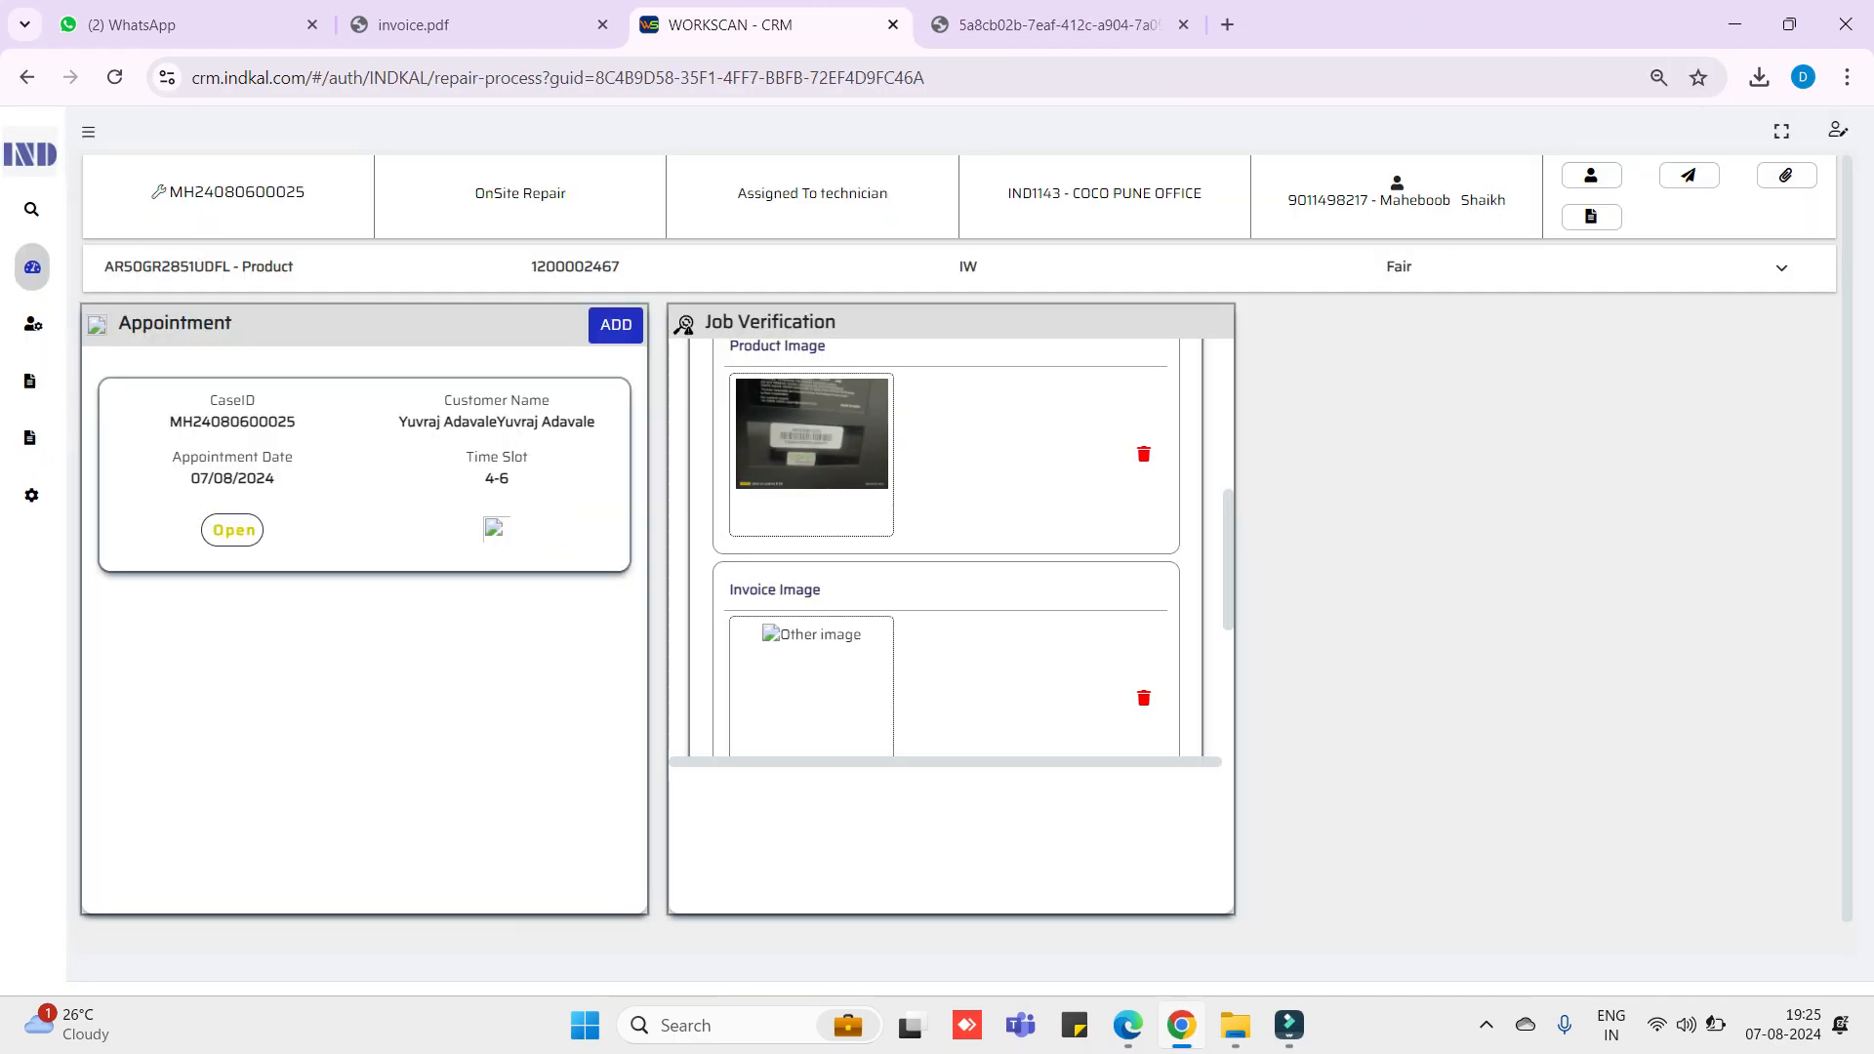
scroll(945, 548, up, 2)
scroll(944, 549, down, 1)
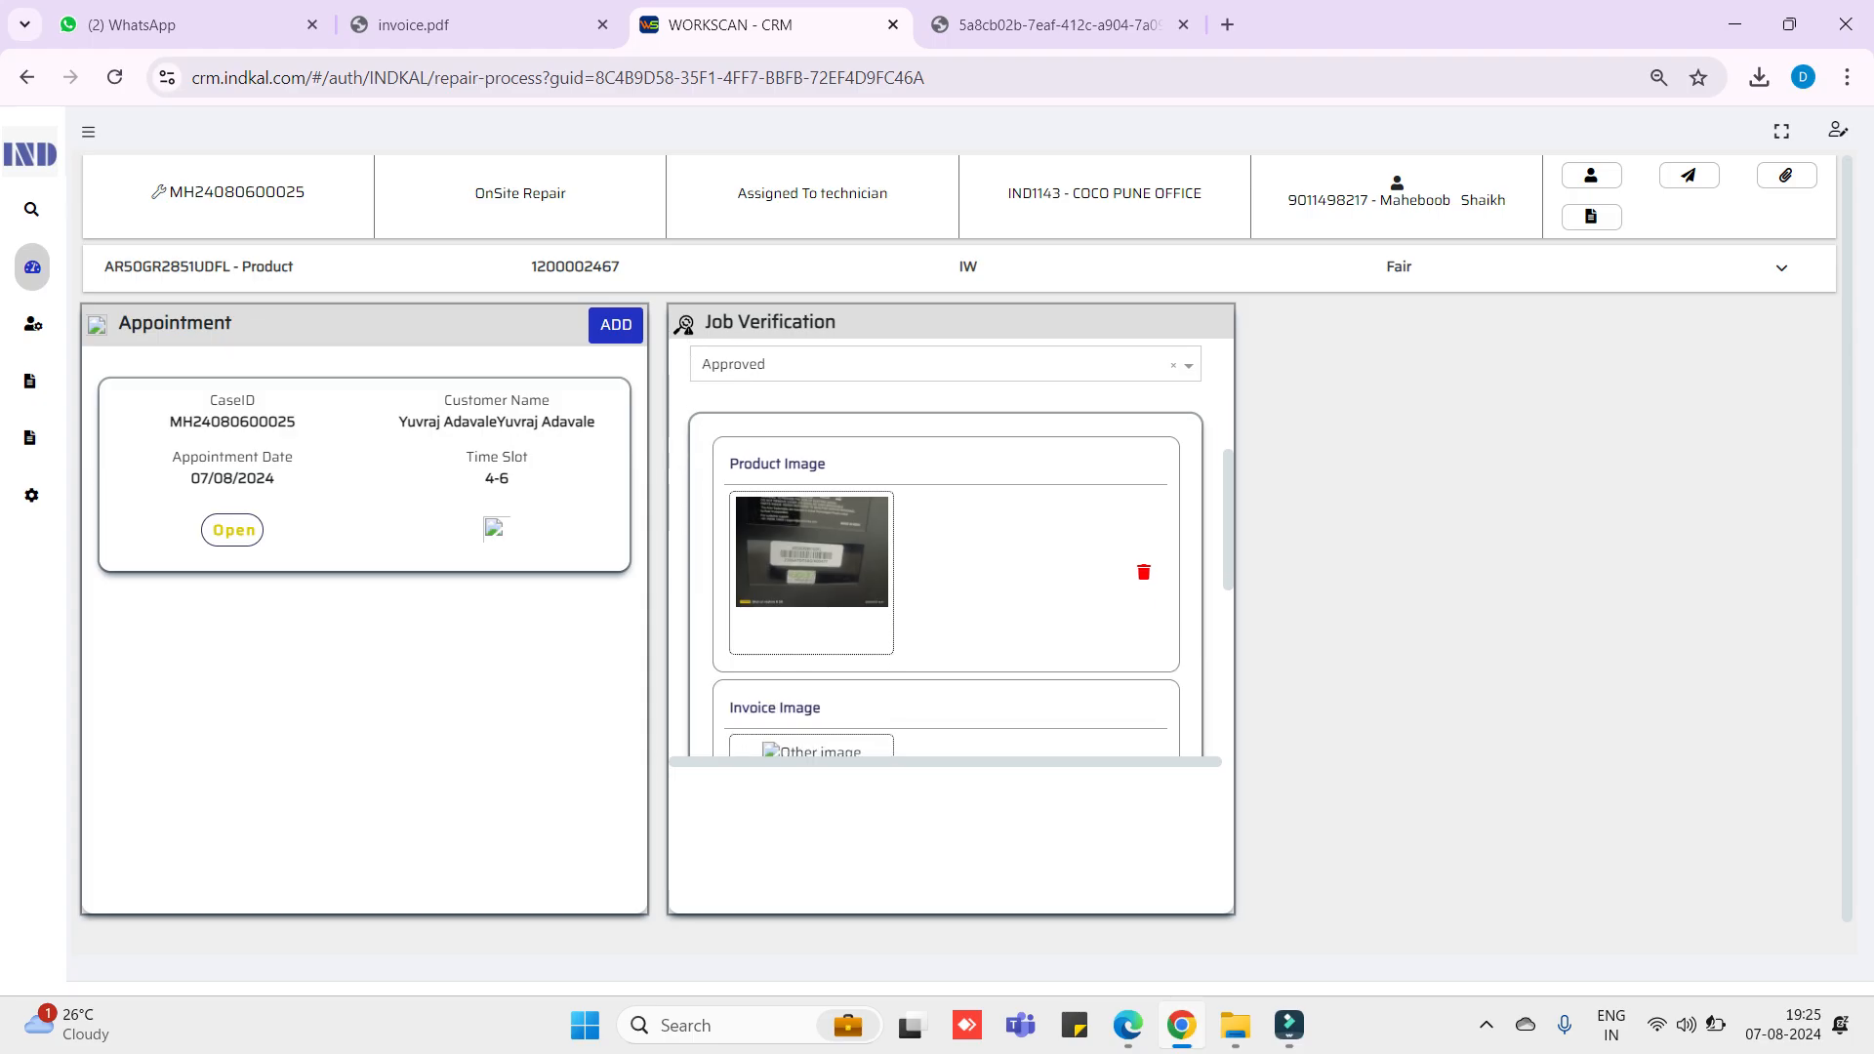
scroll(944, 548, down, 5)
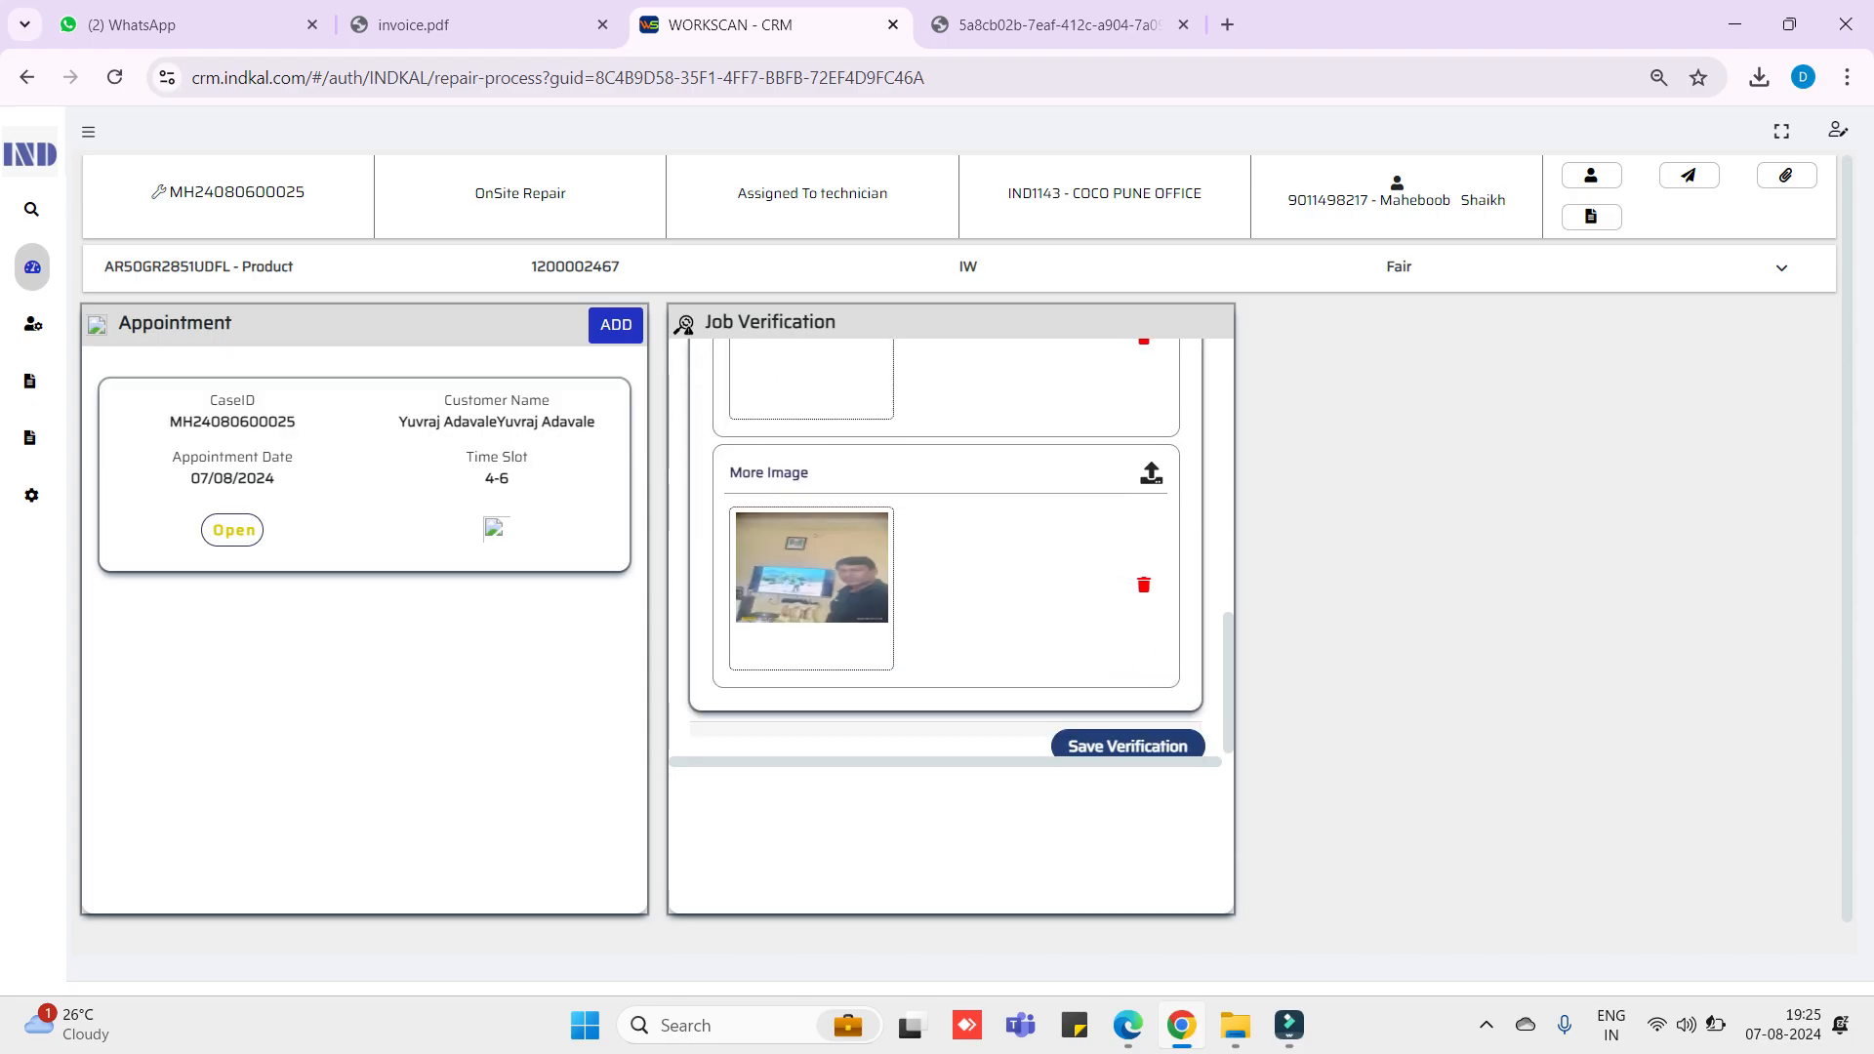
scroll(944, 548, up, 3)
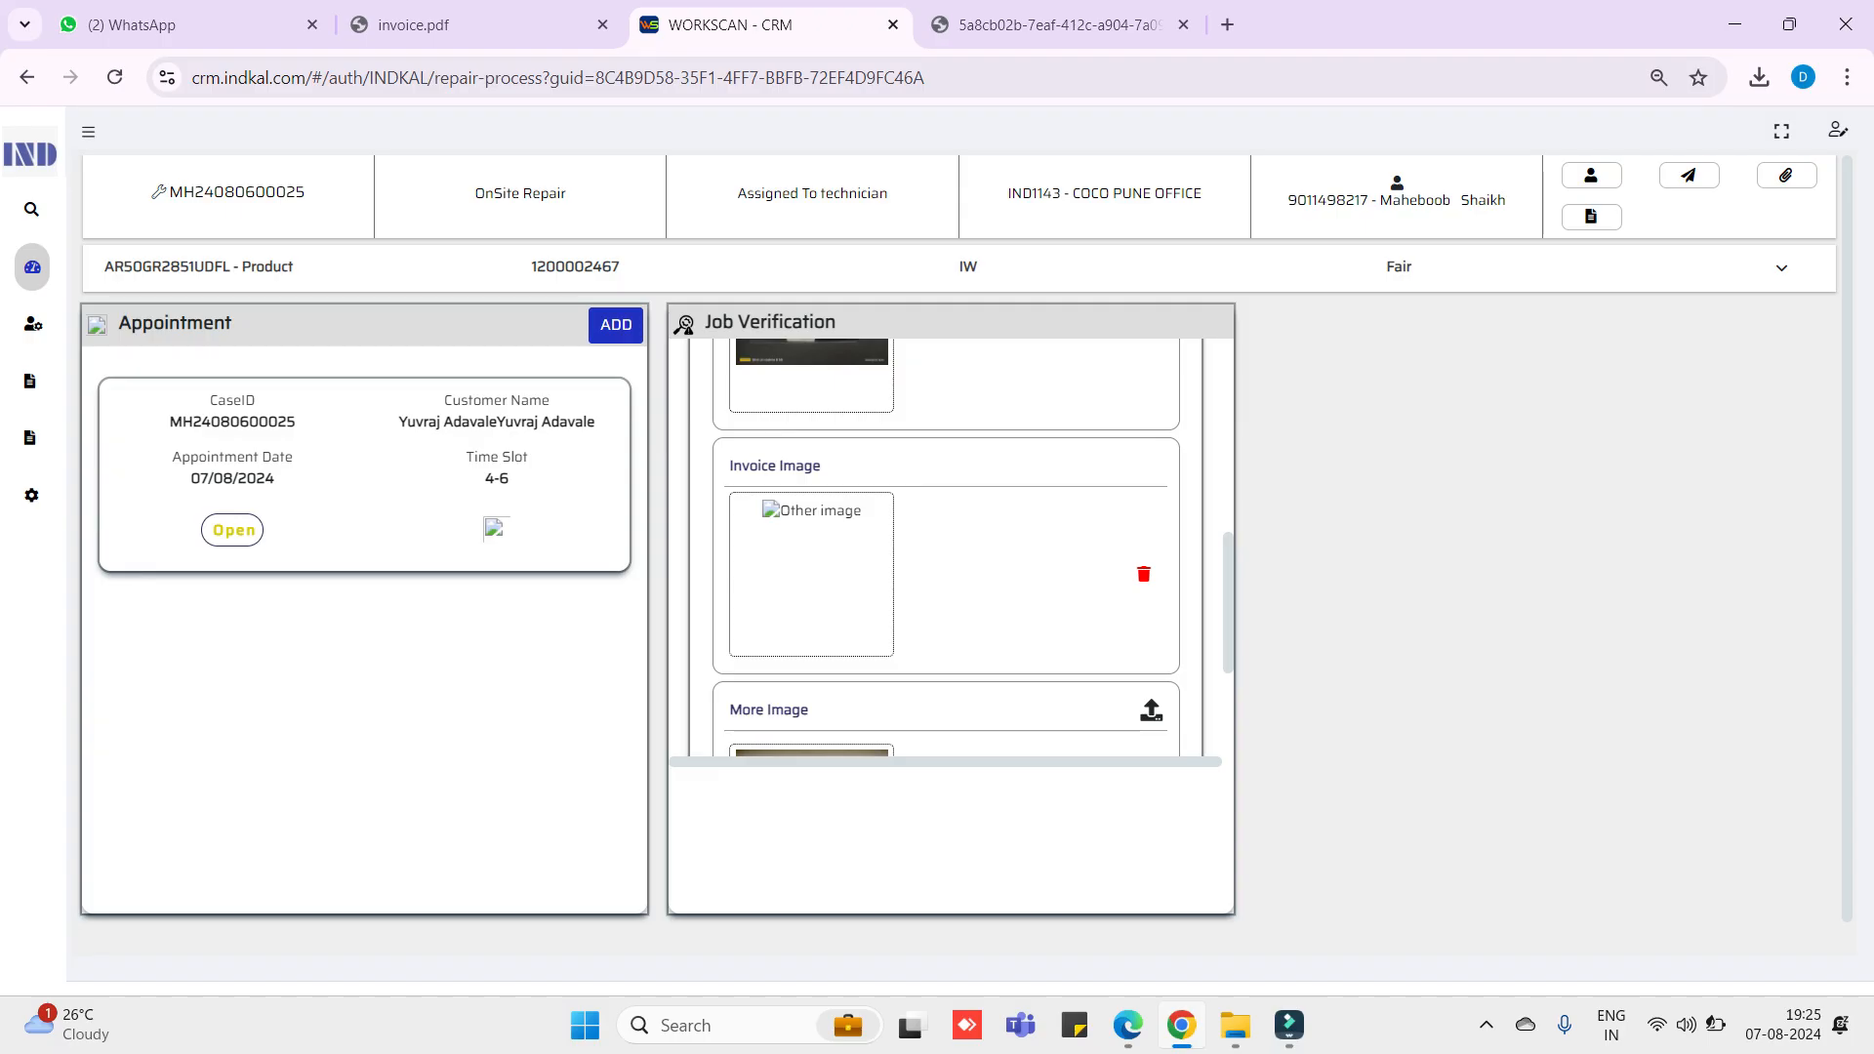
- Open the invoice image once more to review the Amazon tax invoice, then return to job verification
right_click(774, 508)
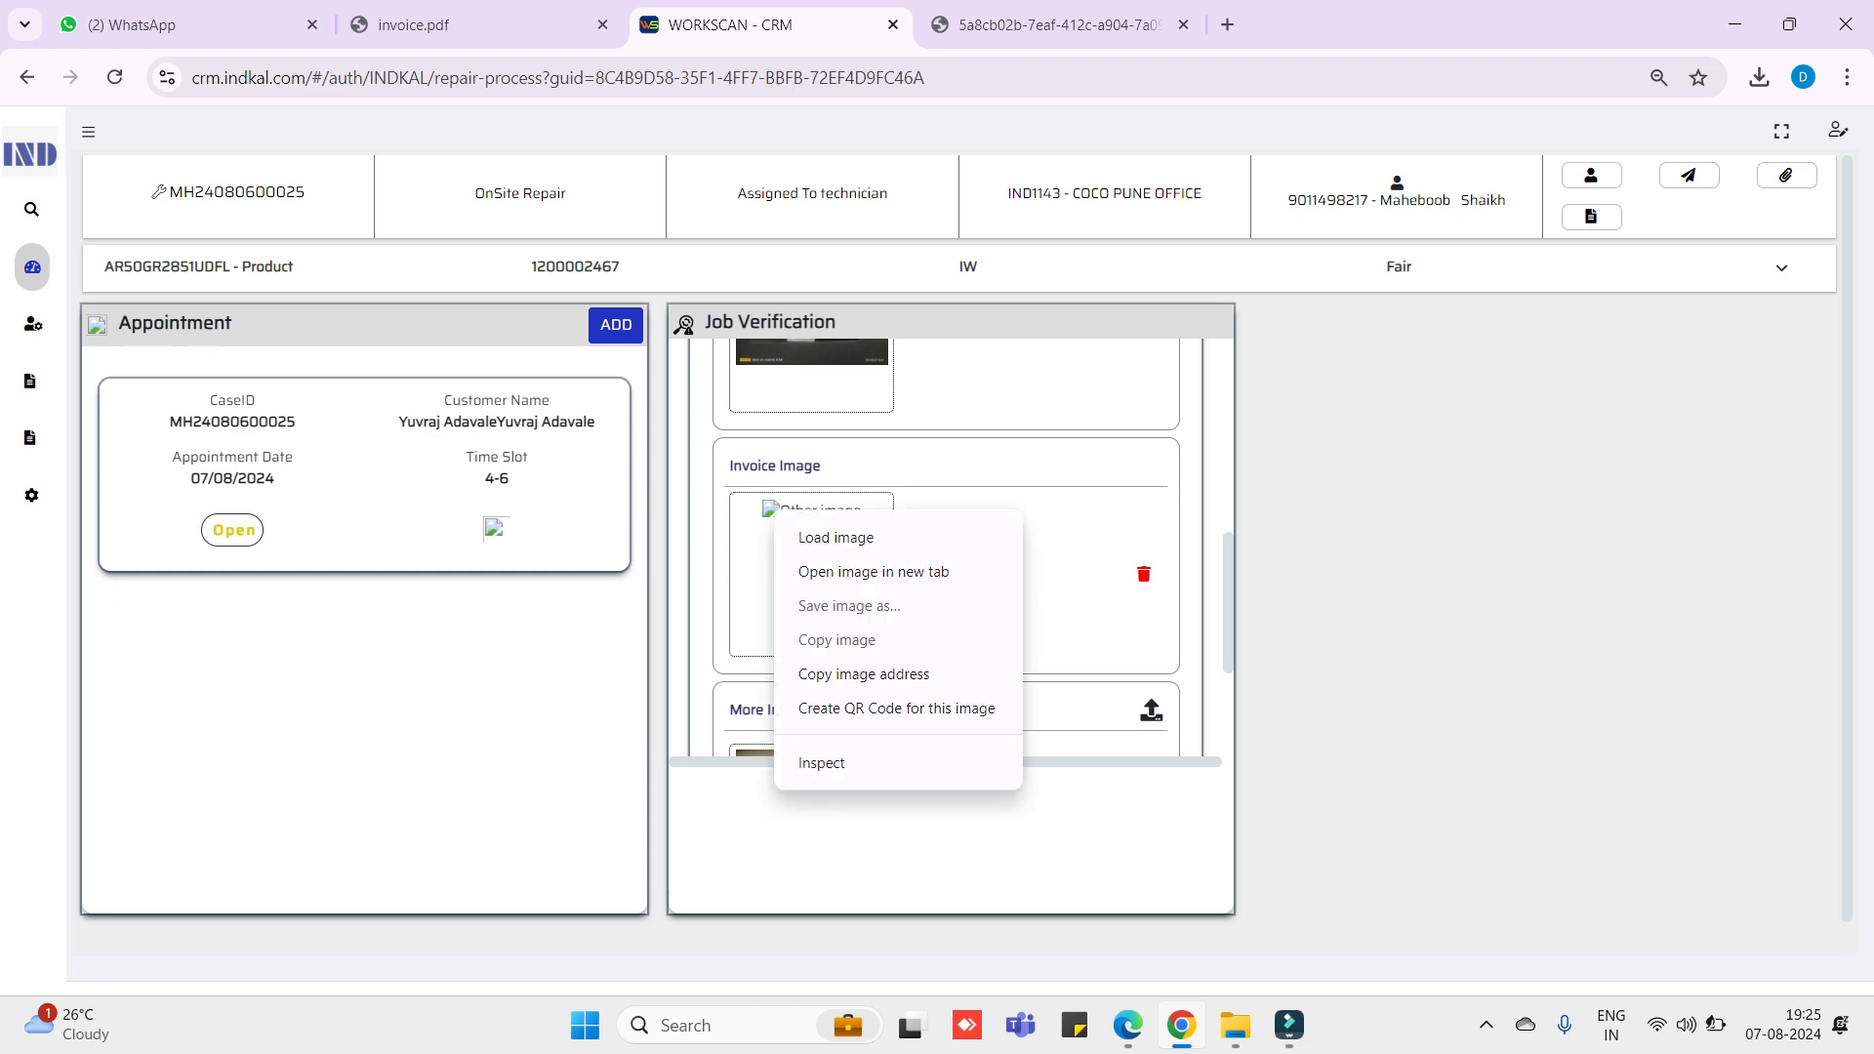
click(873, 571)
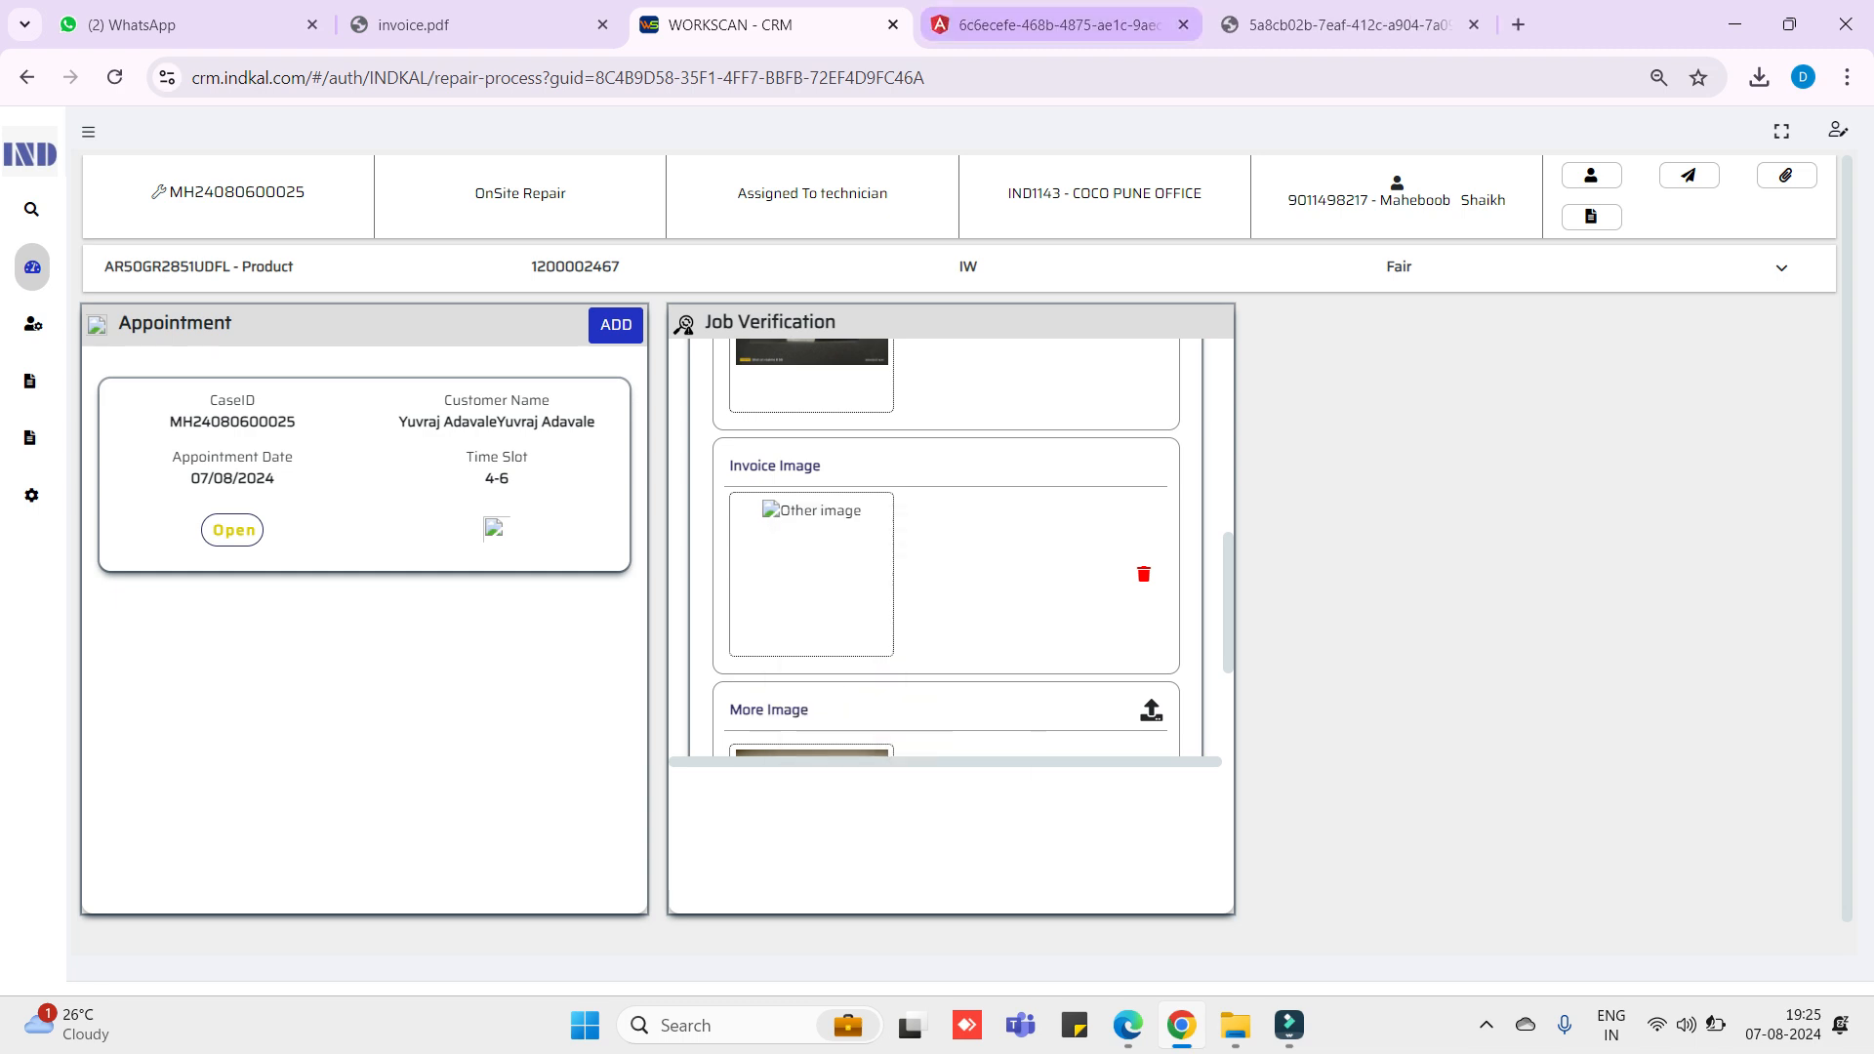
click(1054, 25)
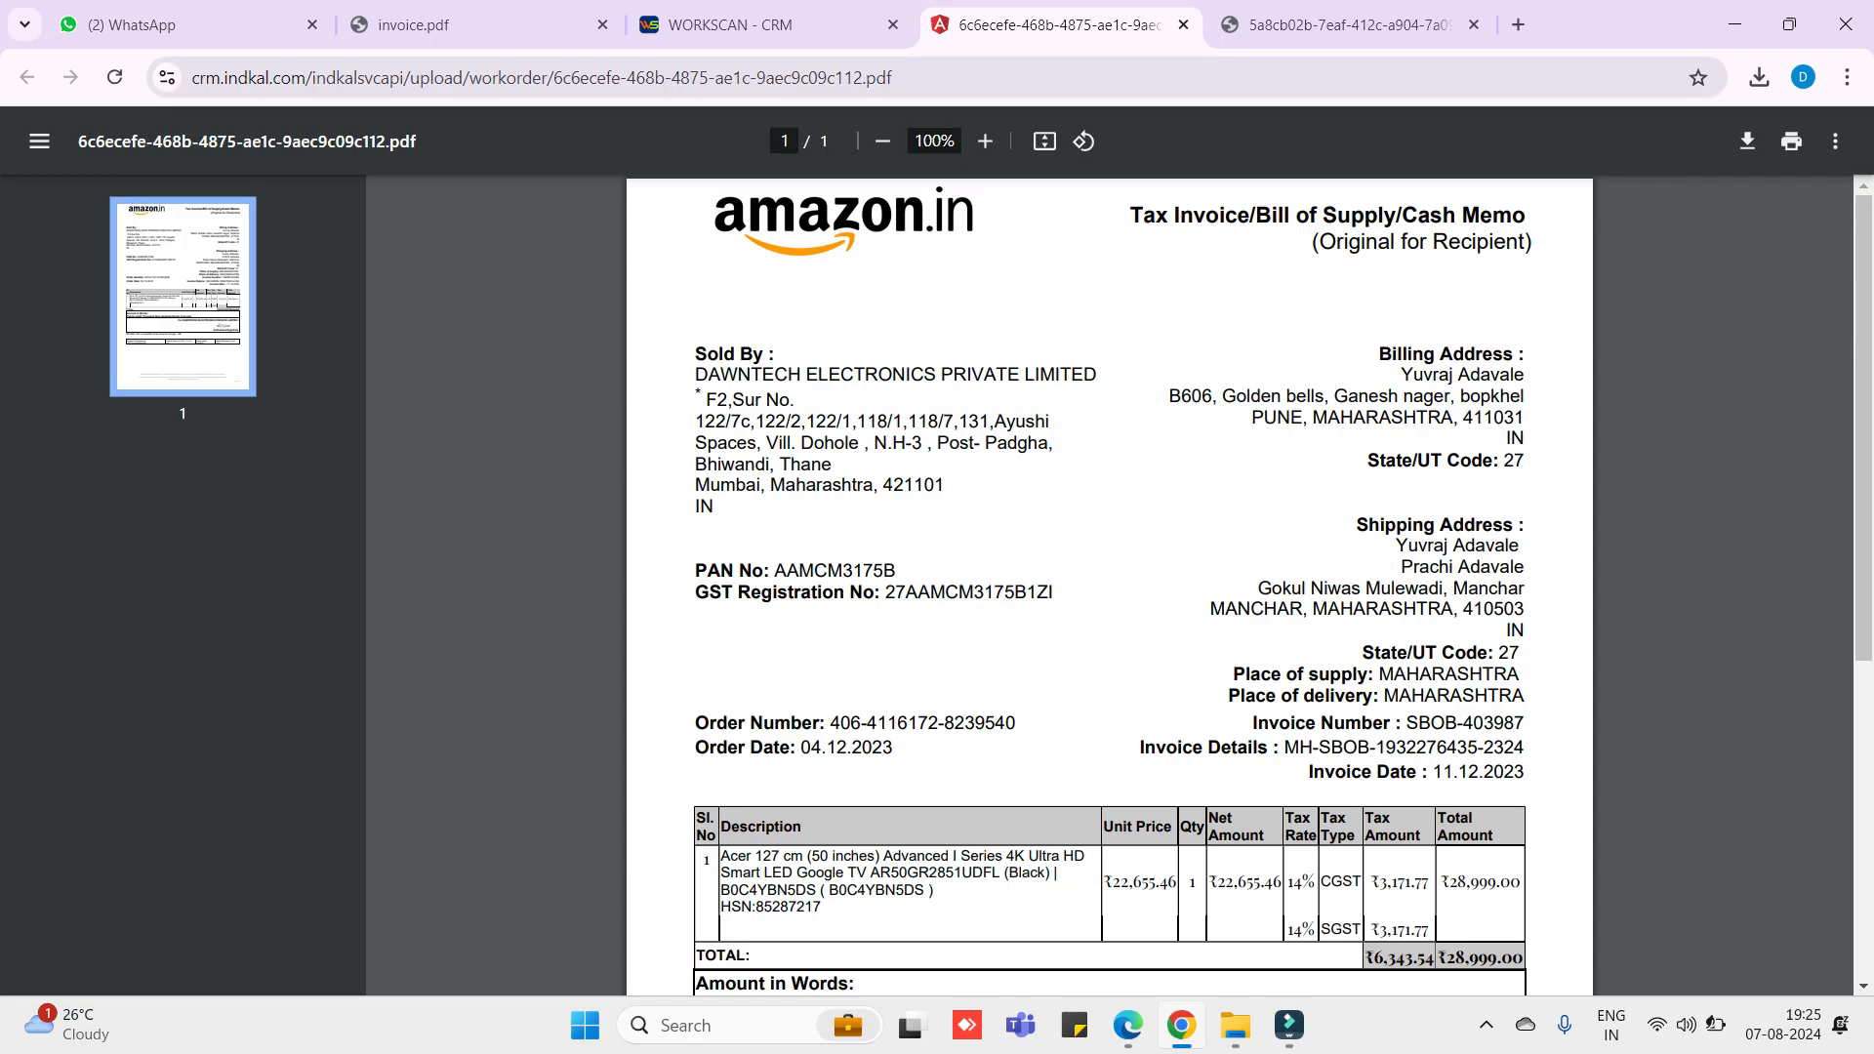
click(741, 24)
scroll(946, 546, down, 1)
scroll(946, 546, down, 2)
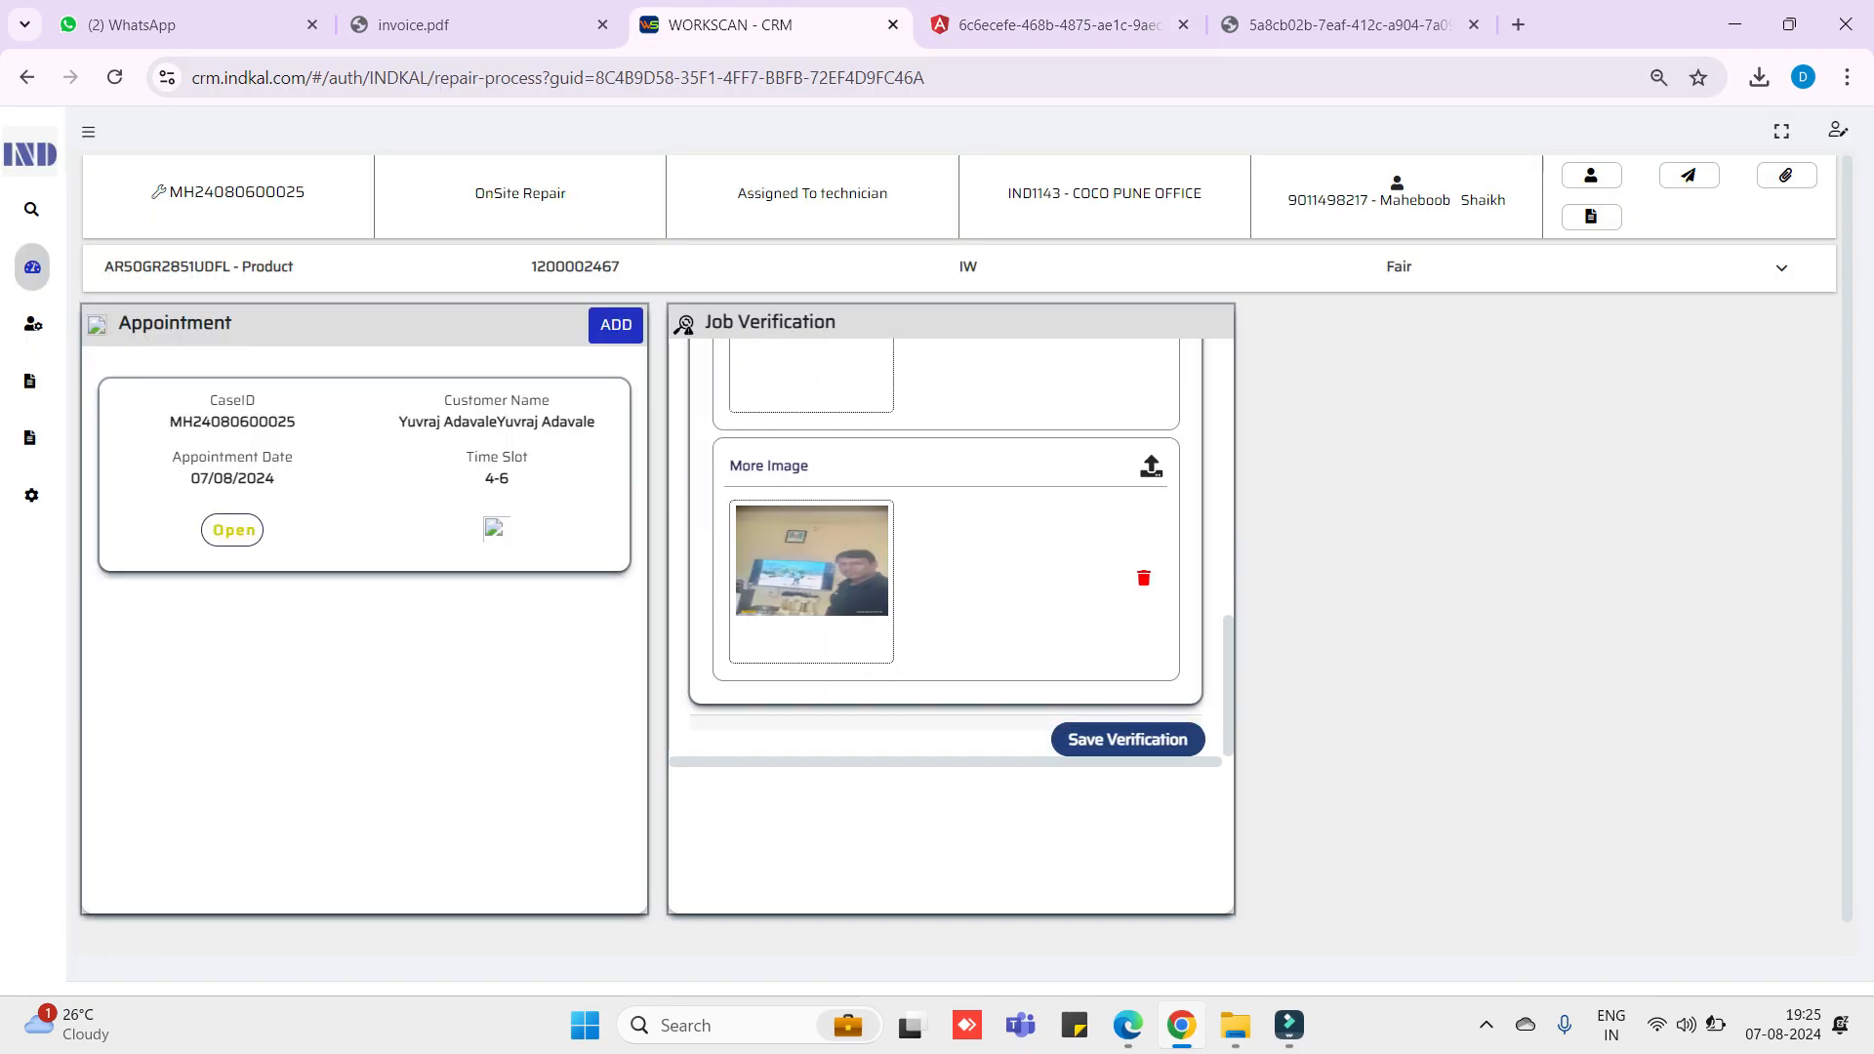
scroll(945, 547, up, 5)
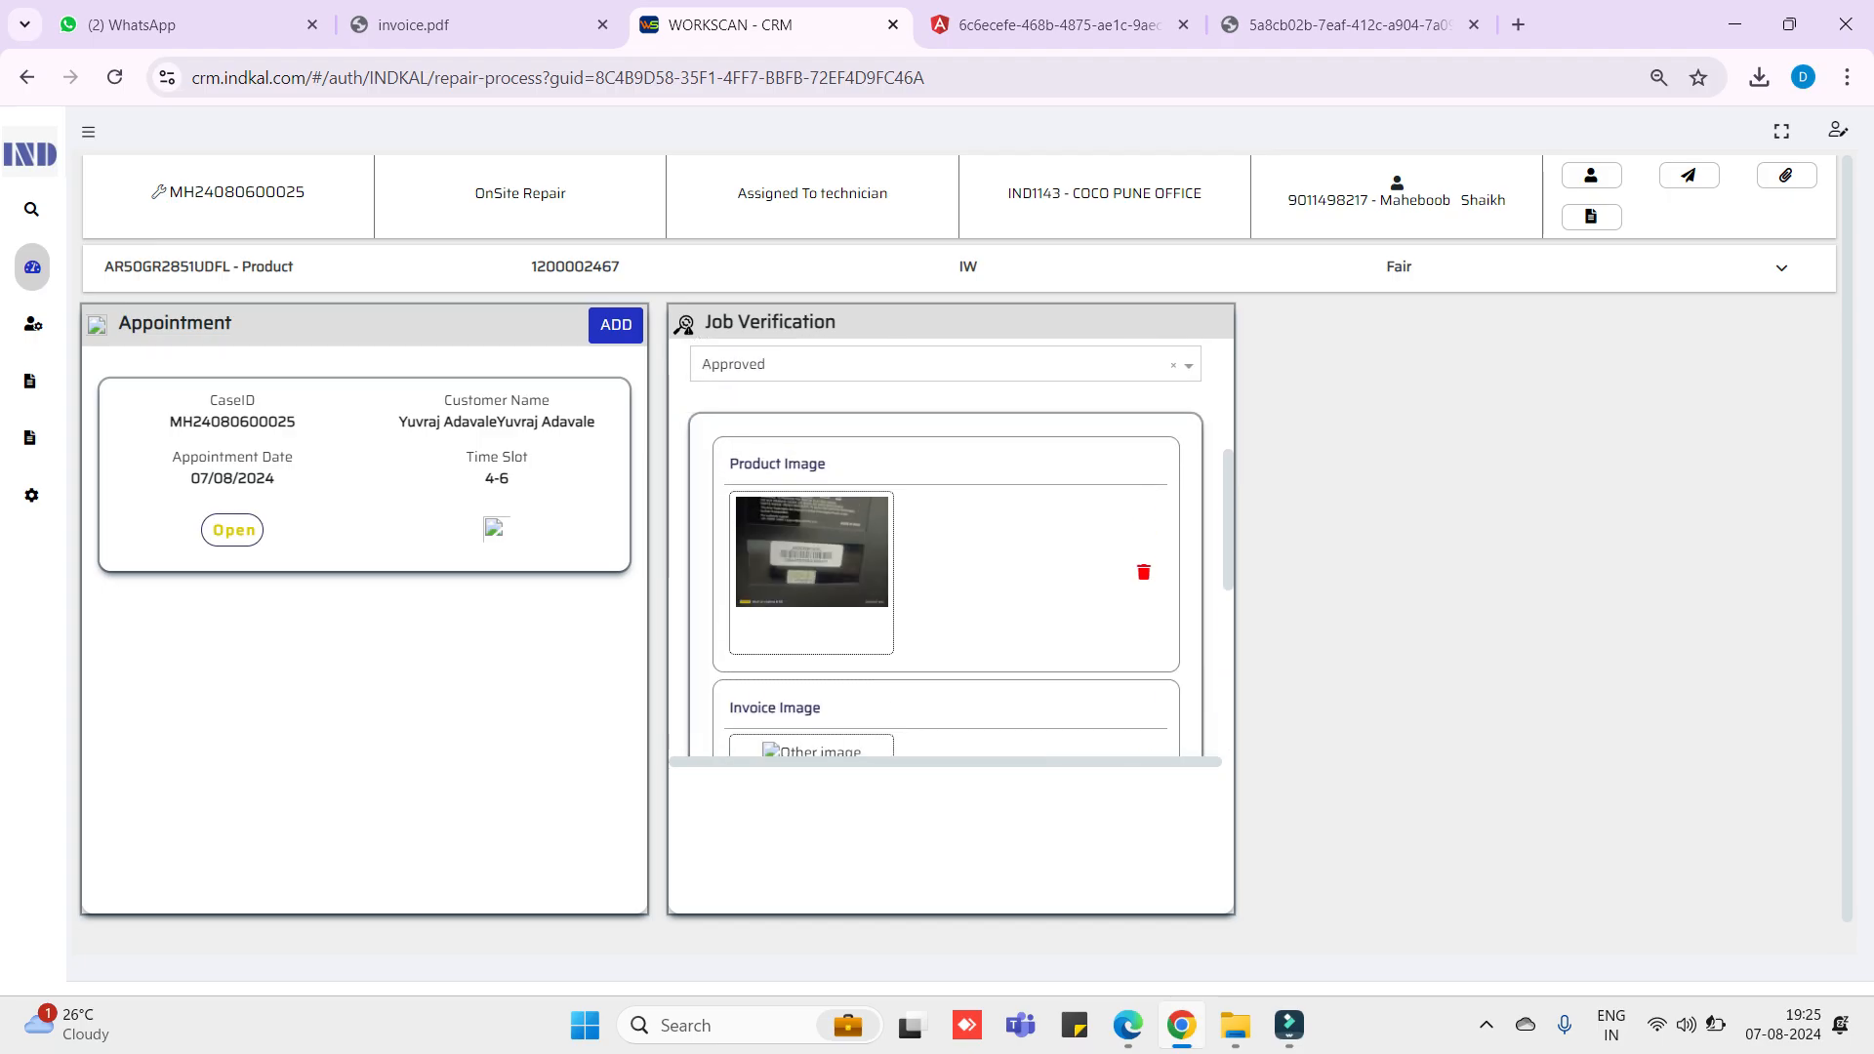
scroll(945, 546, down, 5)
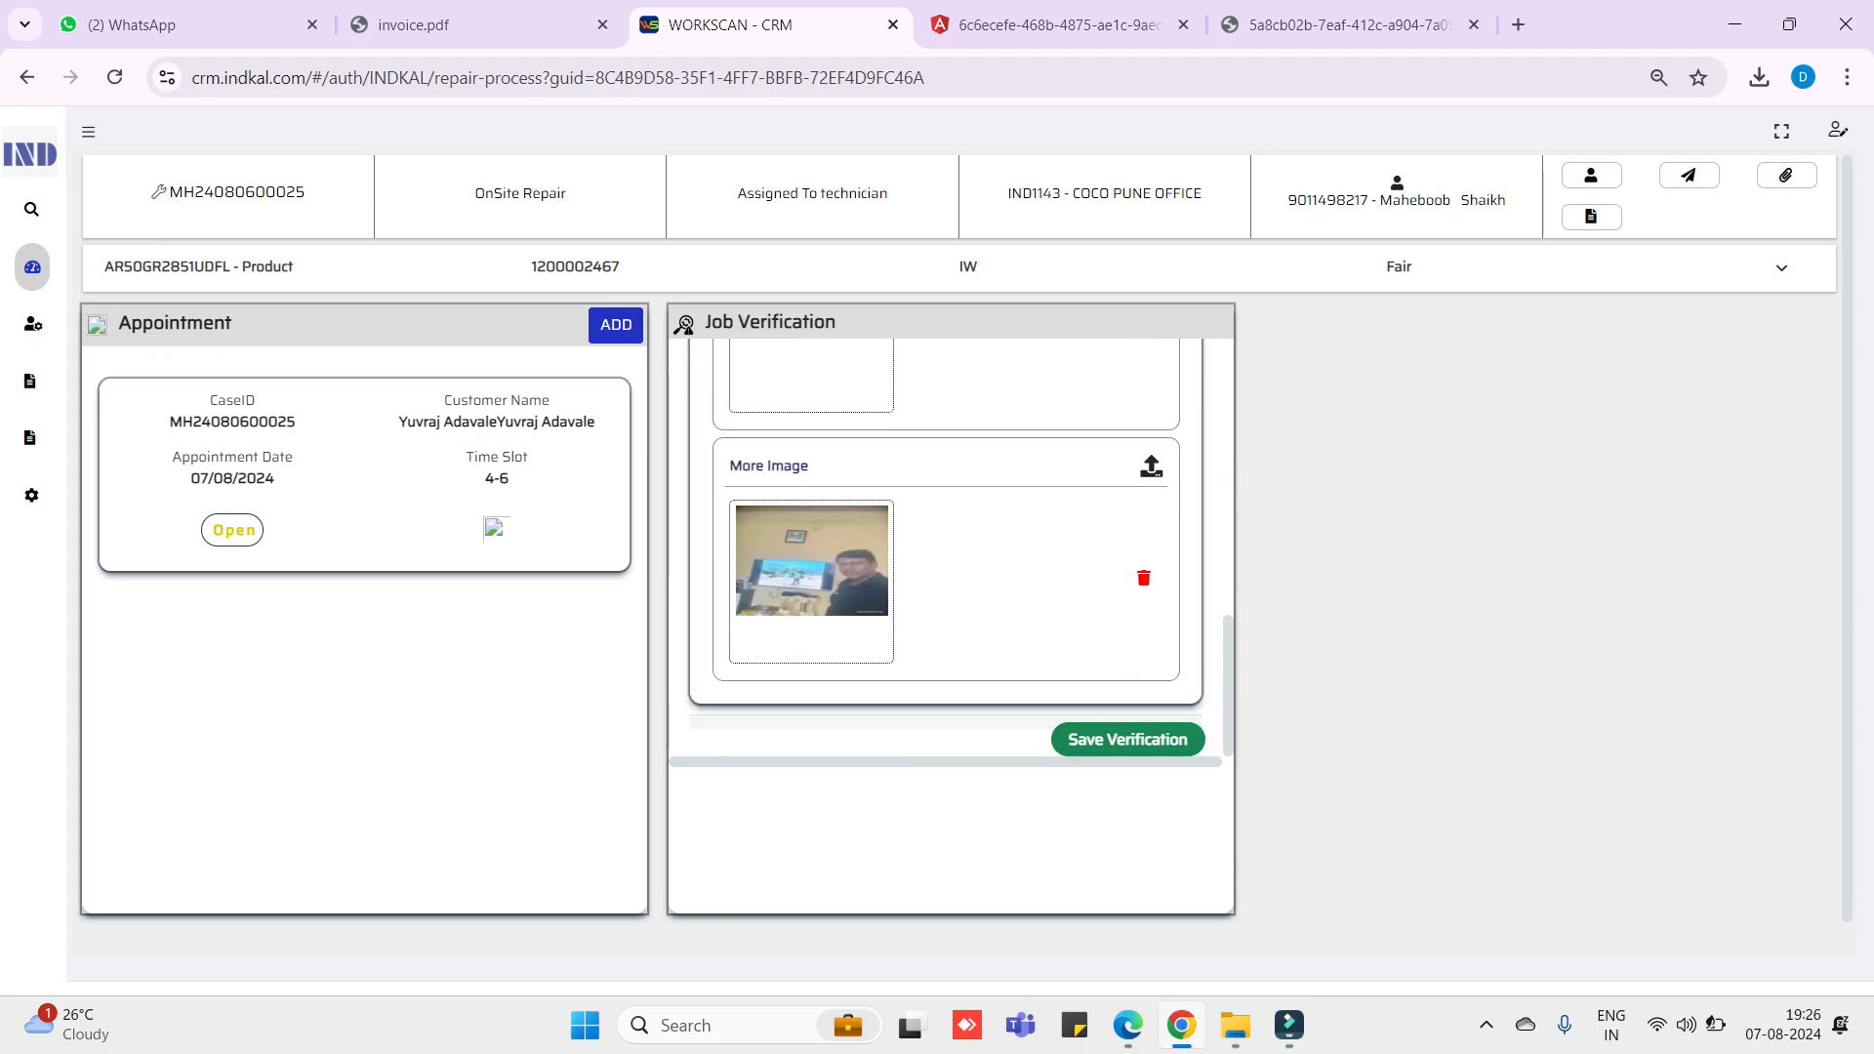
- Save the job verification, then set repair type On-Site Product Repair with troubleshooting note 'software issue'
click(1127, 738)
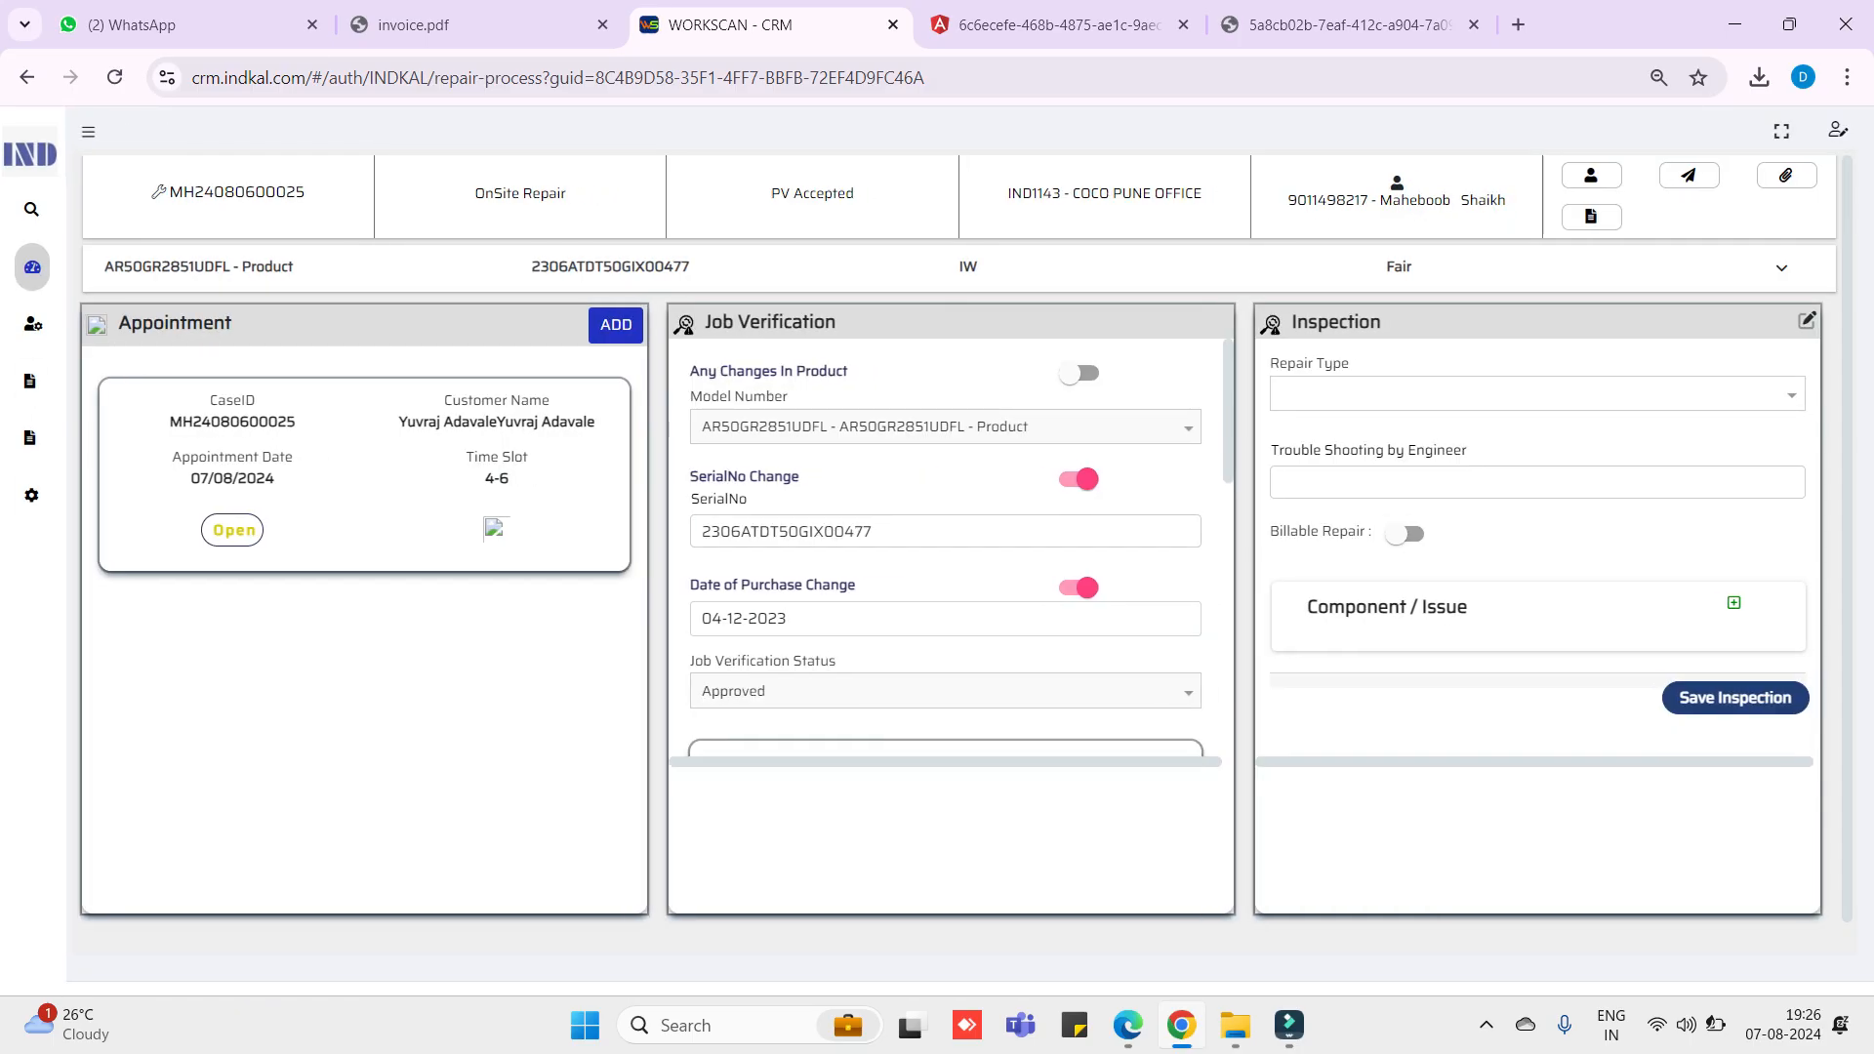
click(1536, 394)
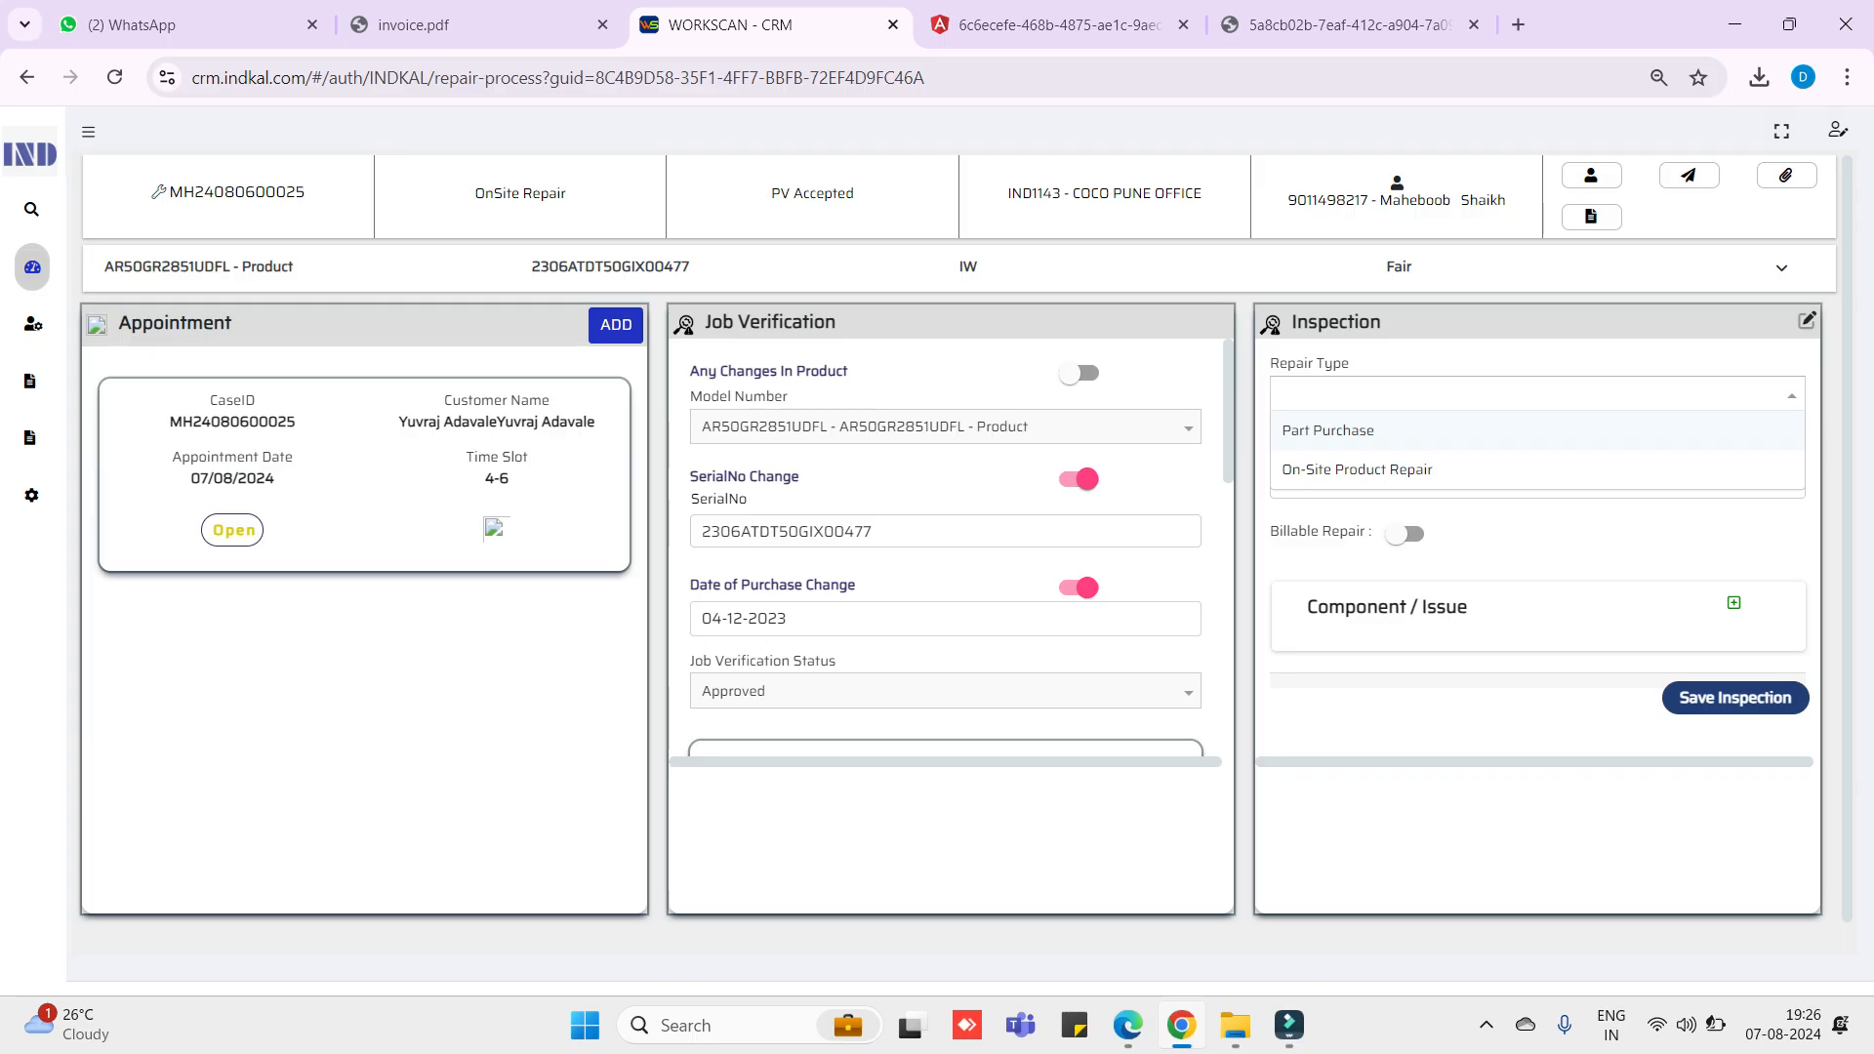
key(Down)
key(Return)
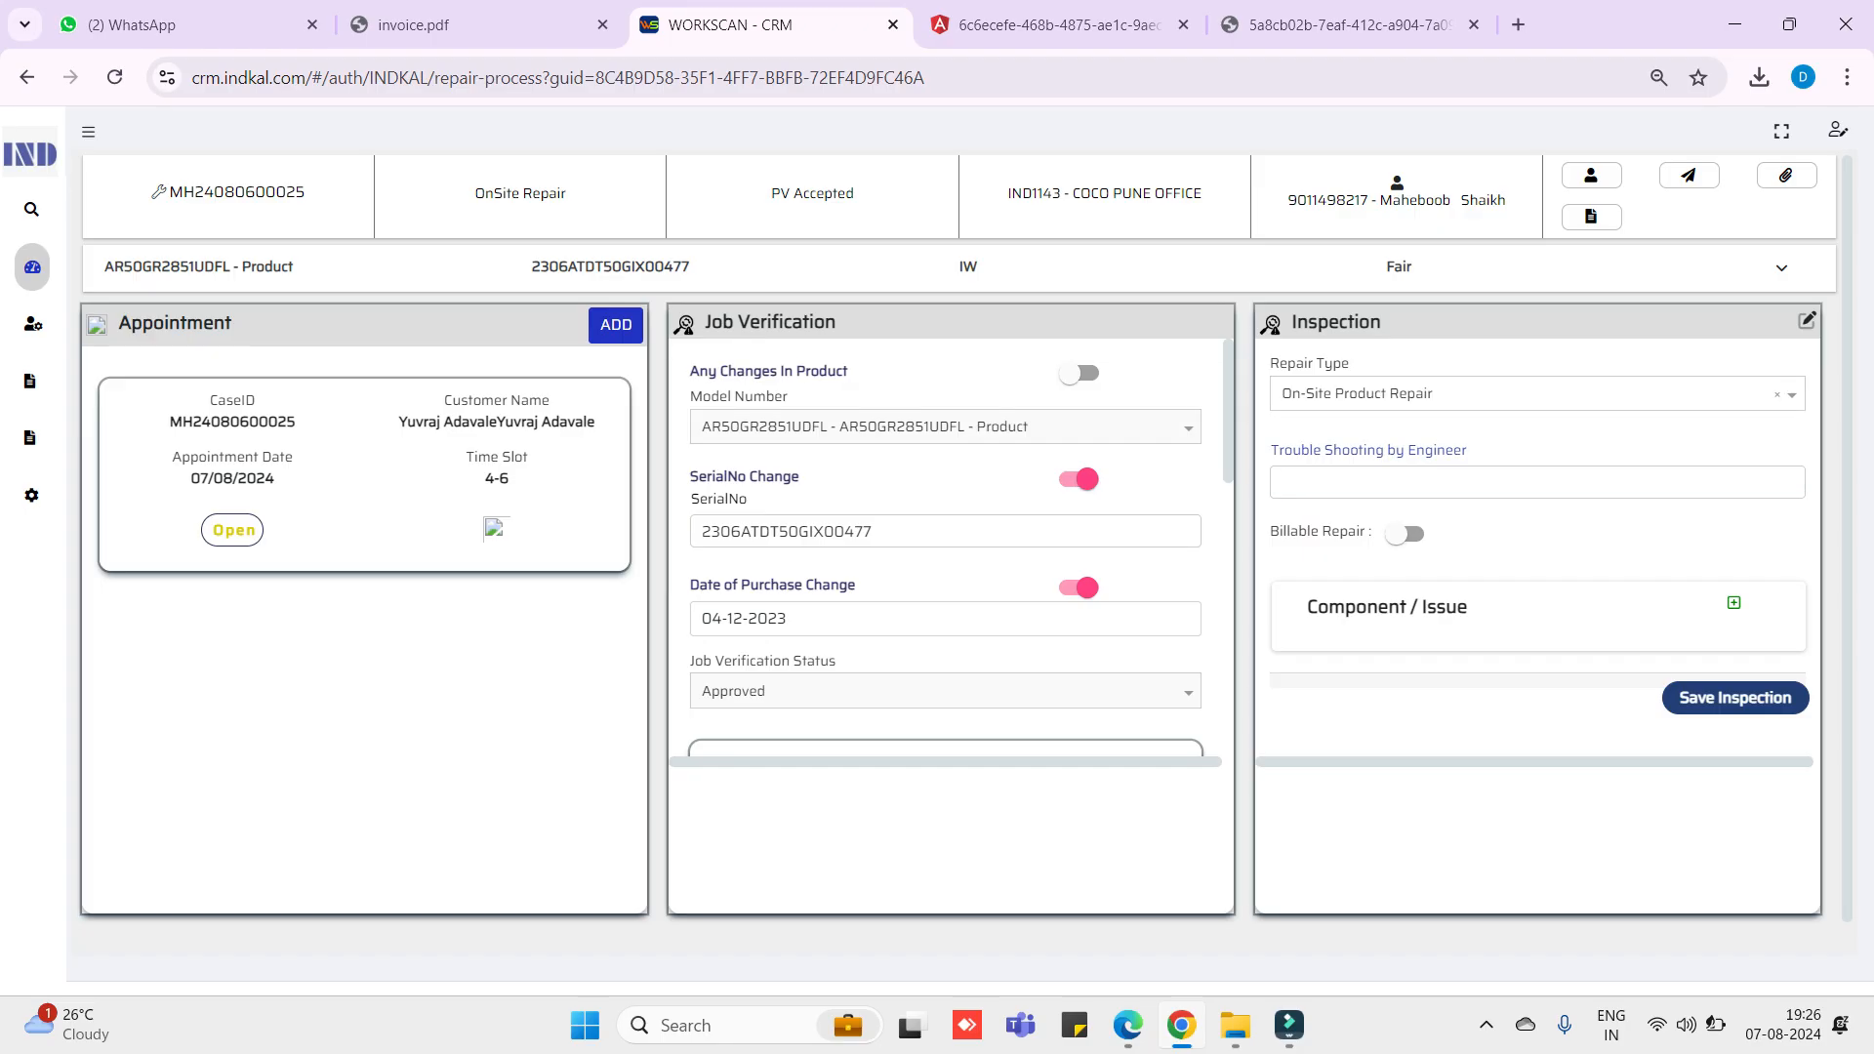
text(software issue)
mouse_move(1234, 1025)
- Add issue SYM104 Apps Not Working with defect Software Issue and reproducibility Intermittent
click(1733, 602)
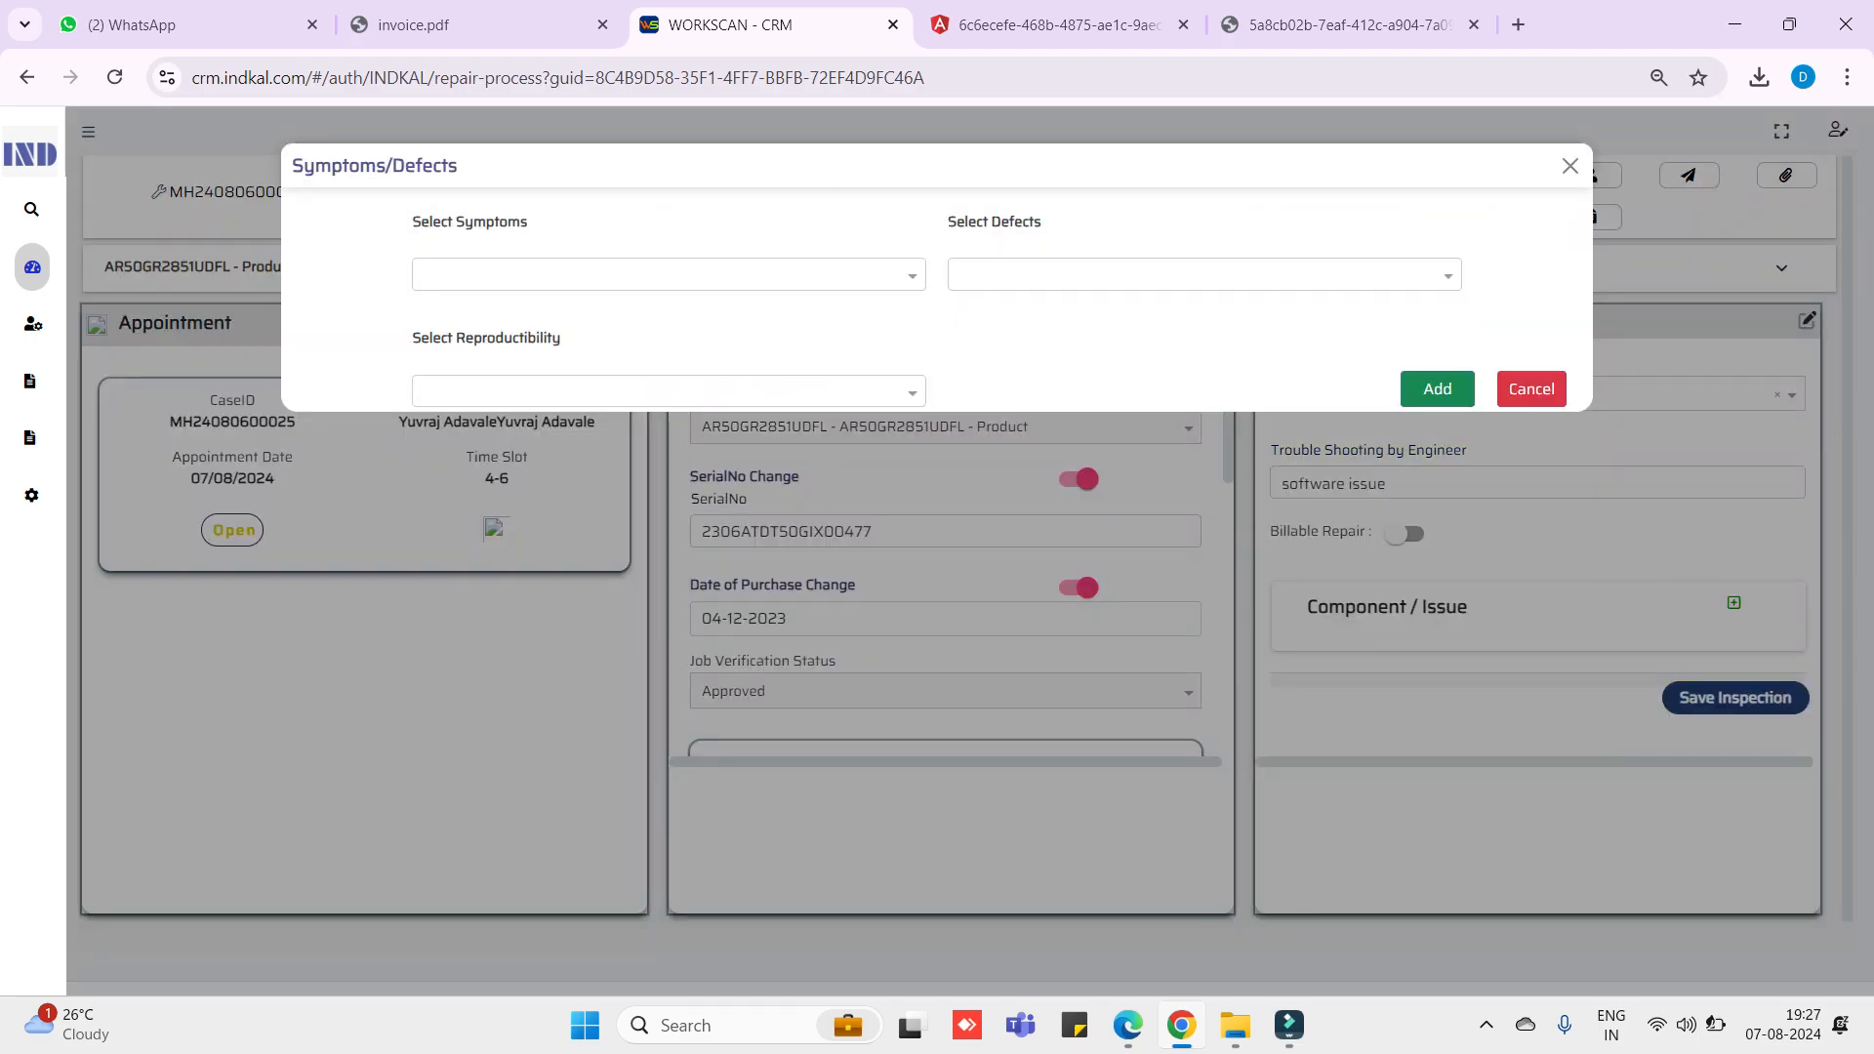
click(430, 277)
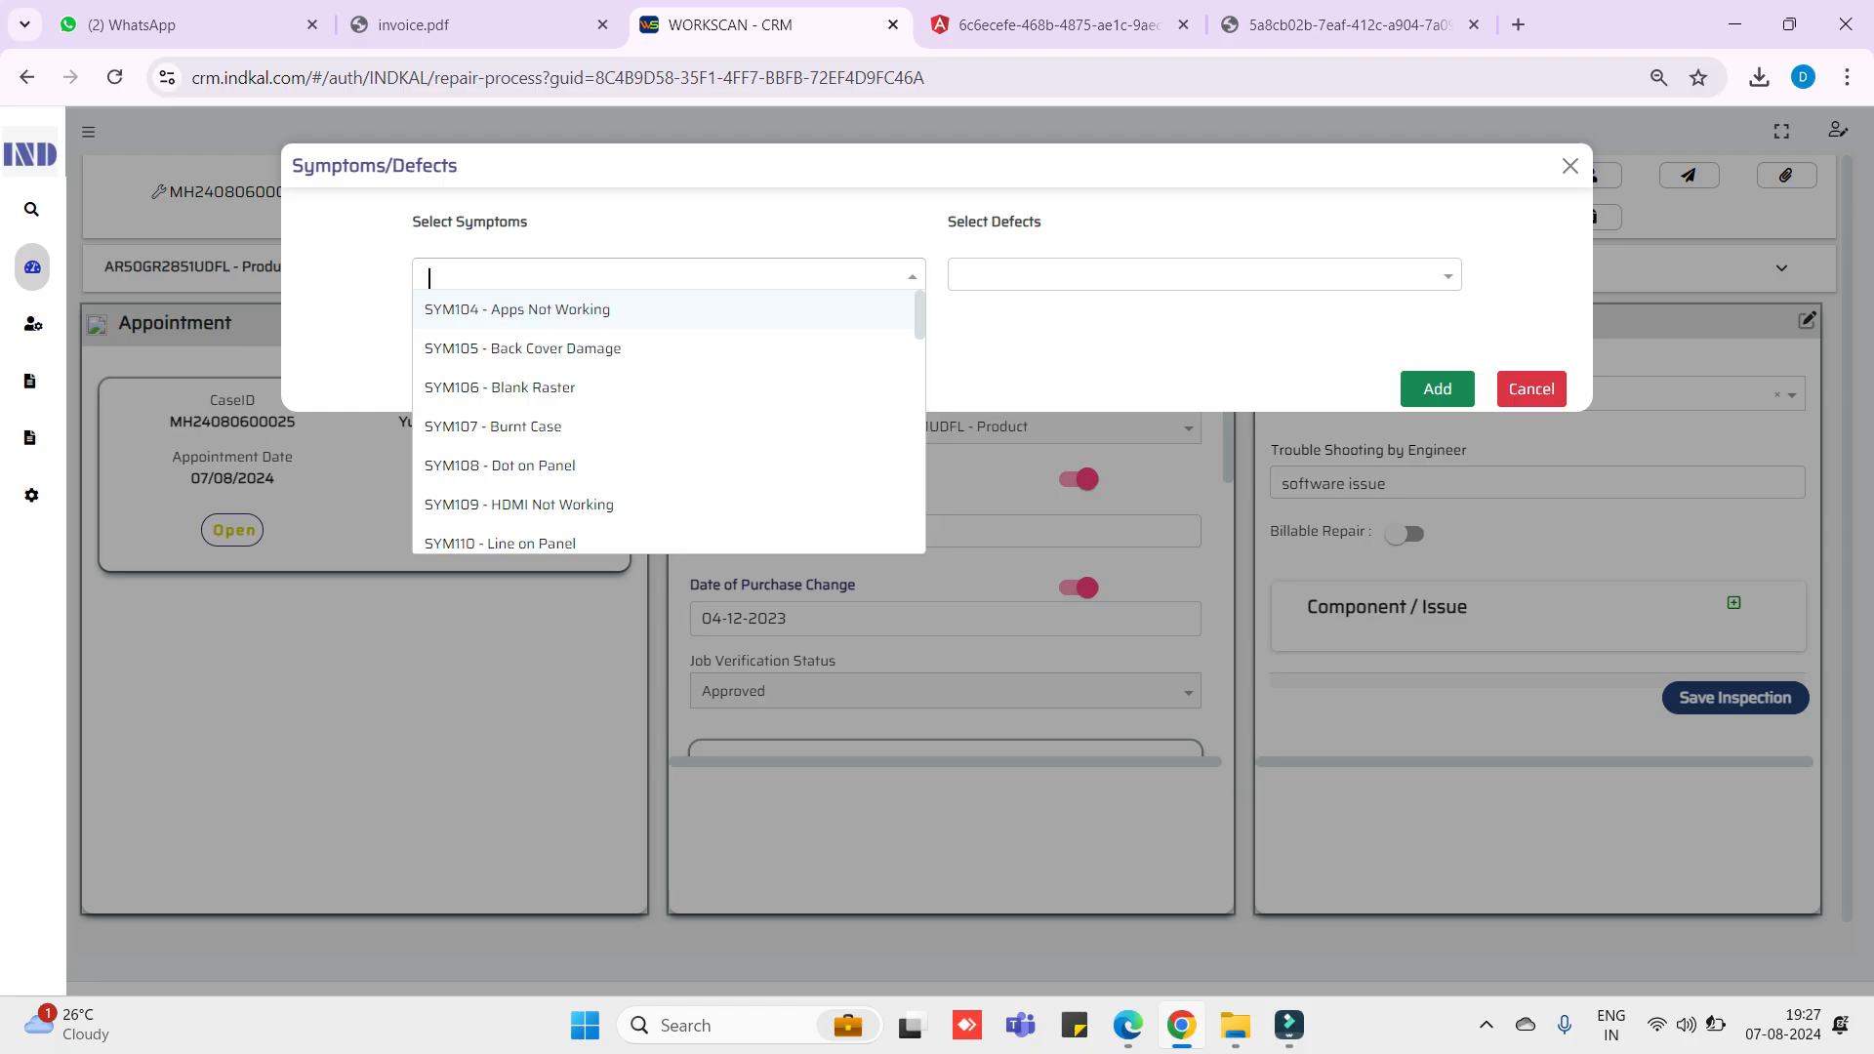
key(Return)
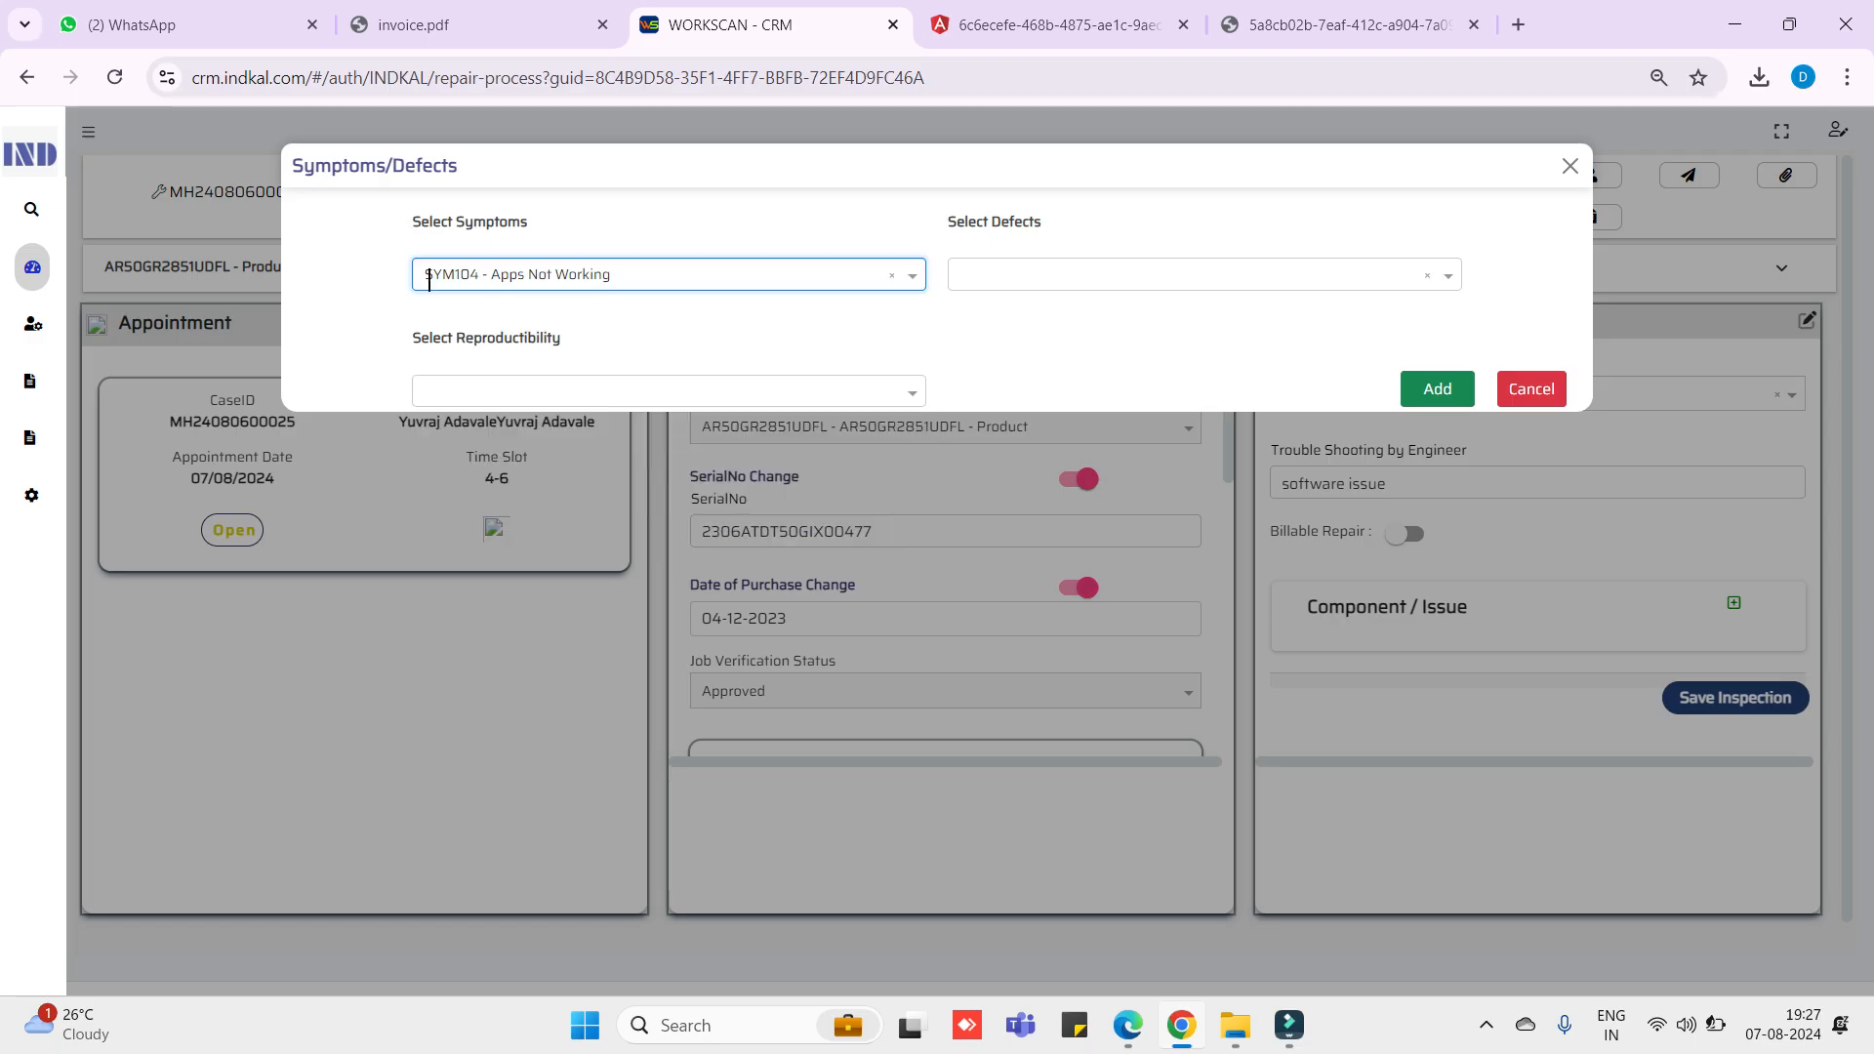
click(1190, 275)
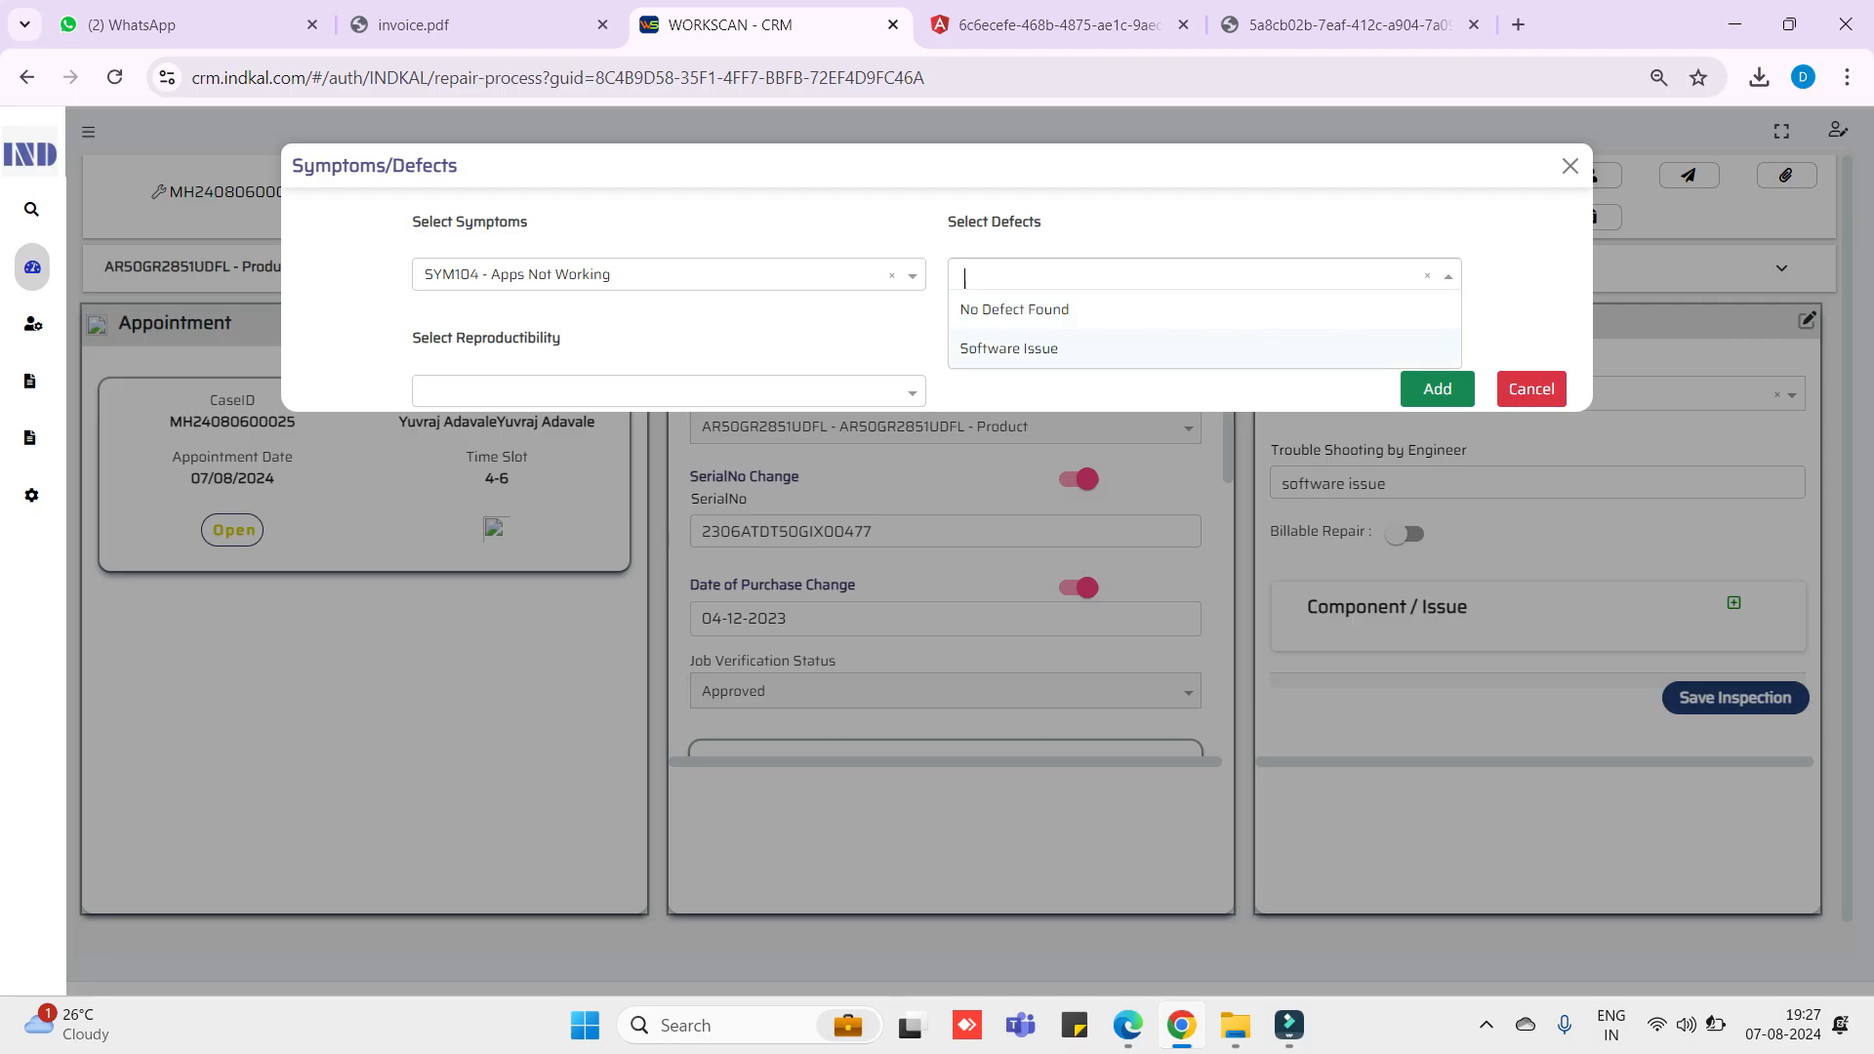
click(1009, 348)
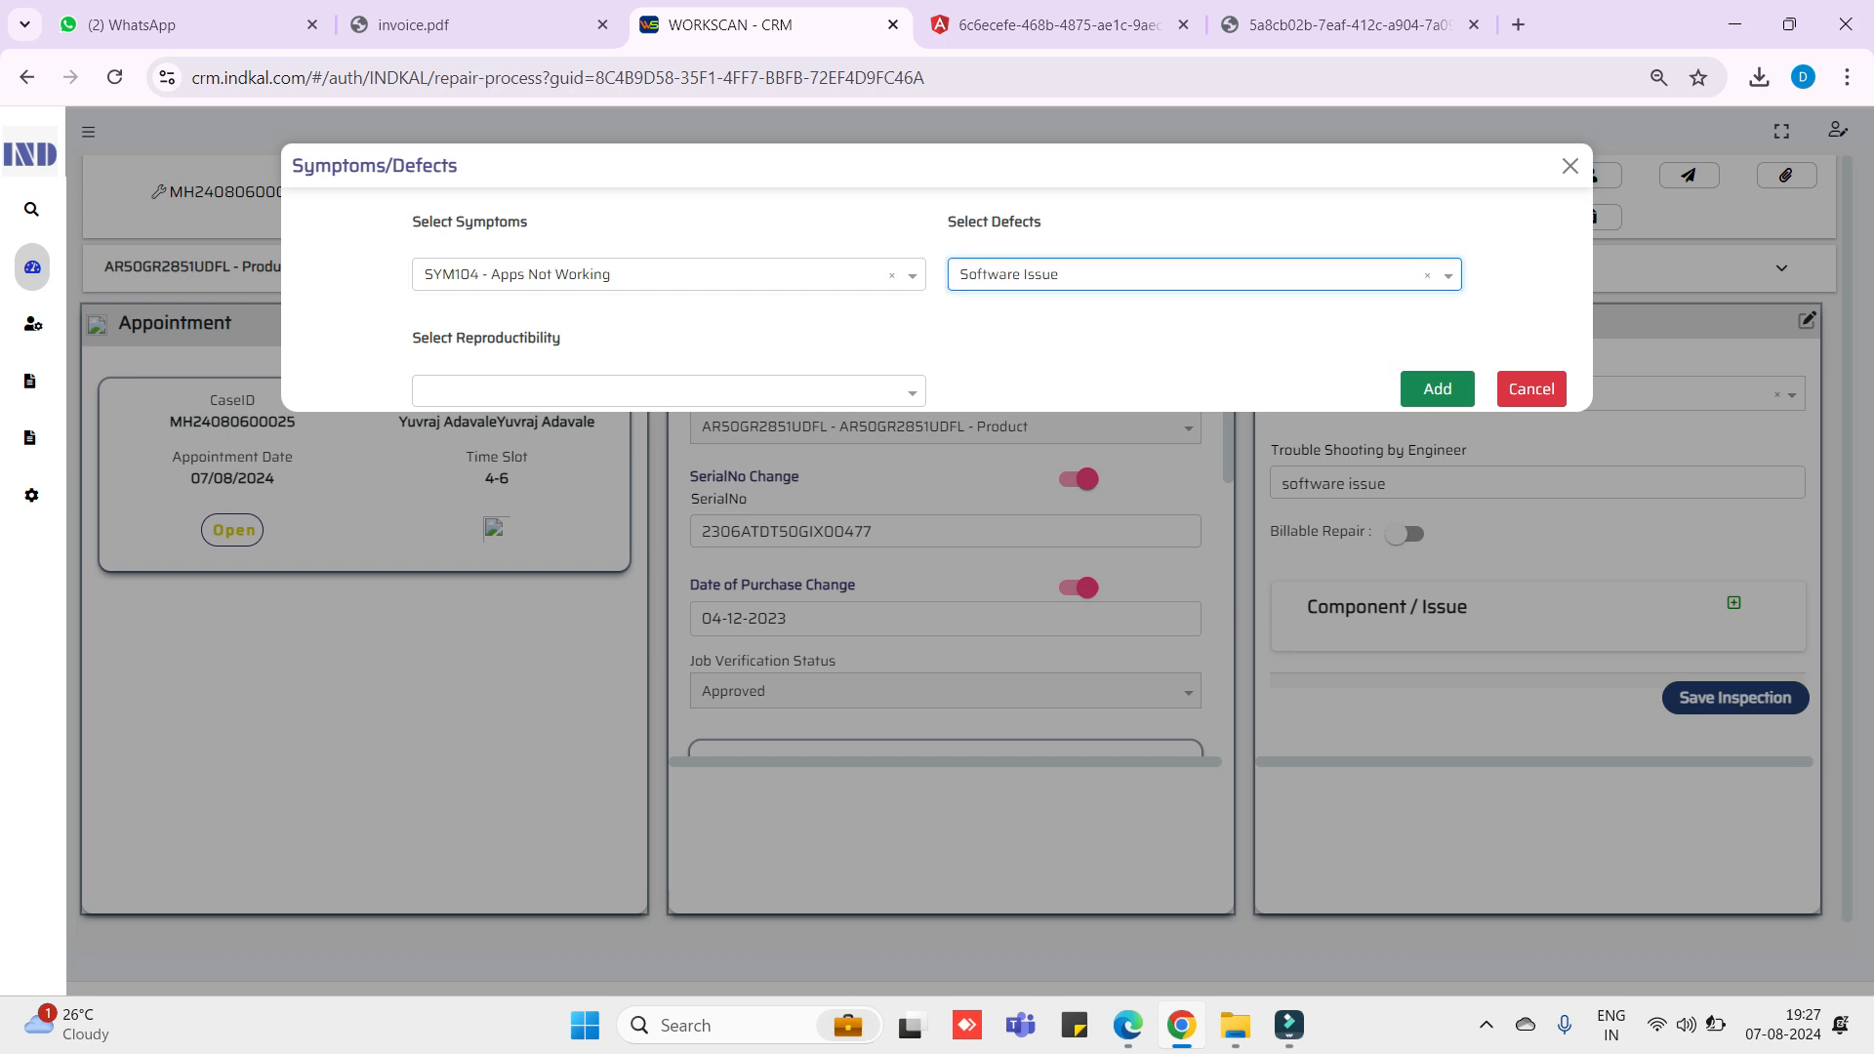
click(667, 392)
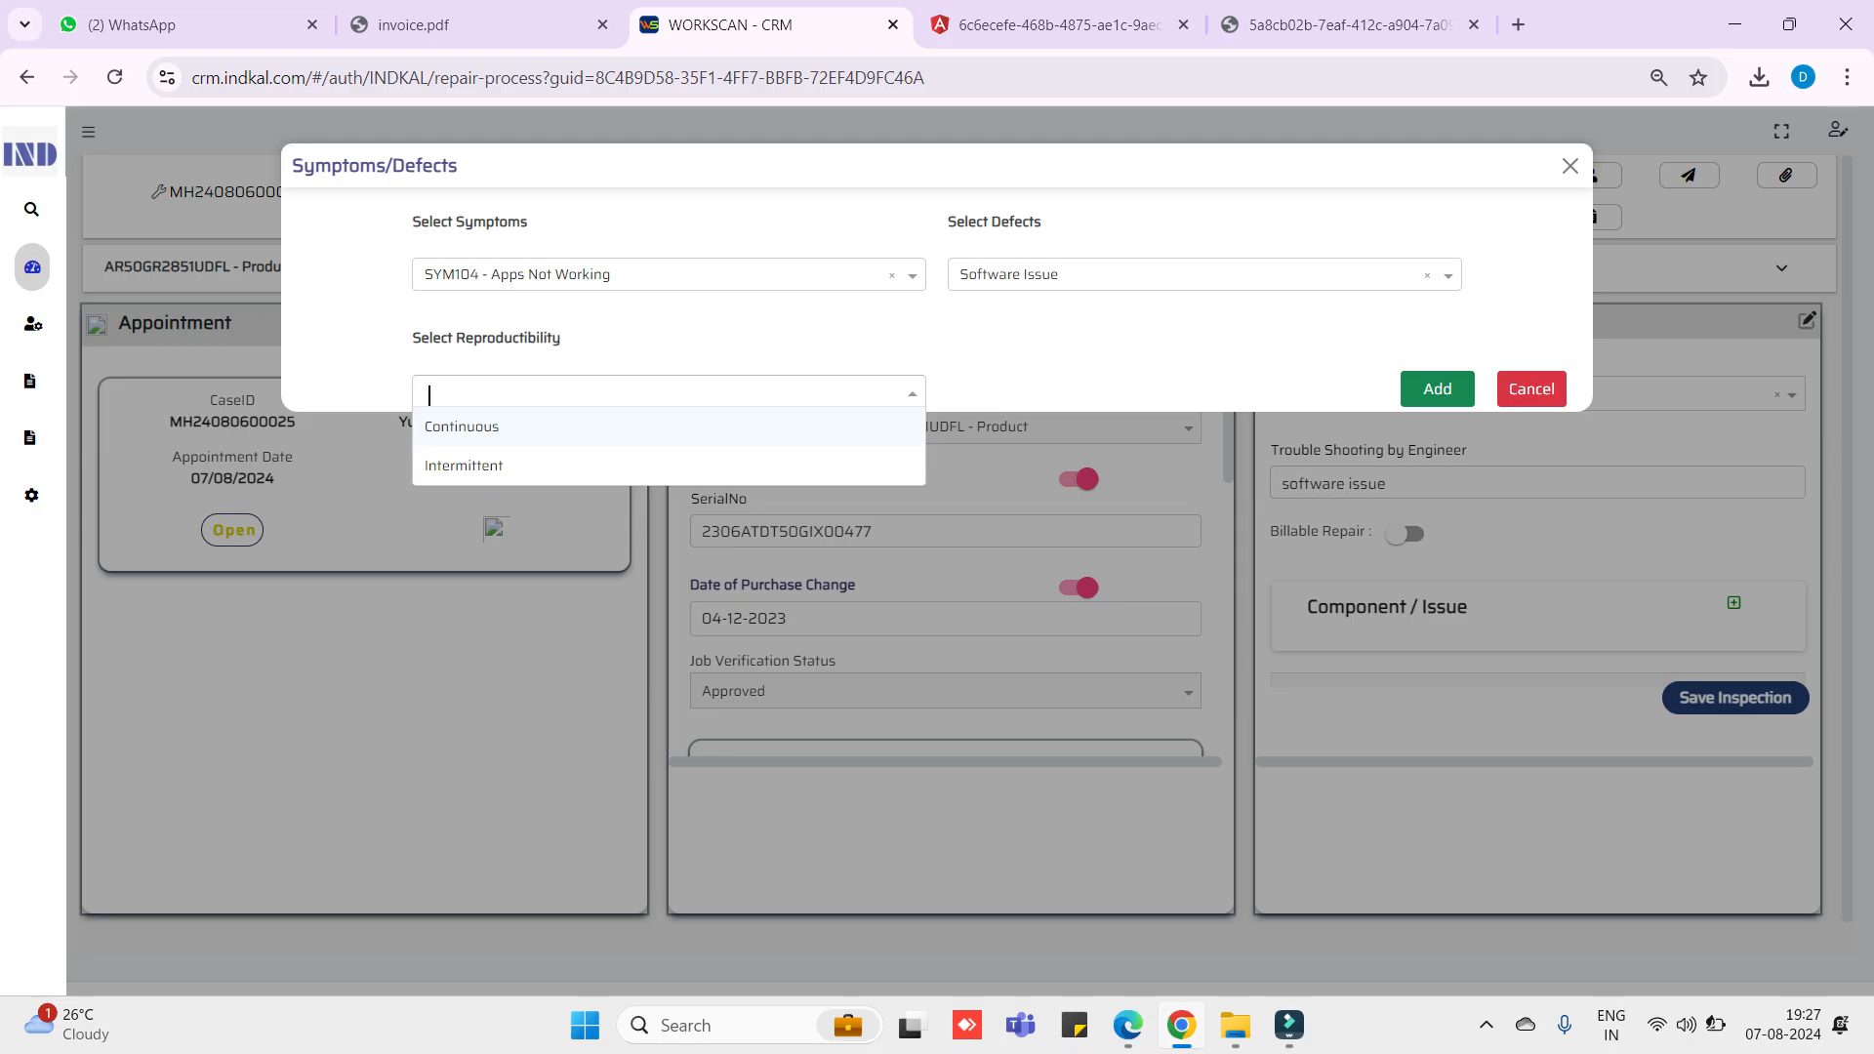
key(Return)
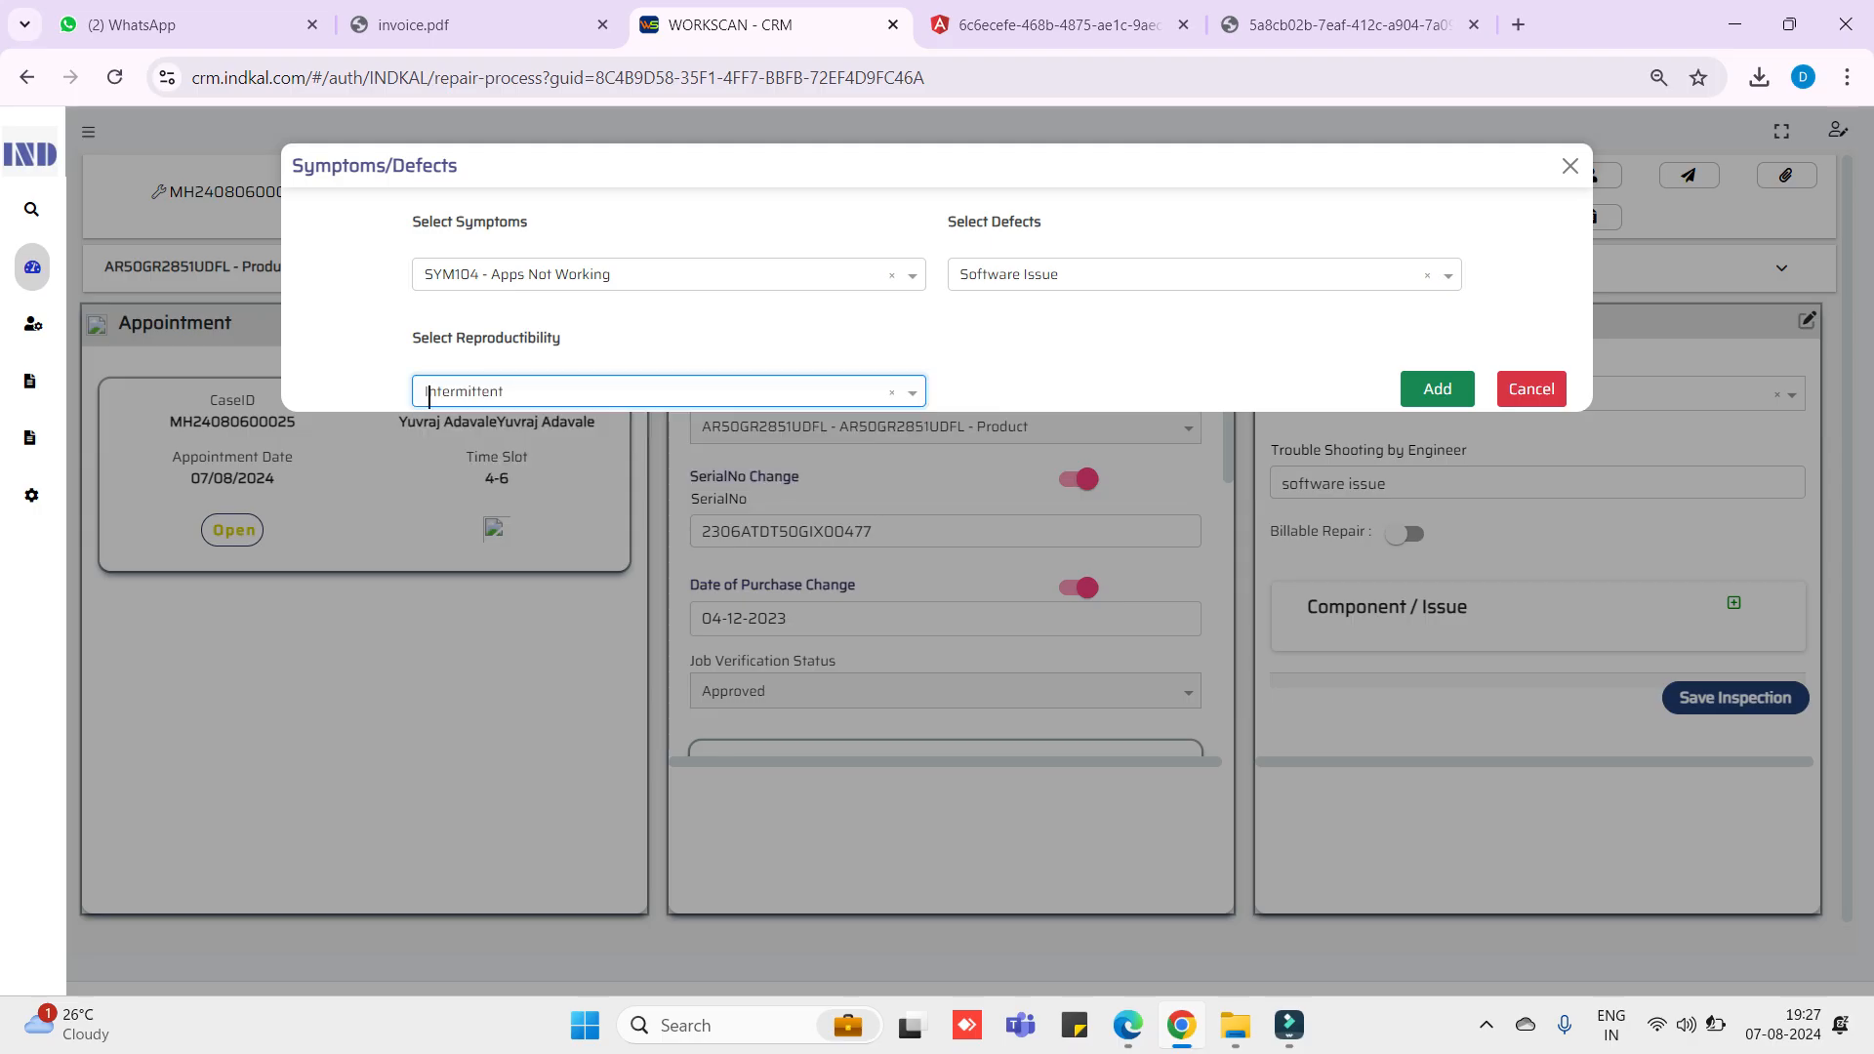
click(1438, 389)
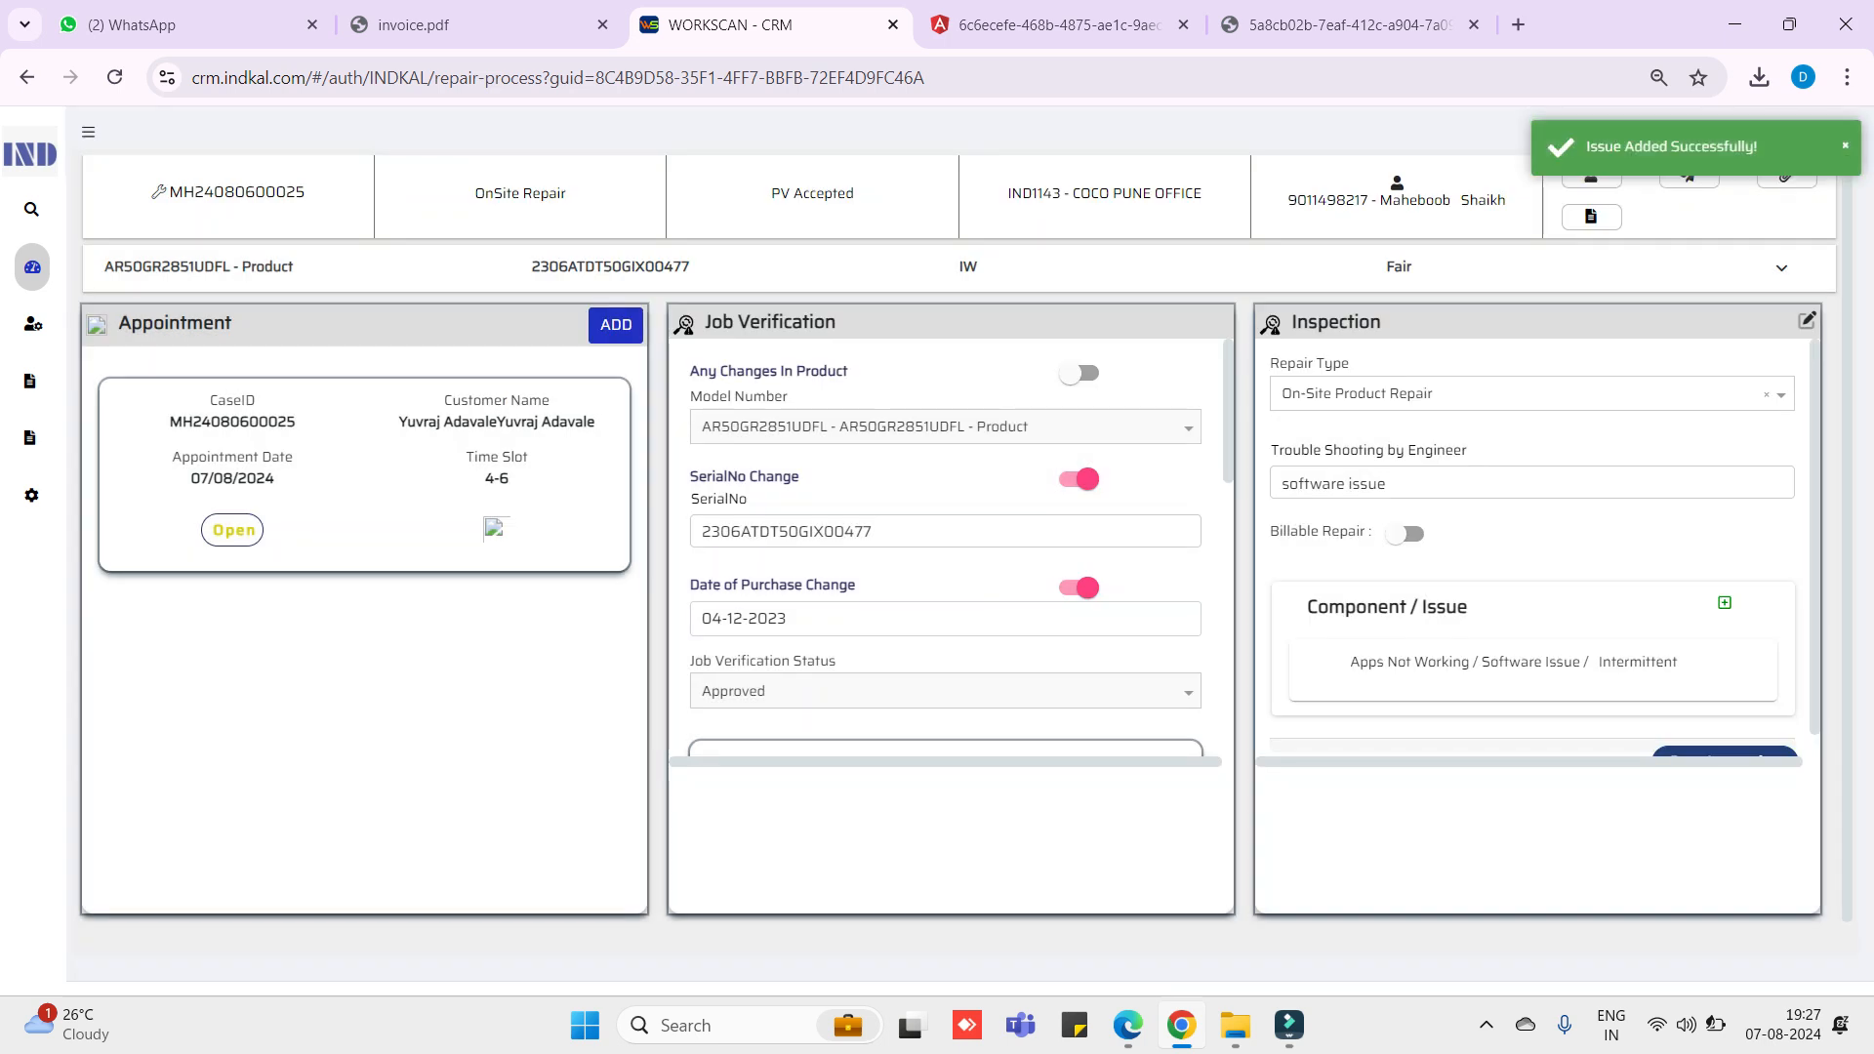
- Save the inspection so the case moves from PV Accepted to Diagnosis
scroll(1532, 548, down, 1)
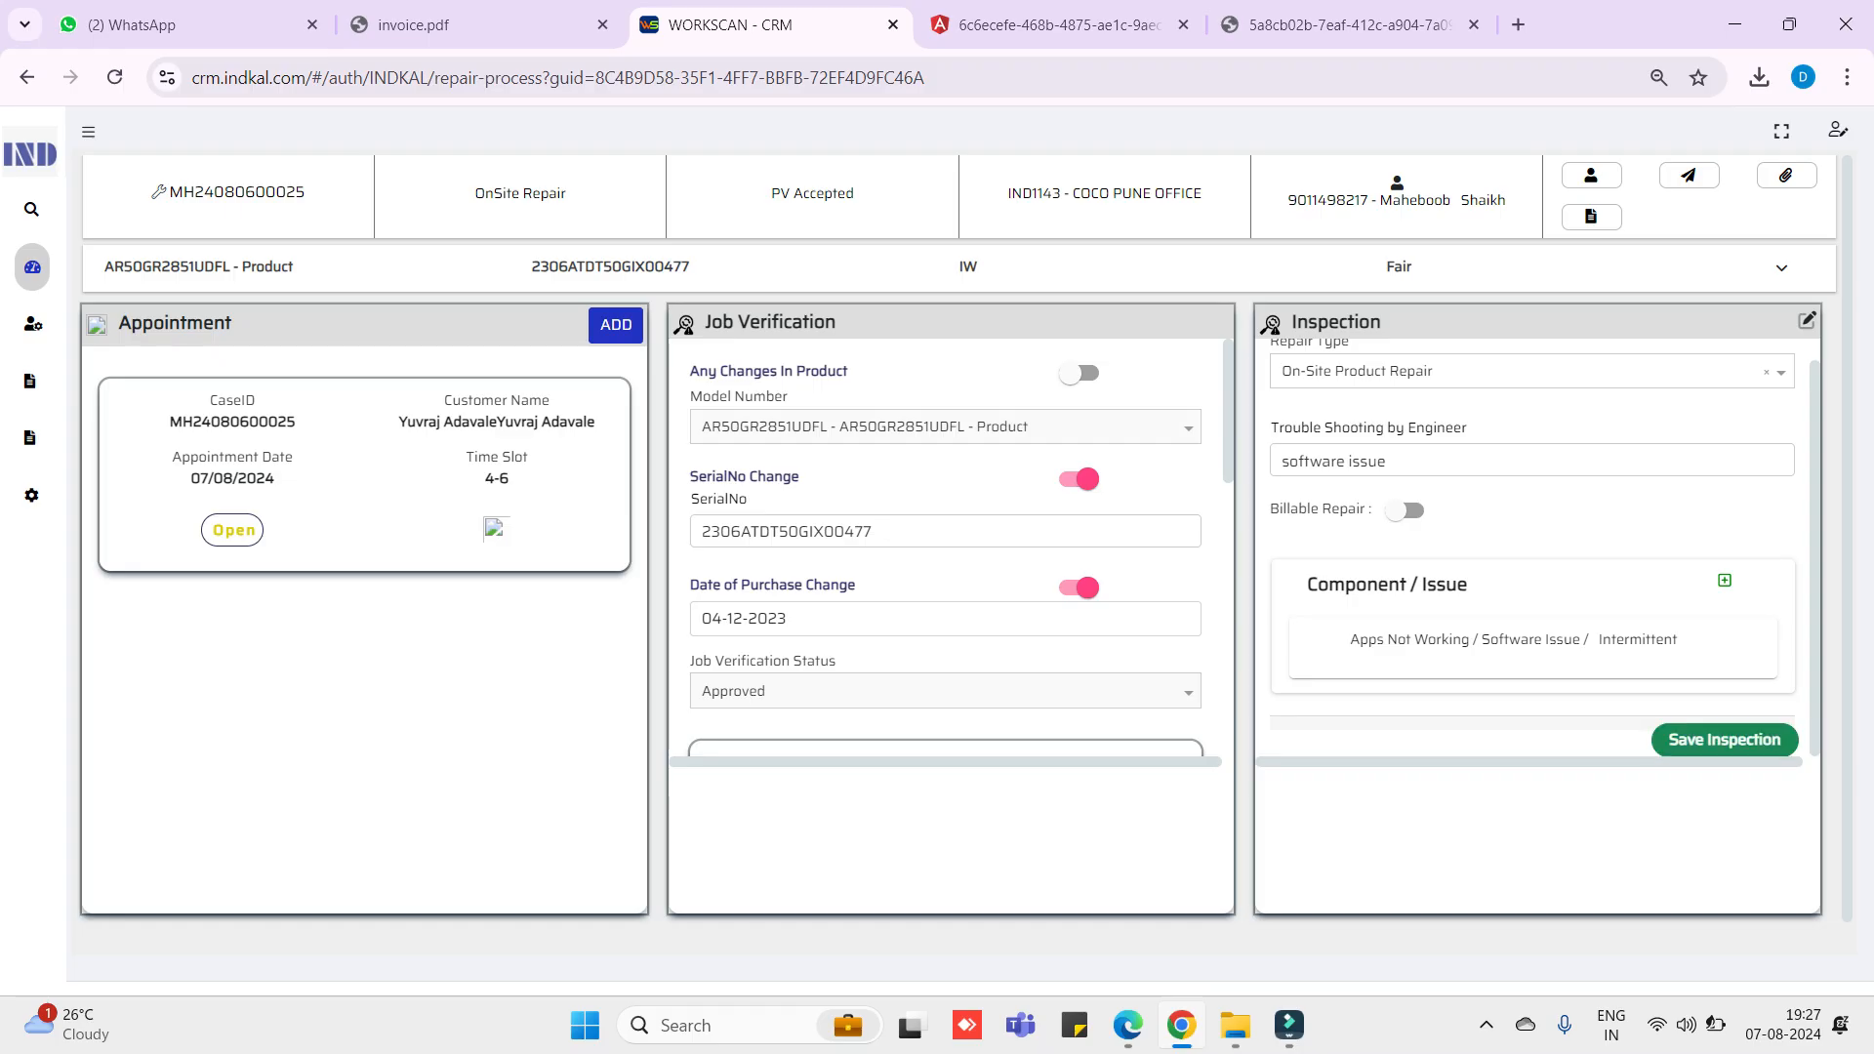
click(1723, 740)
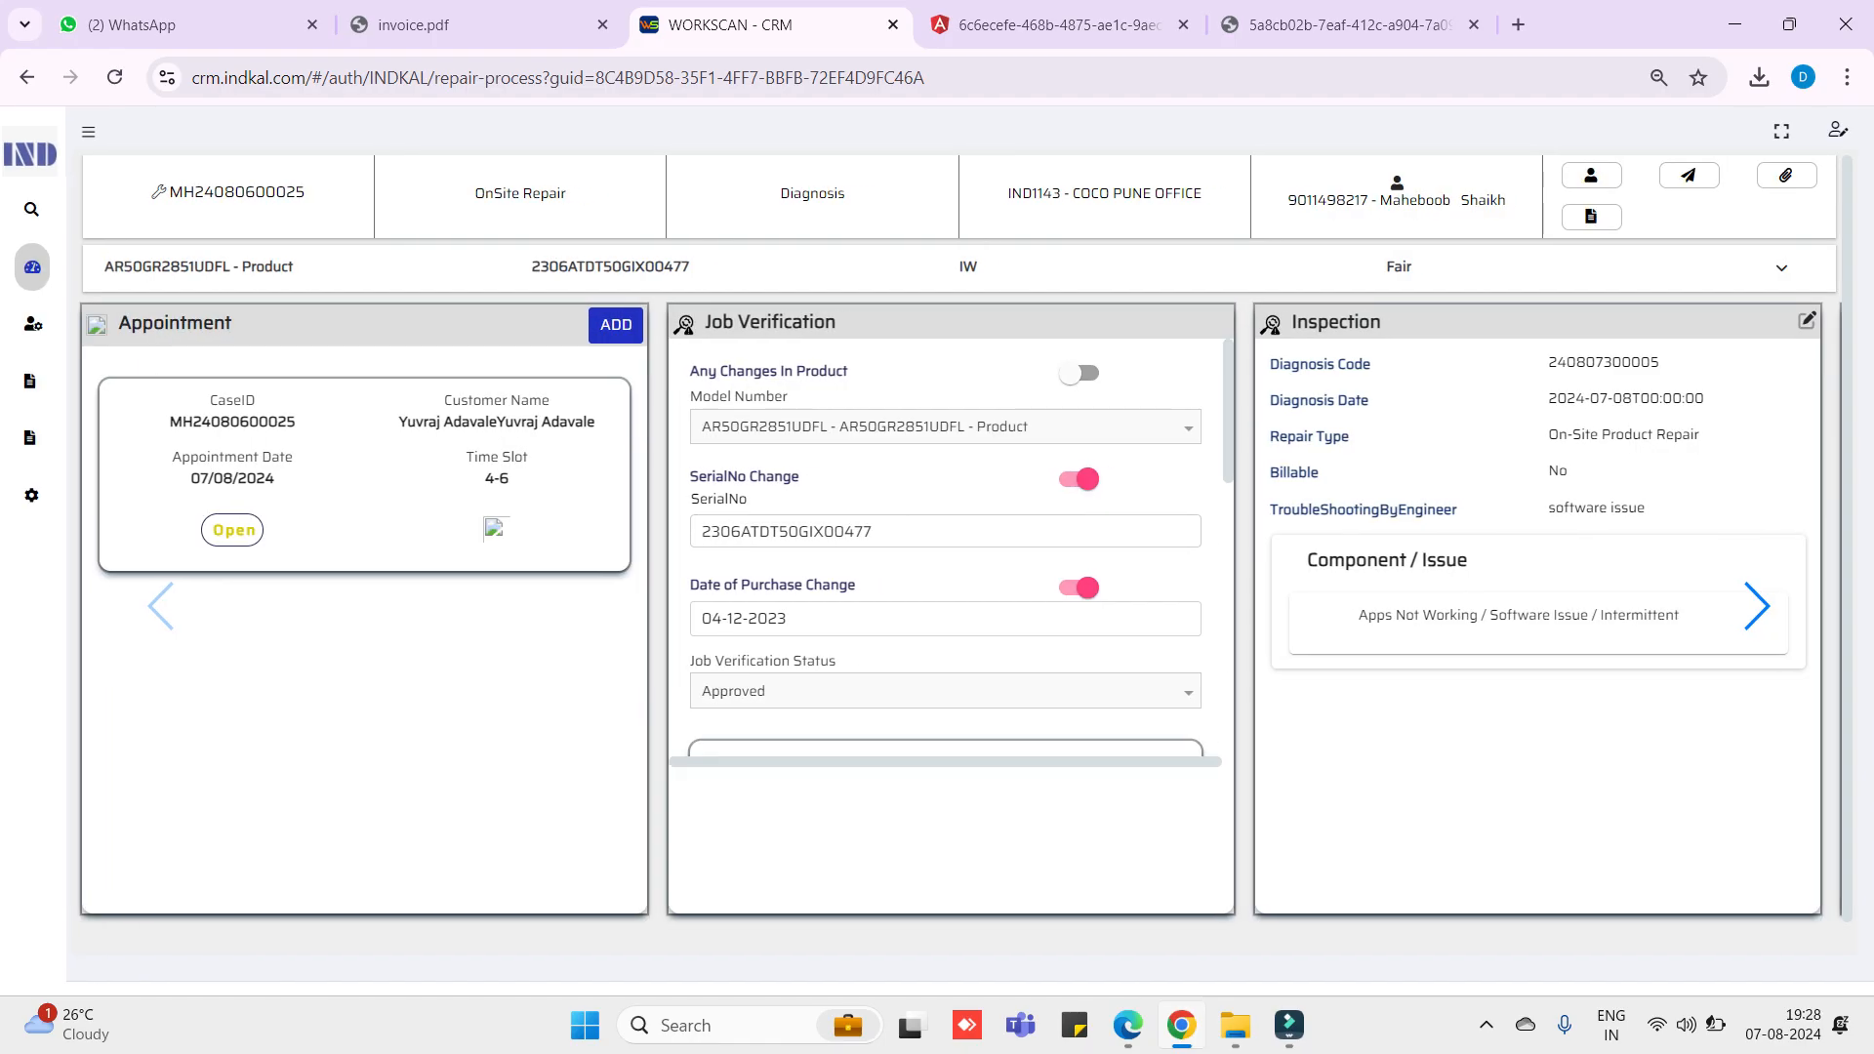
- Show the empty Repair Parts panel and open its list of available parts
click(1756, 606)
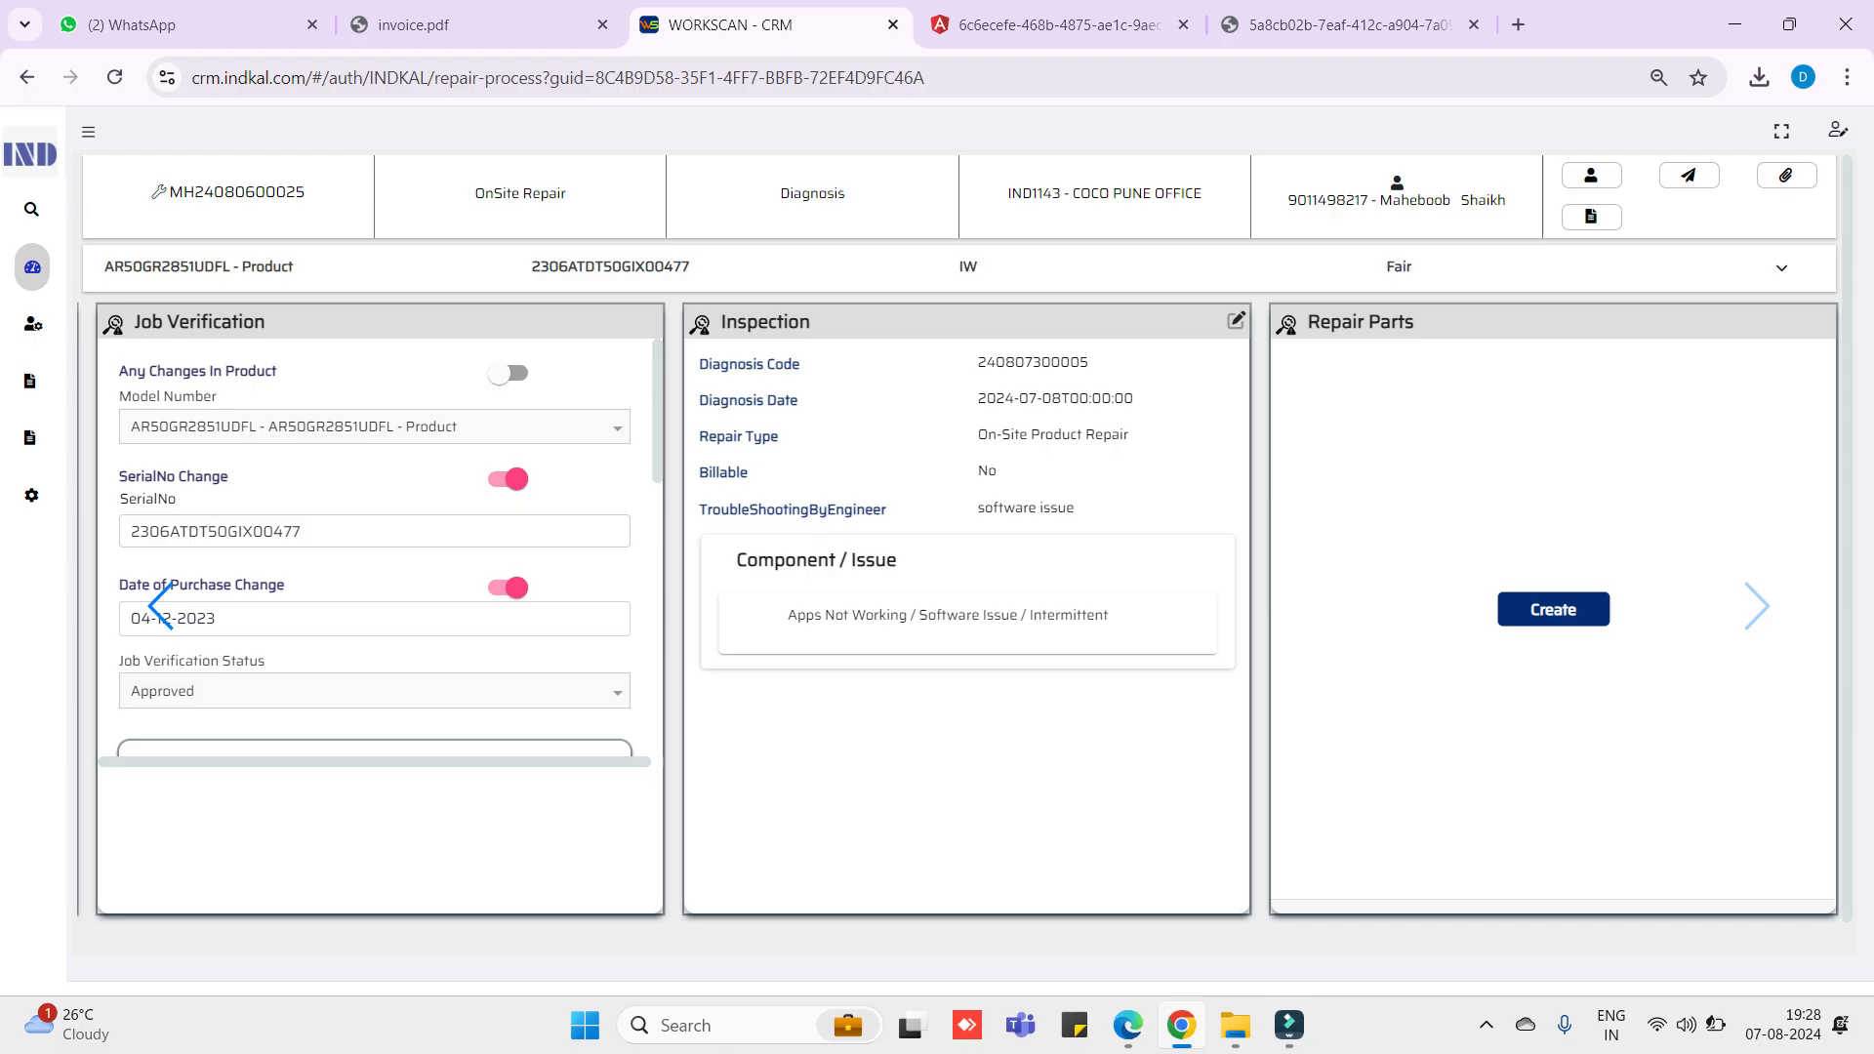
click(1552, 608)
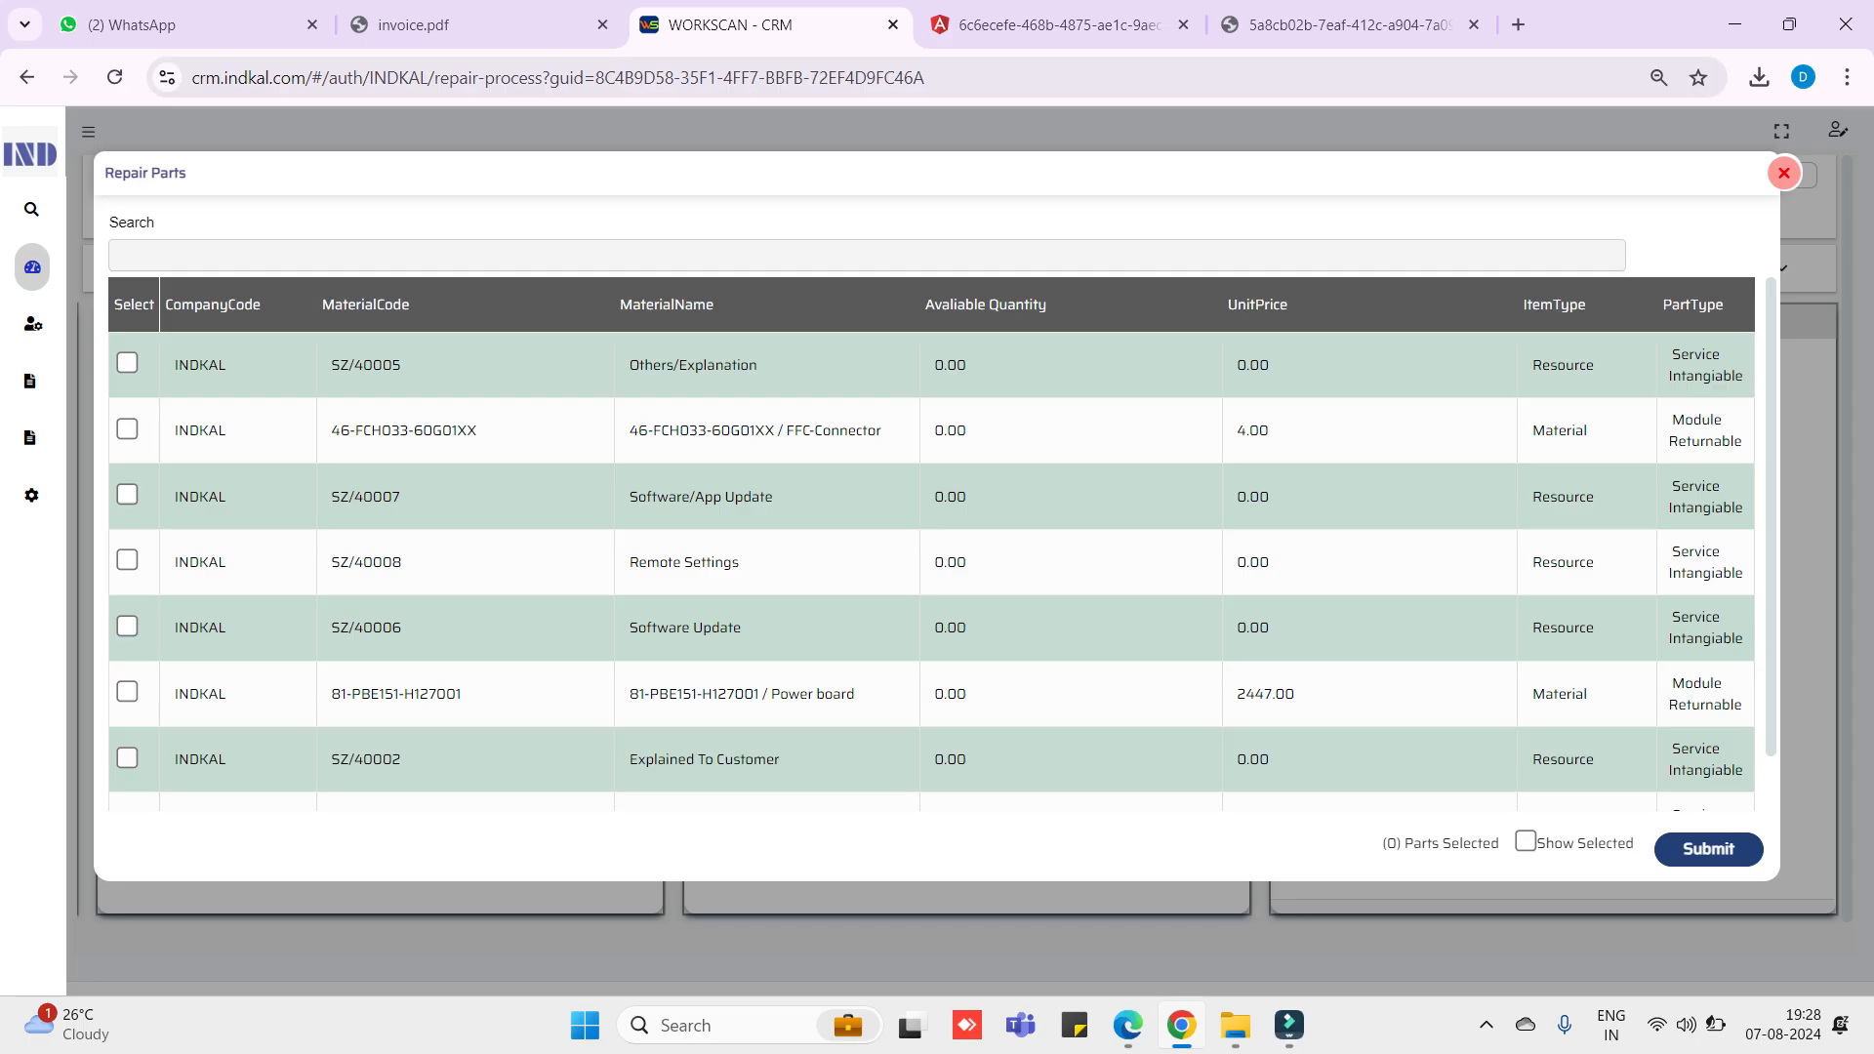
- Tick part SZ/40007 Software/App Update and submit it to the case
drag(1671, 486, 1744, 509)
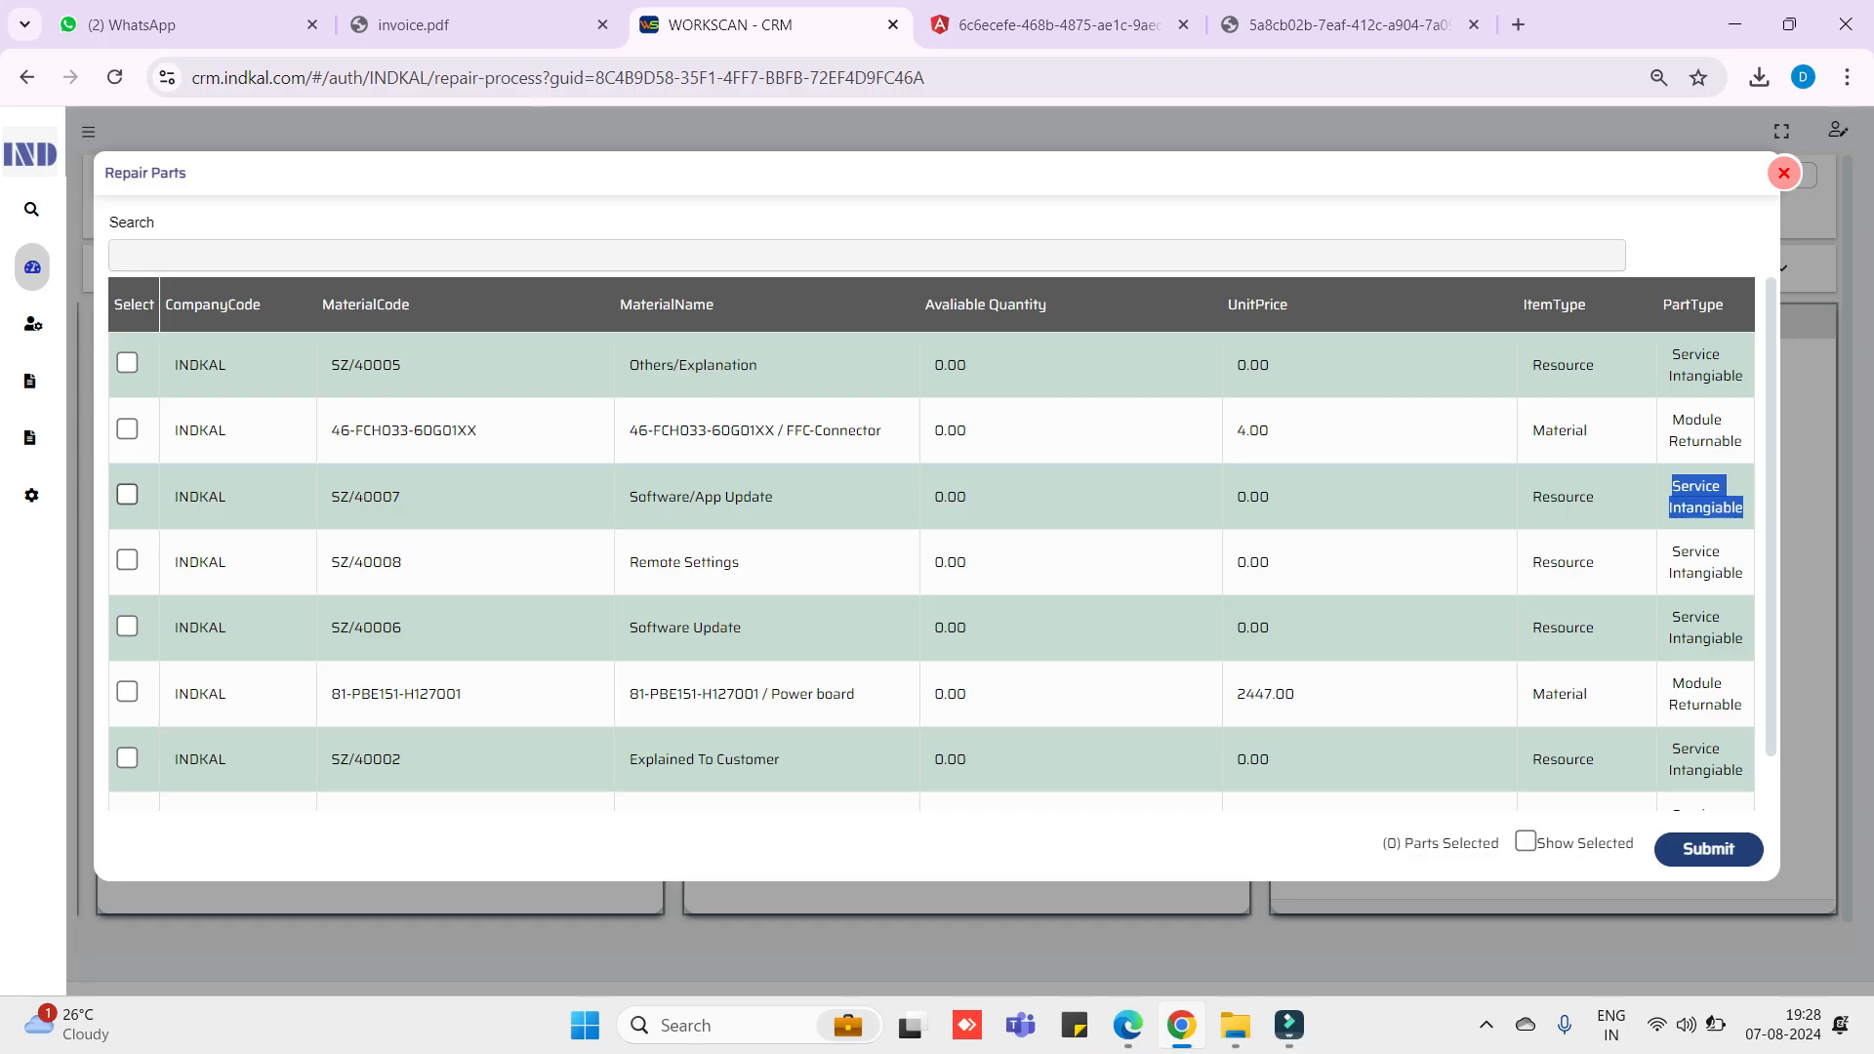
click(127, 495)
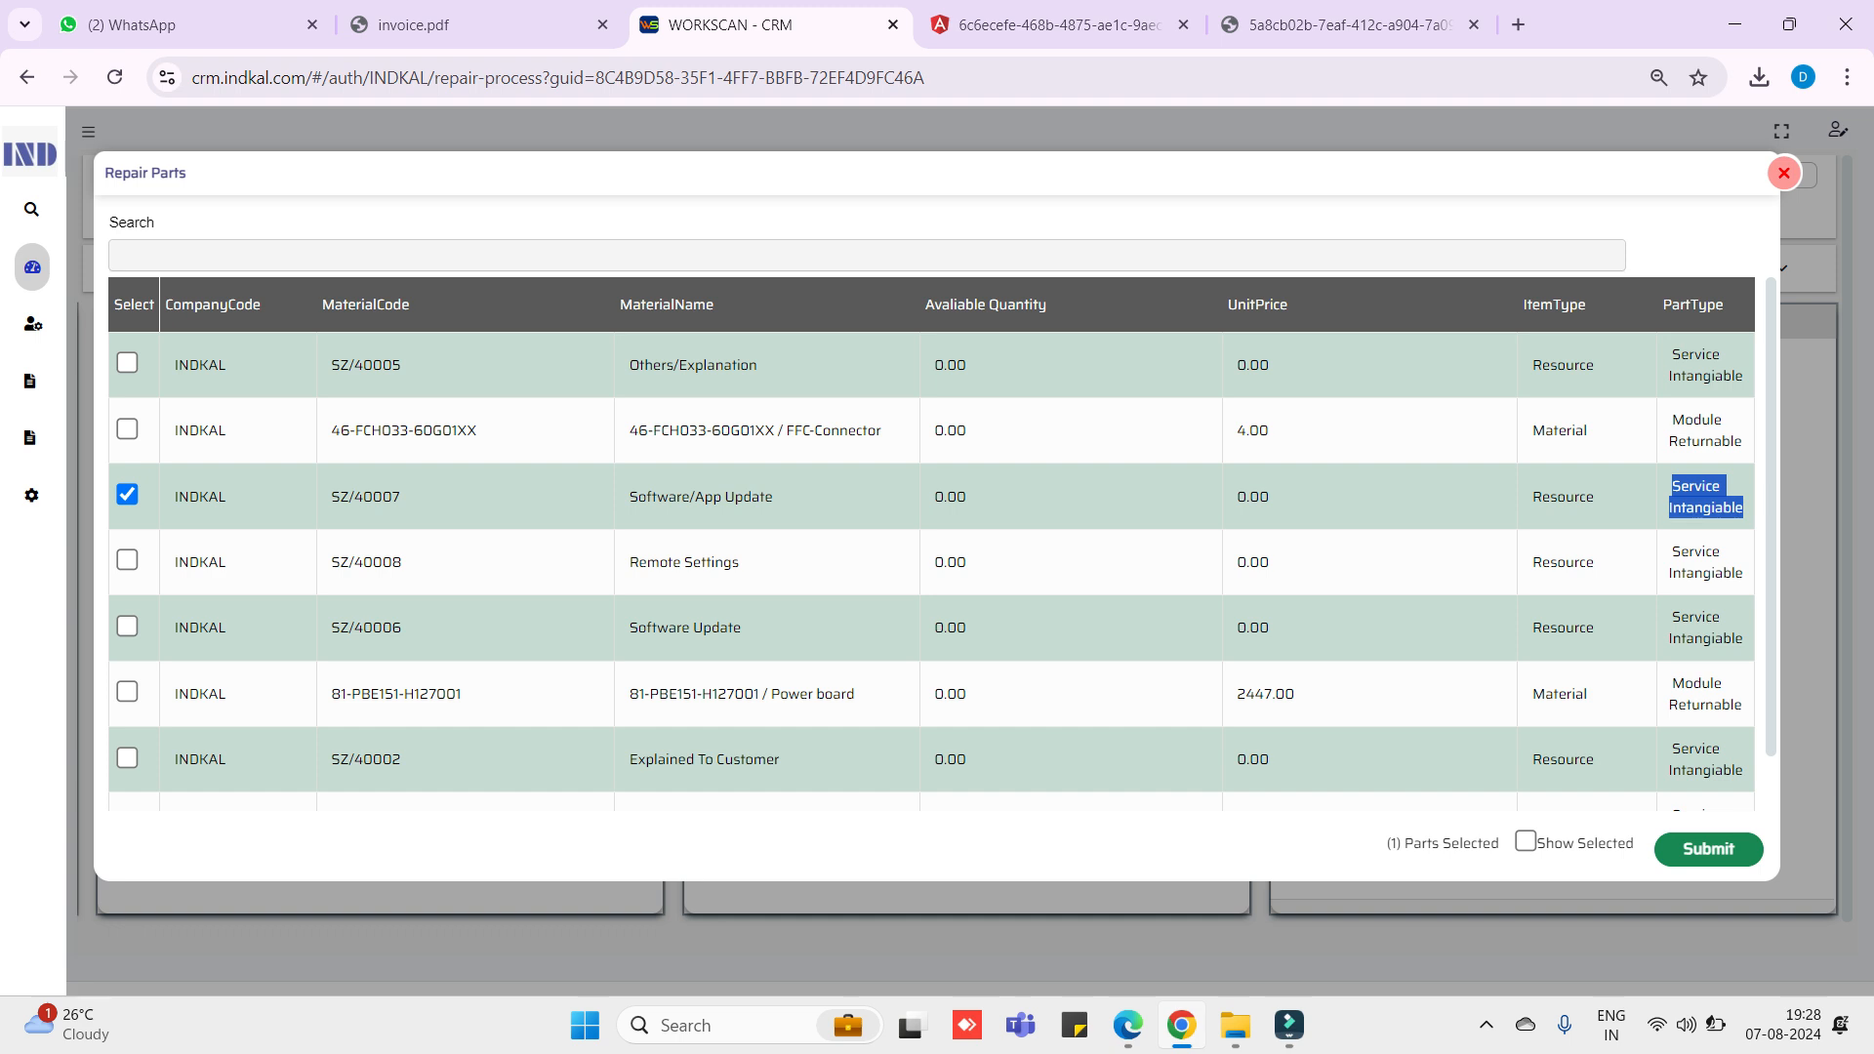
click(1707, 848)
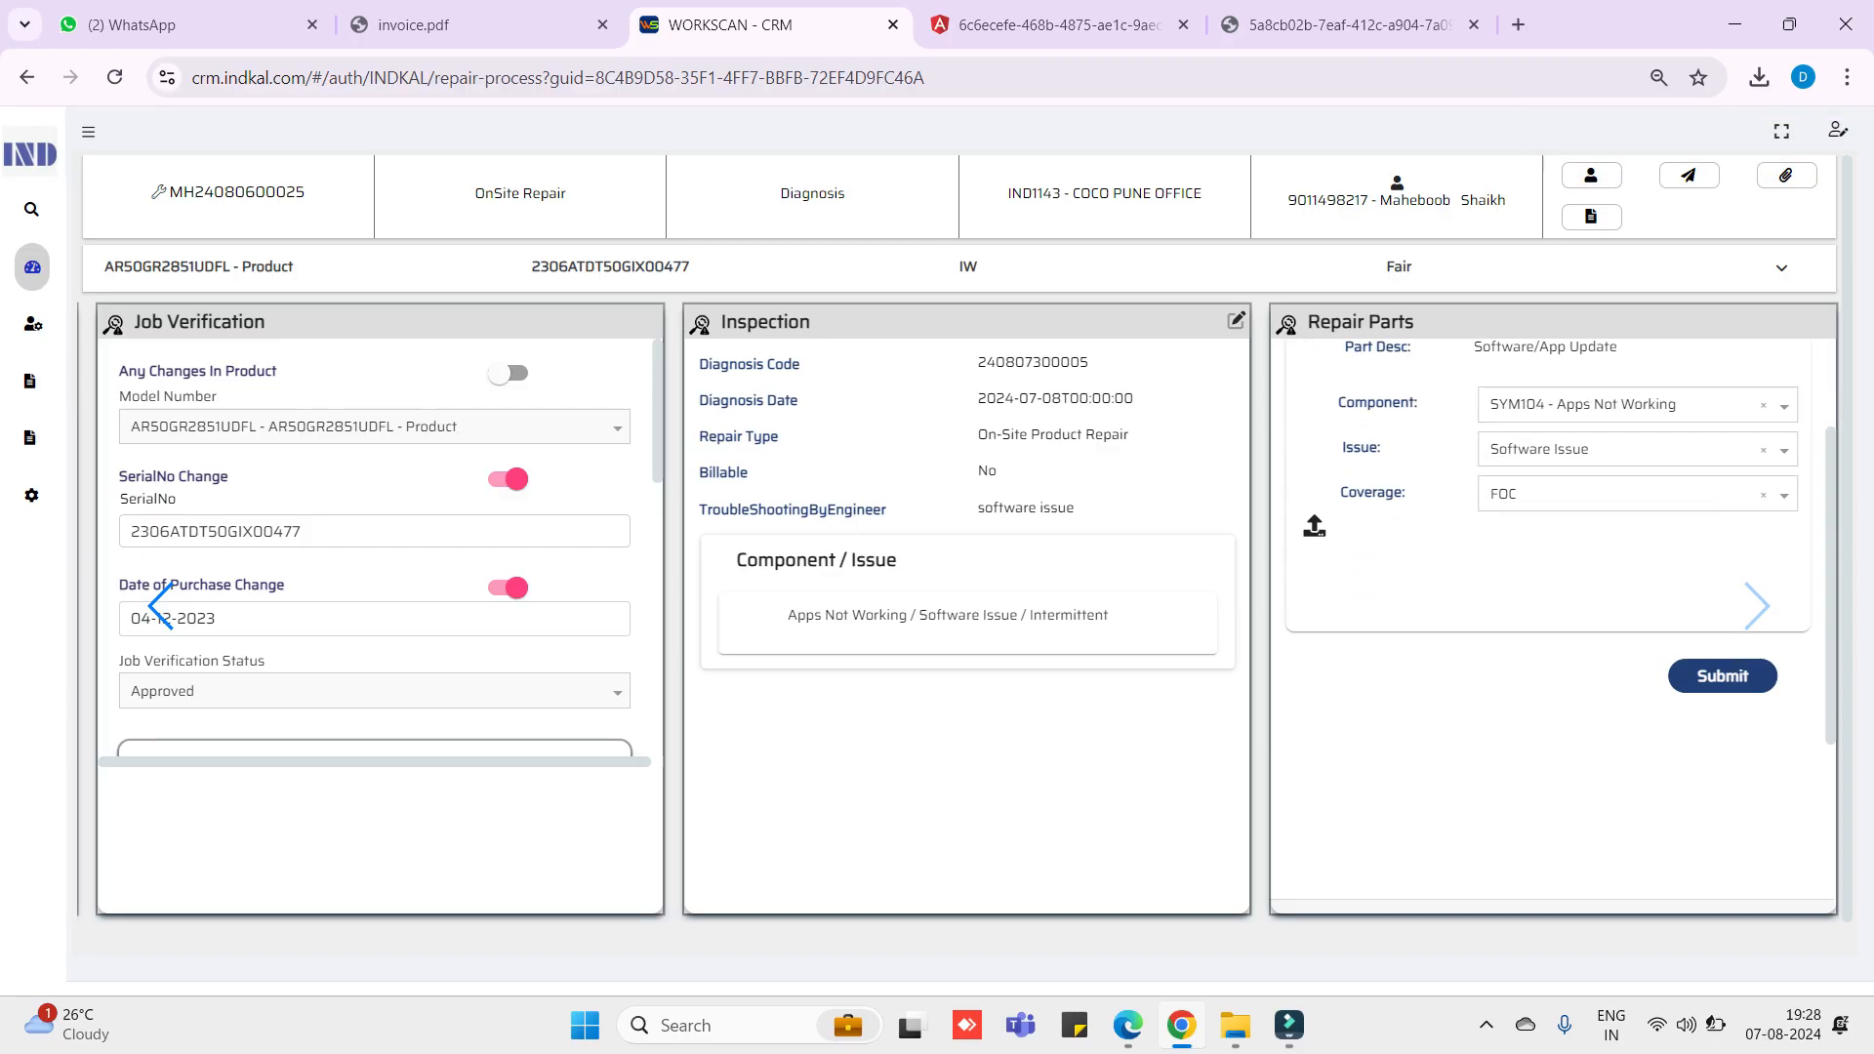
scroll(1552, 585, up, 2)
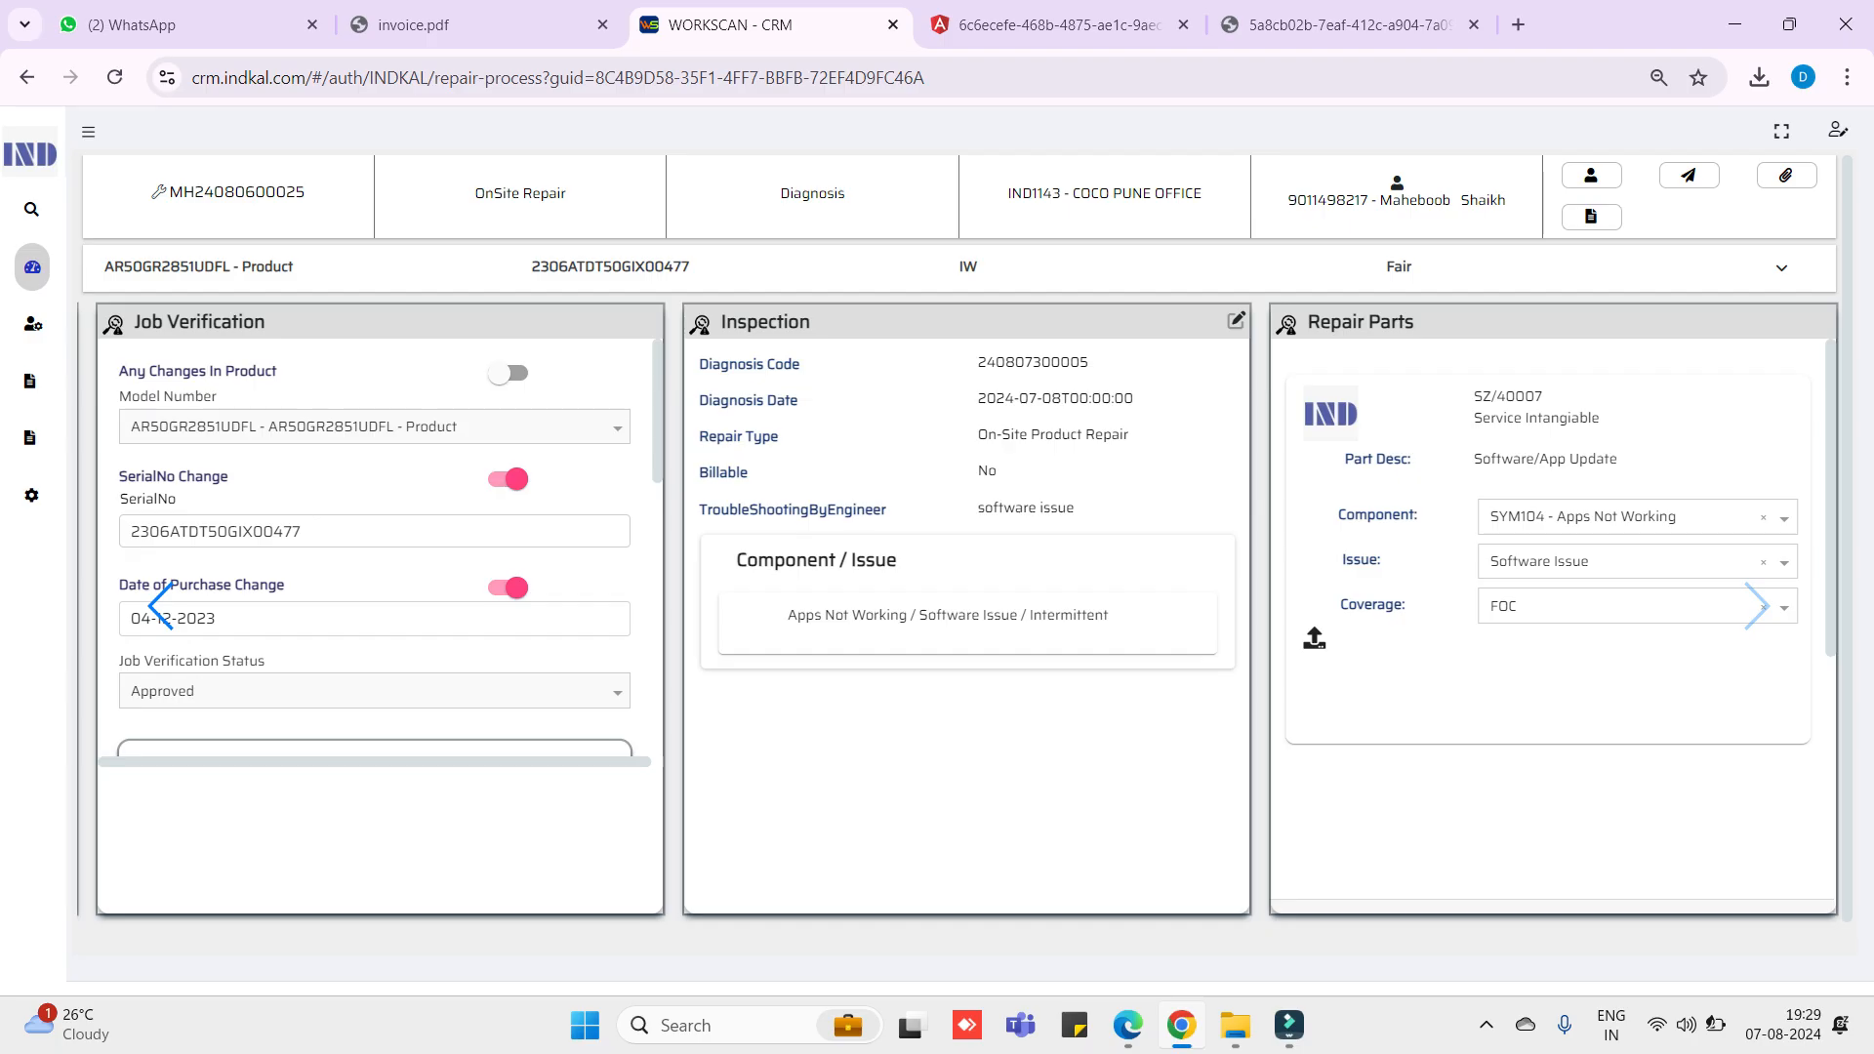
scroll(1551, 585, down, 2)
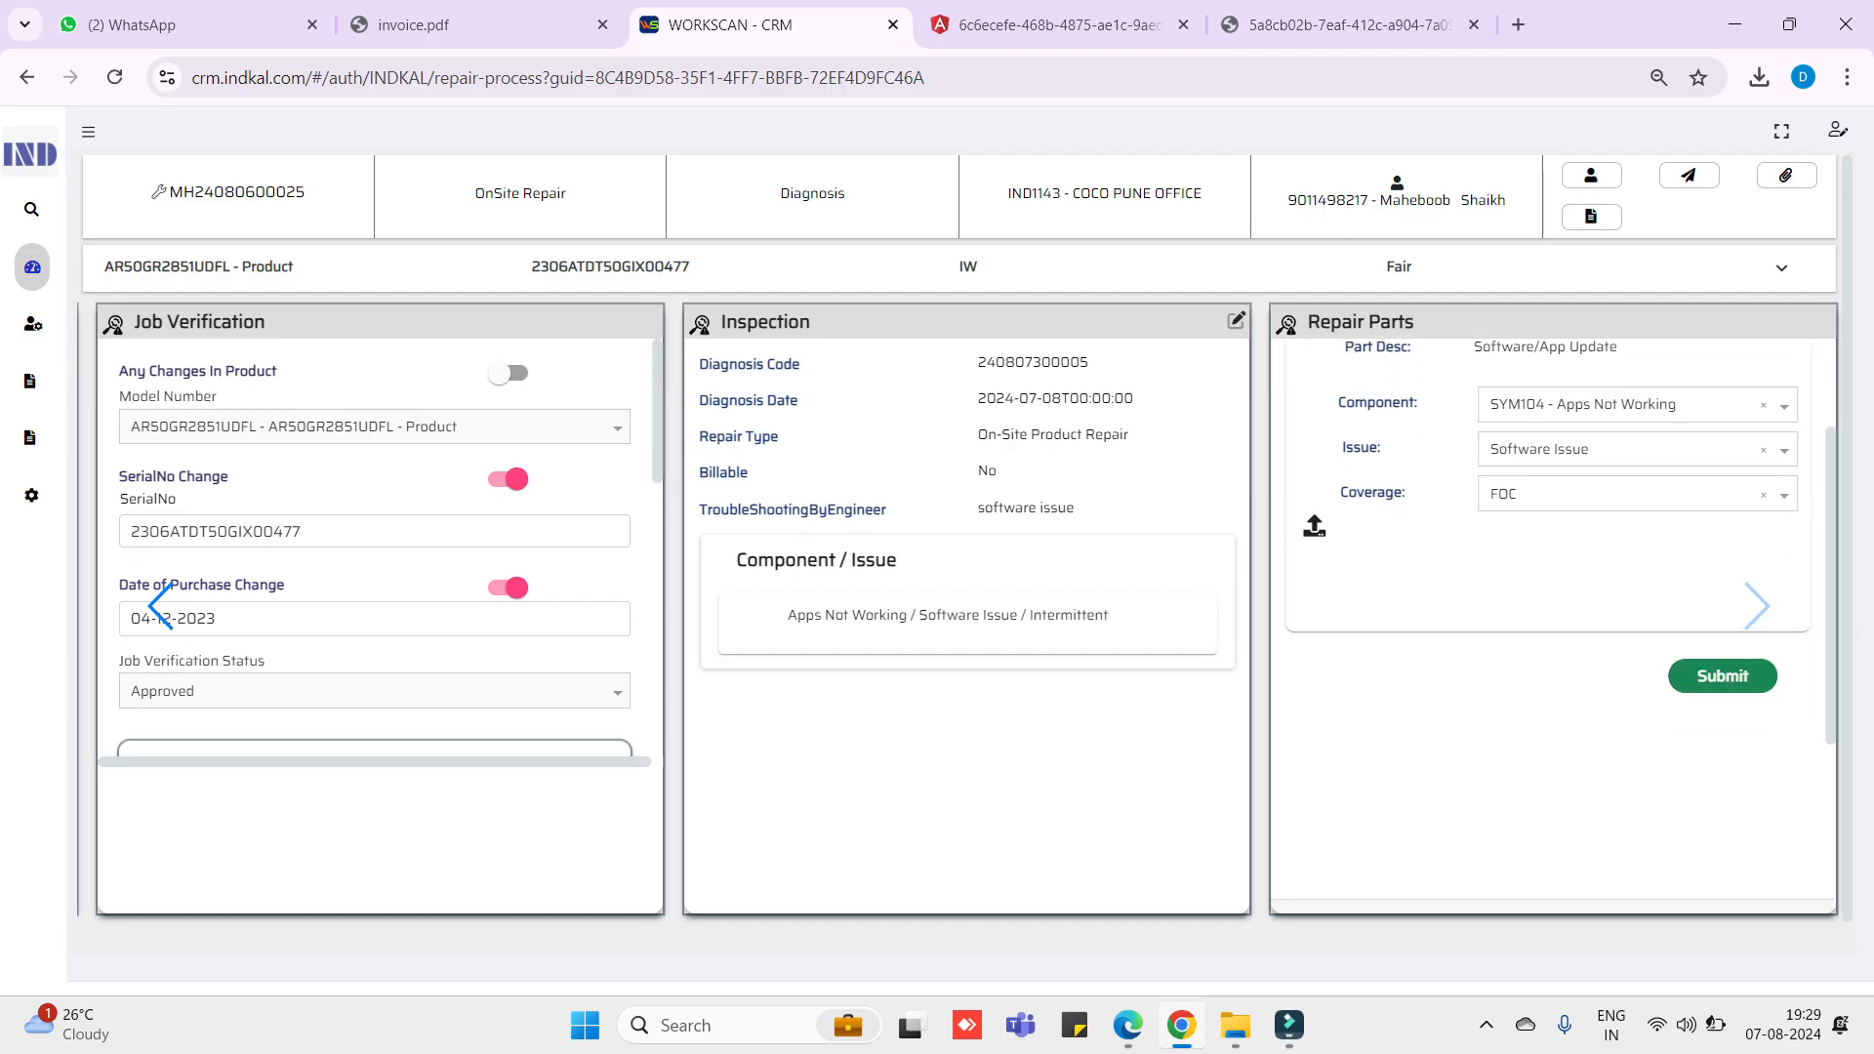
click(1721, 676)
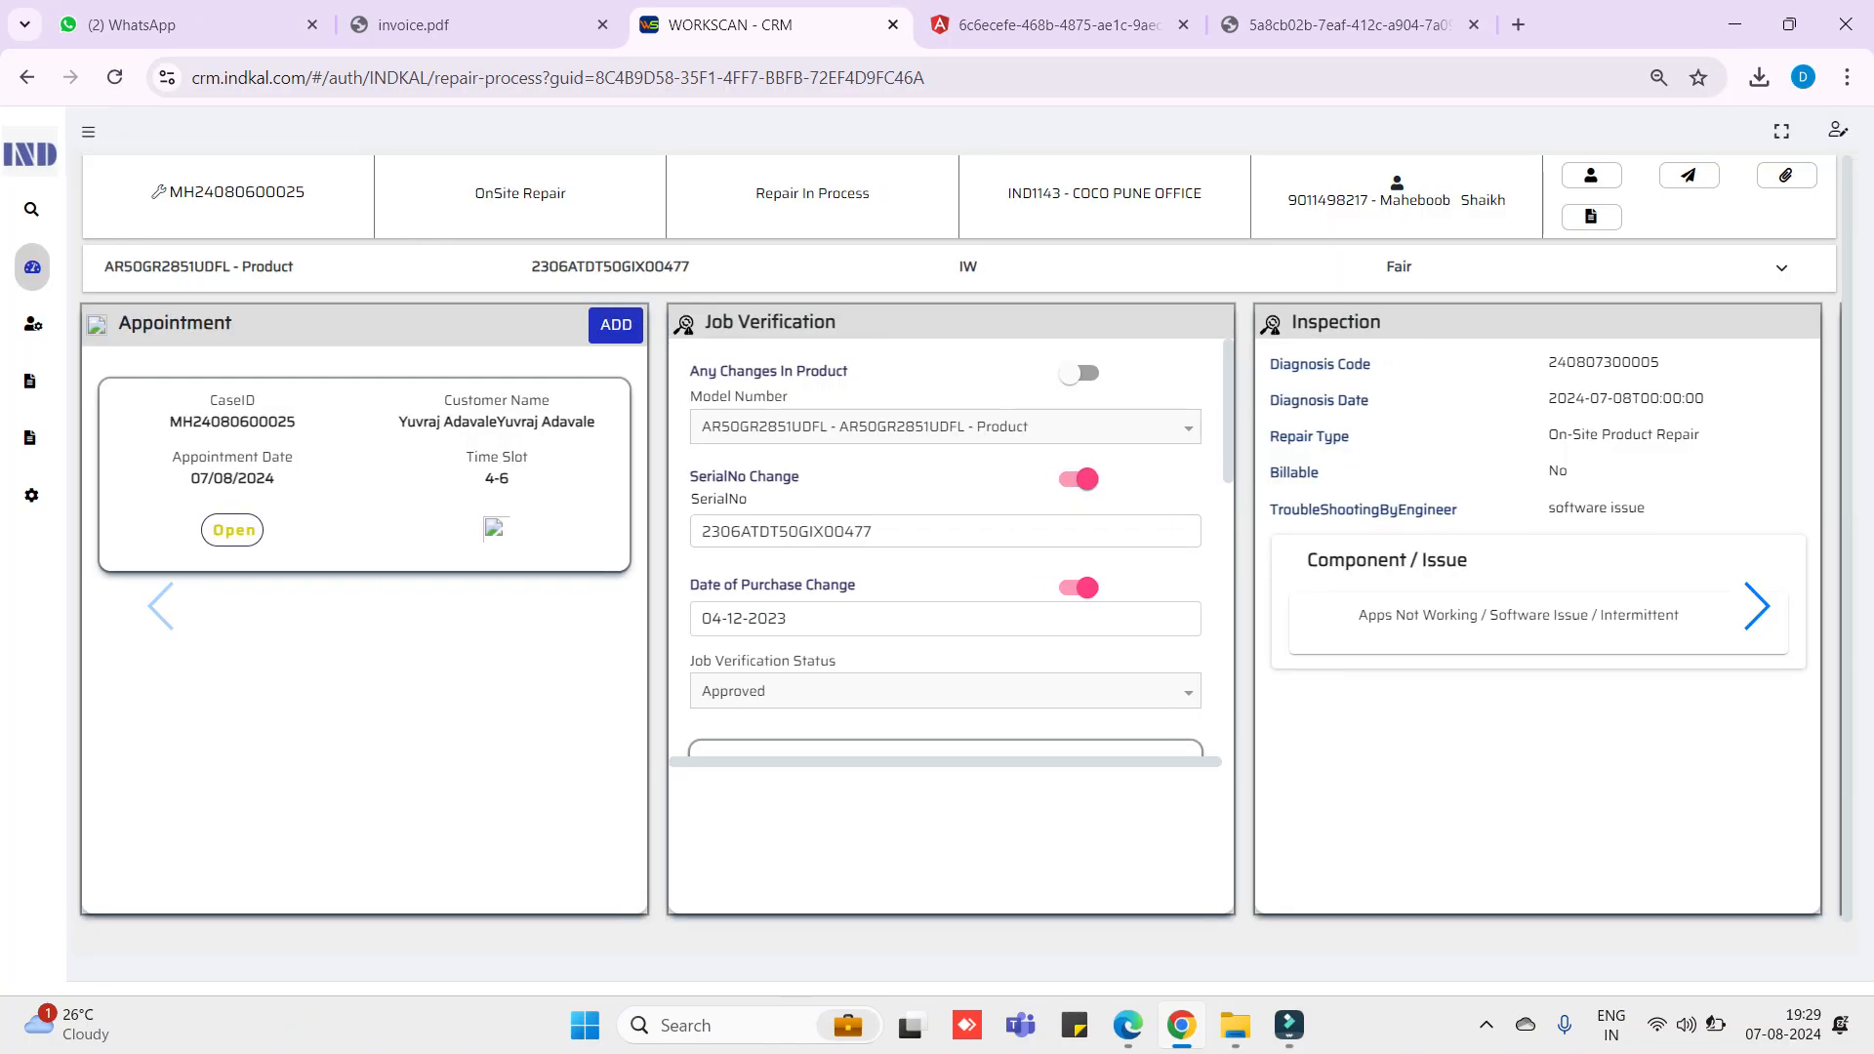
click(1757, 606)
click(1575, 462)
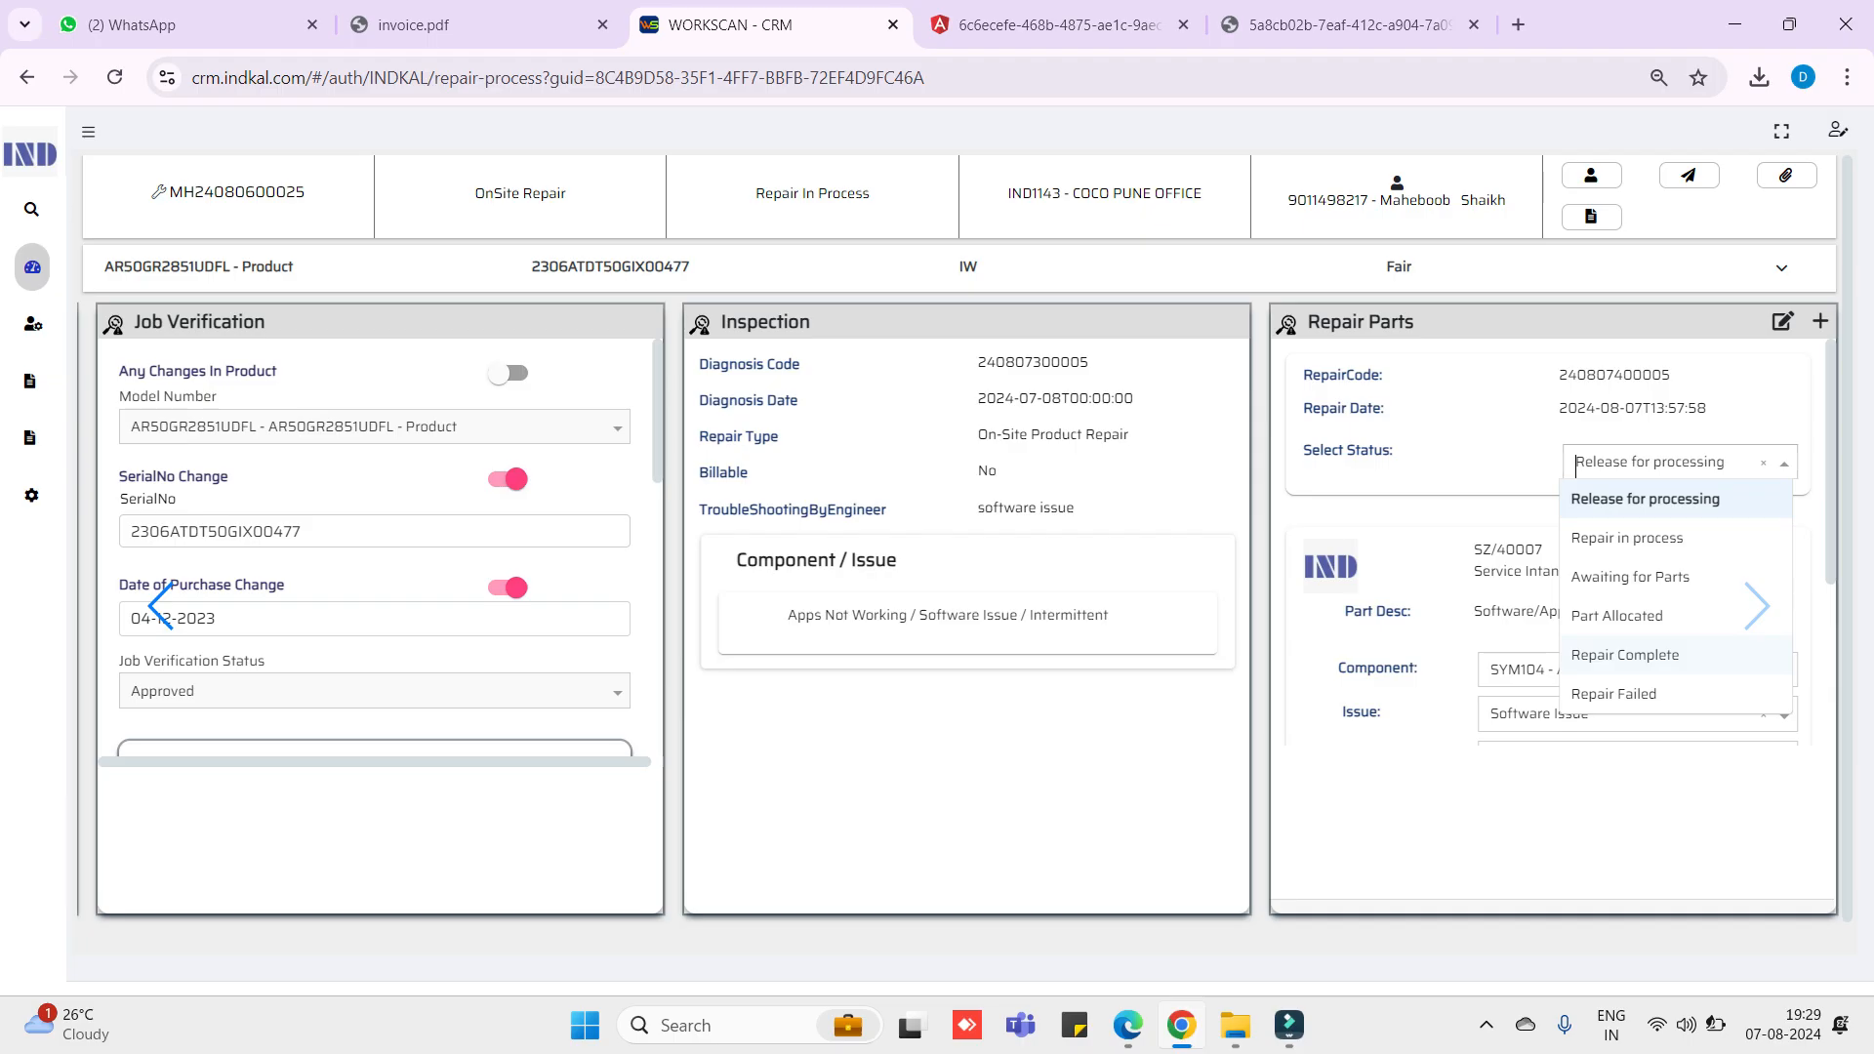
- Choose Repair Complete as the repair status and submit, so the case reads Repair Completed
click(1626, 655)
scroll(1562, 605, down, 3)
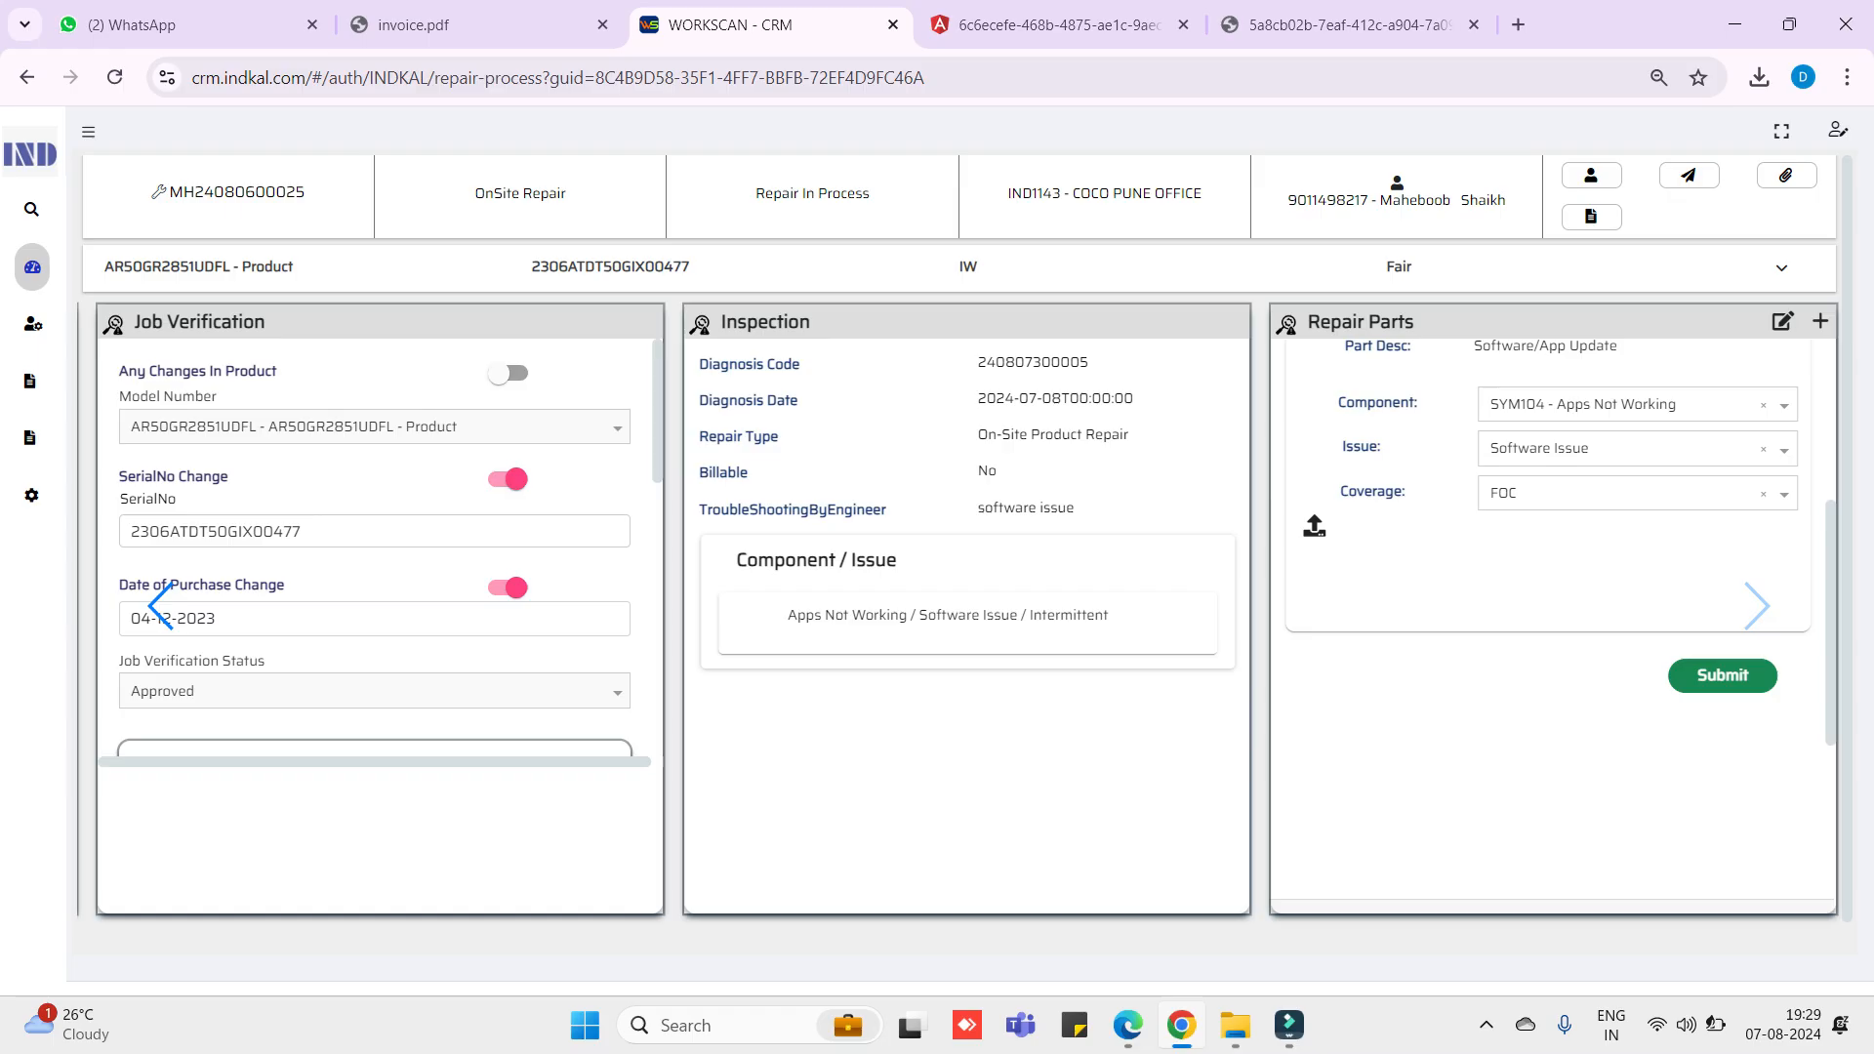
click(1723, 675)
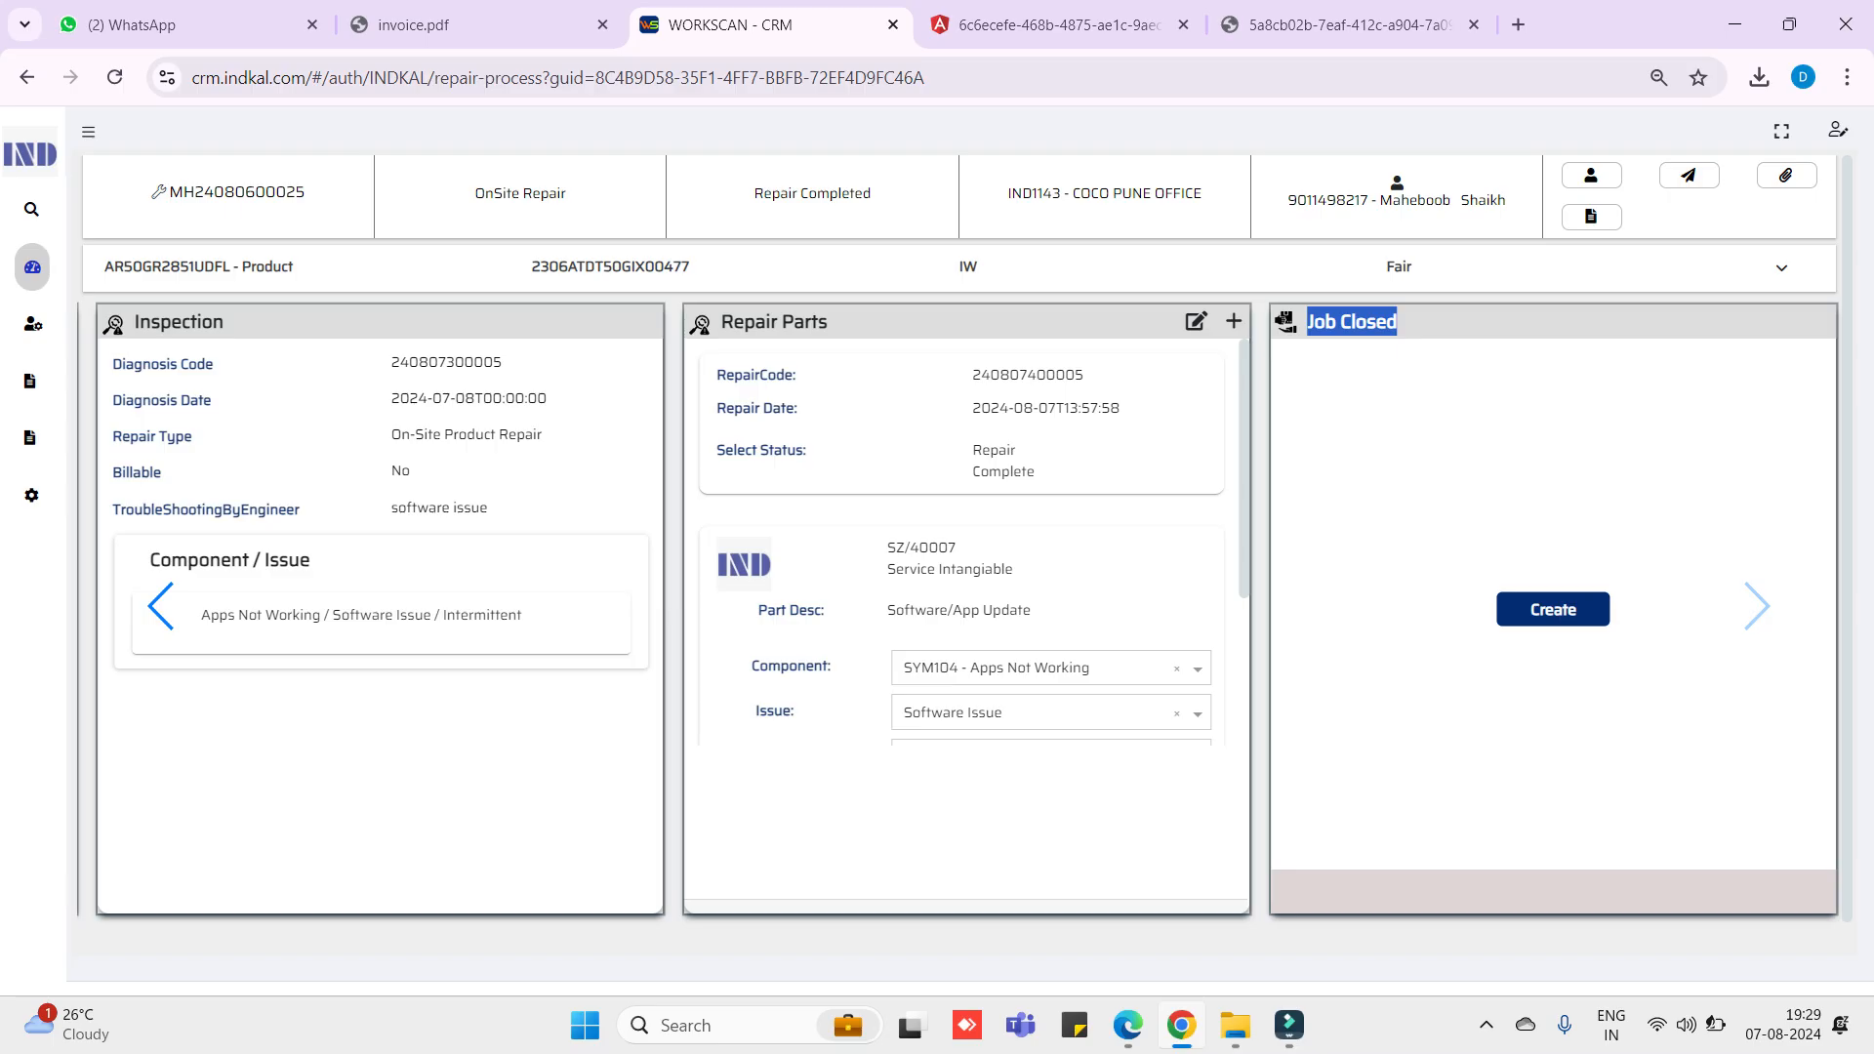
click(1401, 342)
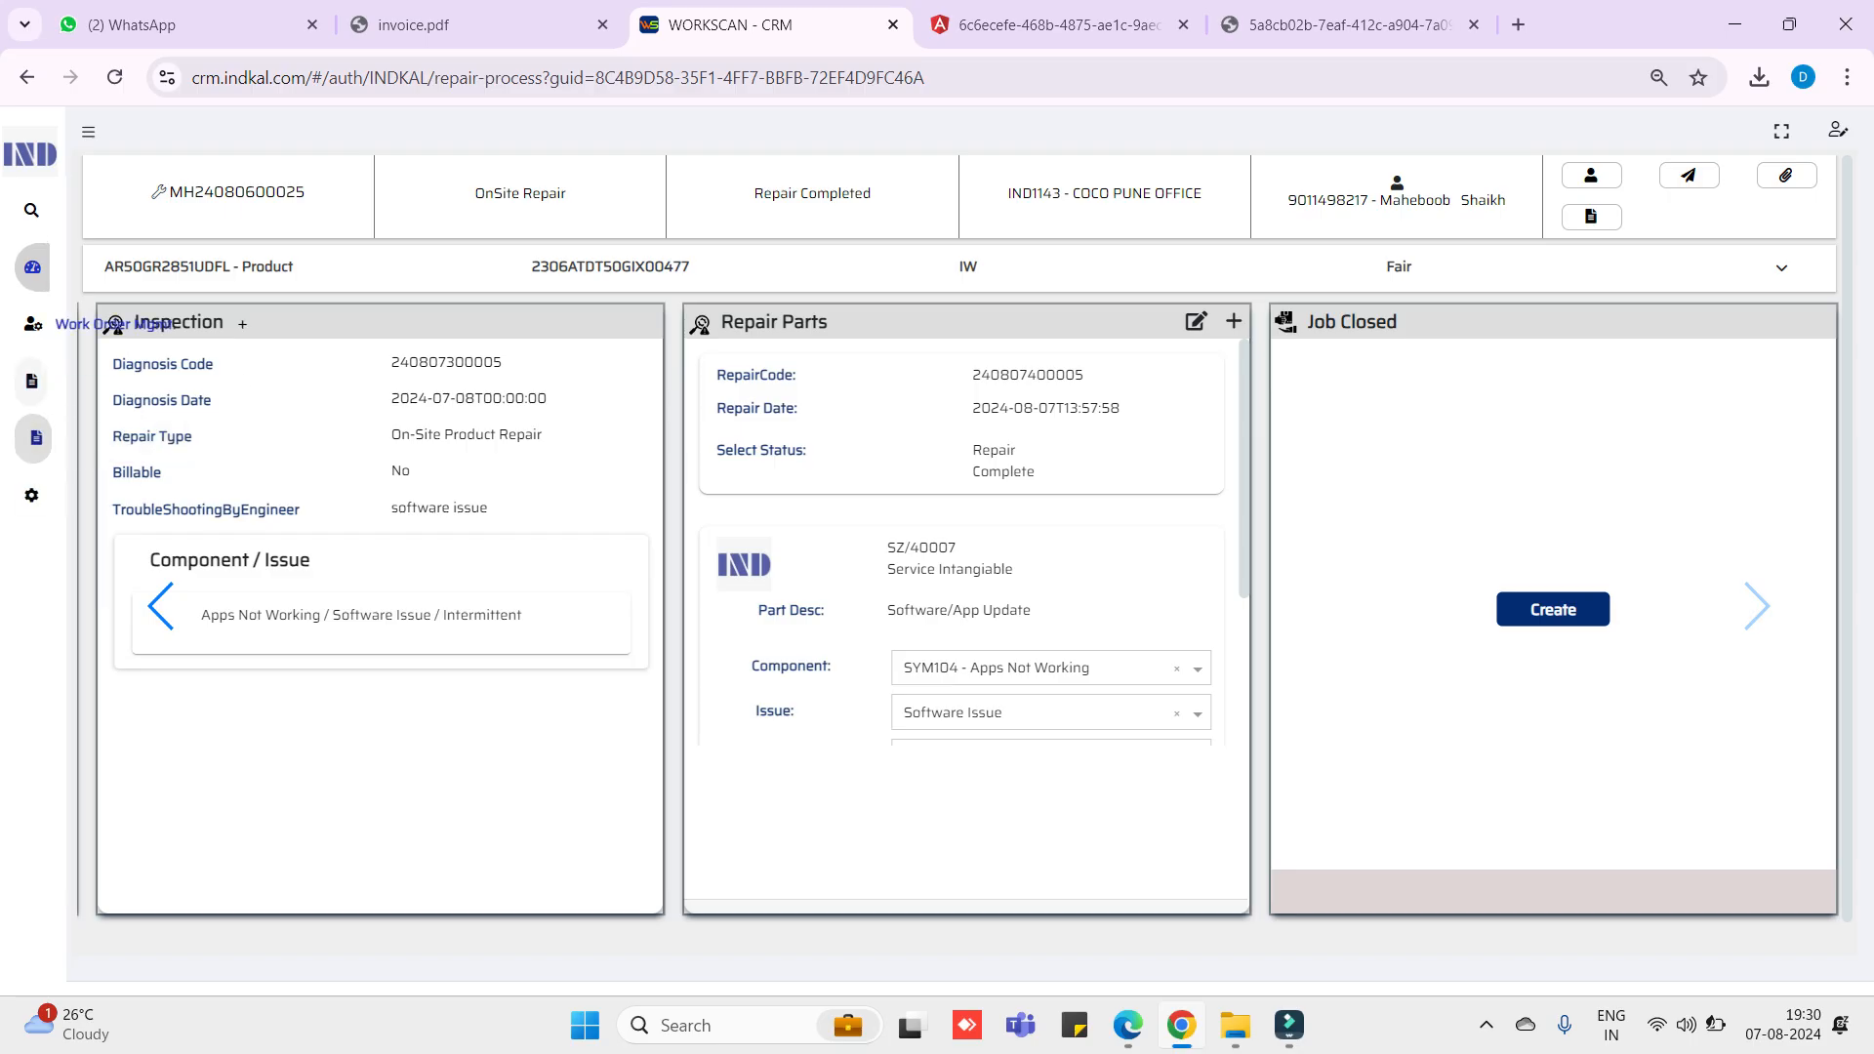
mouse_move(32, 268)
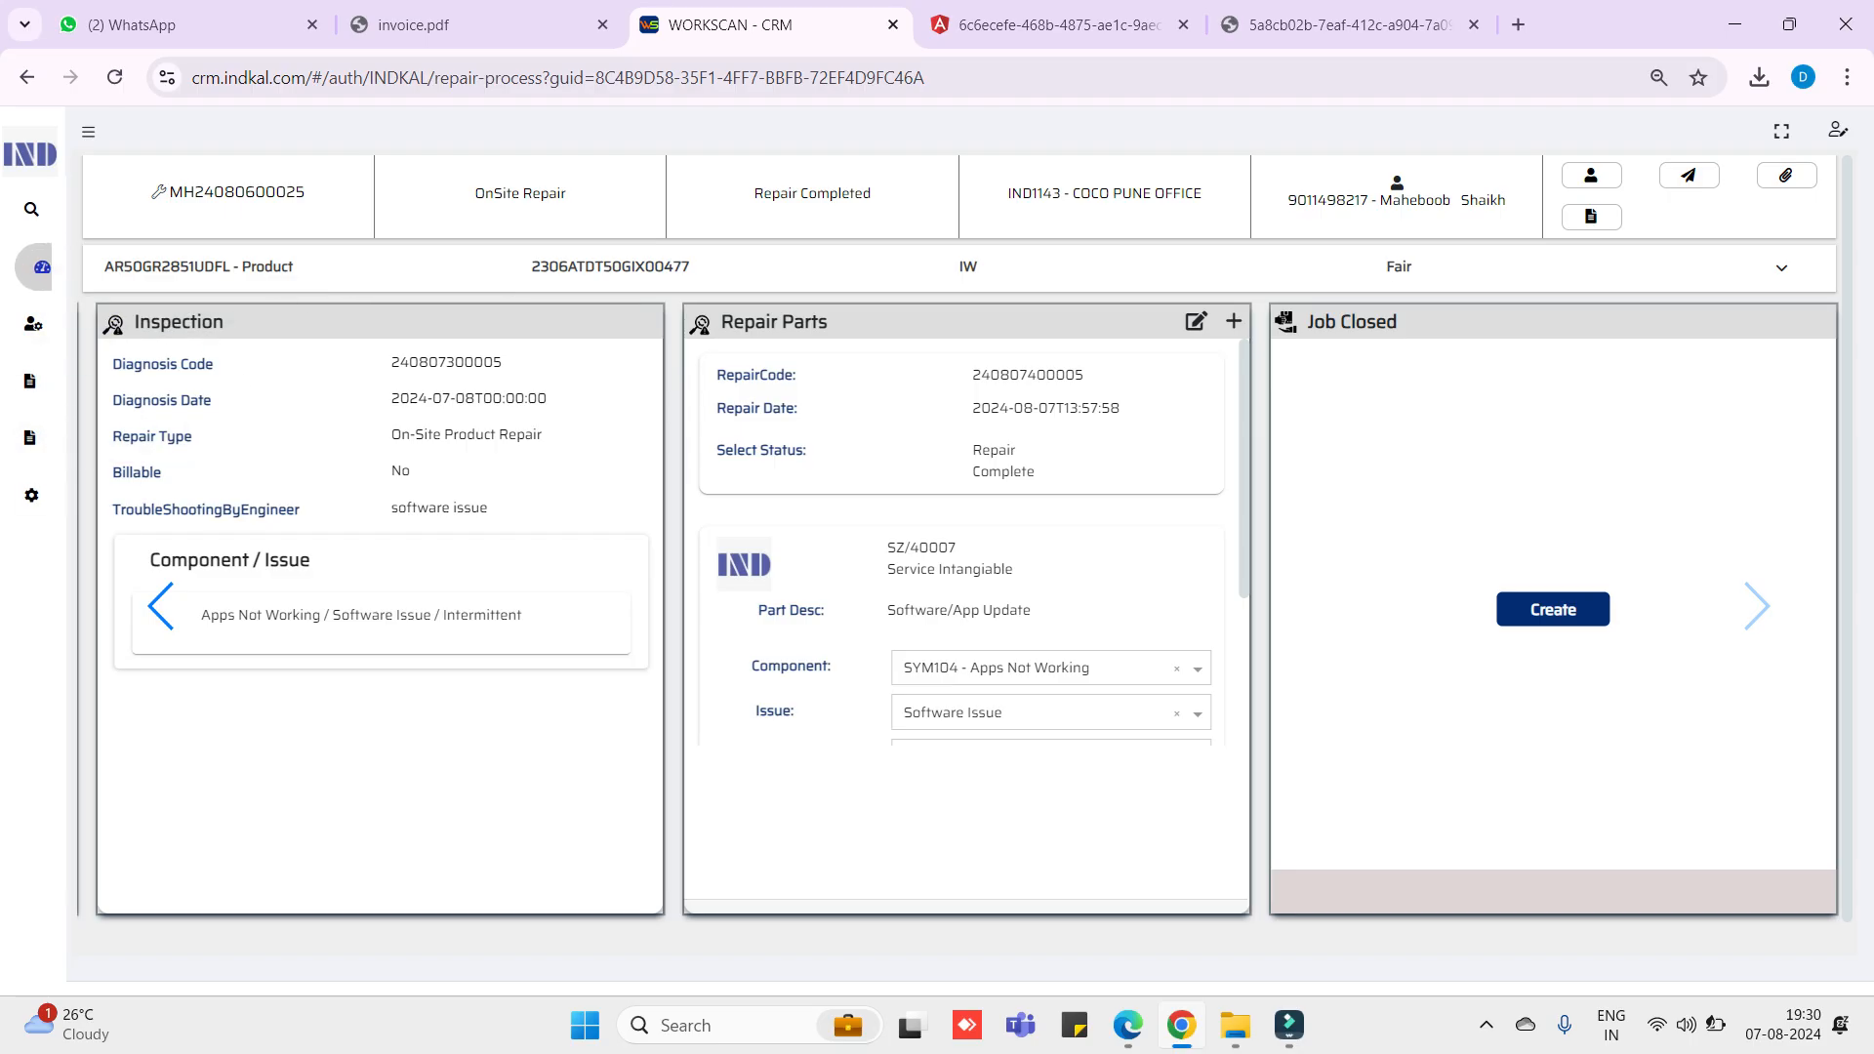
drag(1037, 474, 972, 449)
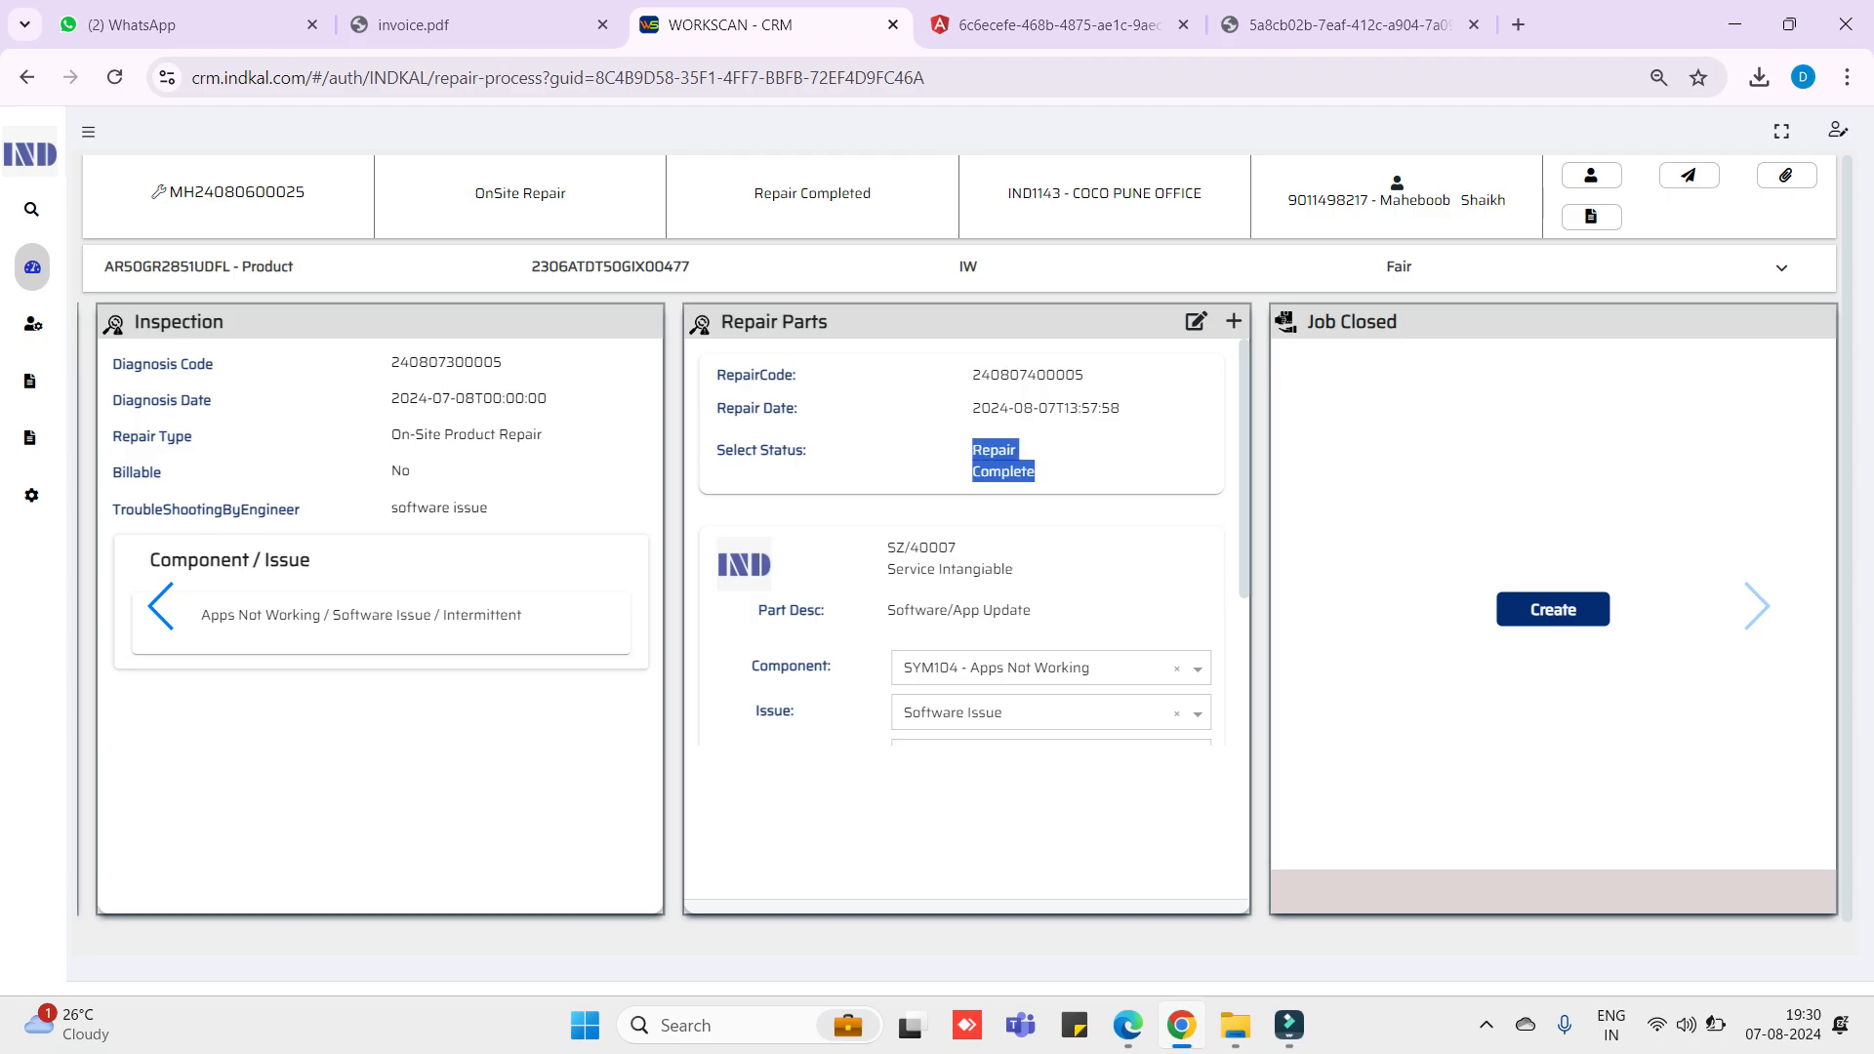
click(1003, 463)
mouse_move(32, 268)
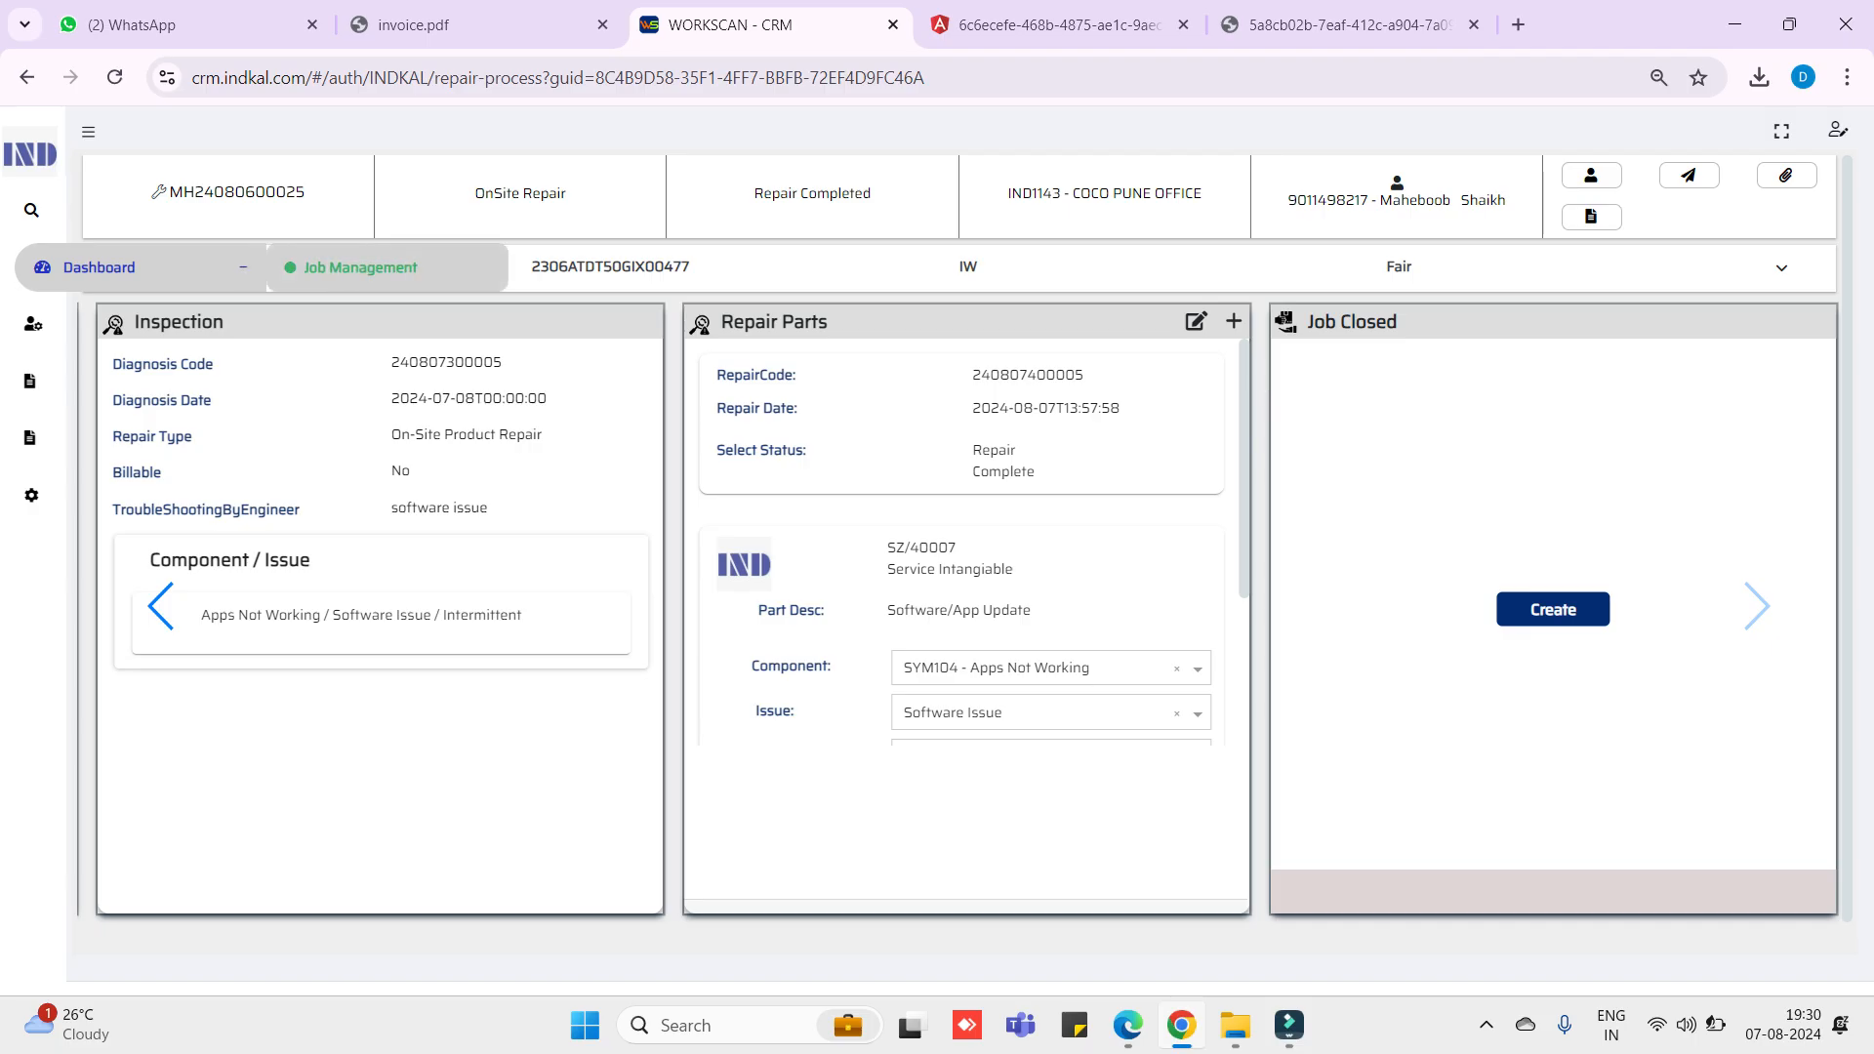
click(99, 268)
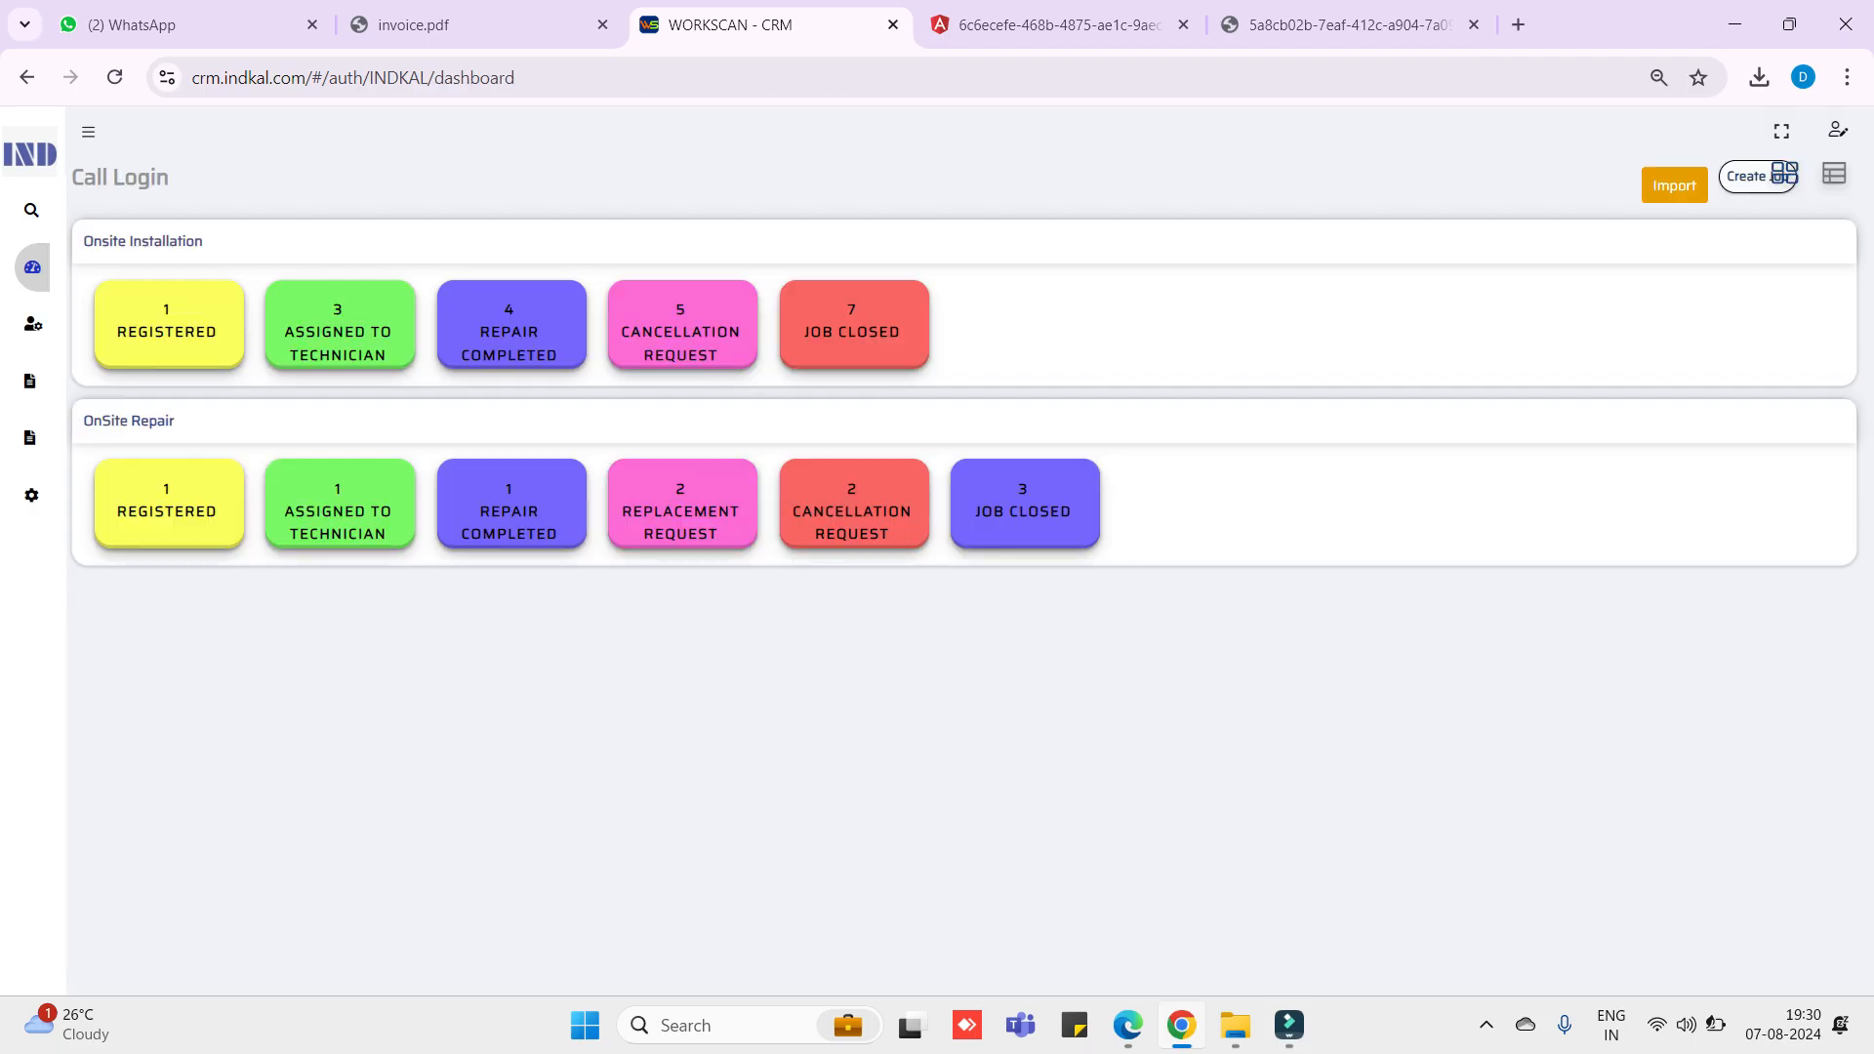
click(510, 505)
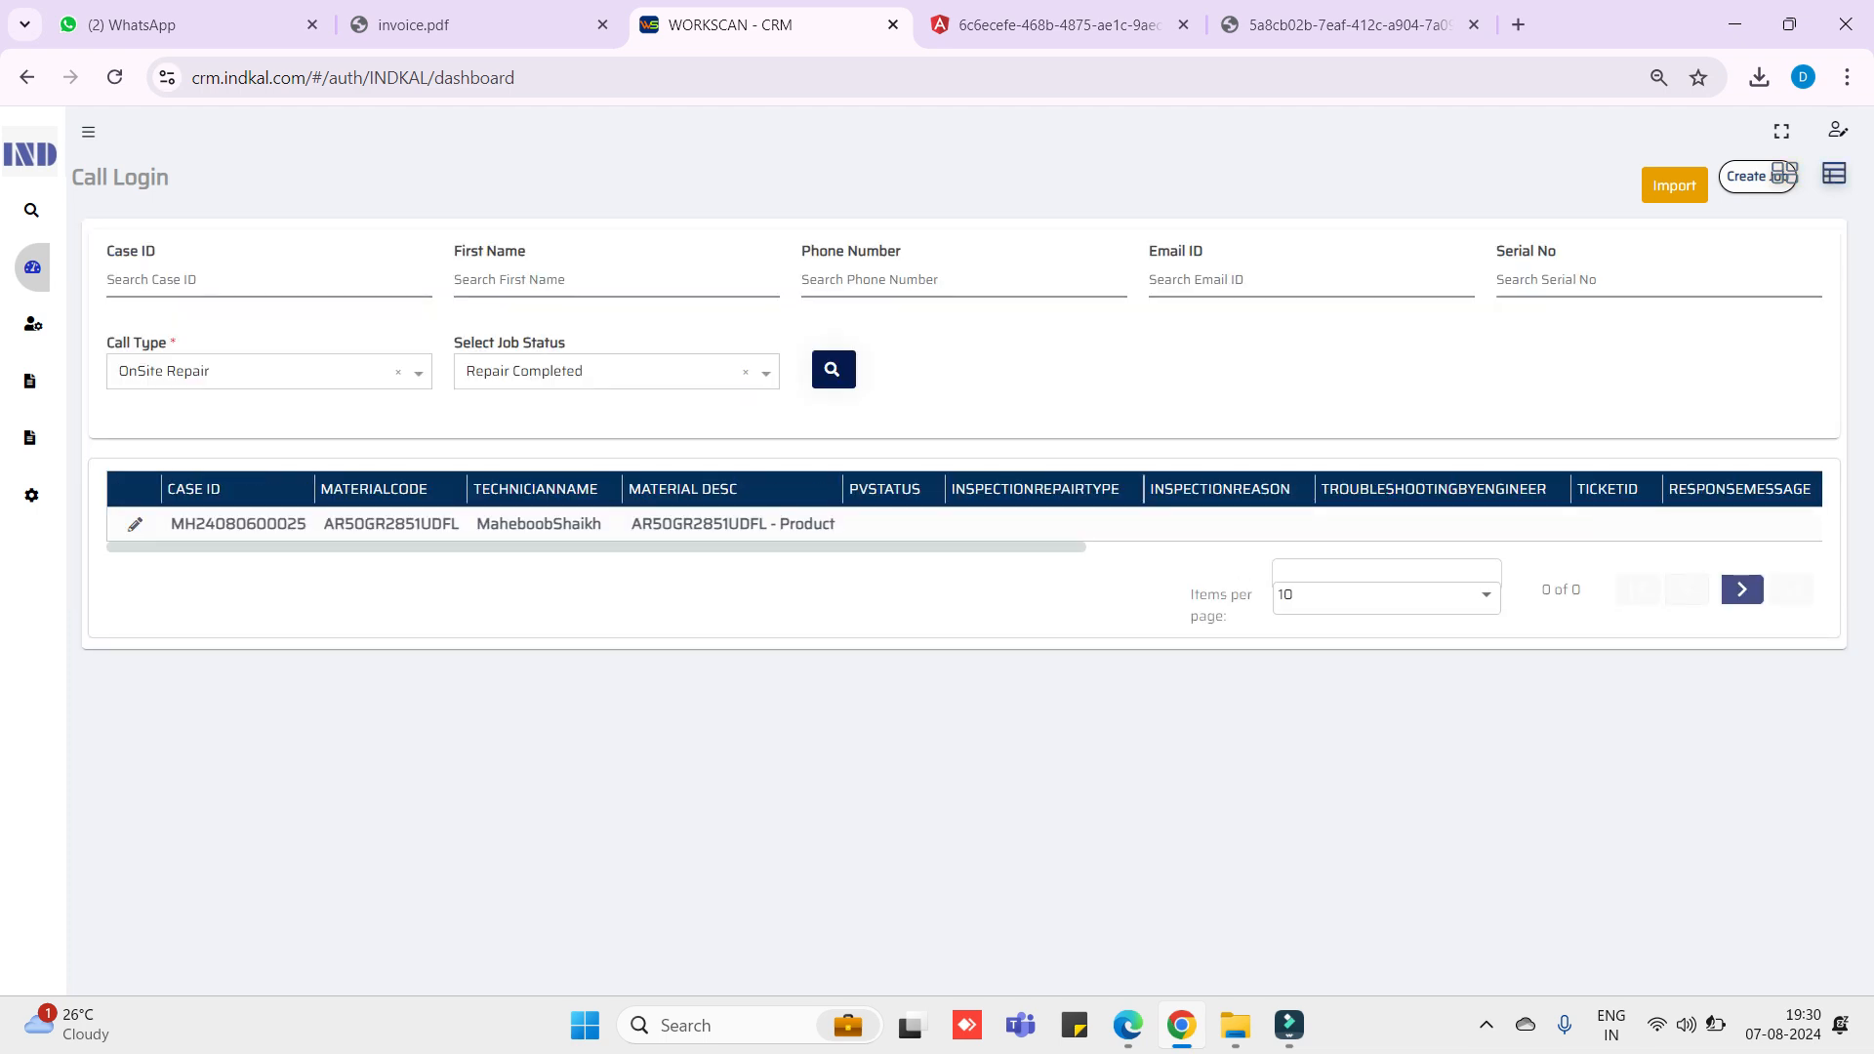
scroll(964, 508, right, 10)
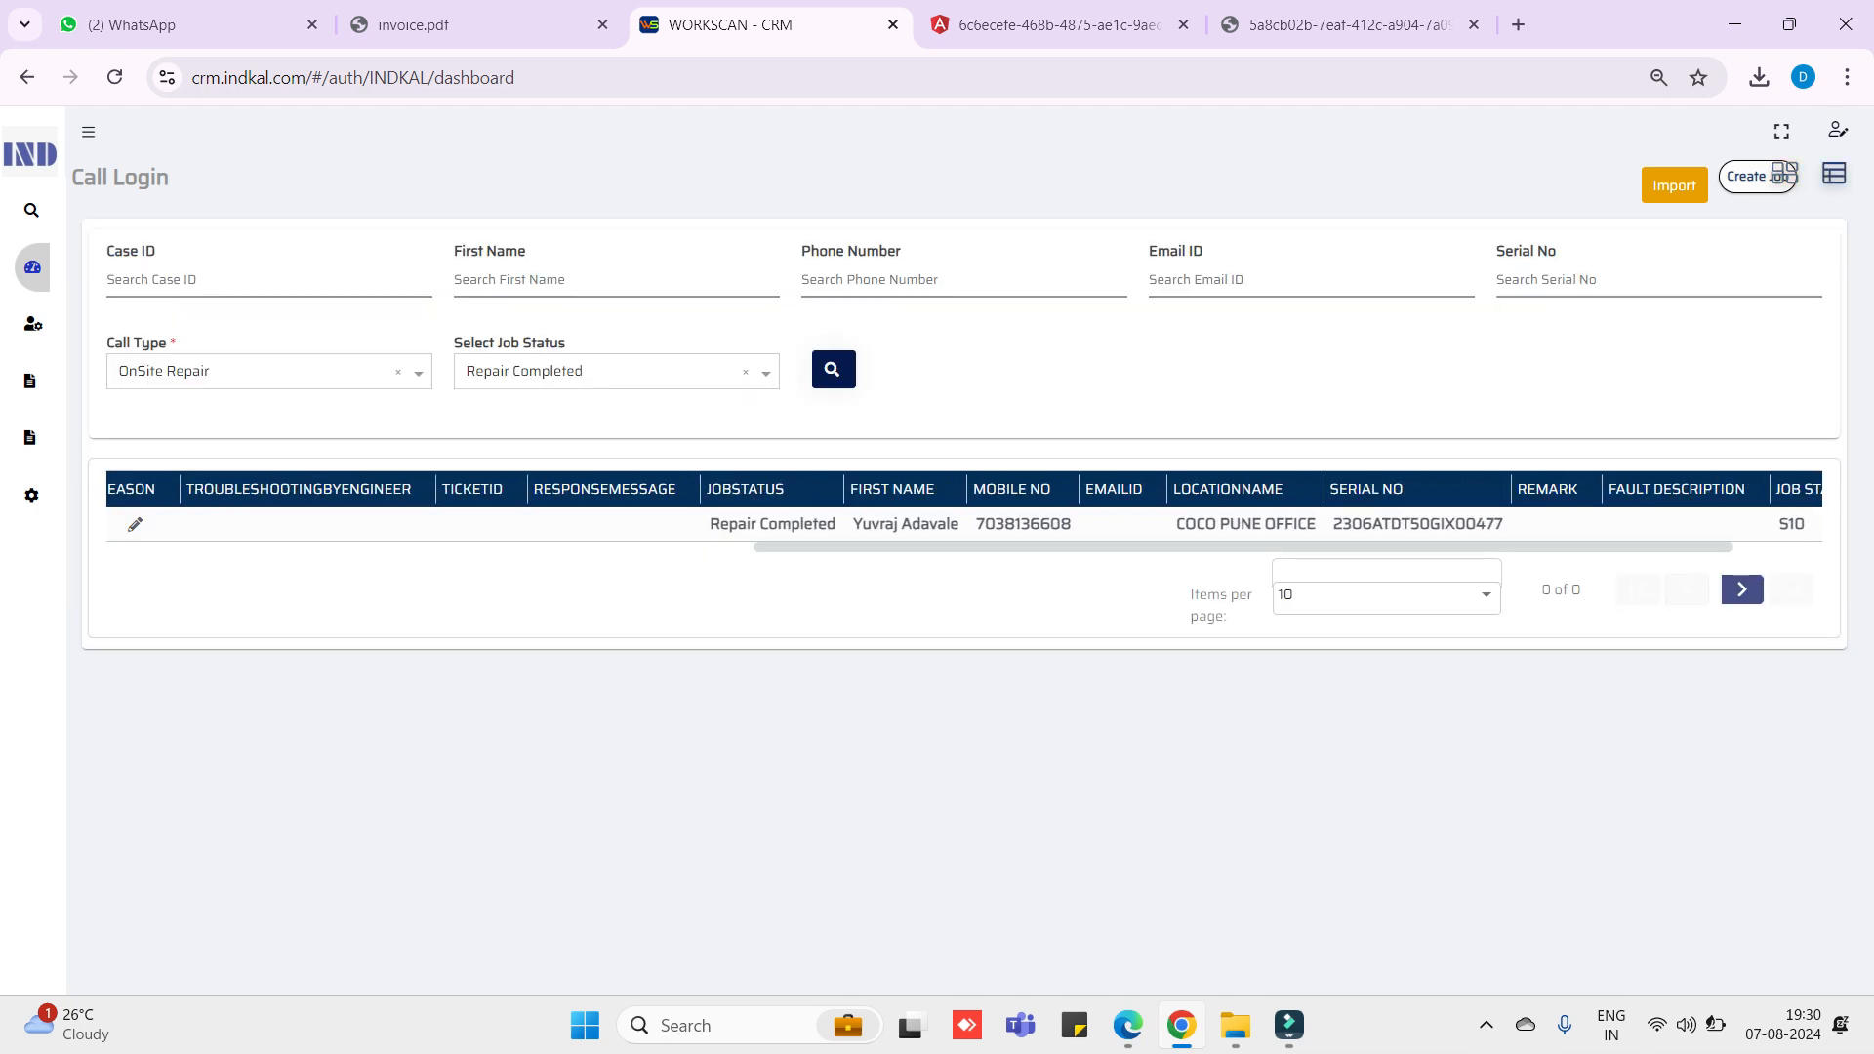
scroll(965, 507, left, 10)
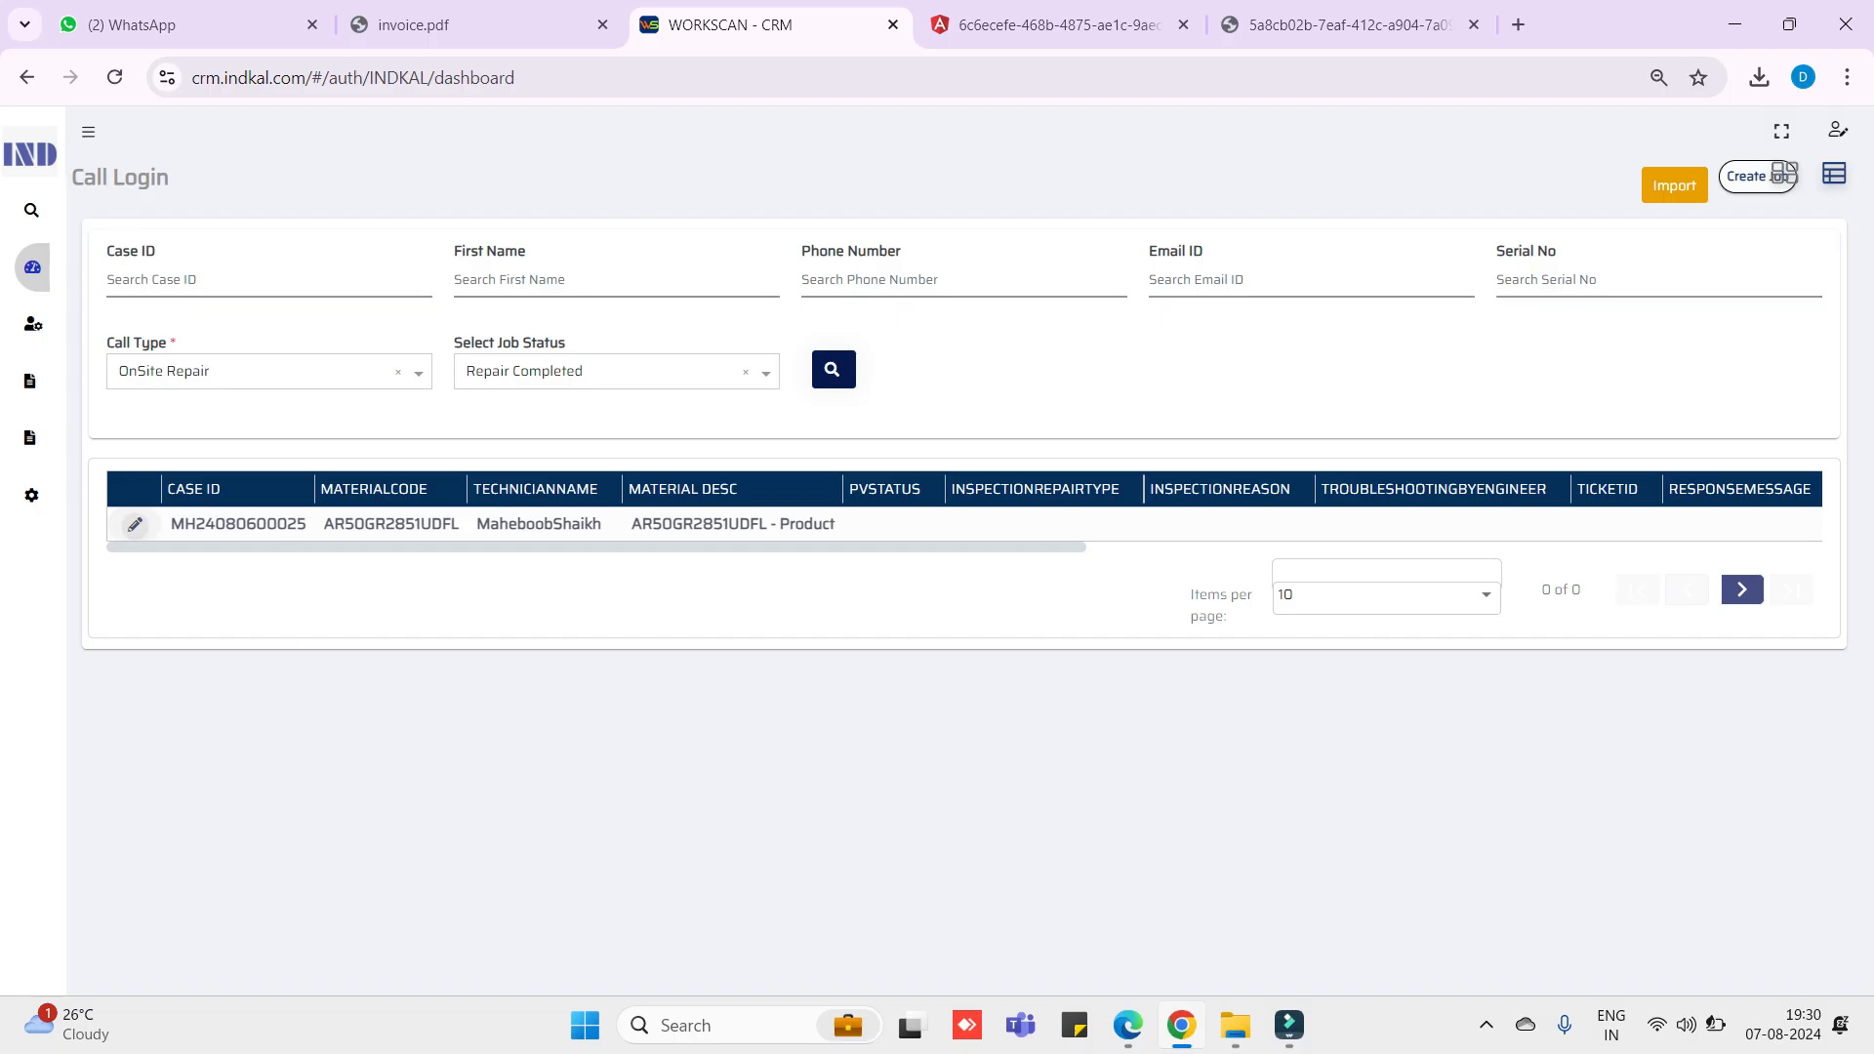
click(134, 524)
click(191, 574)
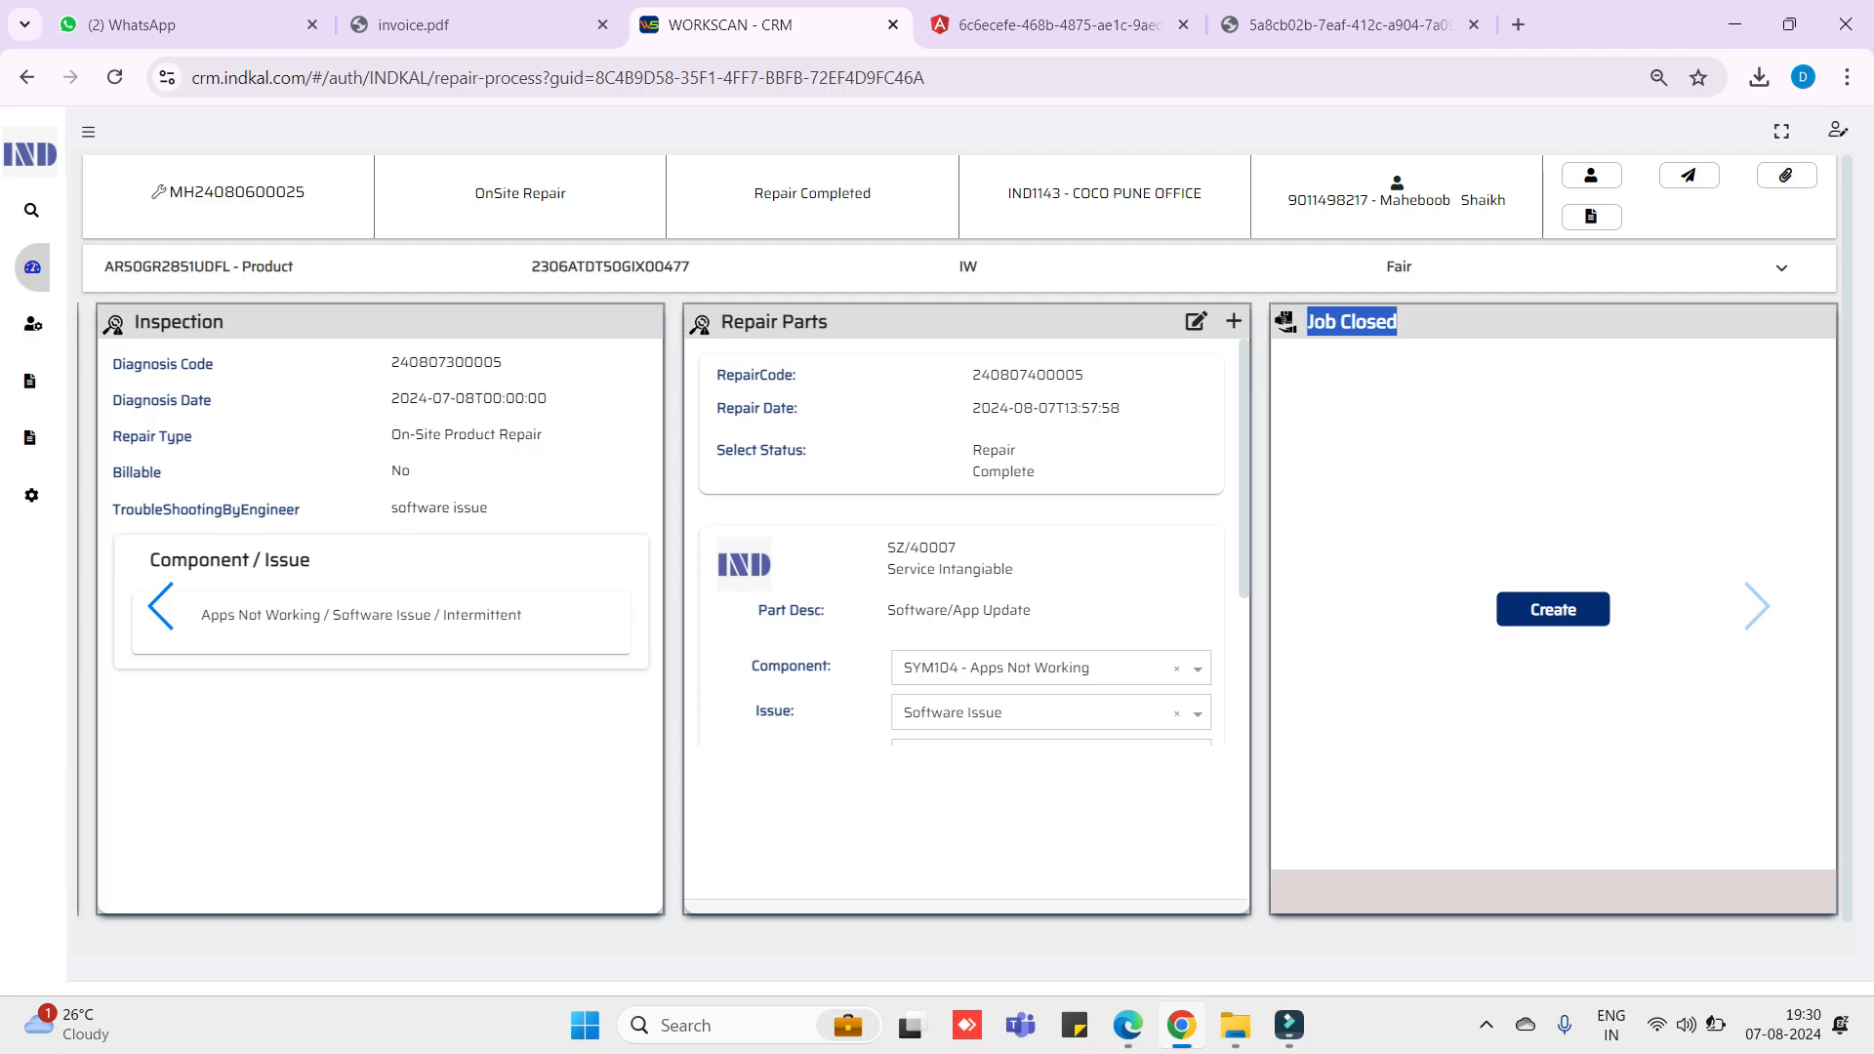
- Create the job closure with remark 'software issue fixed' and verify the happy code
click(1397, 337)
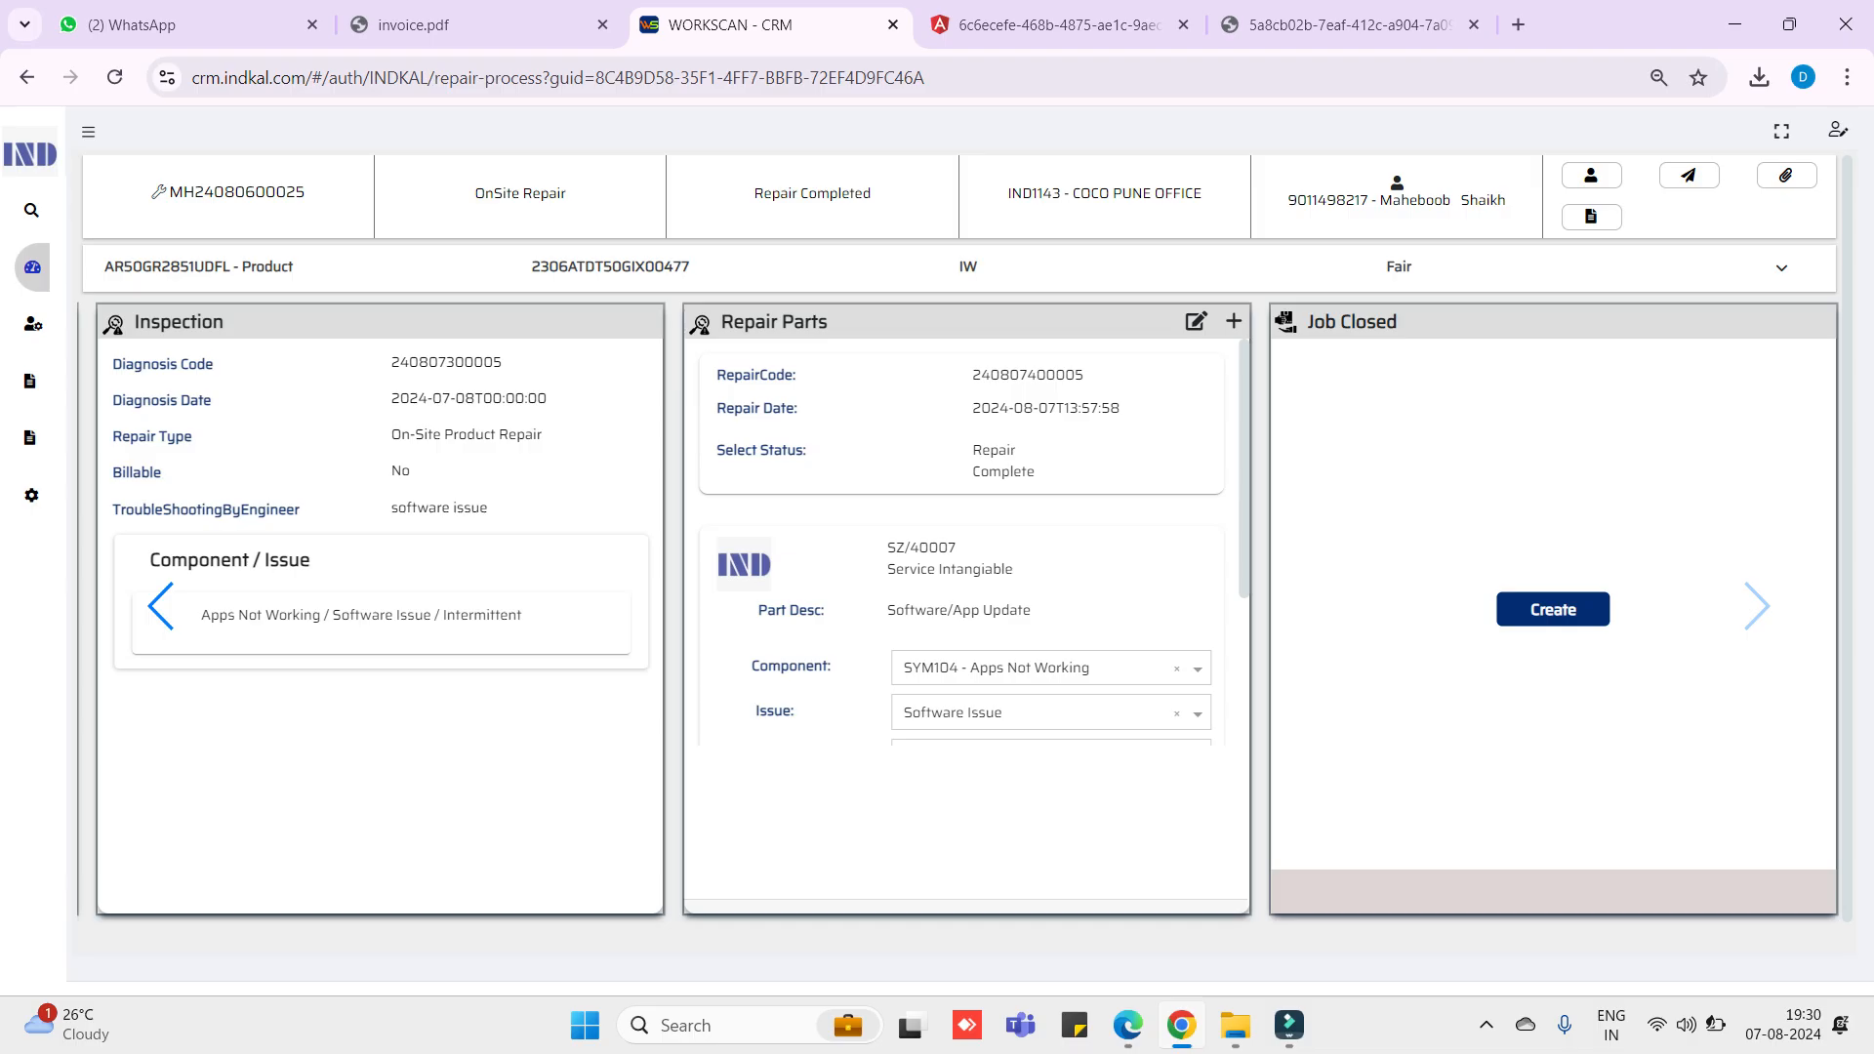
click(1553, 609)
click(1553, 411)
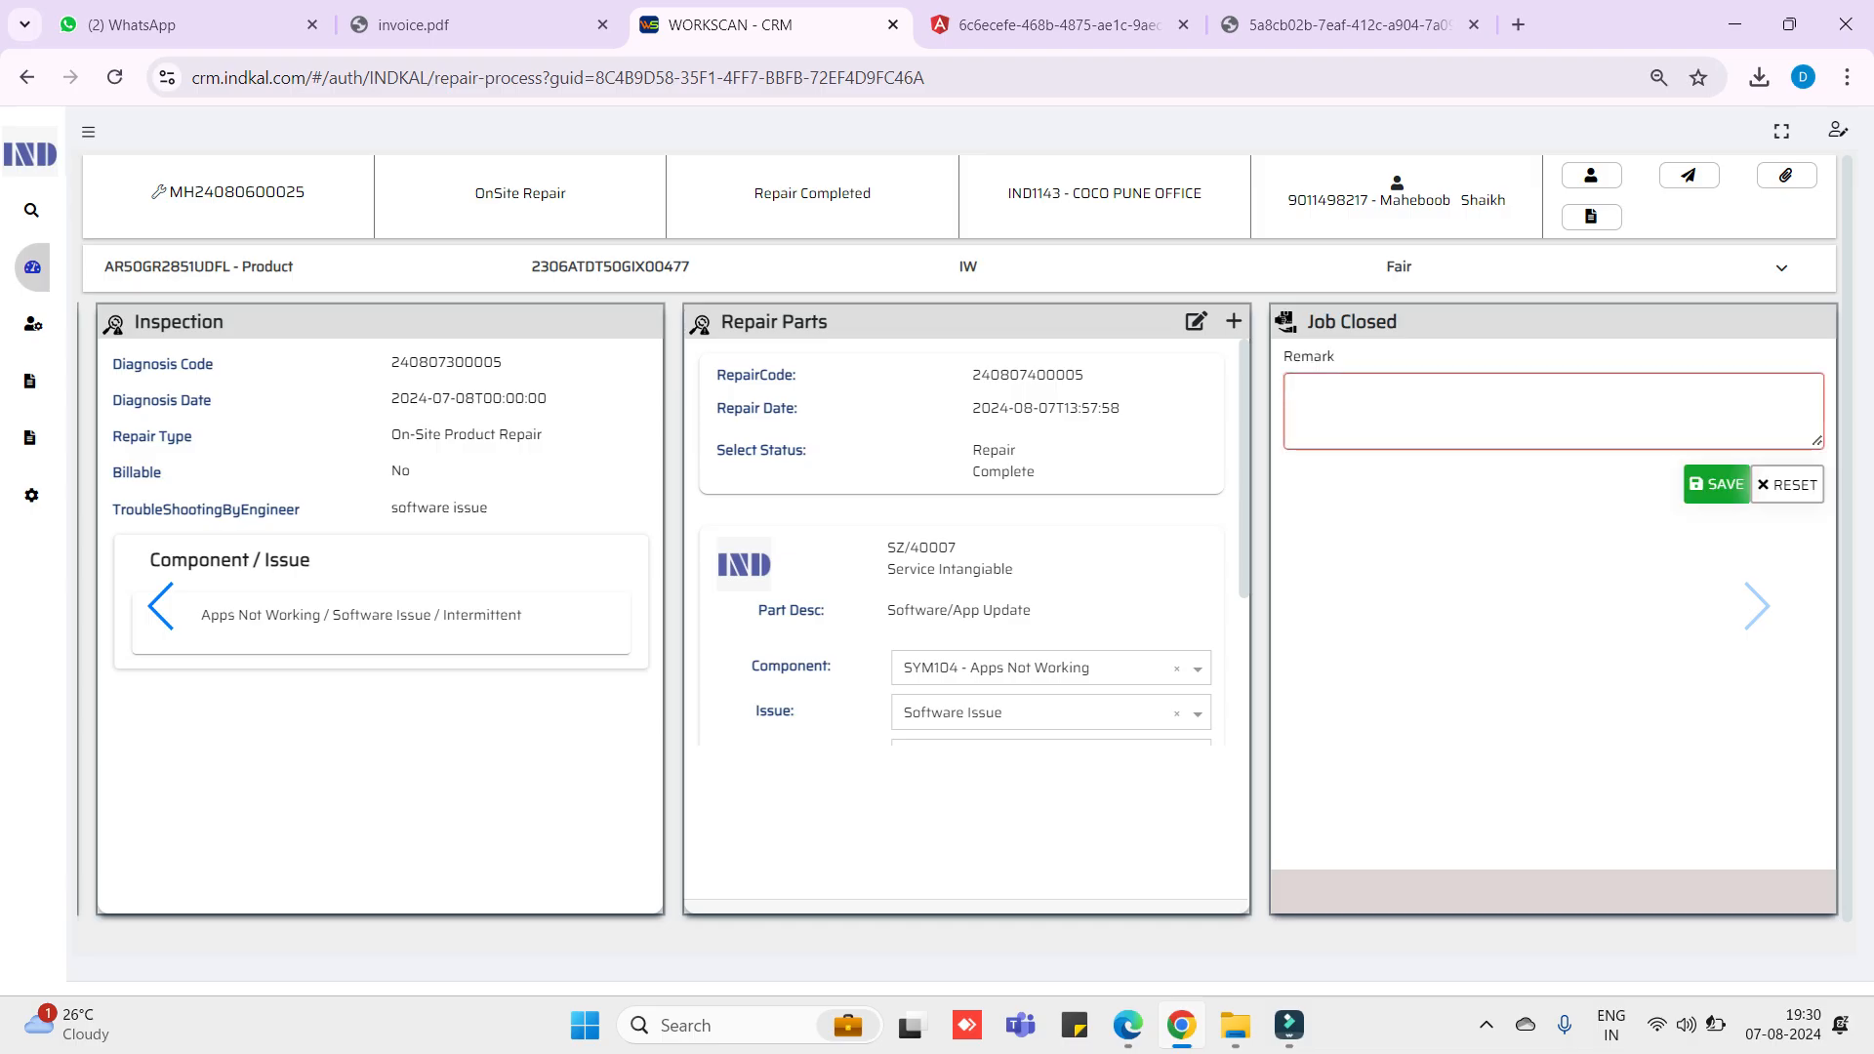
text(software issue fixed)
click(1716, 484)
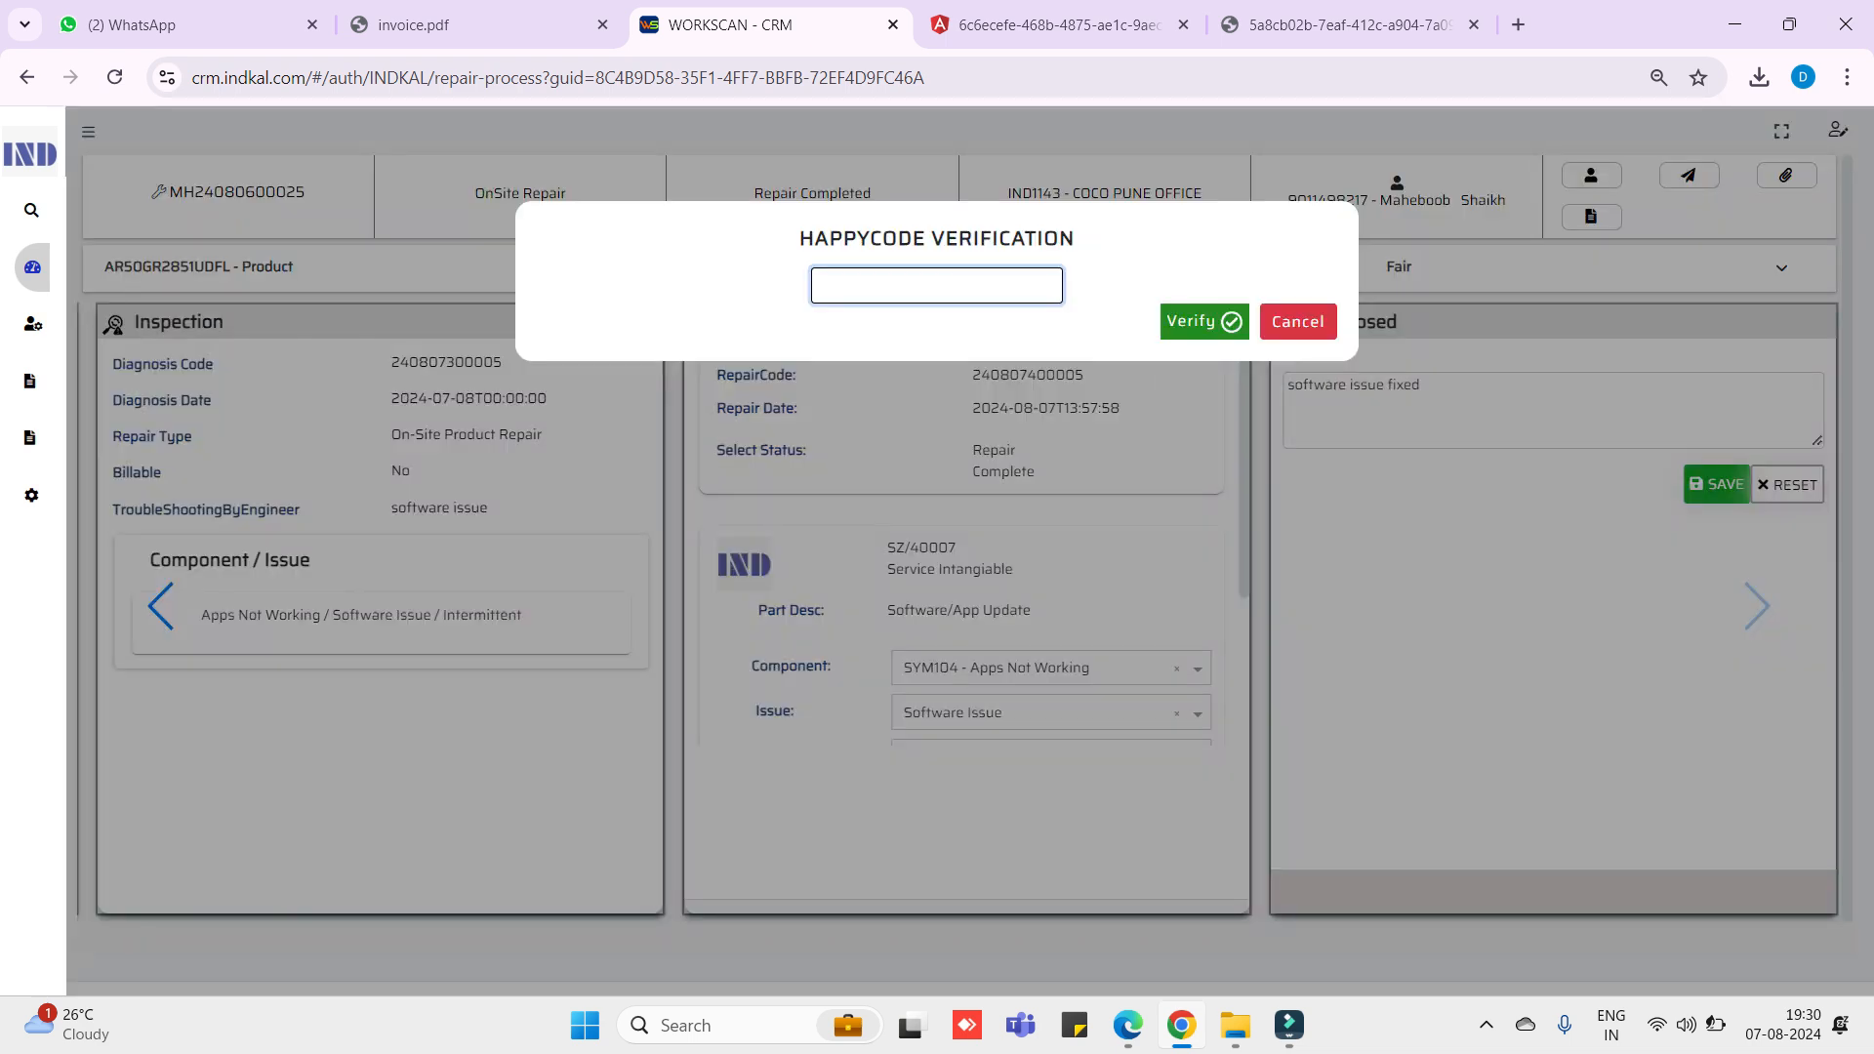
text(0000)
key(Return)
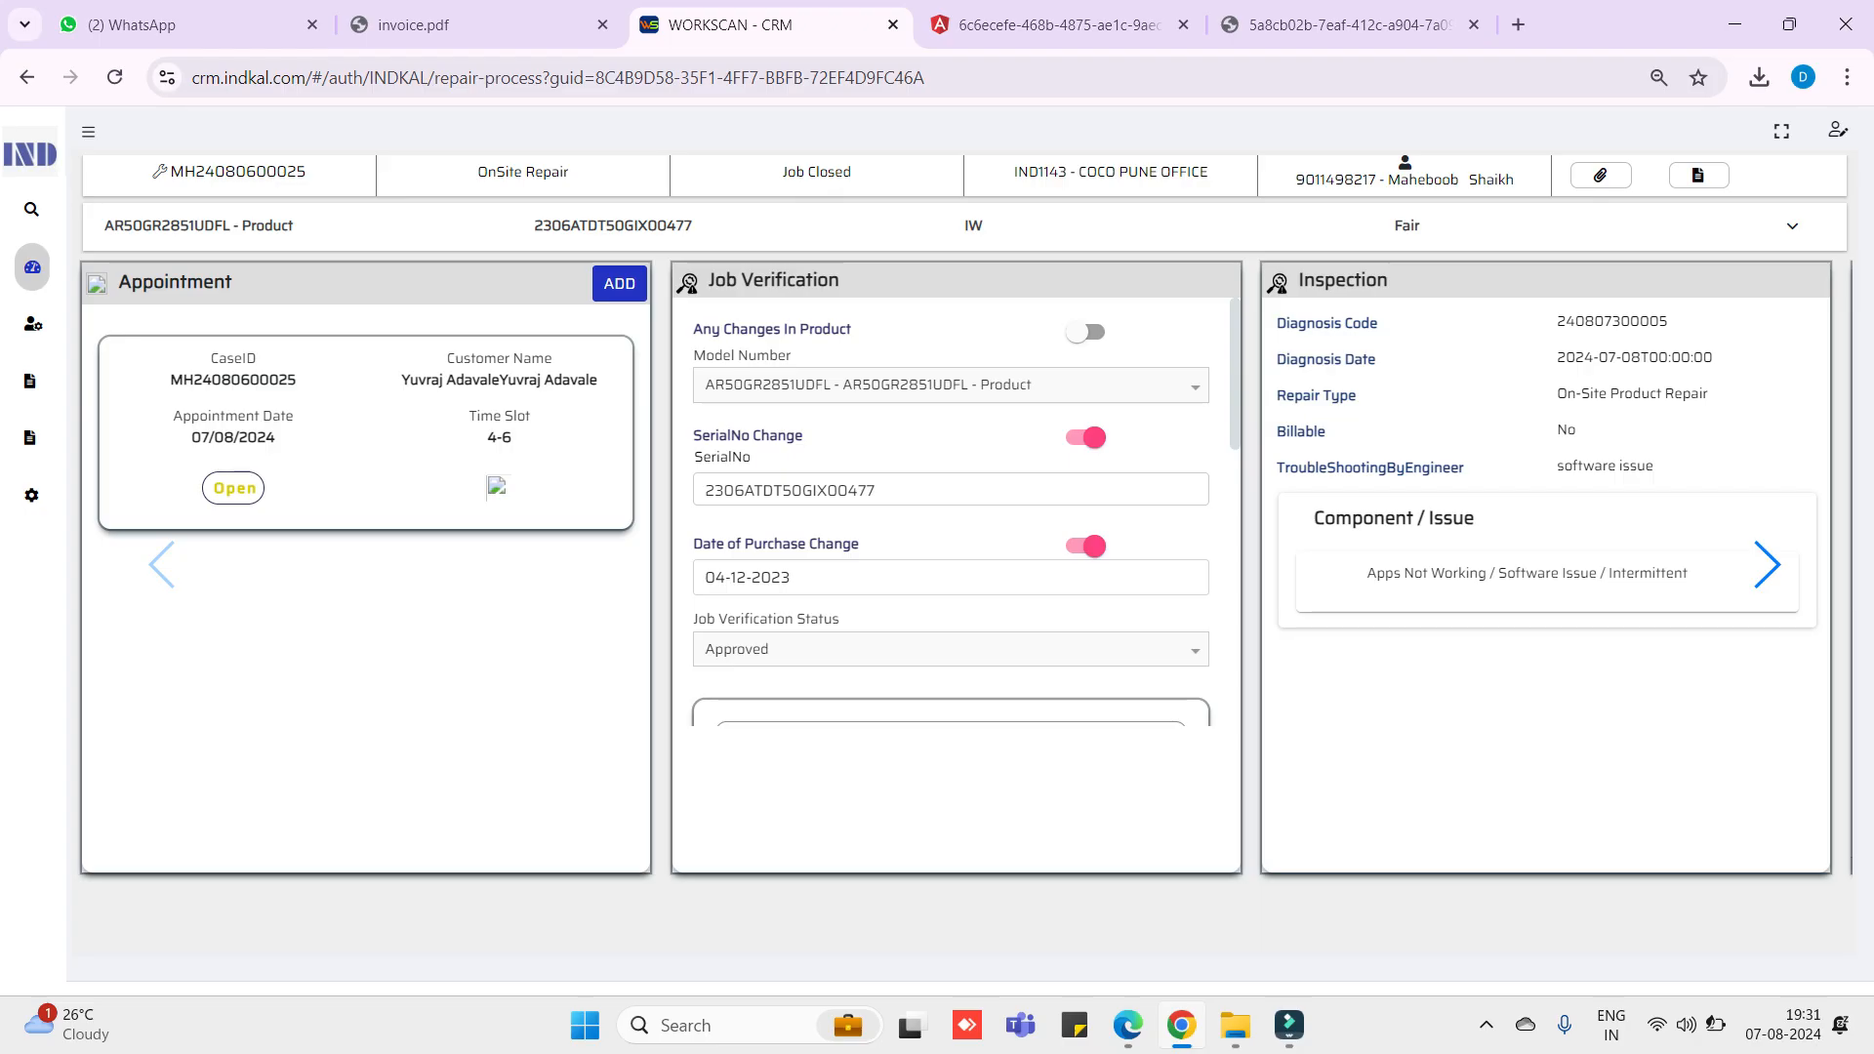
- Review the Job Closed handover record (S13, JOBCLOSED) and expand the device and customer details
double_click(1768, 565)
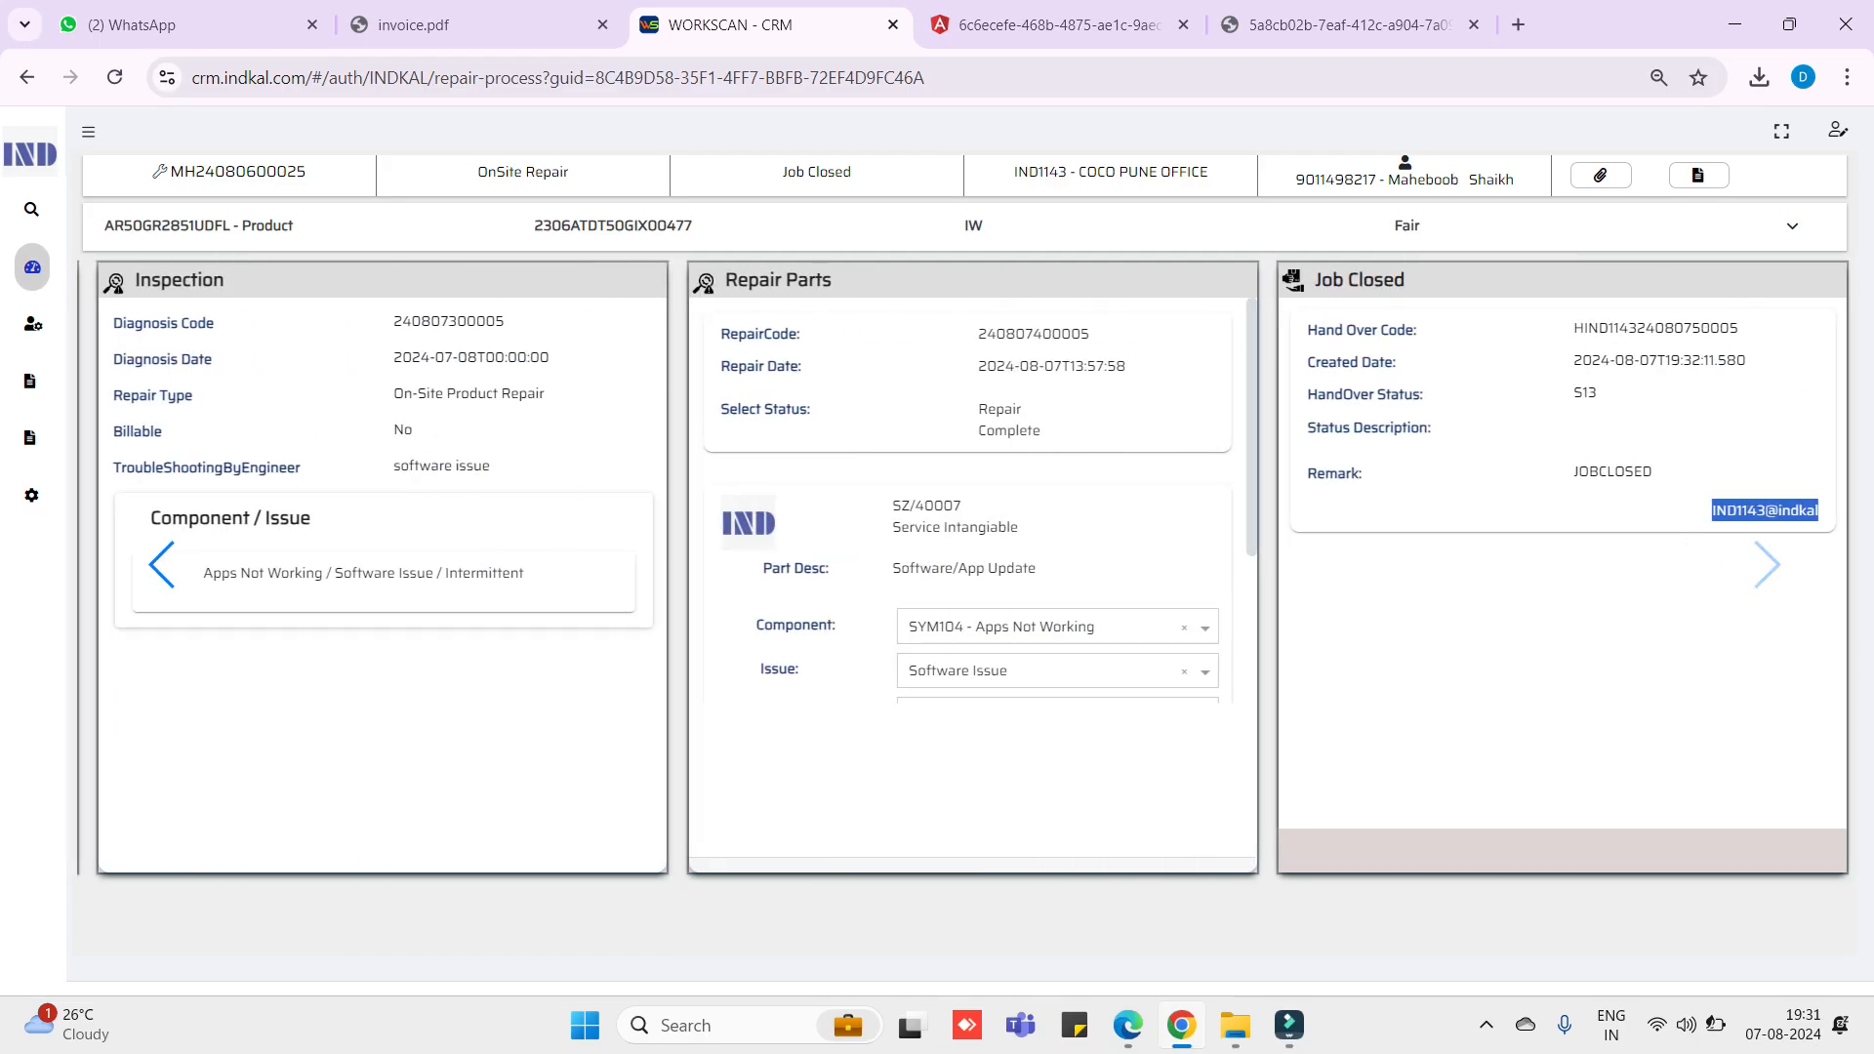
double_click(1612, 472)
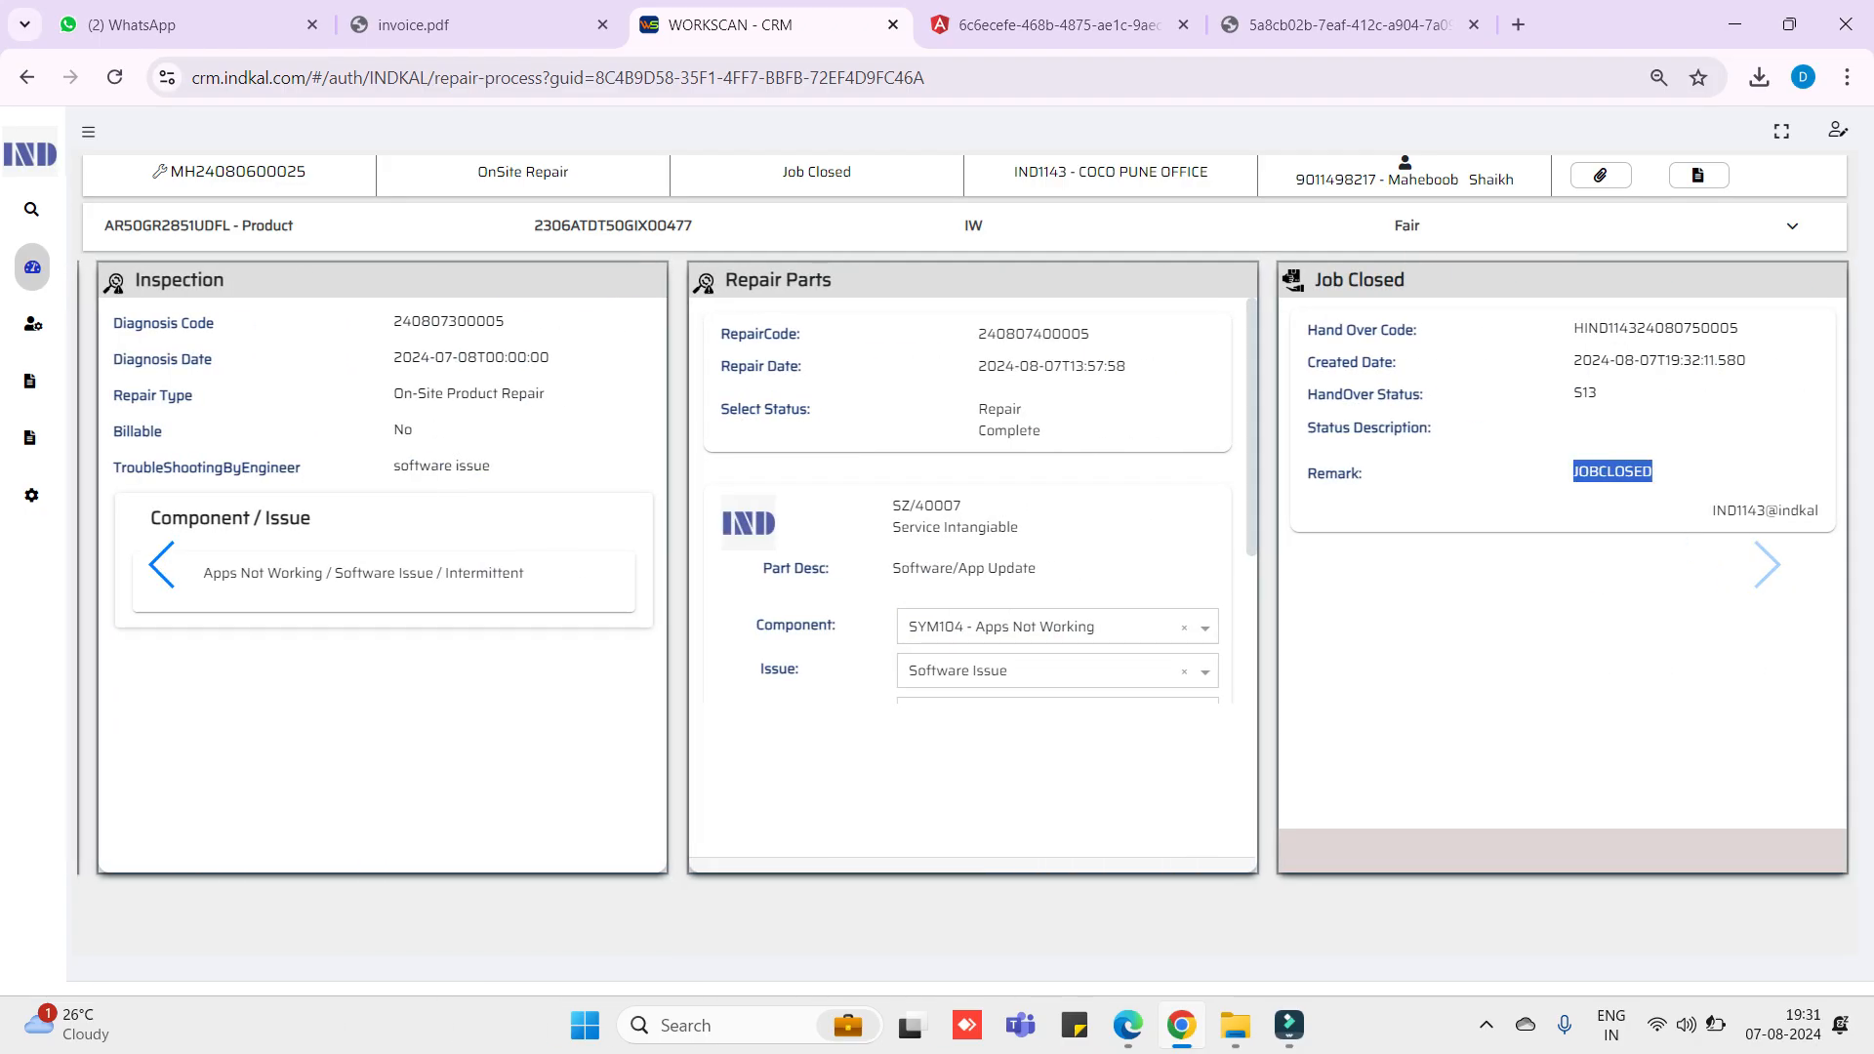
click(1612, 585)
mouse_move(33, 268)
click(1791, 226)
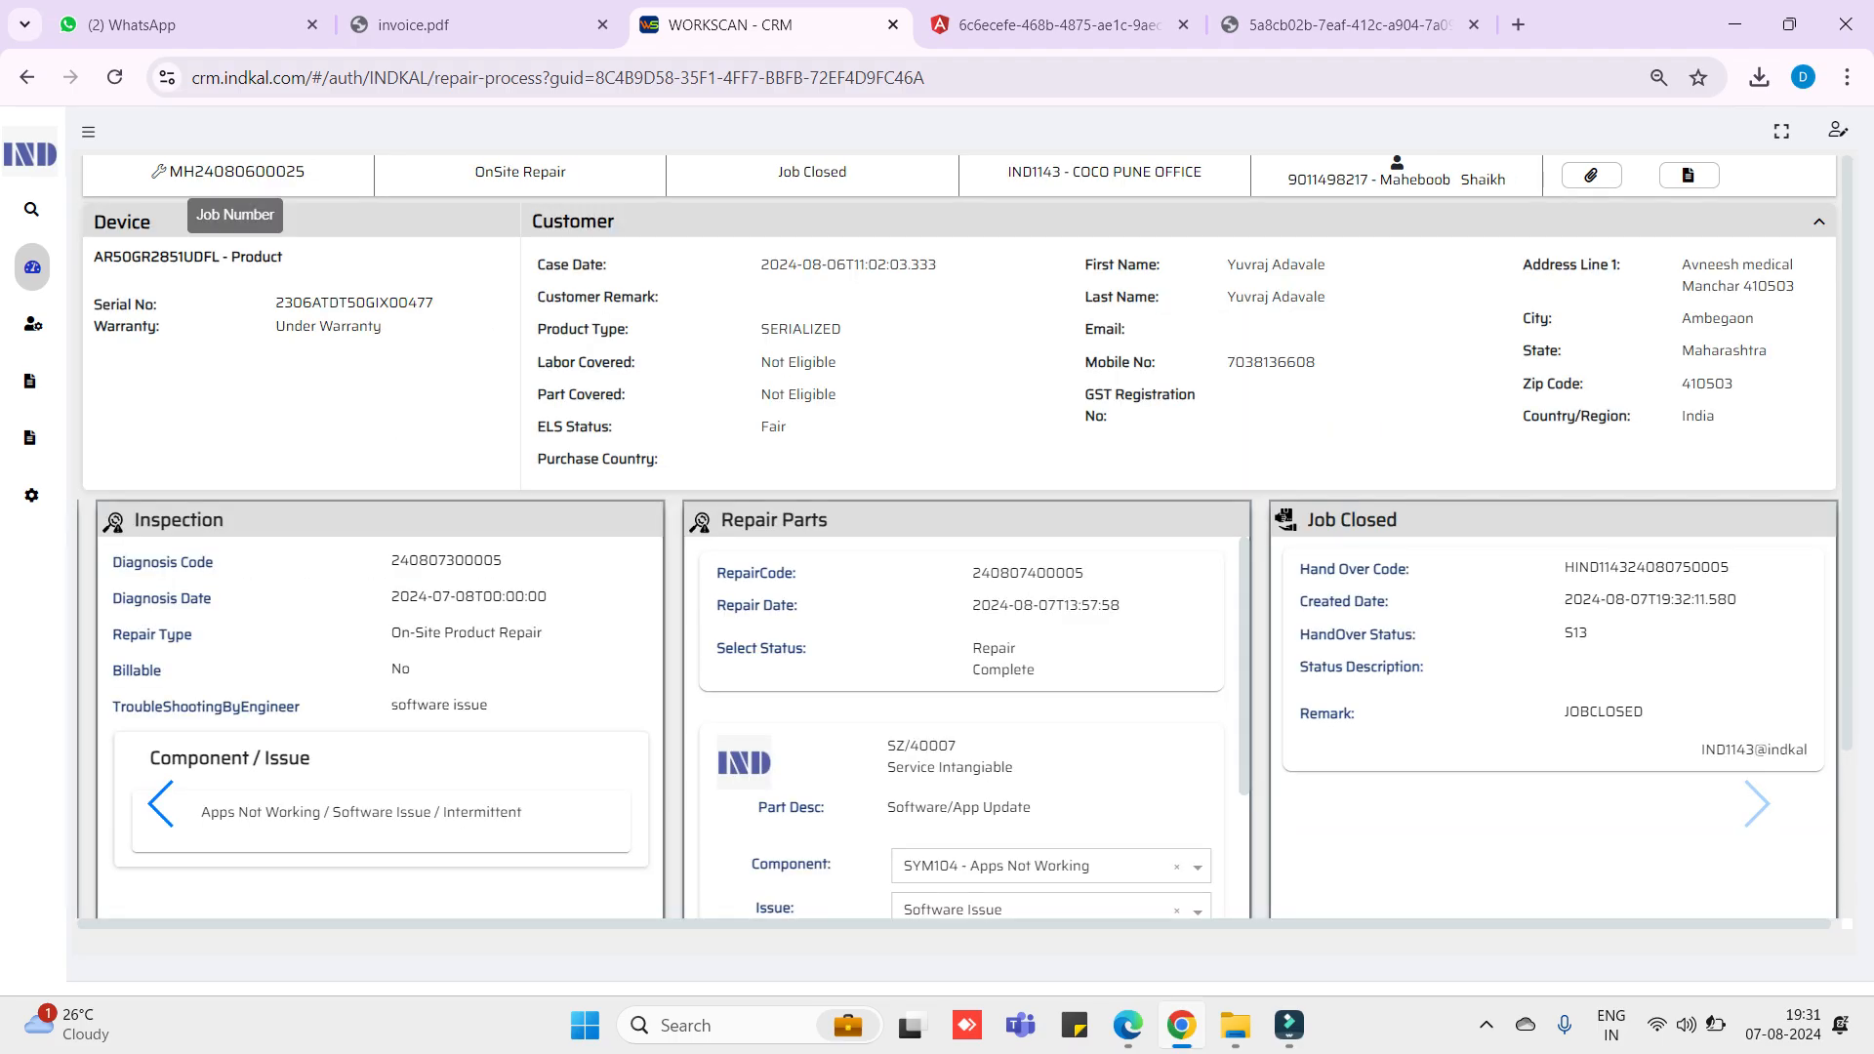
double_click(237, 170)
key(ctrl+c)
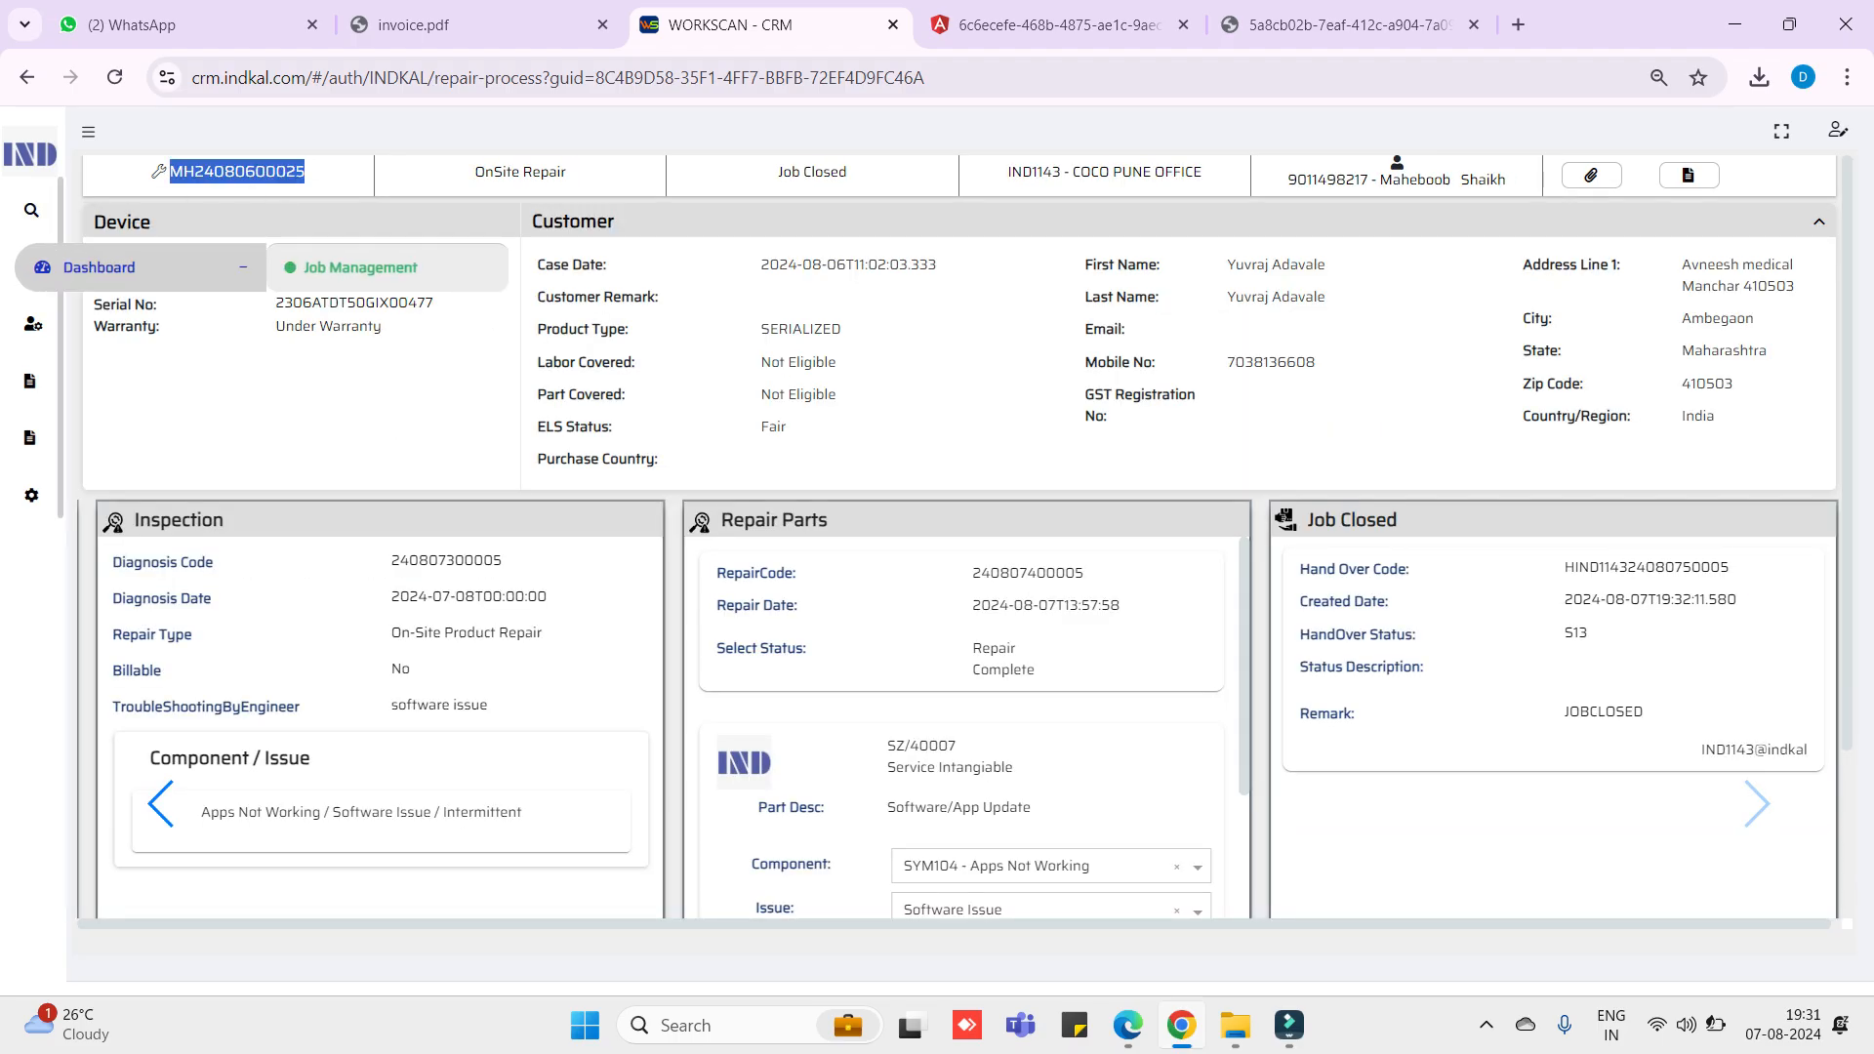
click(78, 260)
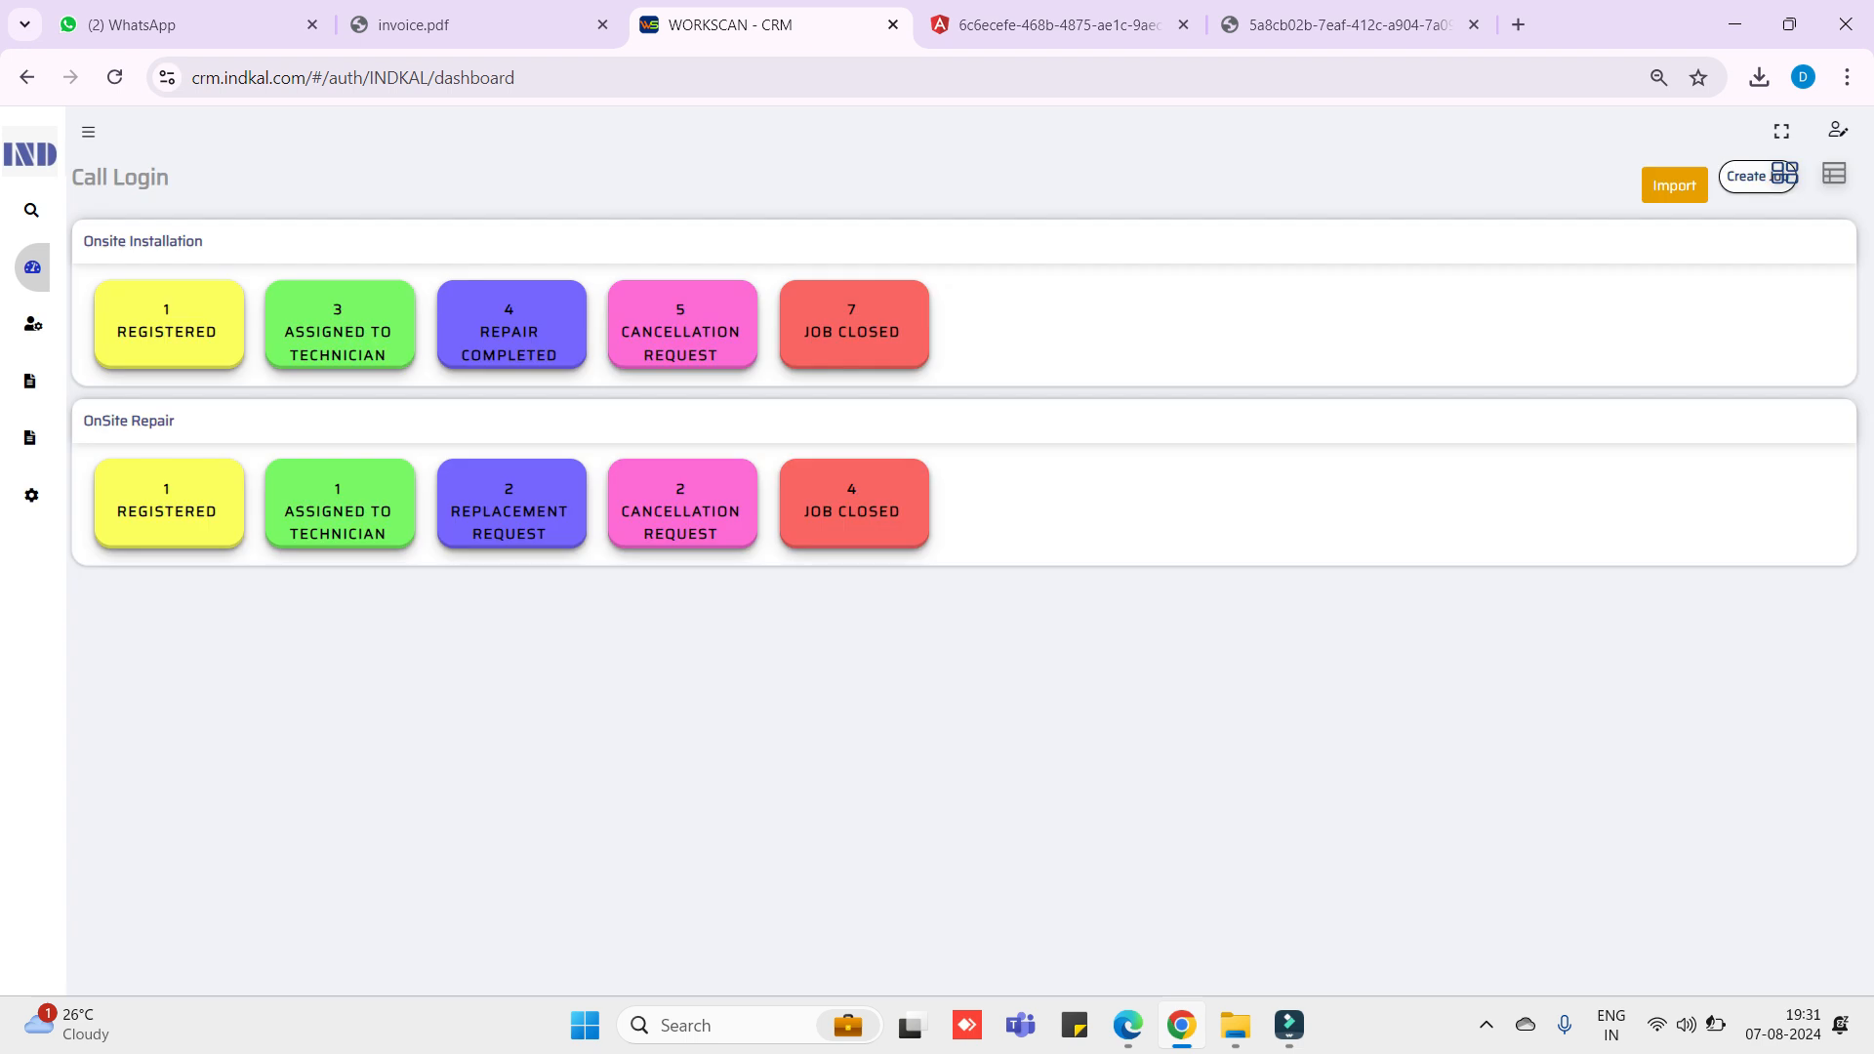
- List the OnSite Repair Job Closed jobs and search the page for the case ID
click(853, 505)
key(ctrl+f)
key(ctrl+v)
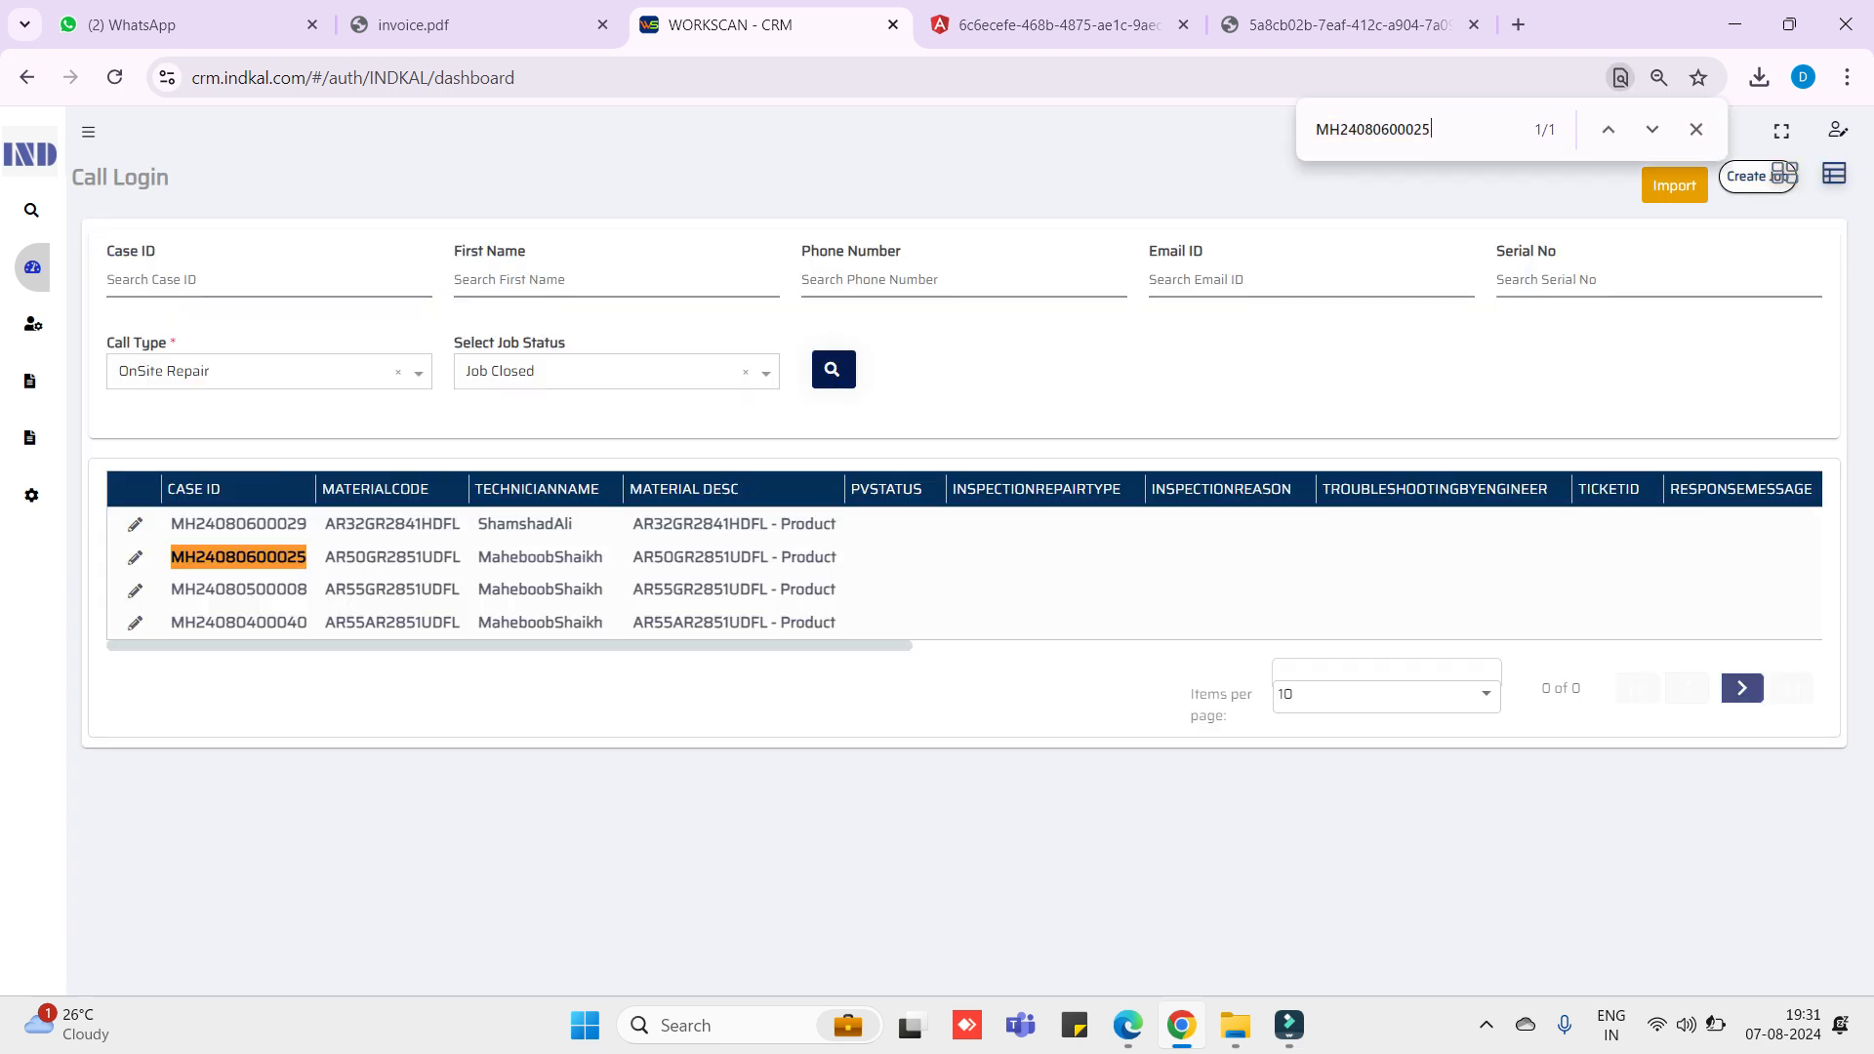
mouse_move(33, 267)
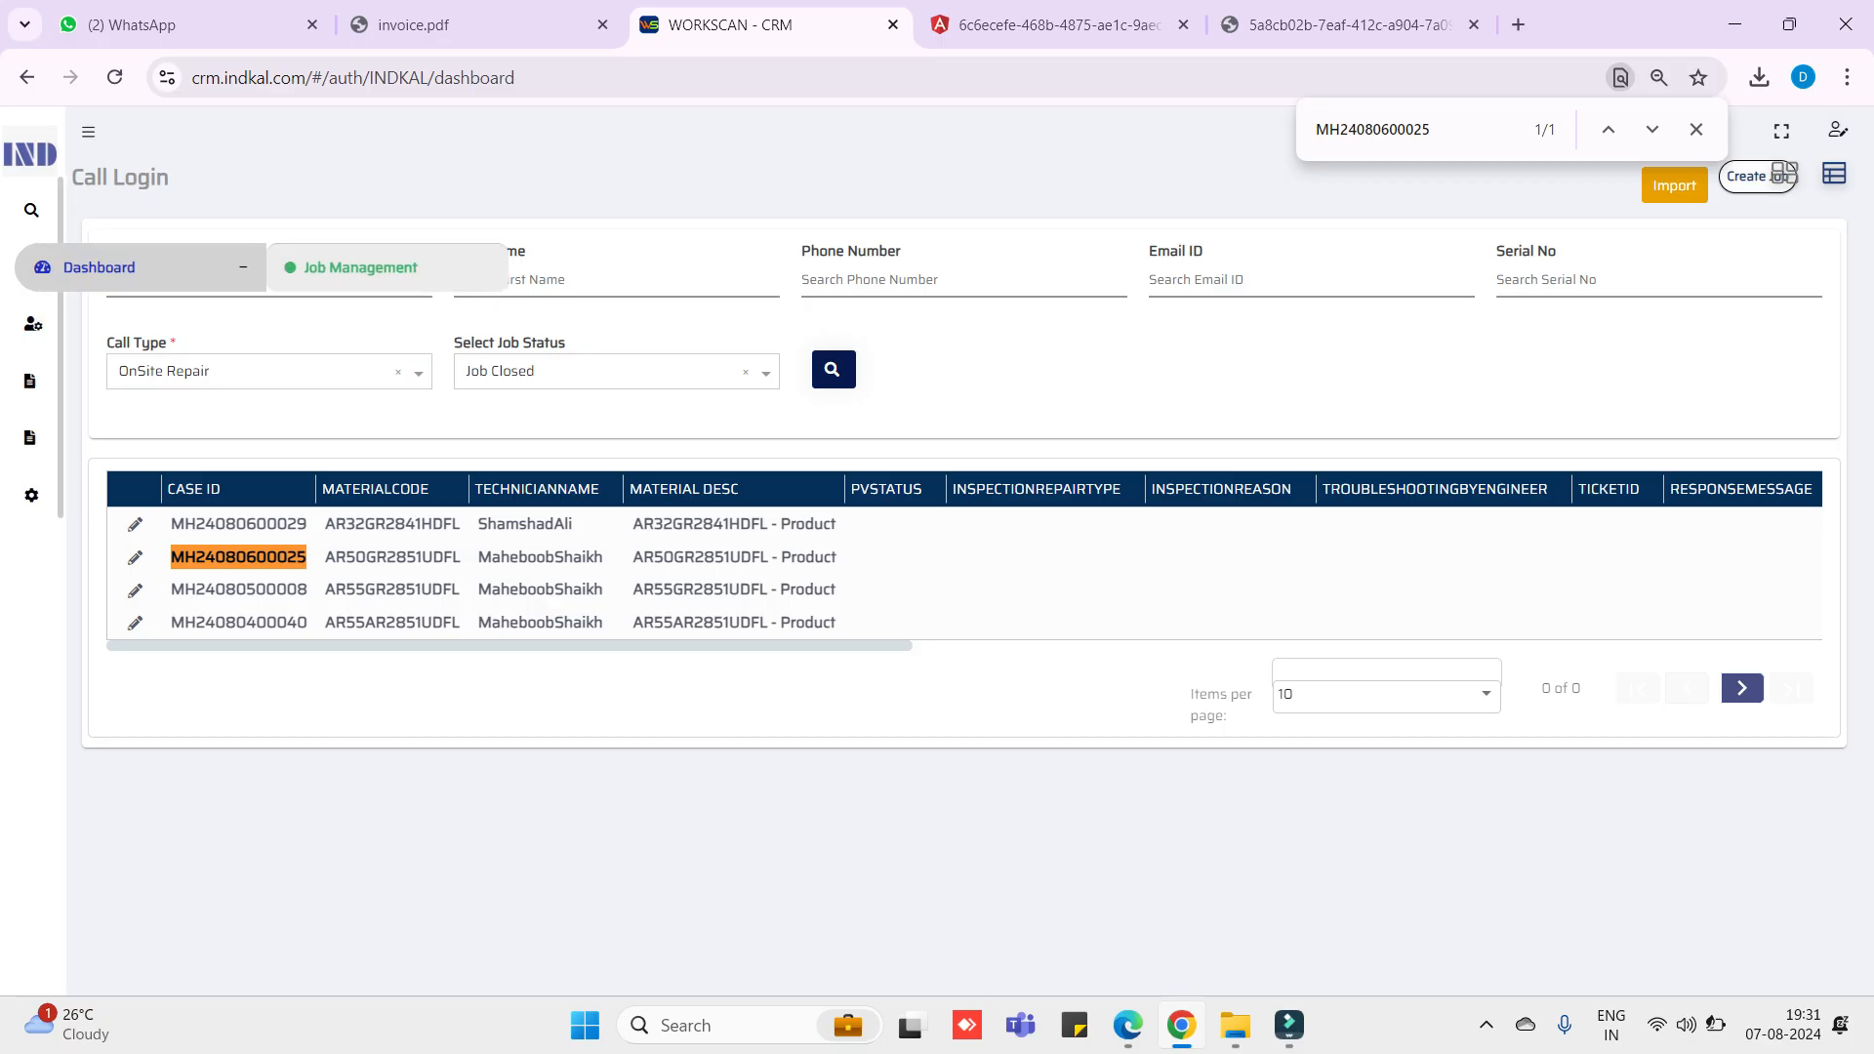
click(352, 267)
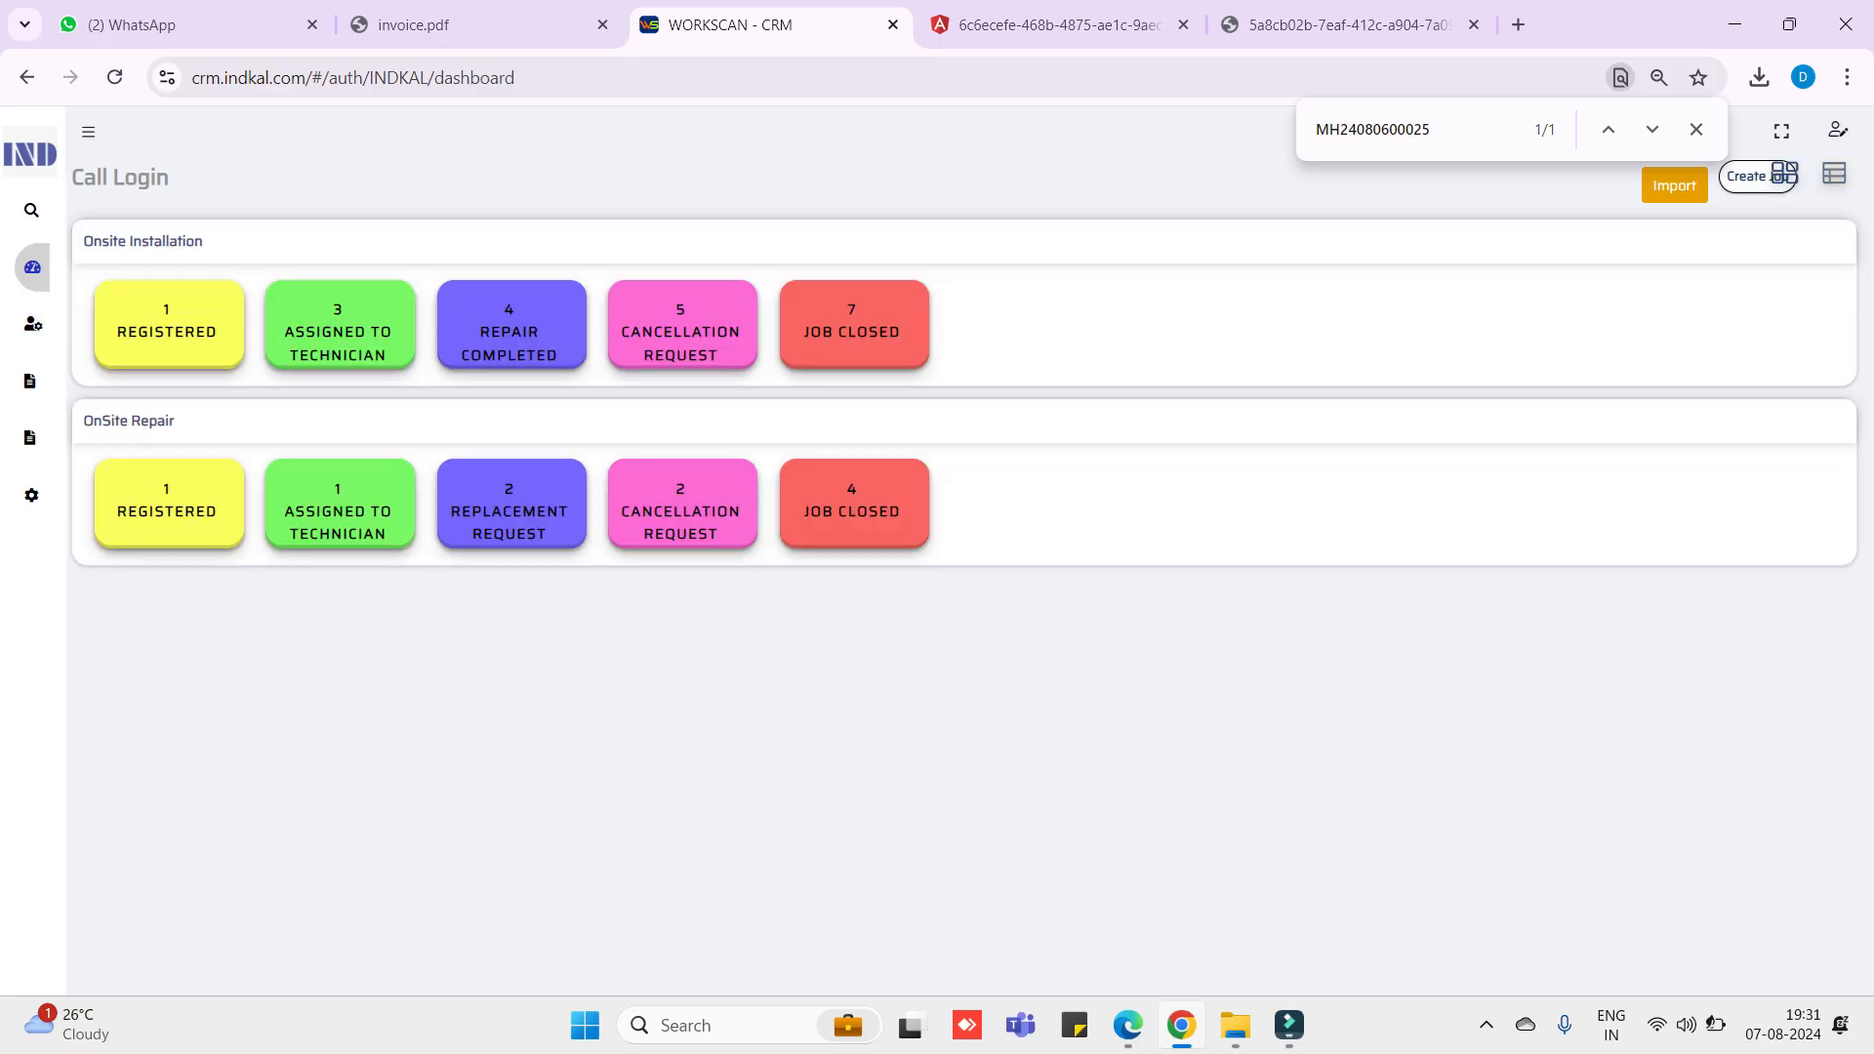
- Reopen the Job Closed list and open the closed case's Repair page from its row actions
drag(901, 510, 802, 511)
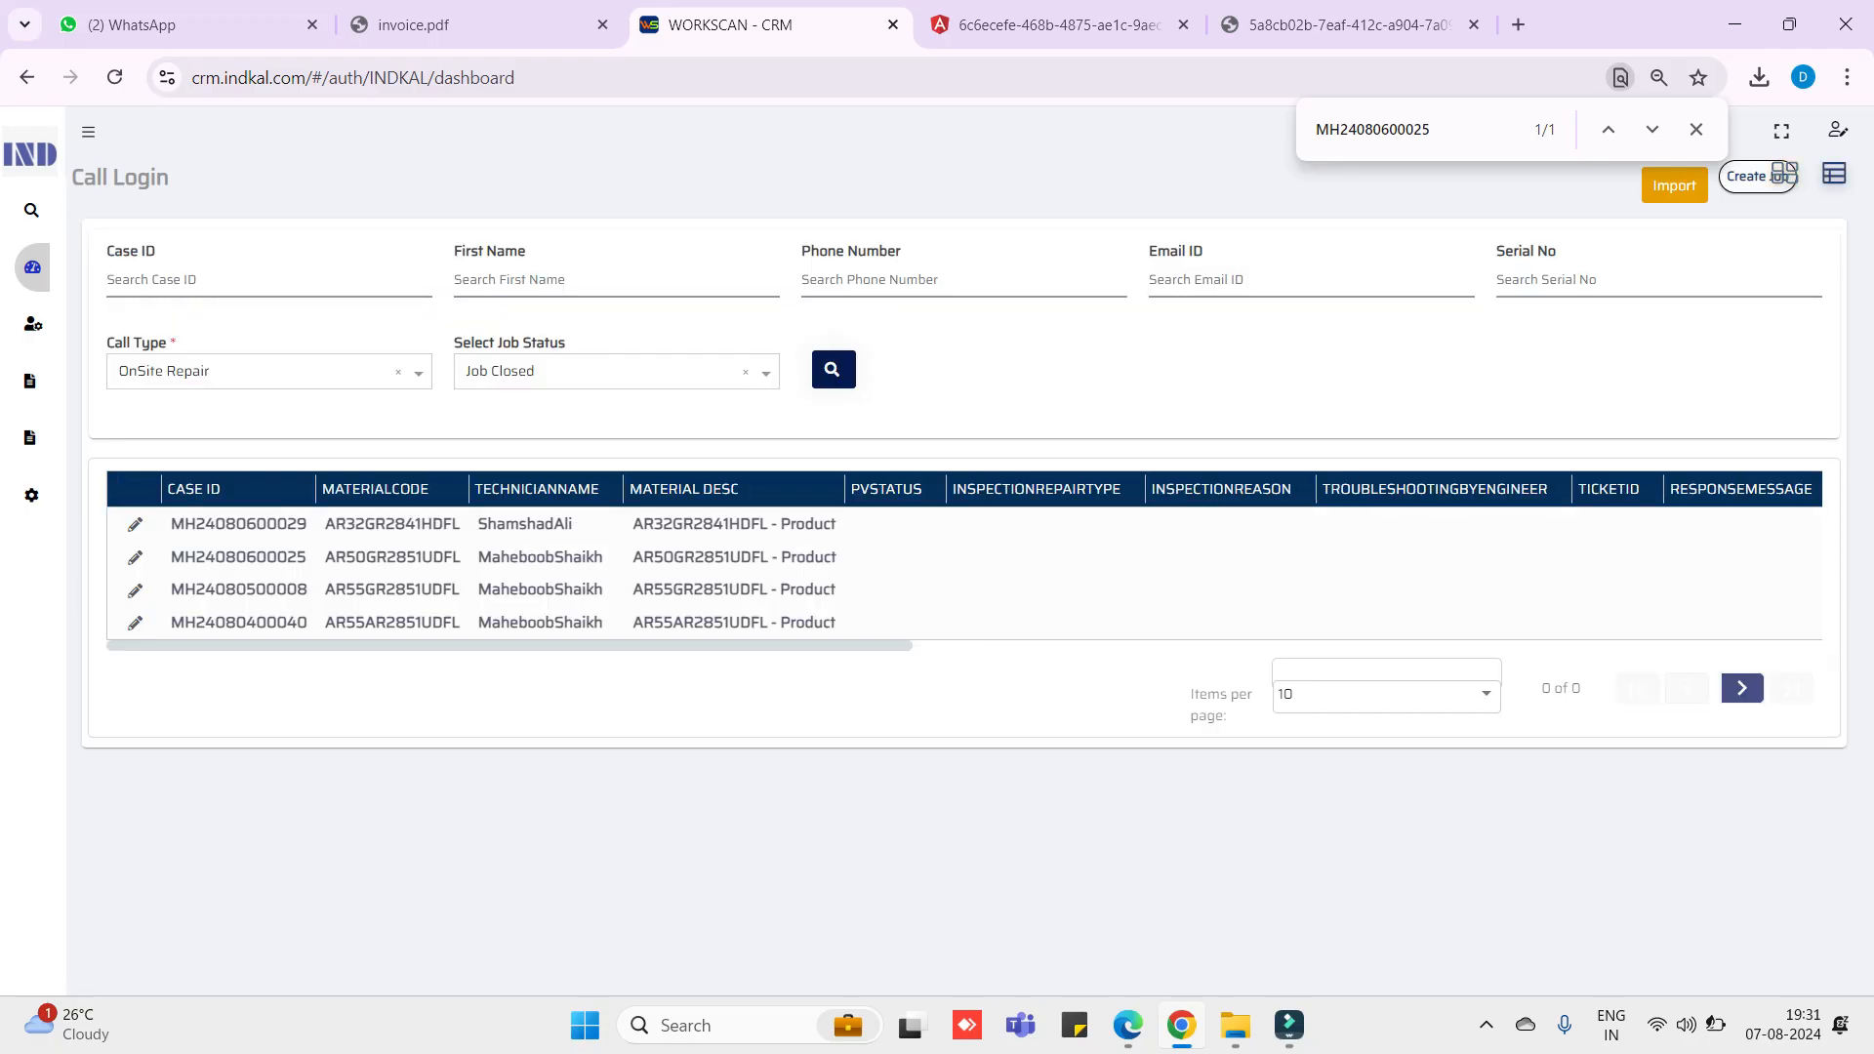
mouse_move(33, 267)
click(352, 268)
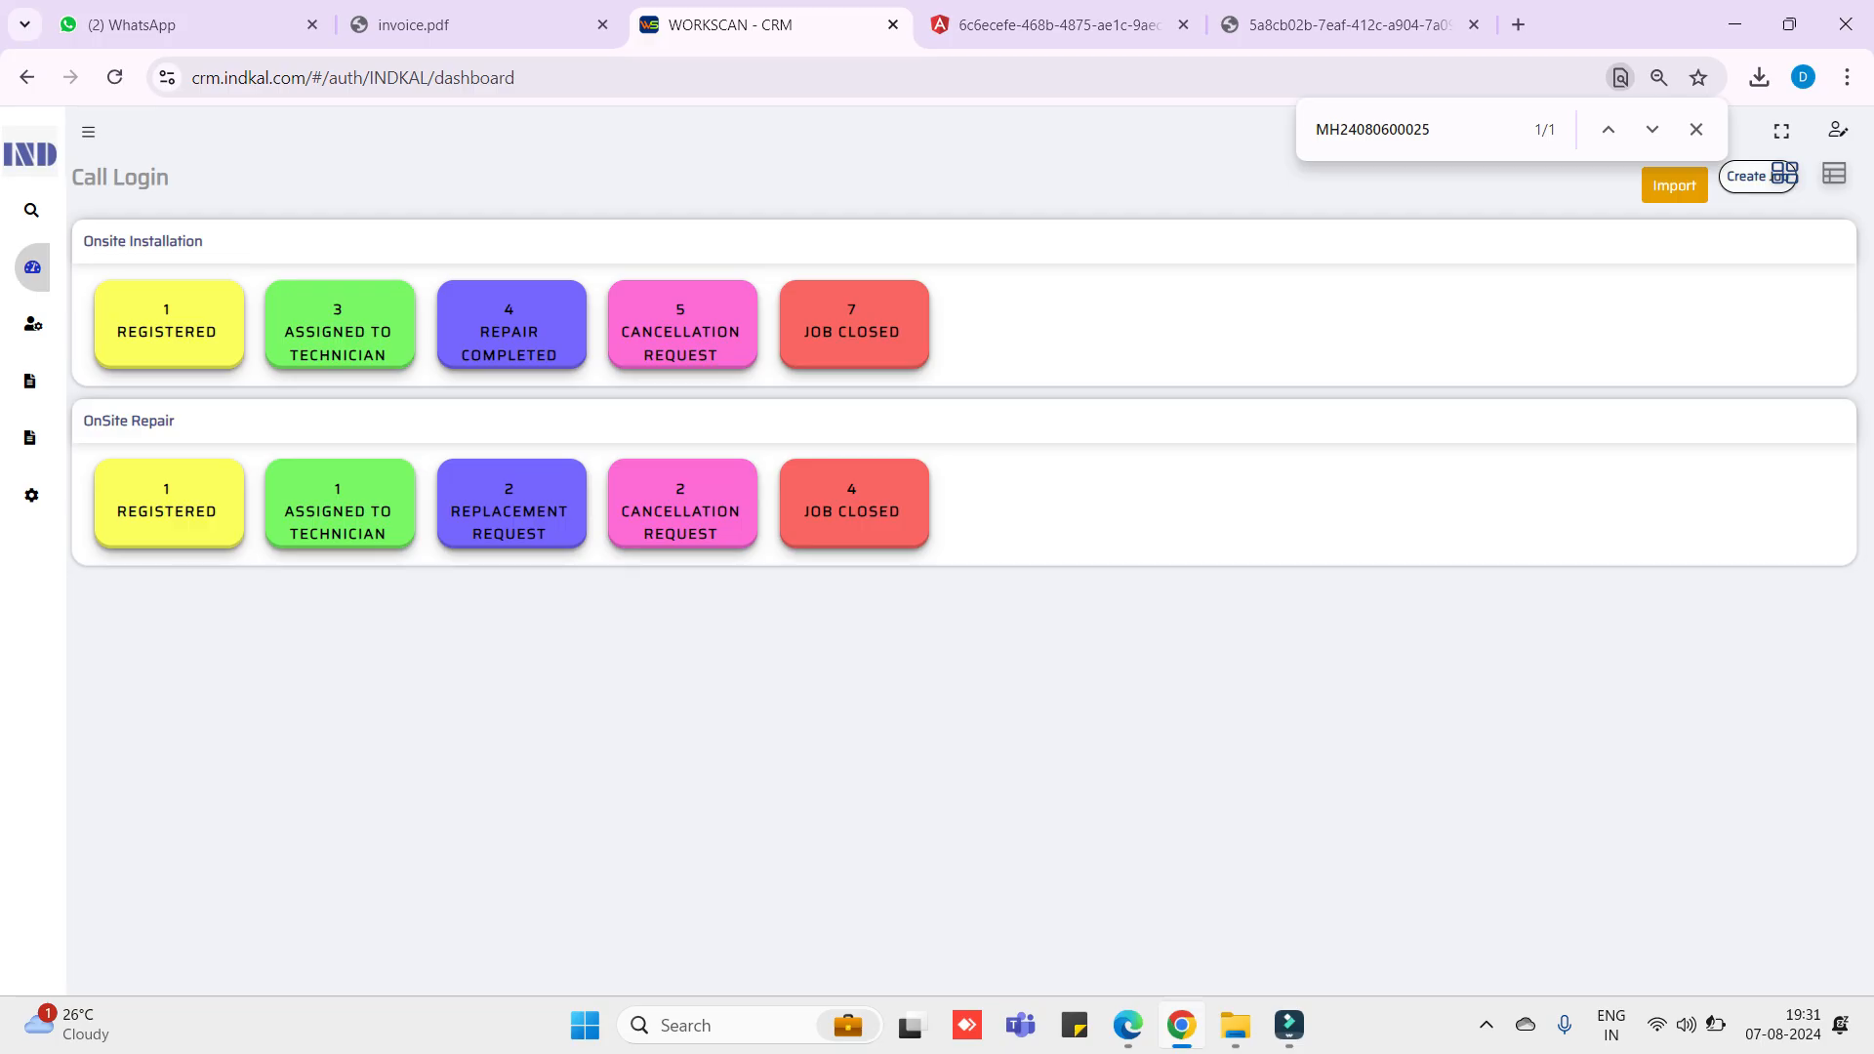
drag(902, 510, 802, 510)
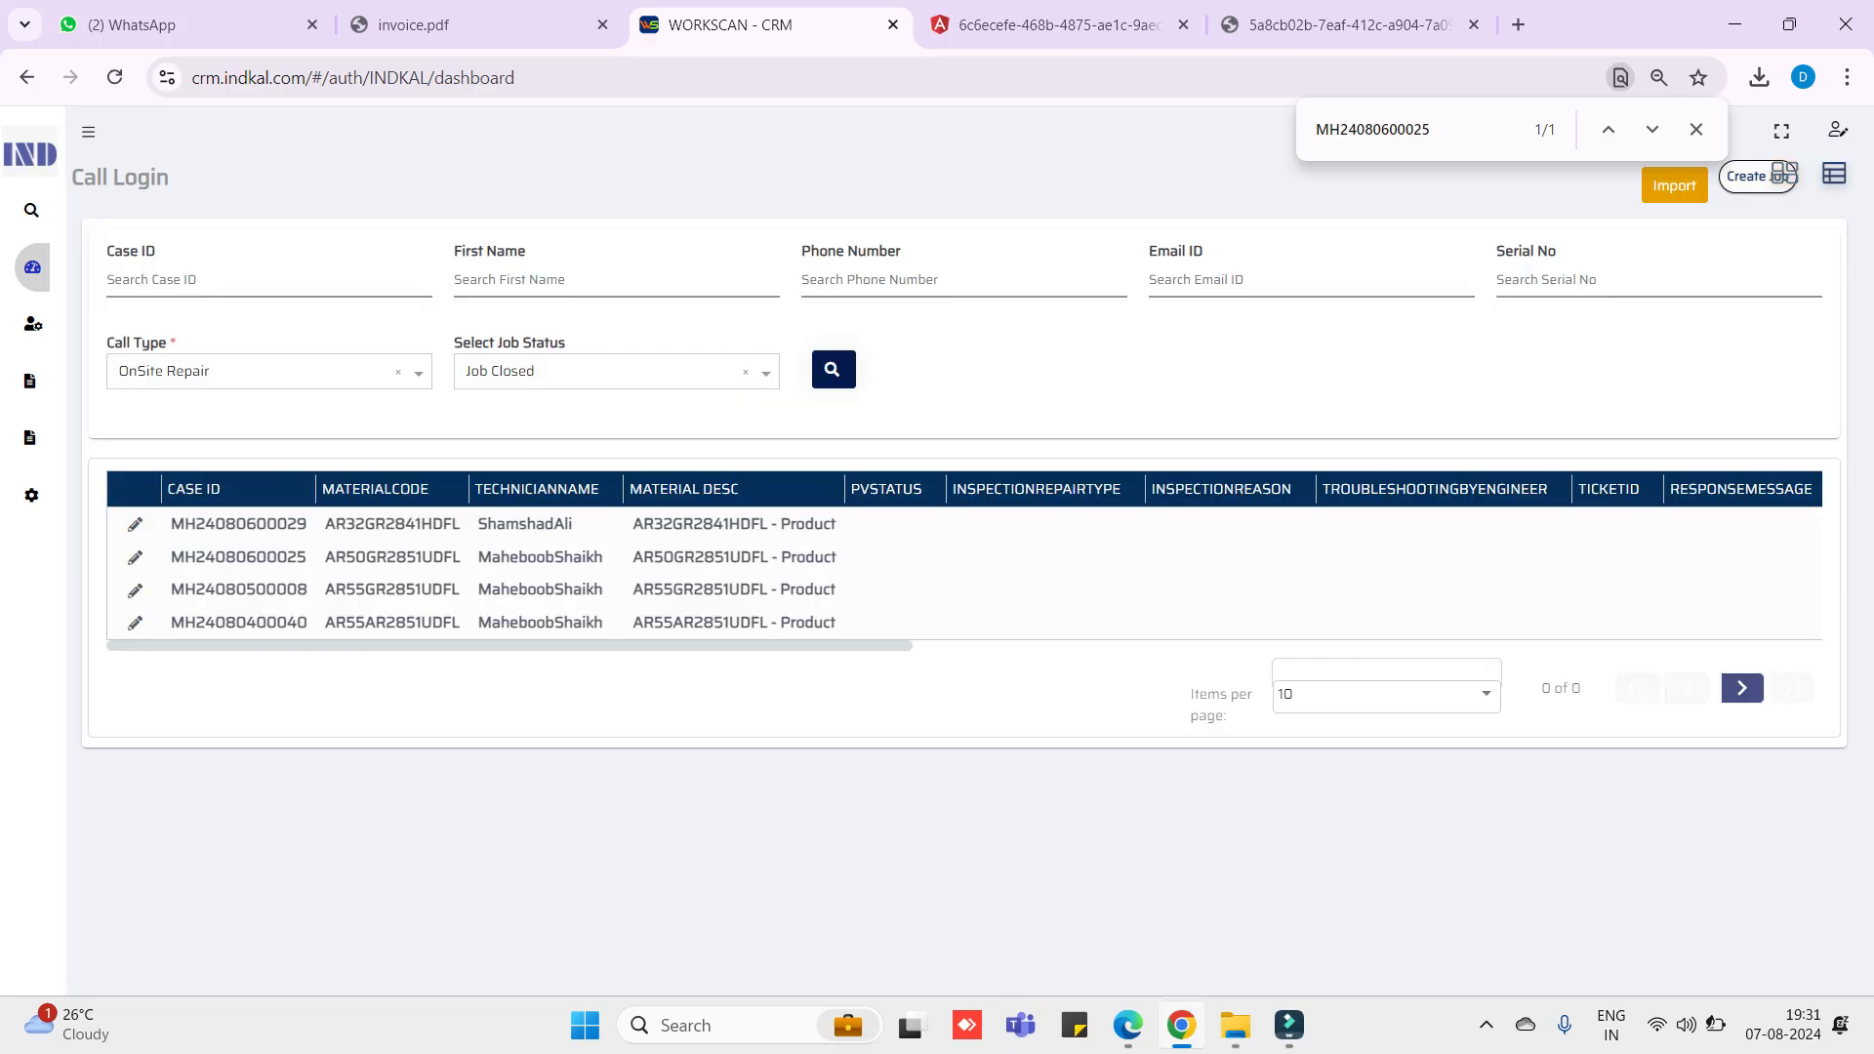
click(135, 556)
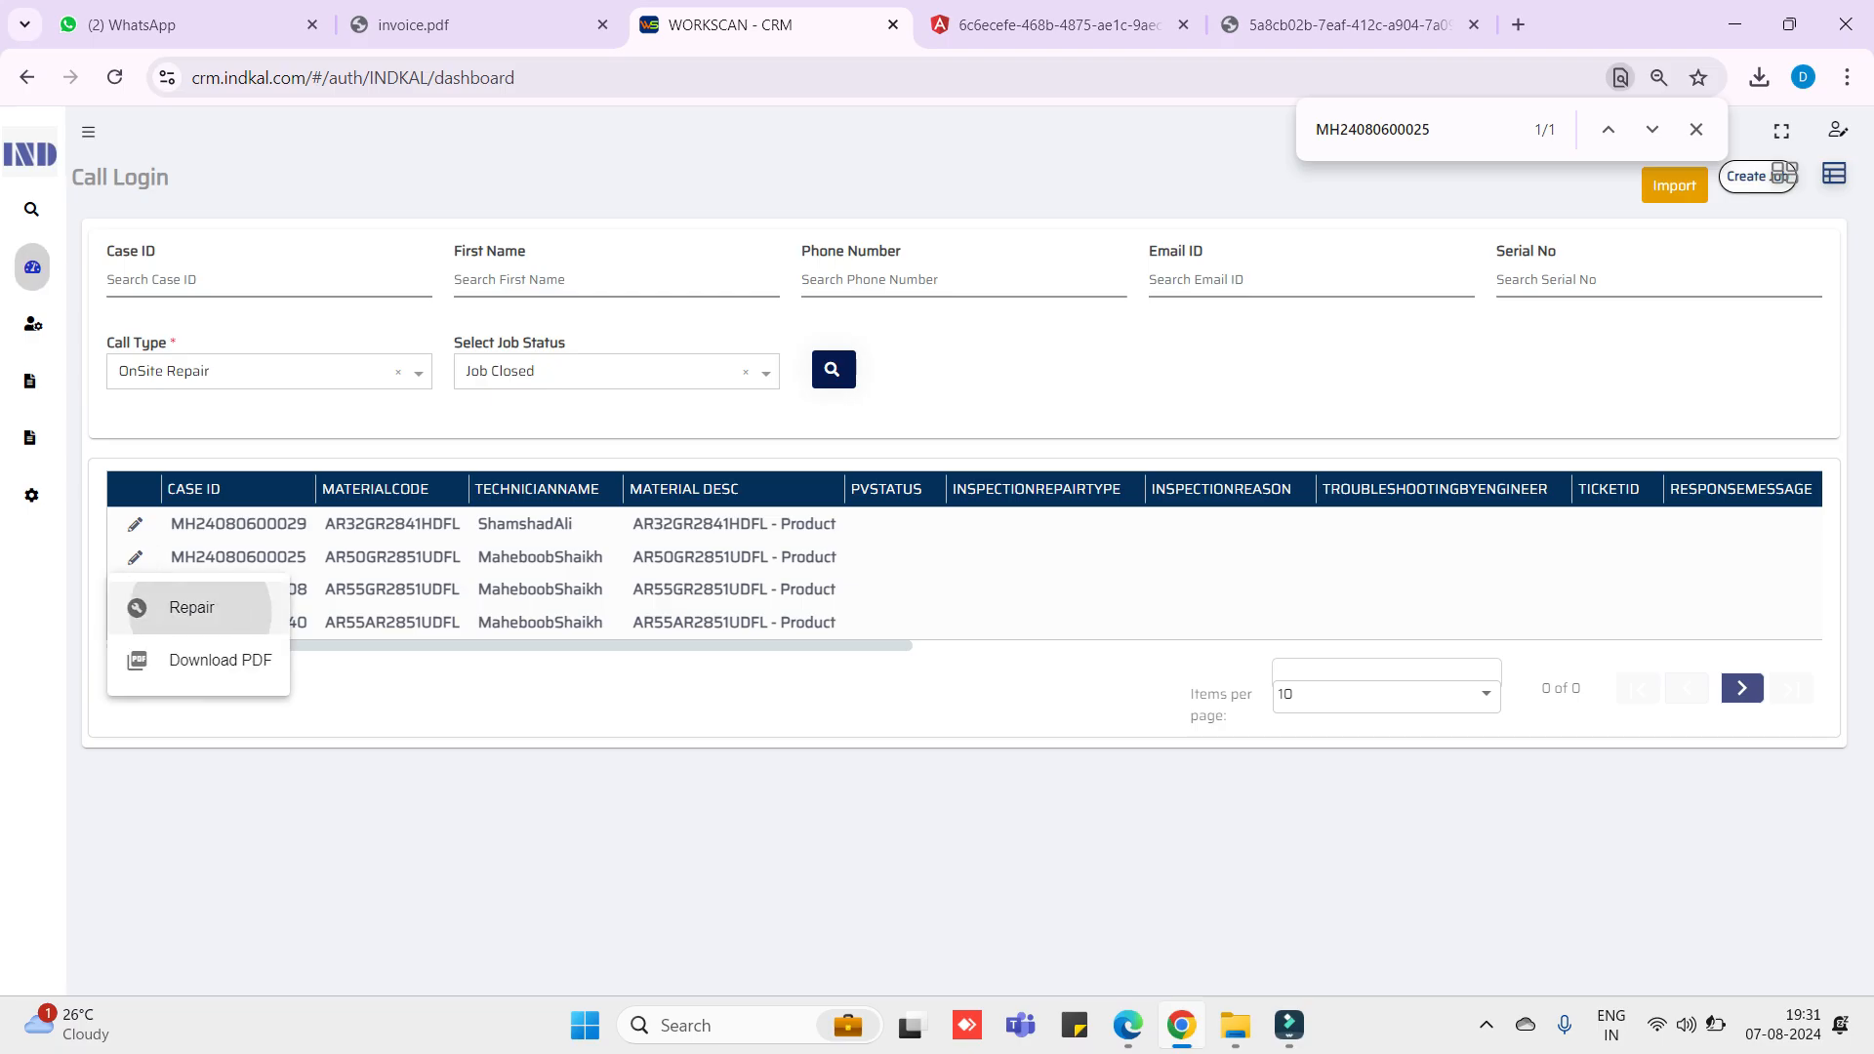
click(191, 607)
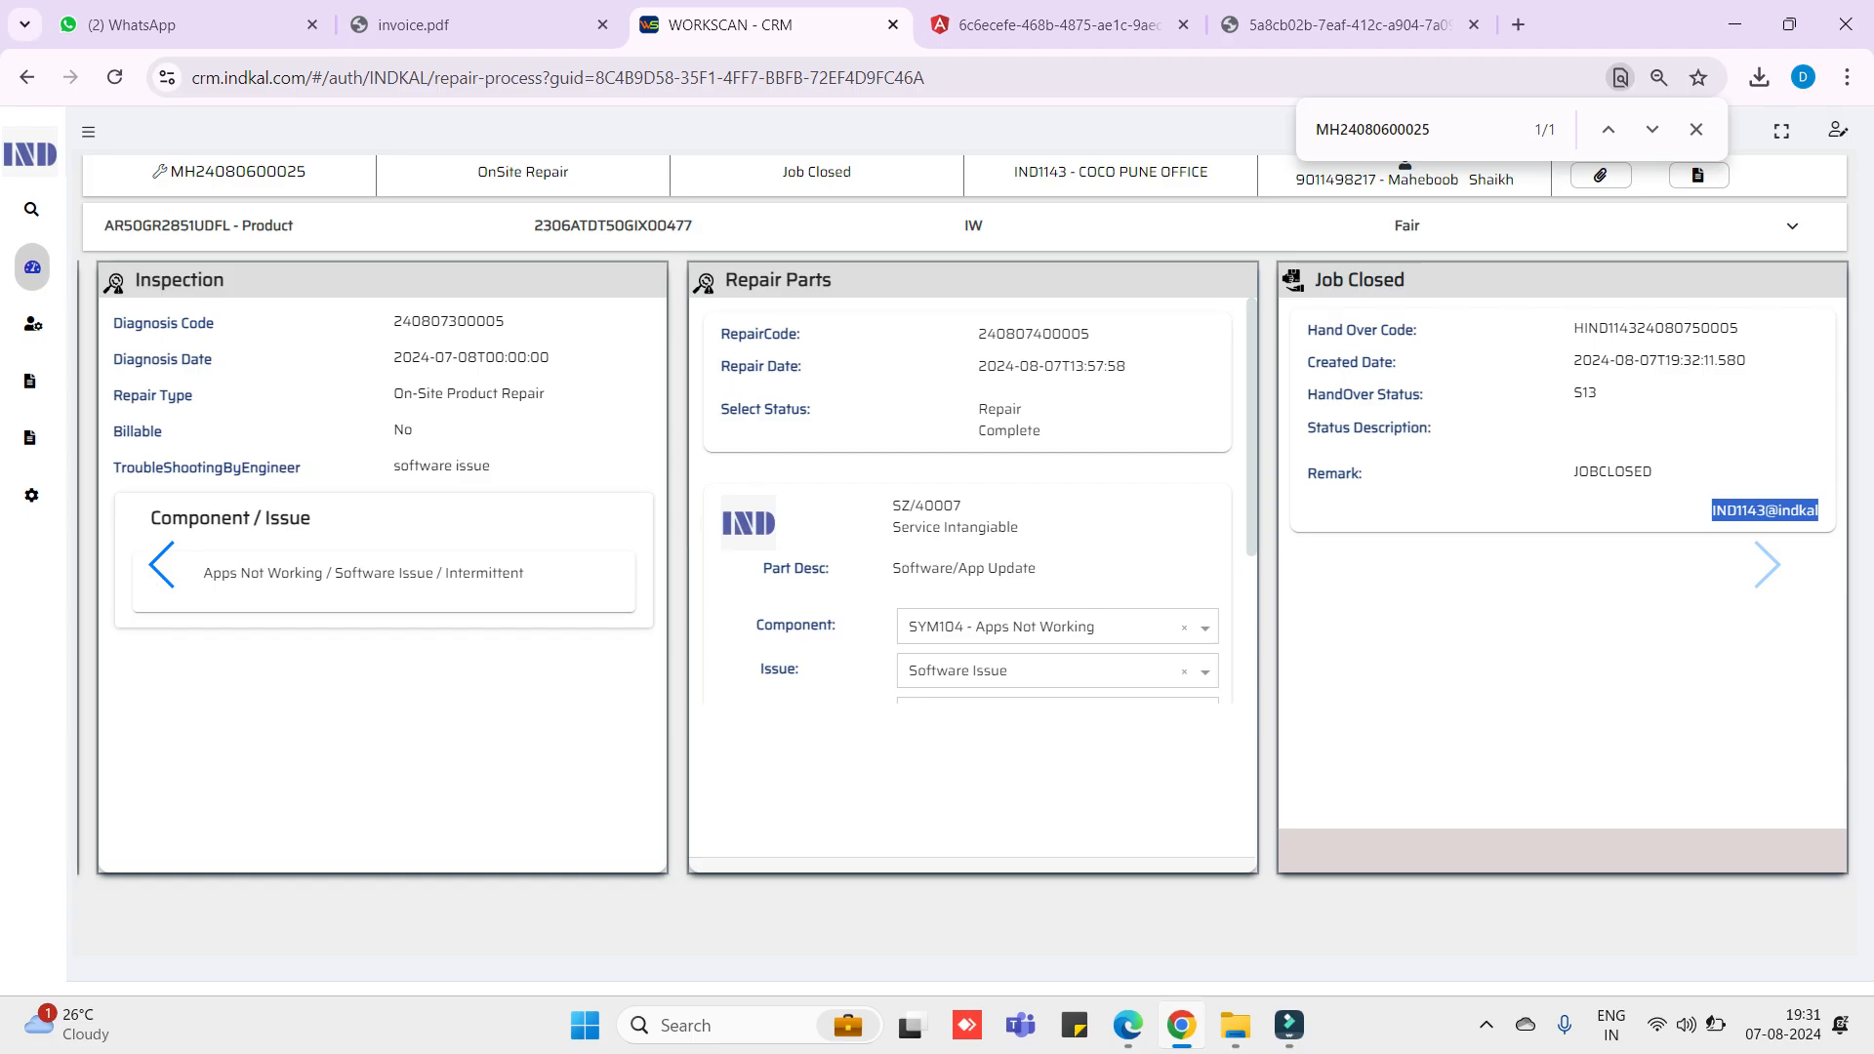
- Dismiss Chrome's find bar to reveal the closed case page, then show the hidden system tray icons
click(1696, 129)
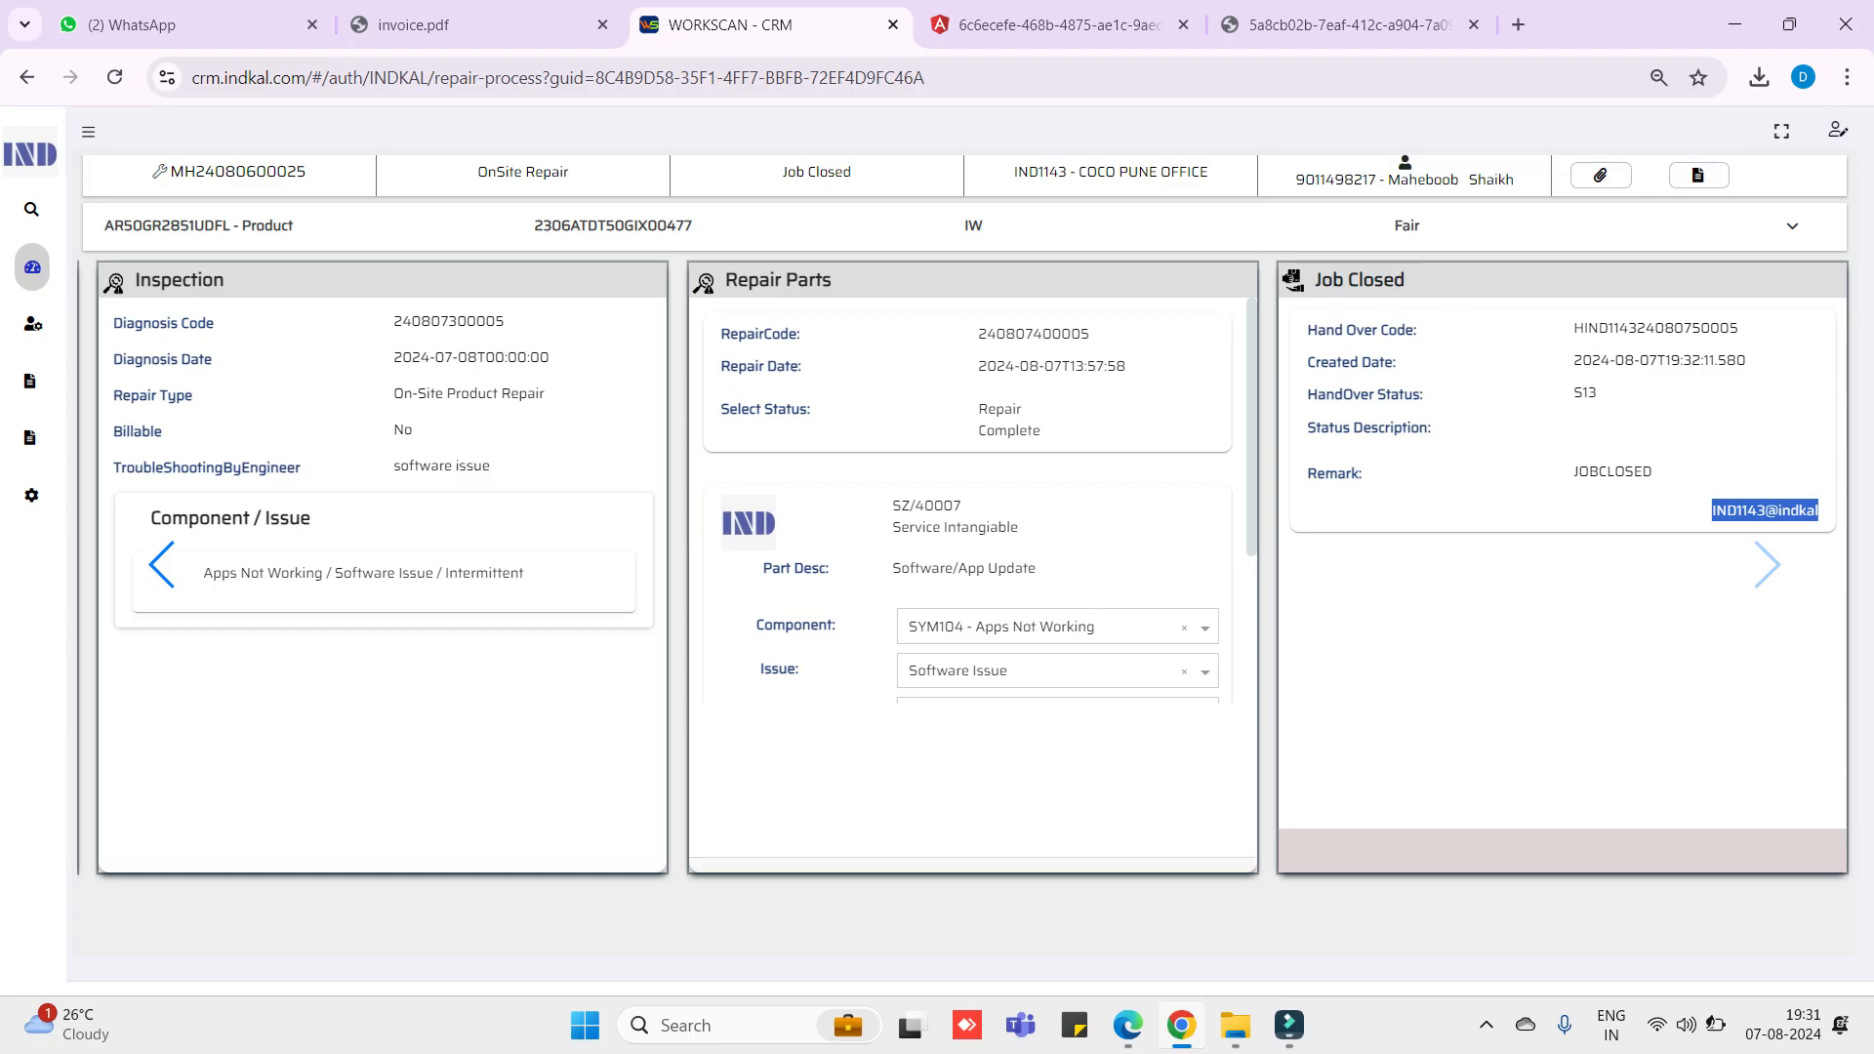
mouse_move(1235, 1025)
click(1485, 1024)
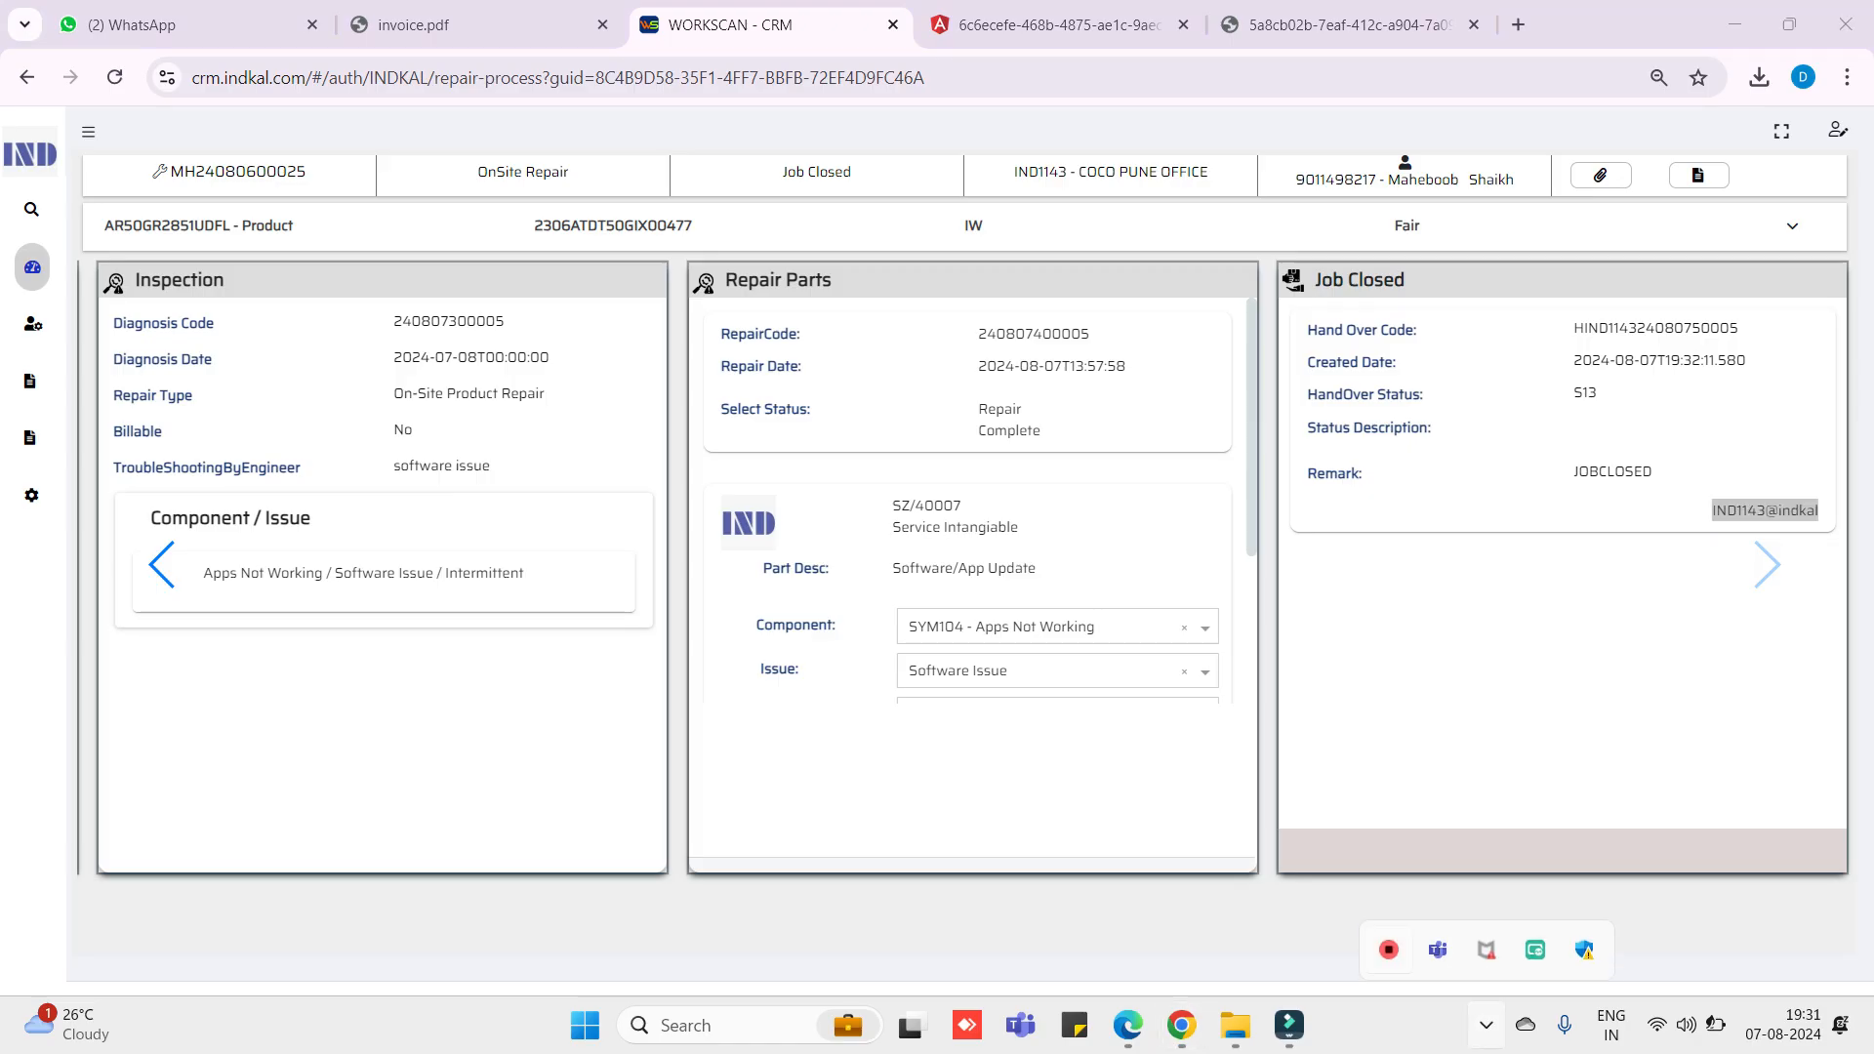